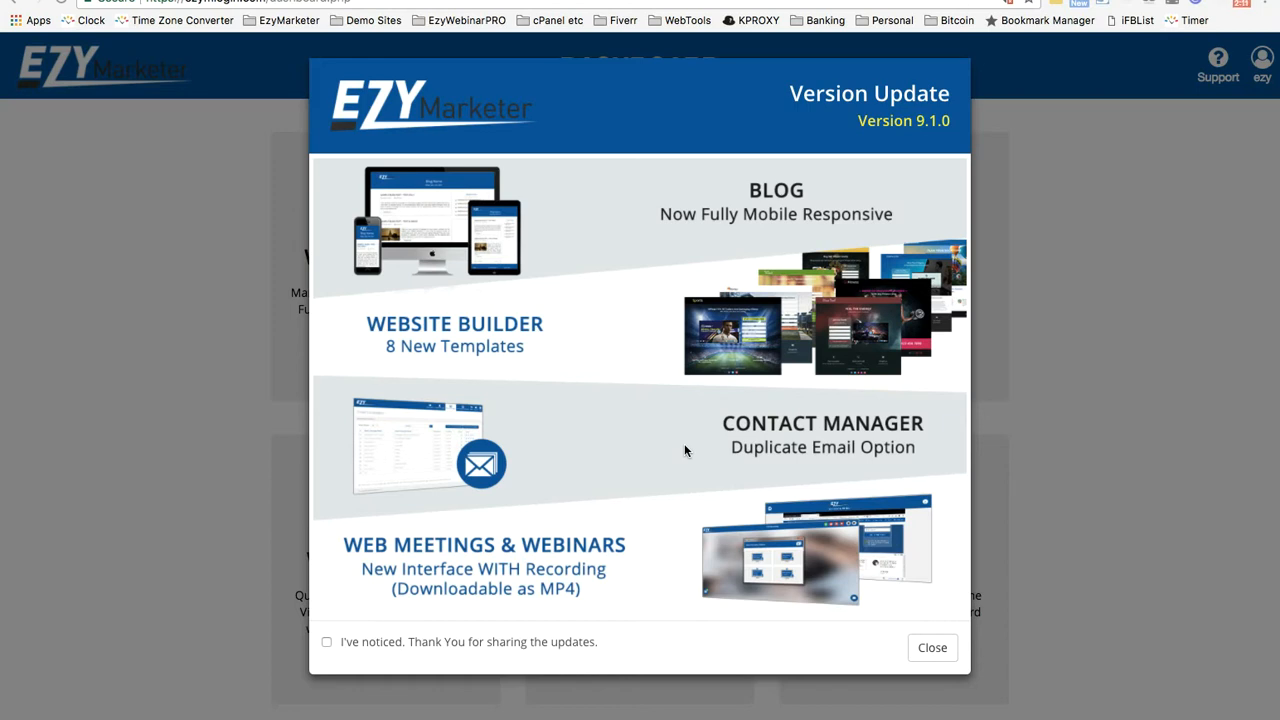
- Dismiss the version update notice and open the Website Builder
click(930, 649)
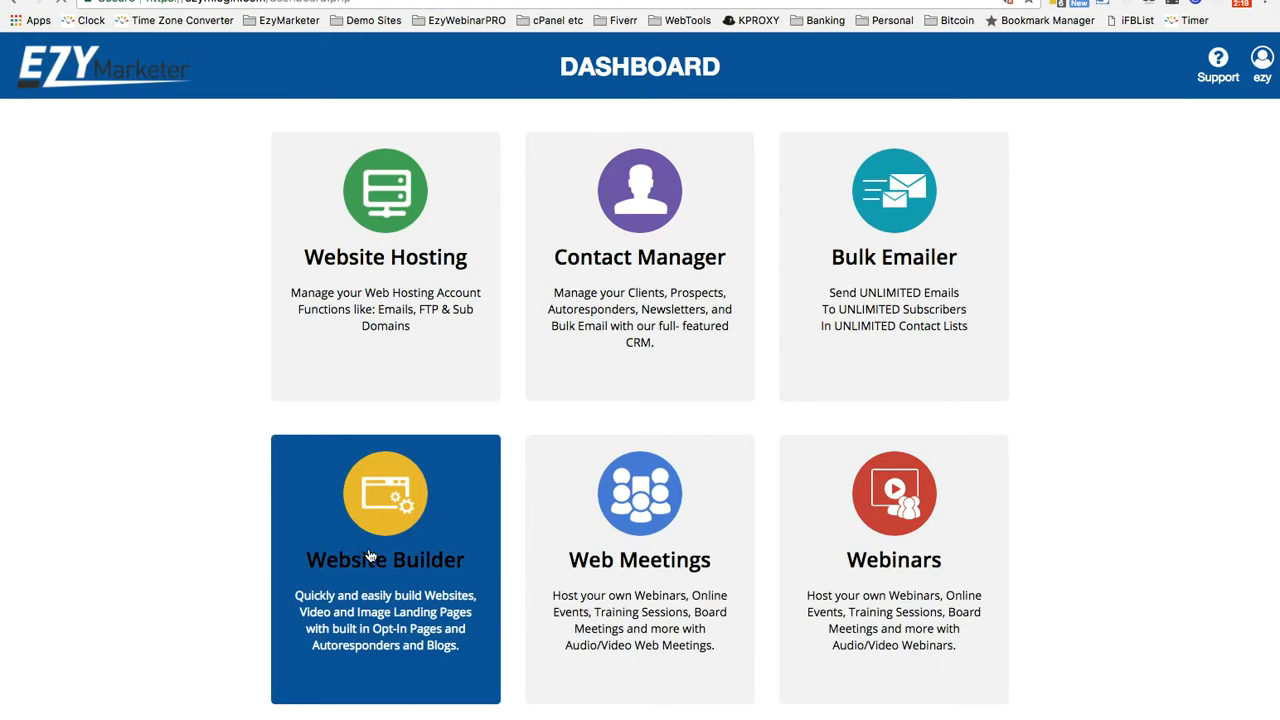
click(369, 556)
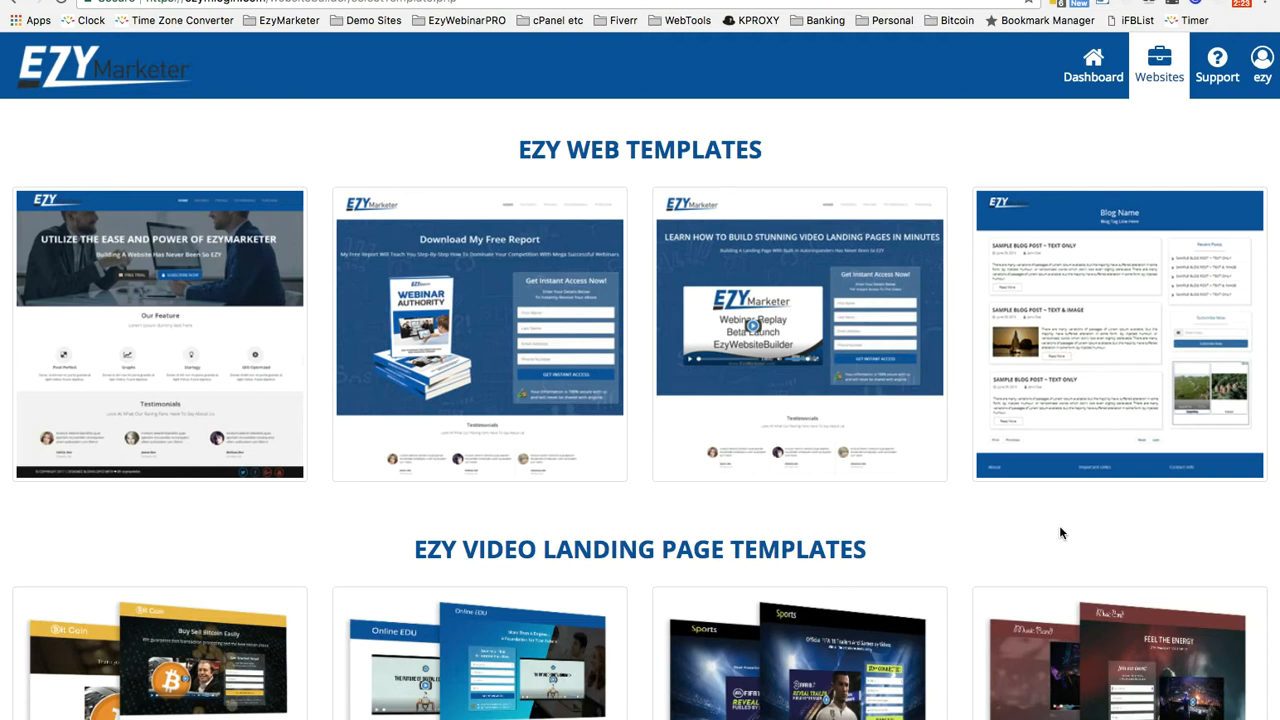
- Examine the web, video landing page and image landing page templates available in the template gallery
mouse_move(155, 330)
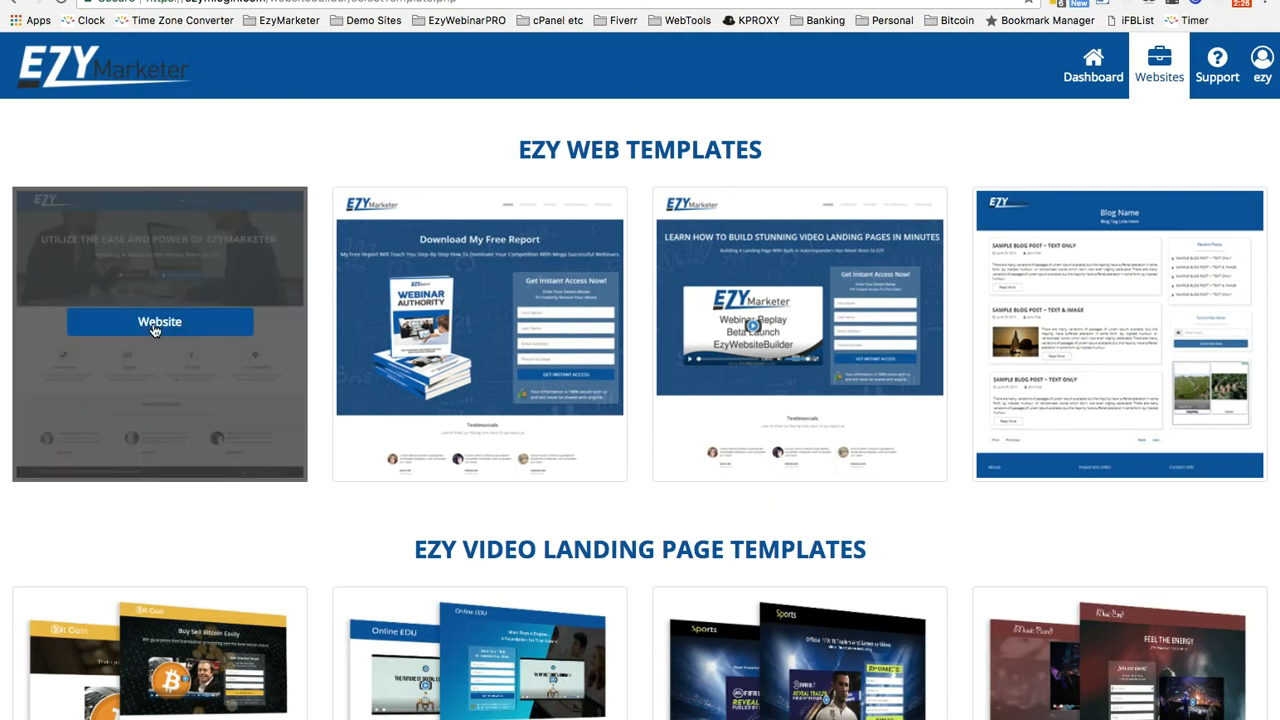
mouse_move(483, 319)
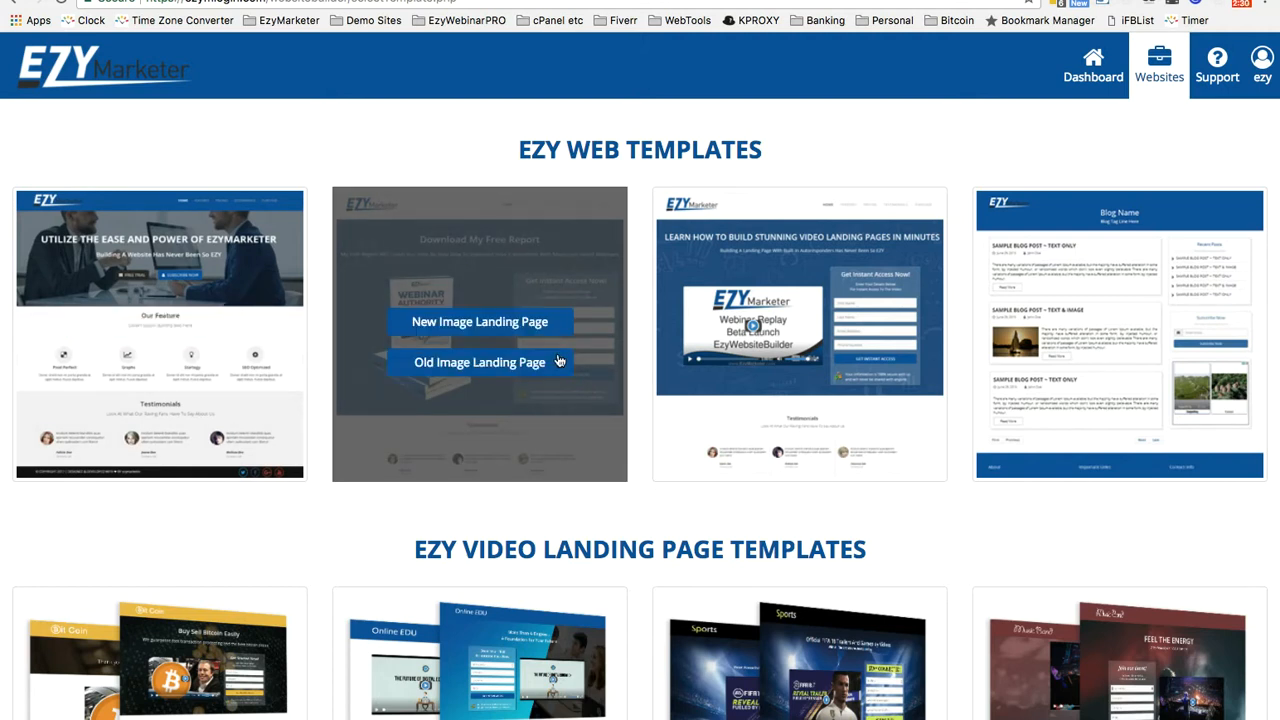
mouse_move(736, 379)
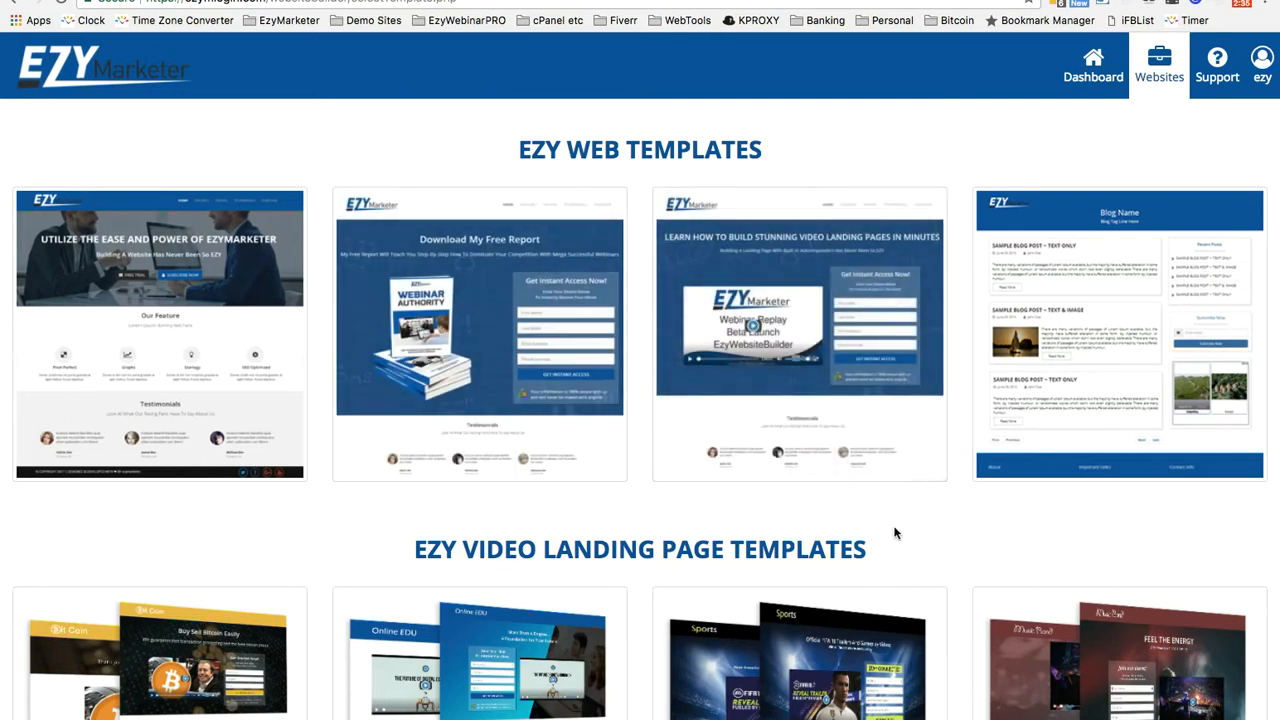
scroll(1078, 470, down, 1)
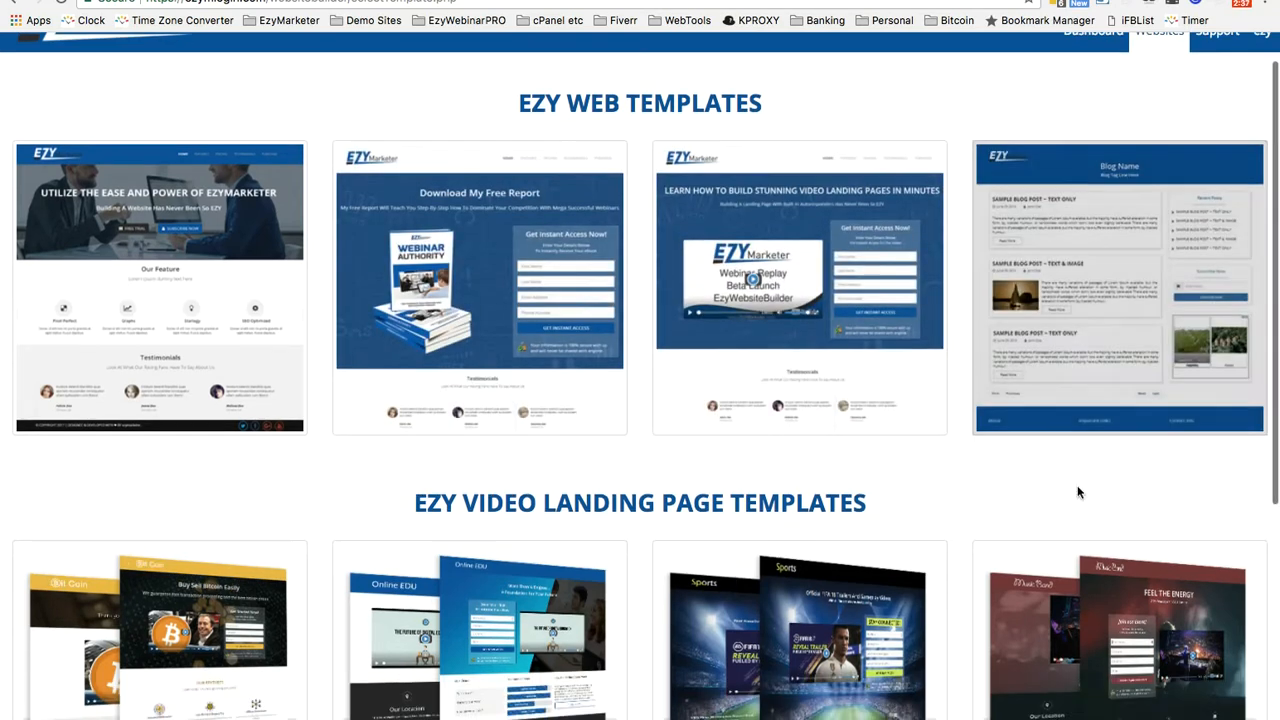
scroll(1077, 485, down, 3)
mouse_move(203, 526)
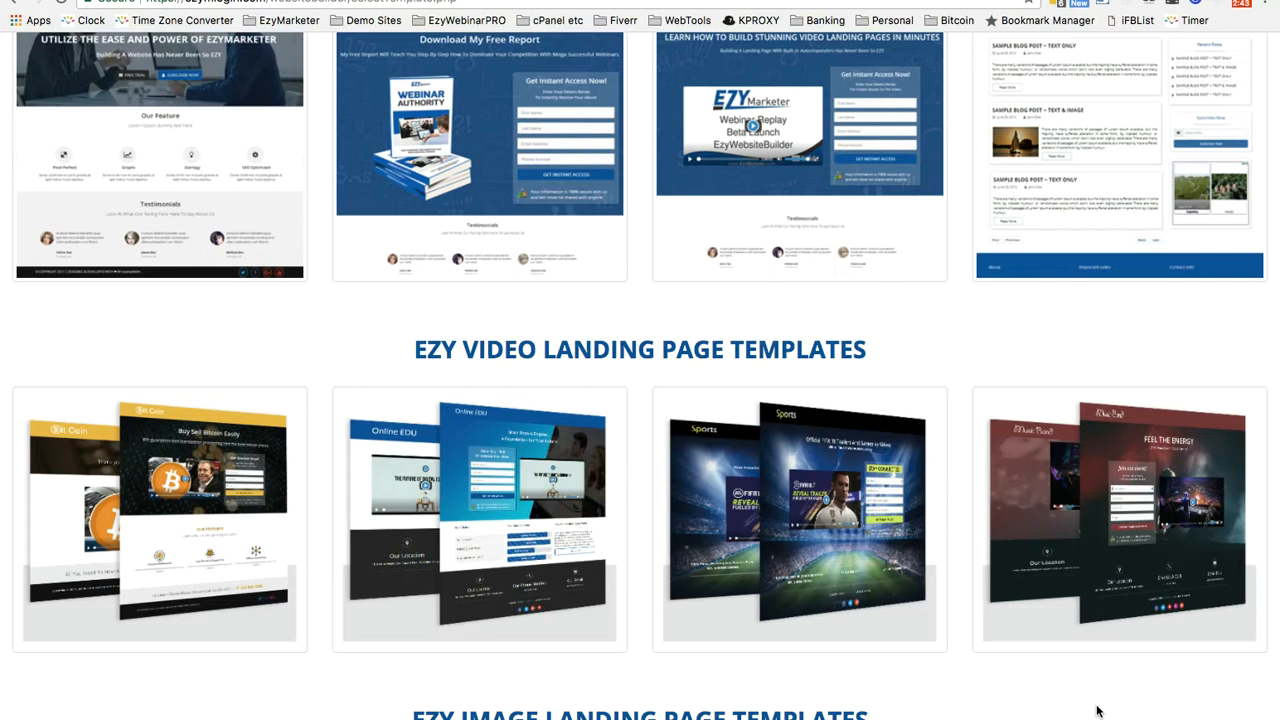
scroll(1076, 703, down, 5)
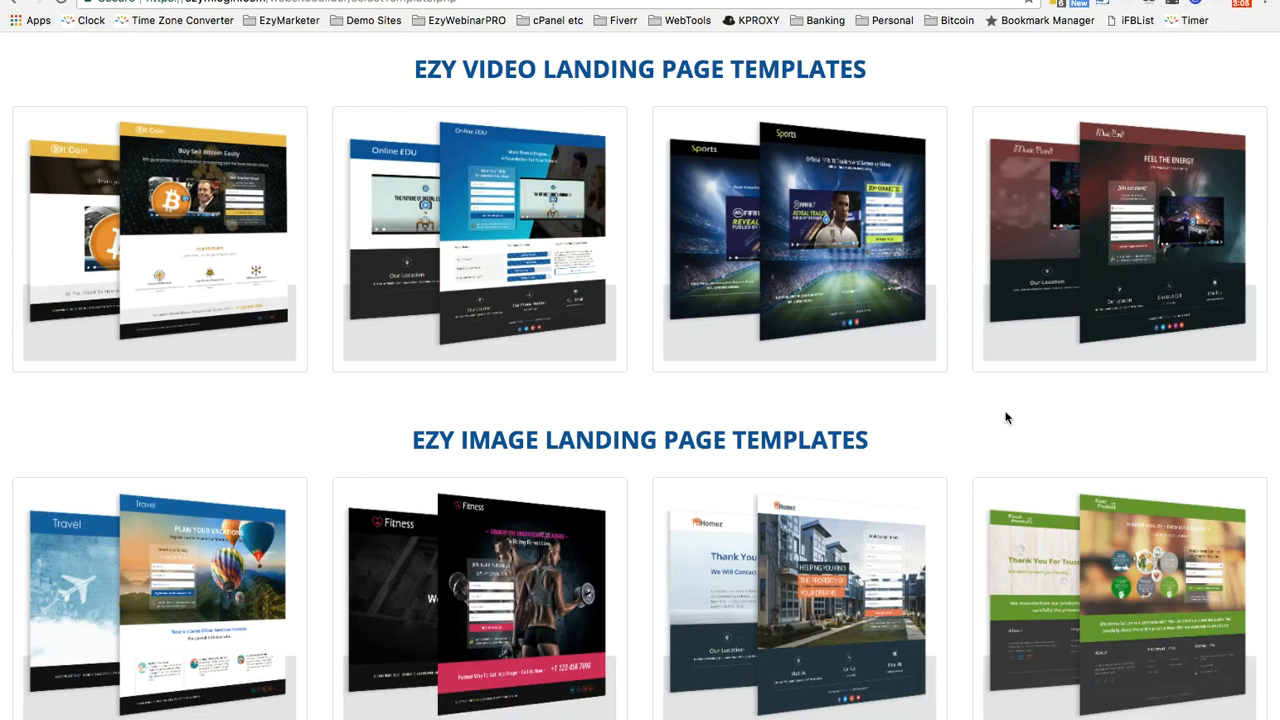
scroll(1006, 418, up, 4)
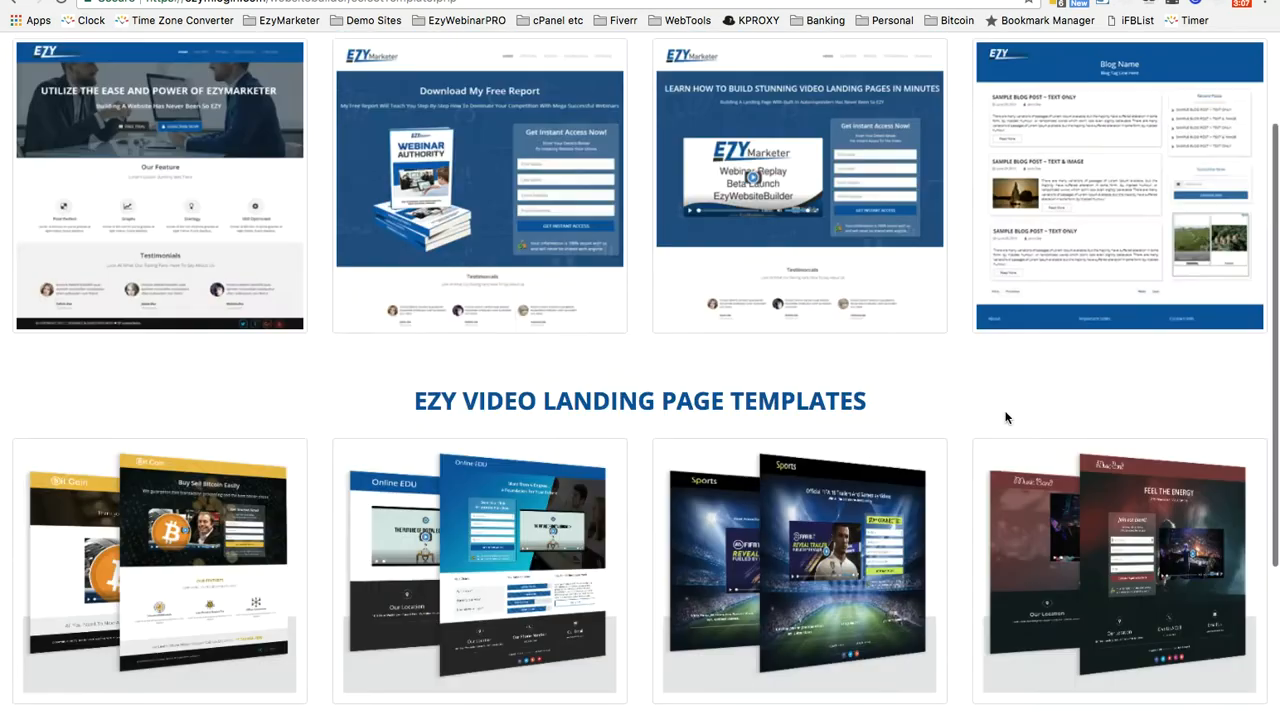
scroll(1006, 418, up, 3)
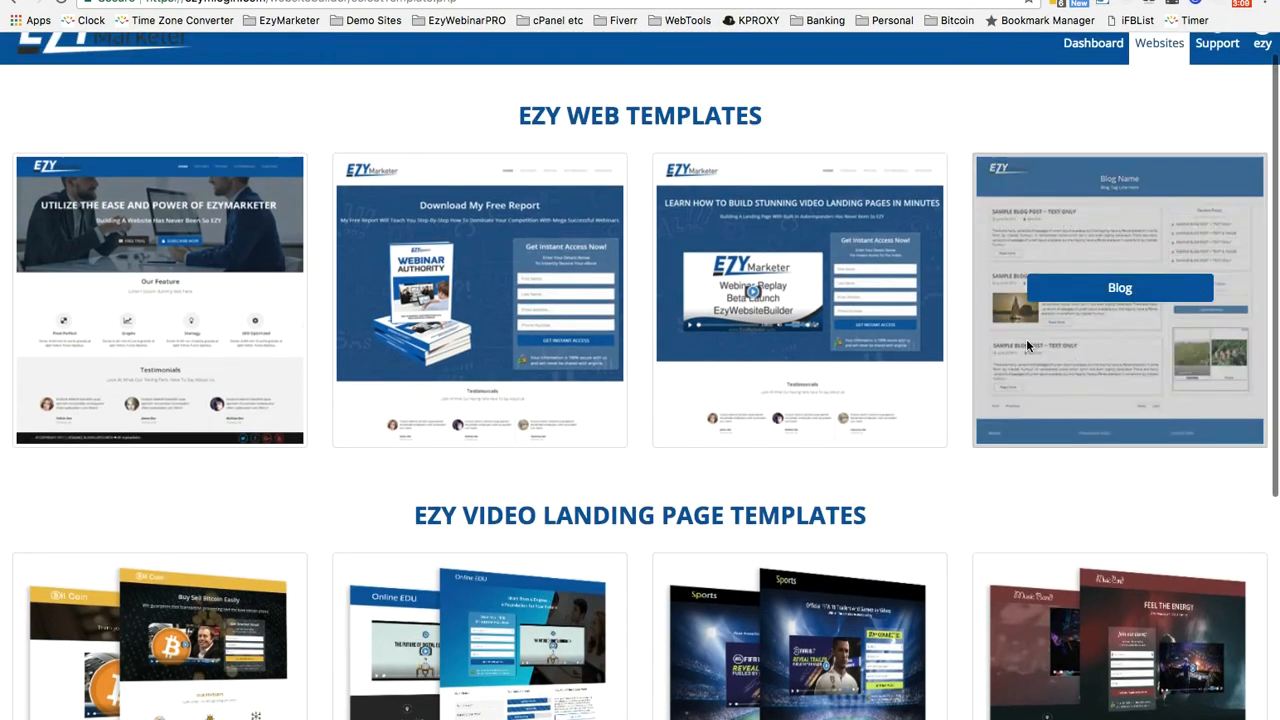
mouse_move(192, 272)
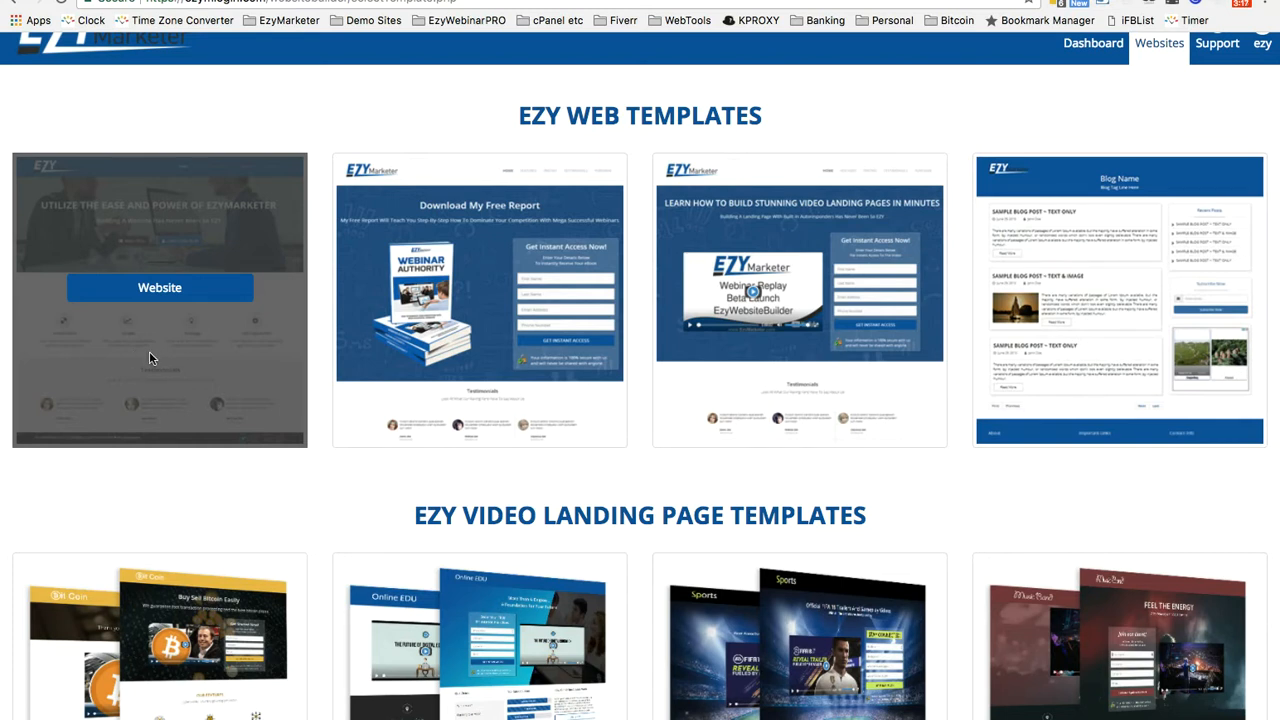
scroll(381, 660, down, 2)
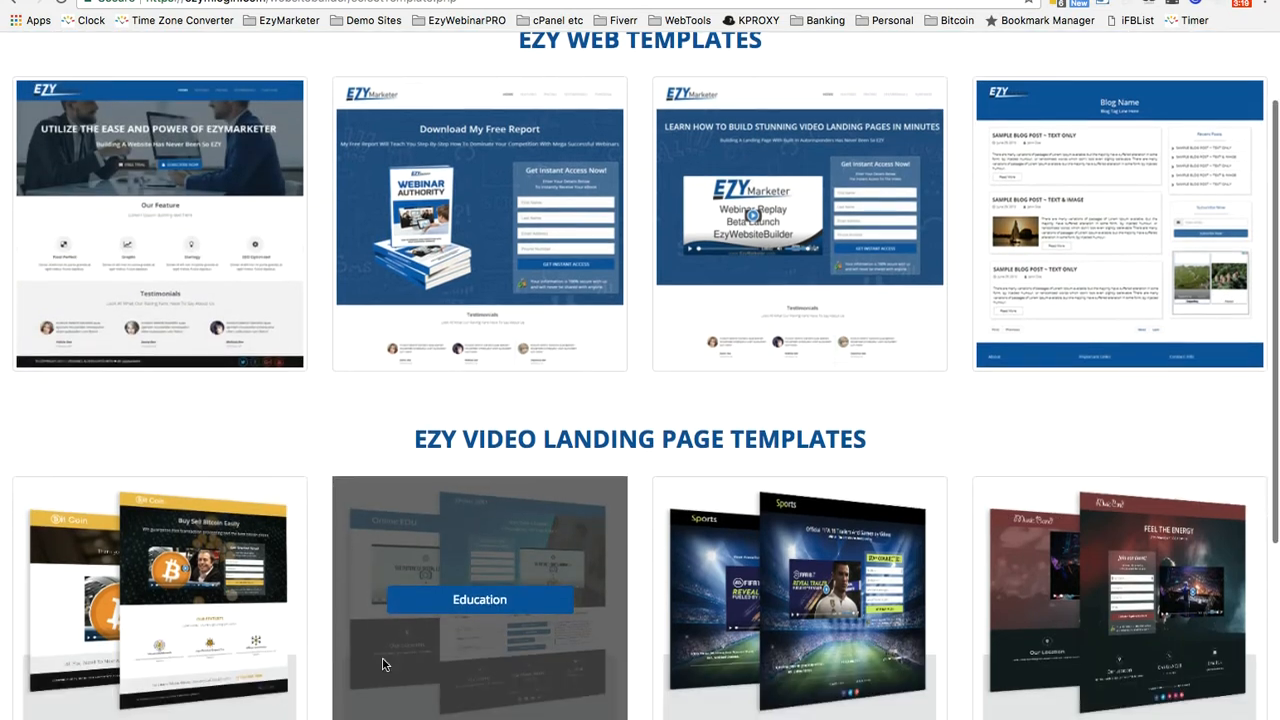
scroll(506, 649, down, 3)
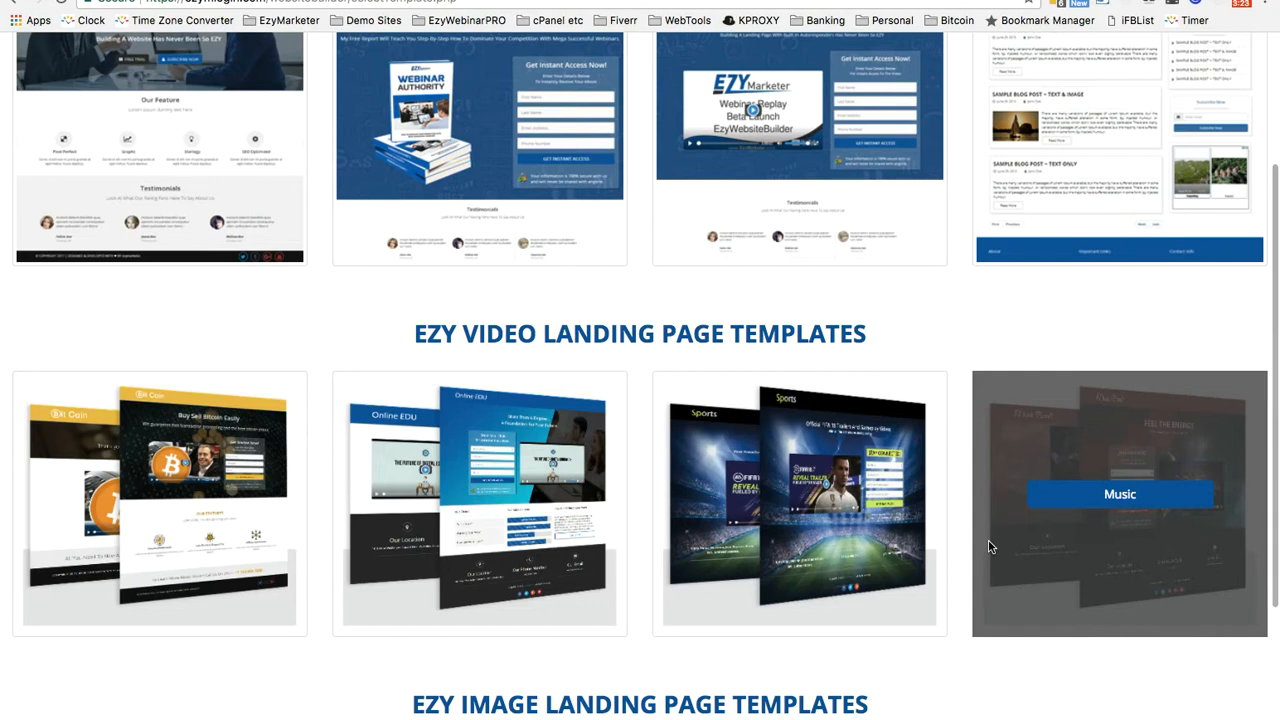
scroll(988, 546, up, 2)
scroll(988, 546, down, 7)
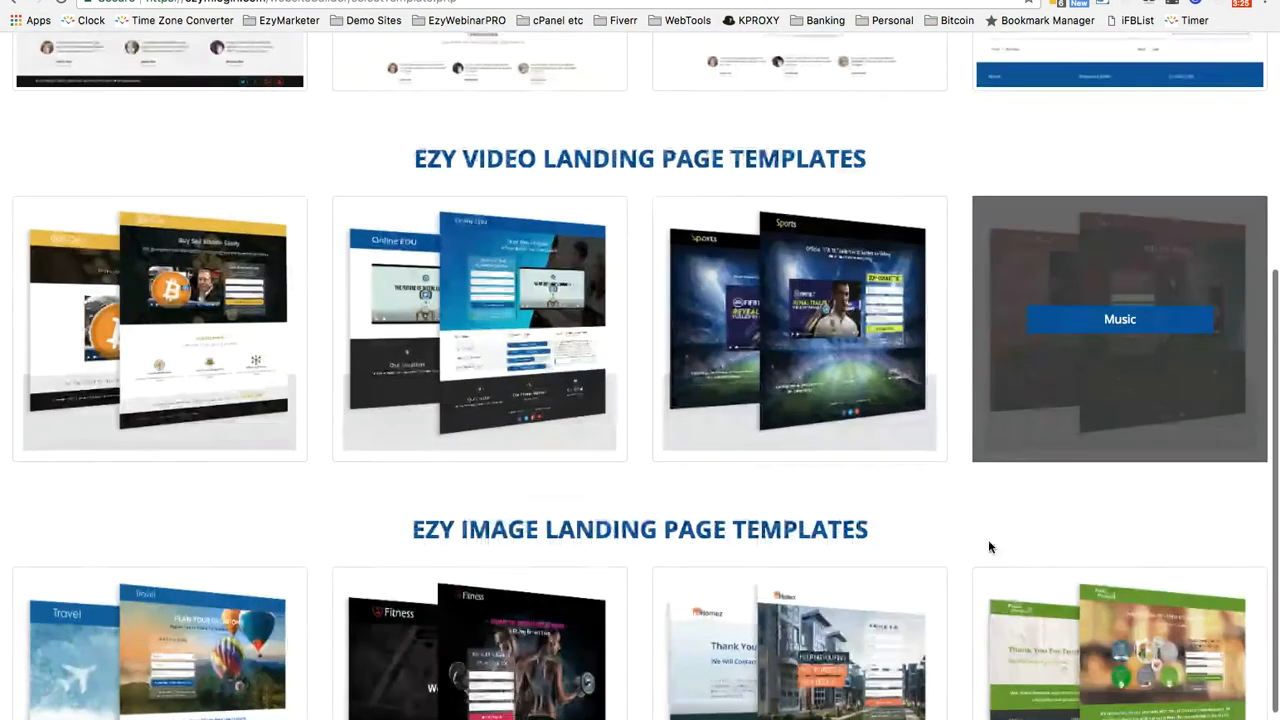
scroll(988, 547, down, 2)
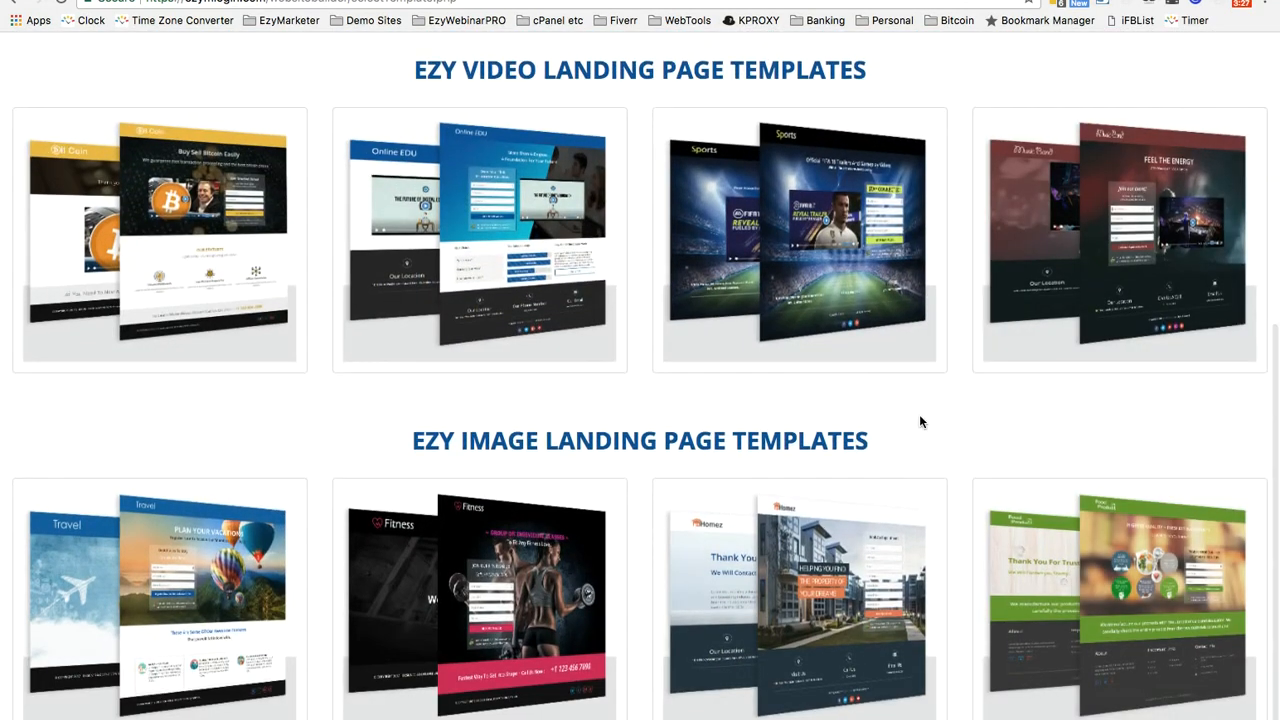
scroll(921, 421, up, 4)
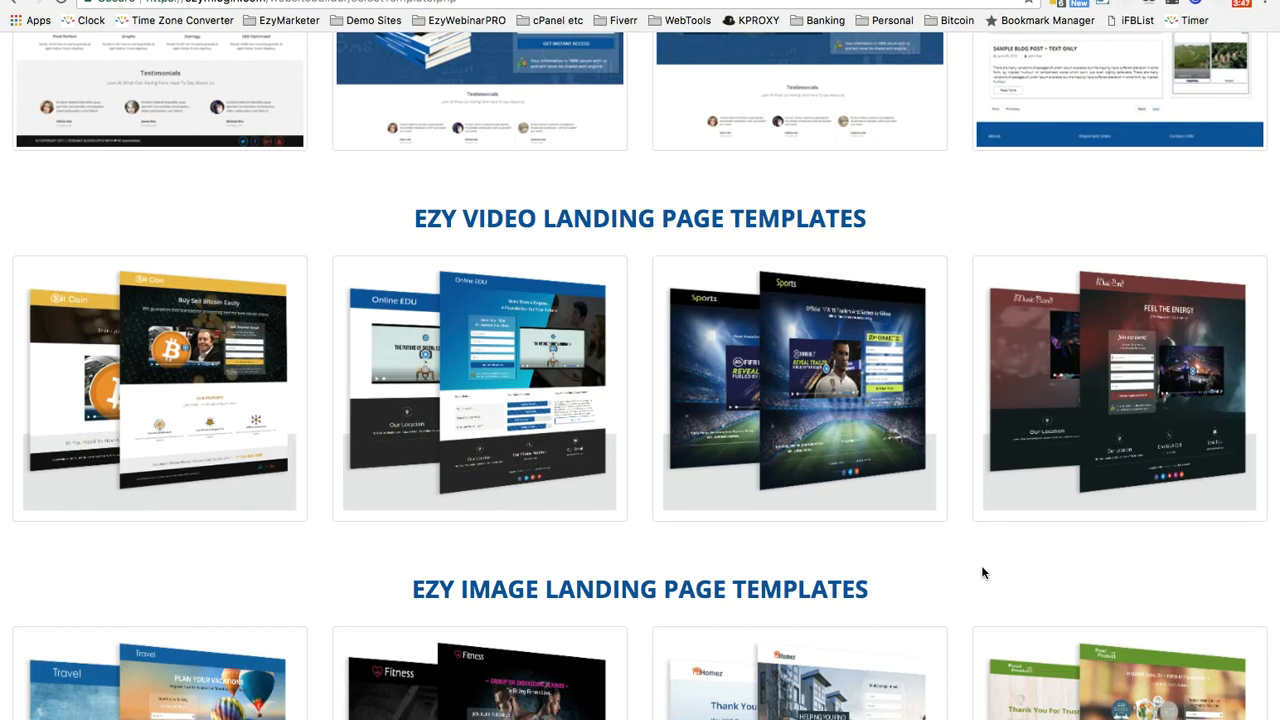
- Create a video landing page from the Music template, named Webinar Test Dec 20
mouse_move(1132, 400)
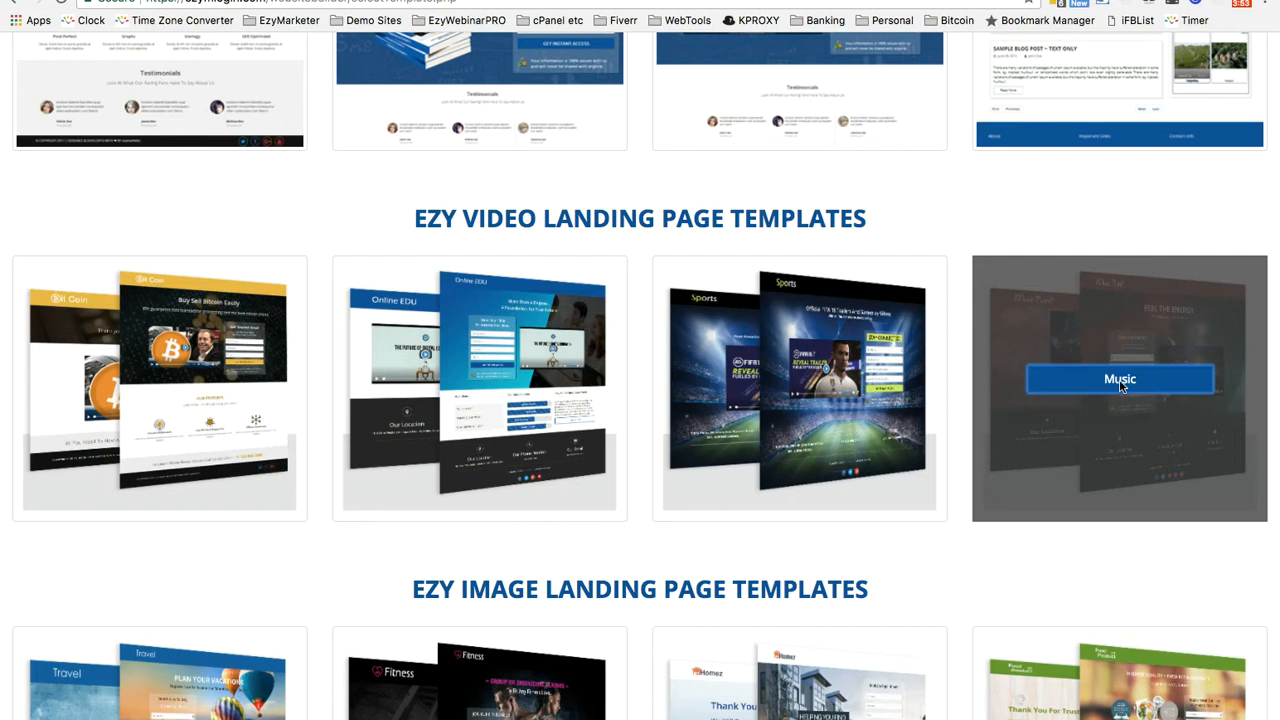
click(1120, 381)
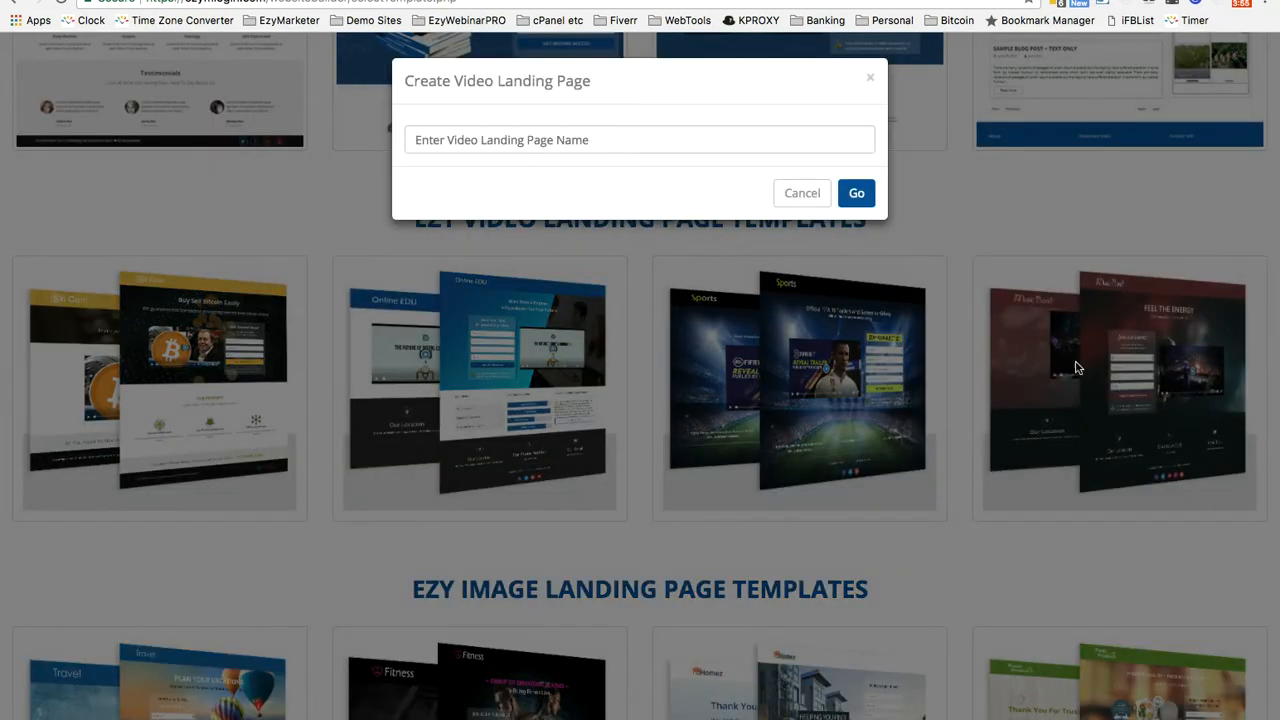
click(638, 139)
text(Webinar)
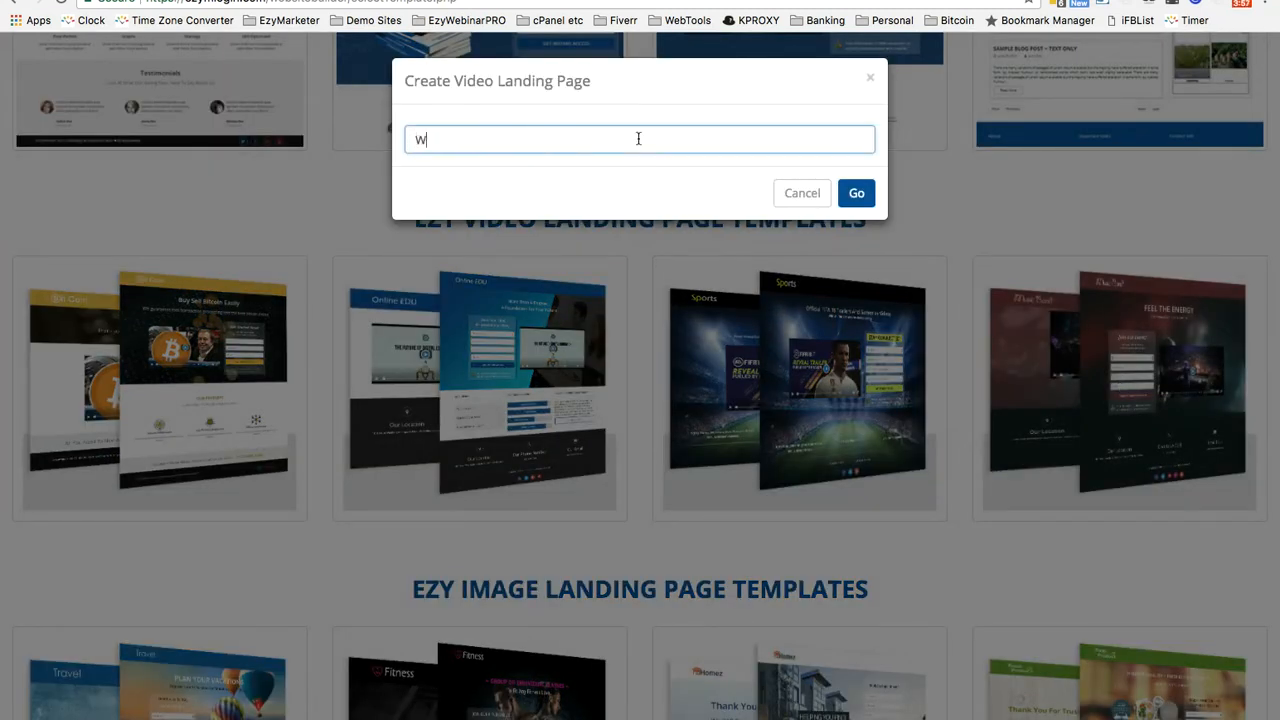
text( Test Dec 20)
click(855, 197)
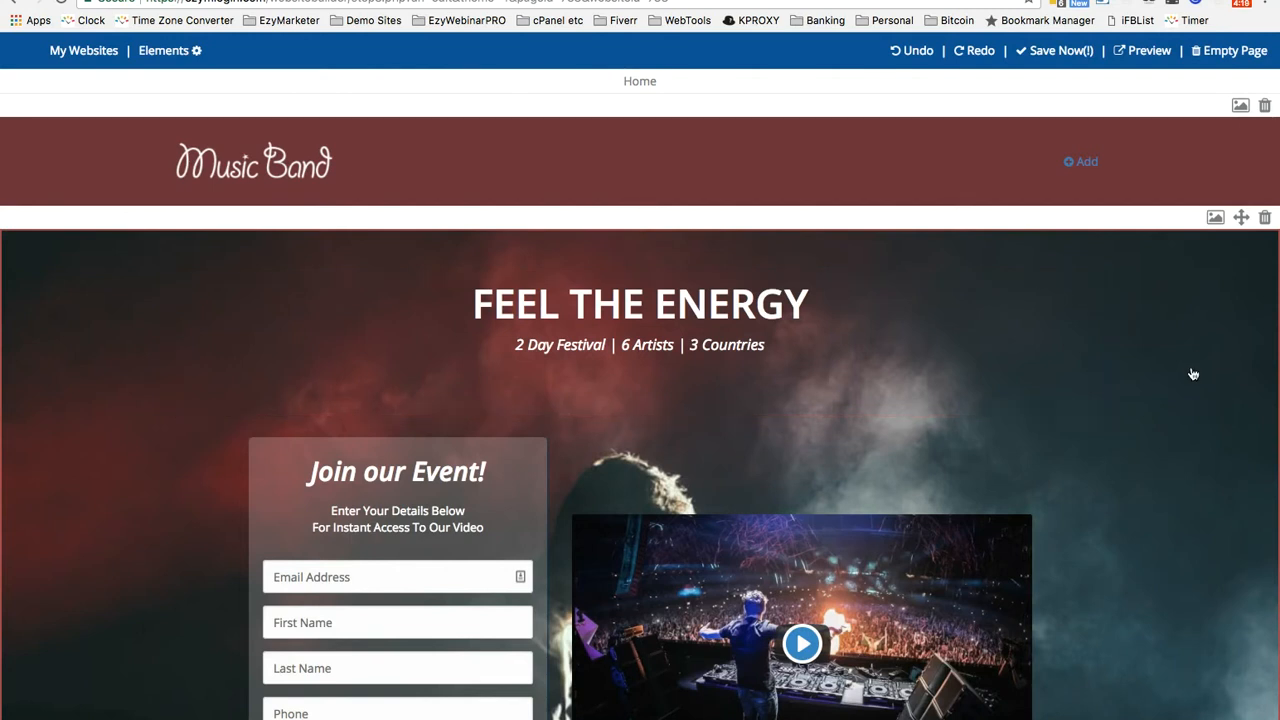
- Examine the Music Band logo's image settings, including its link and link target options, and close the editor without applying anything
scroll(1192, 376, down, 1)
scroll(1192, 376, down, 2)
scroll(1192, 376, up, 3)
click(256, 179)
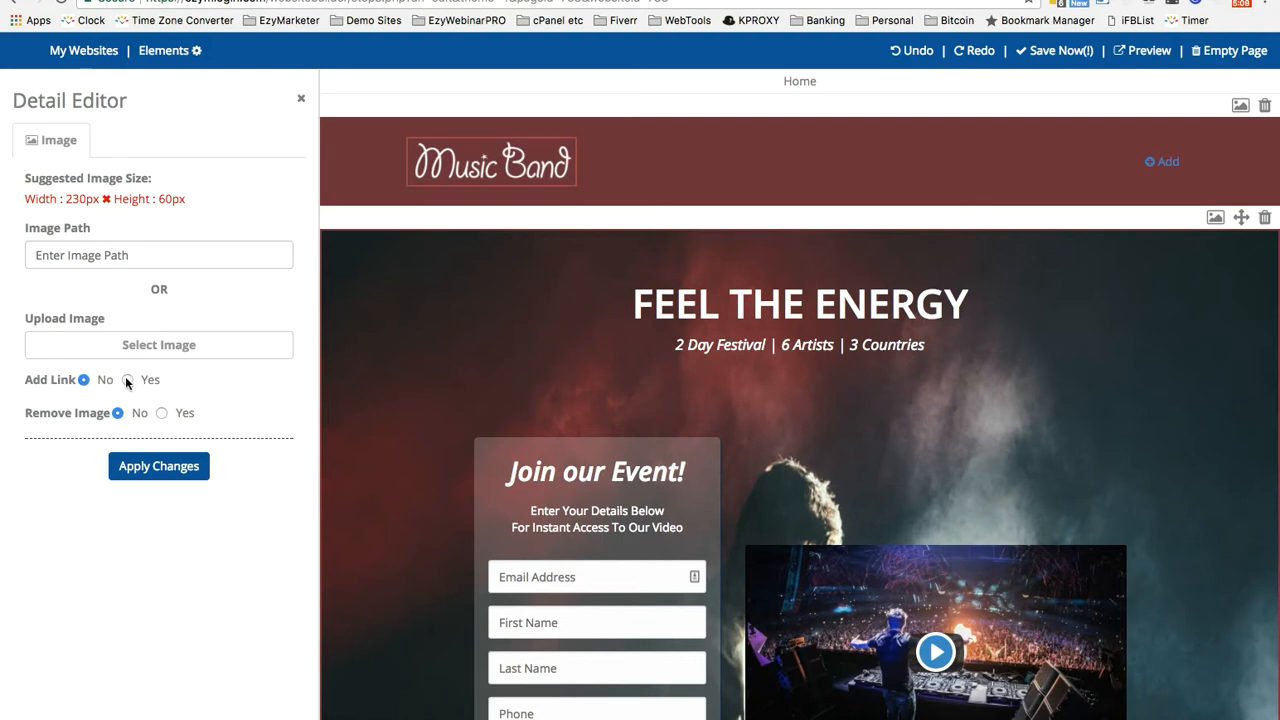
click(127, 380)
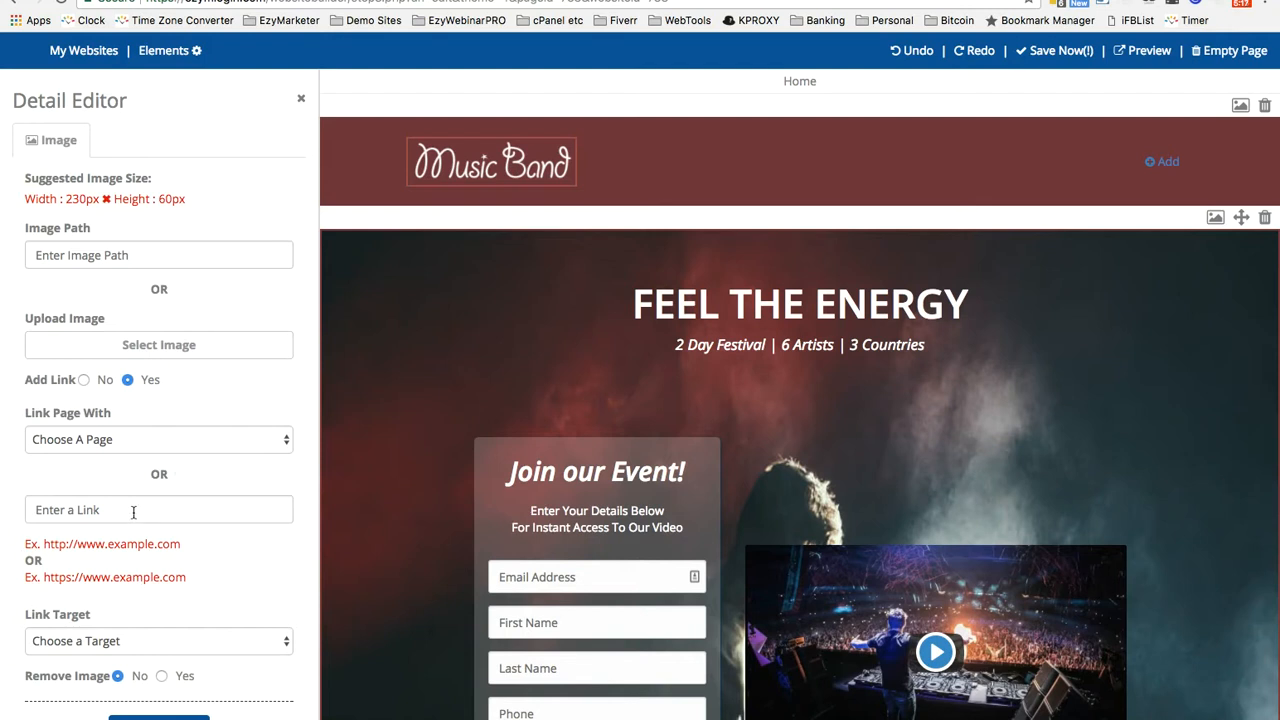
click(181, 648)
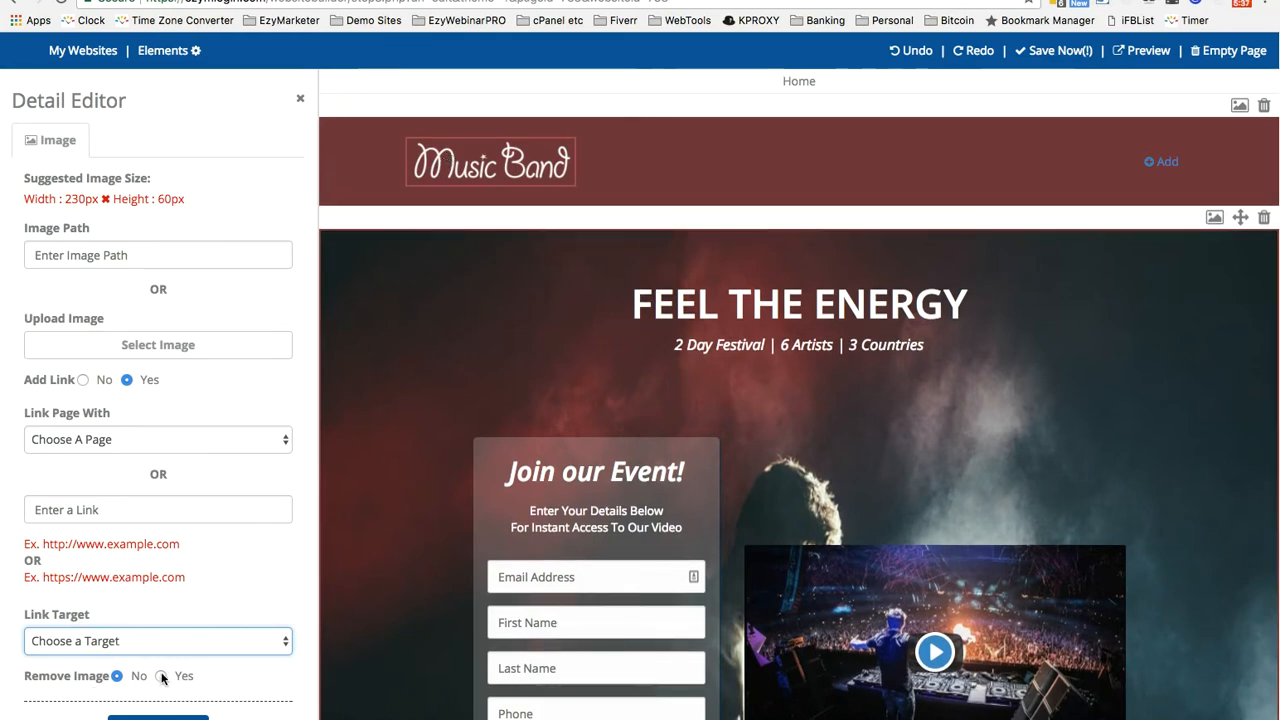
click(1158, 469)
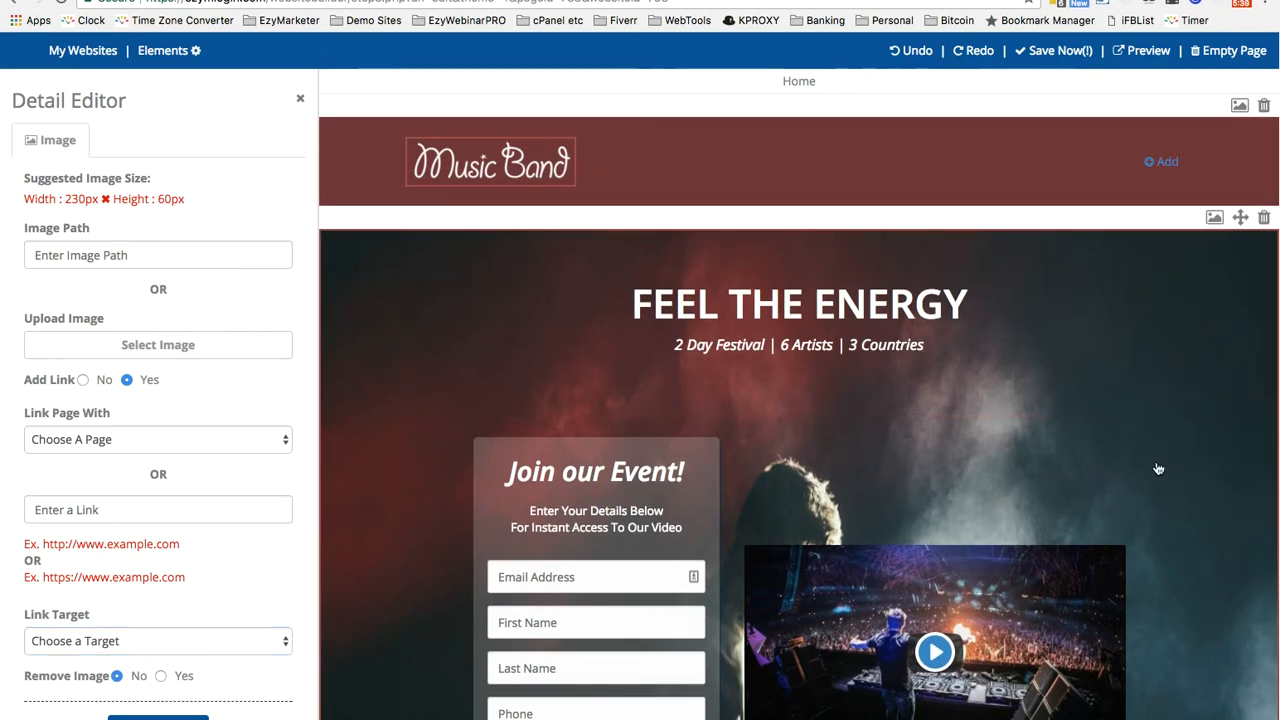
click(303, 102)
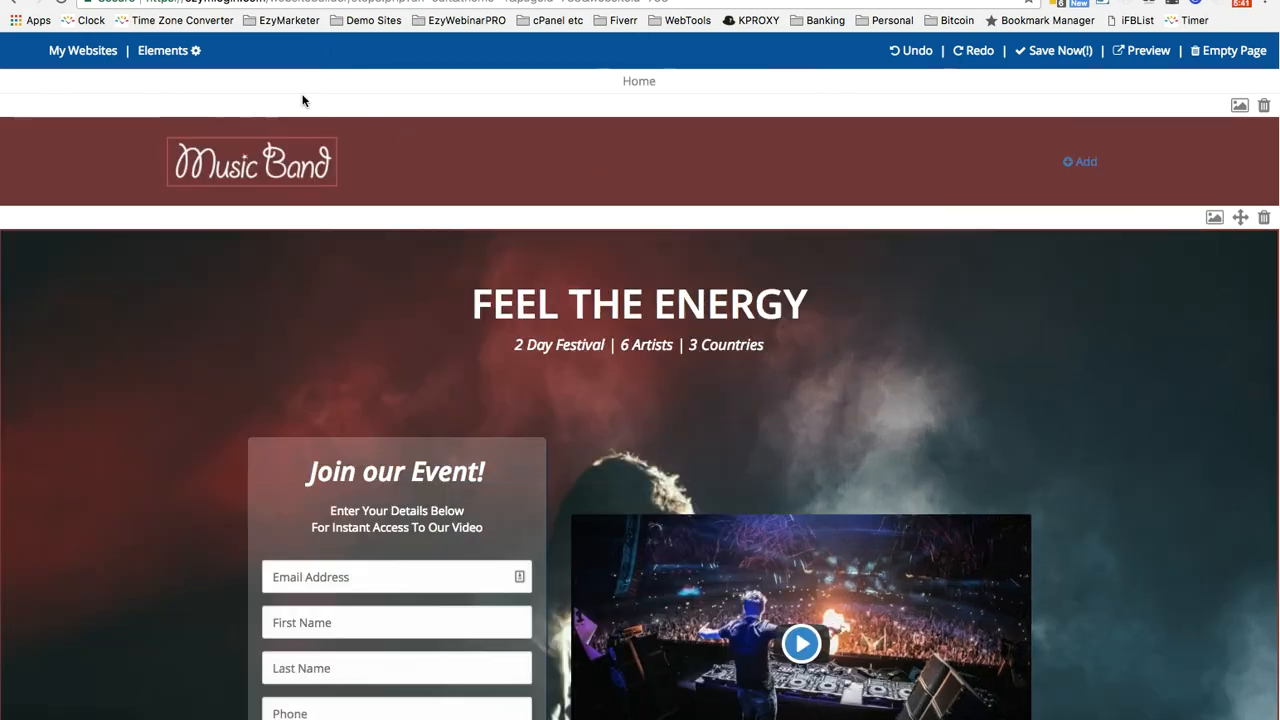
- Overwrite the word THE in the FEEL THE ENERGY headline with filler text and restore the original word
double_click(622, 314)
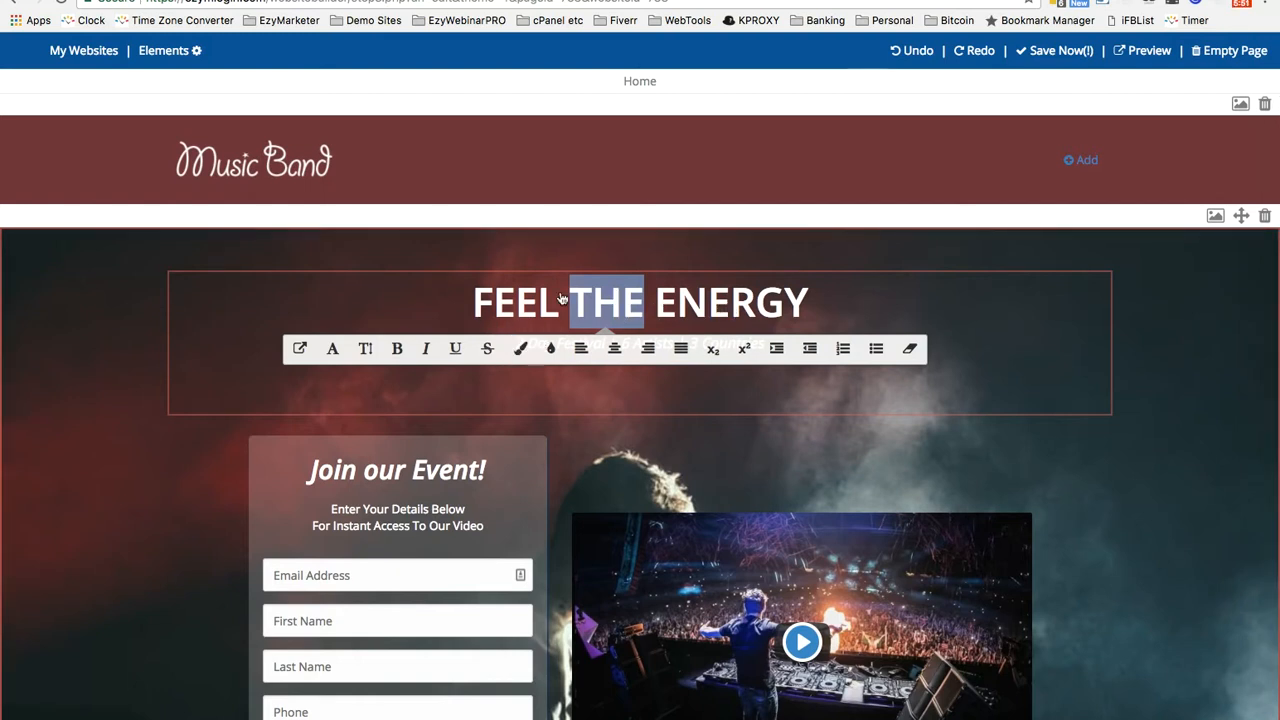
text(dlkdsjljsdlkfjd)
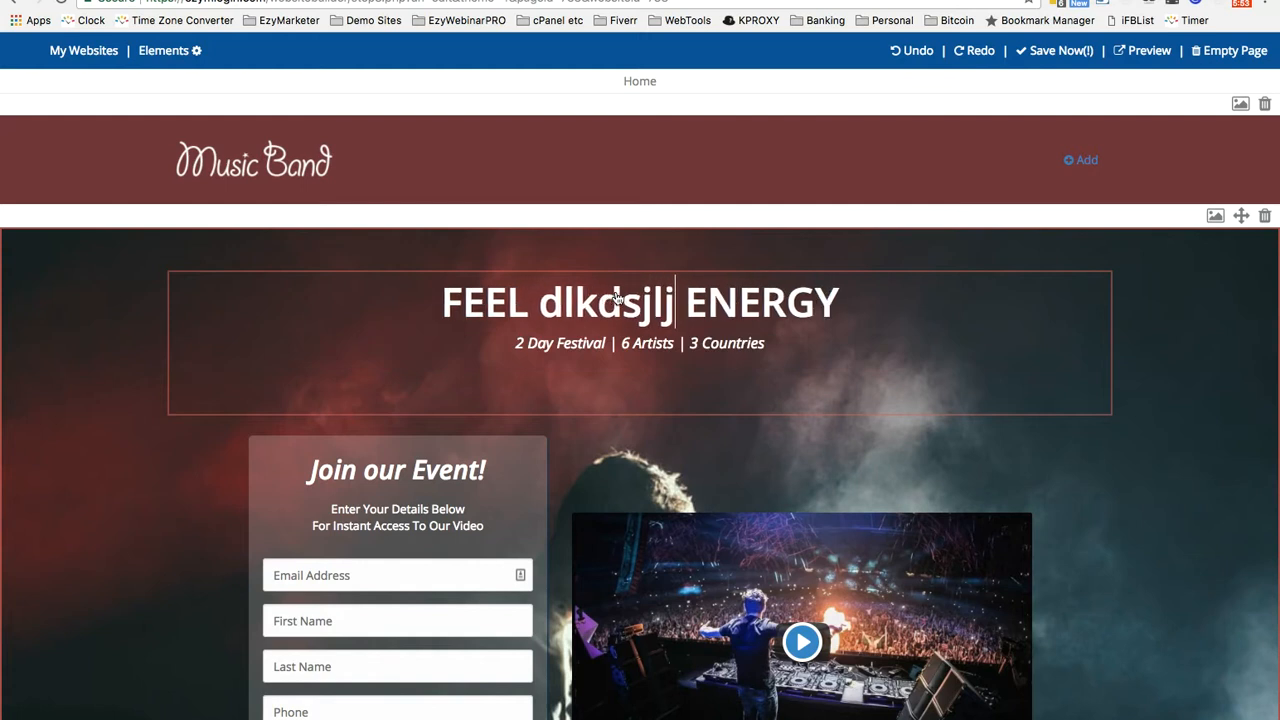
key(BackSpace)
key(BackSpace)
key(BackSpace)
key(BackSpace)
key(BackSpace)
key(BackSpace)
key(BackSpace)
key(BackSpace)
key(BackSpace)
key(BackSpace)
key(BackSpace)
key(BackSpace)
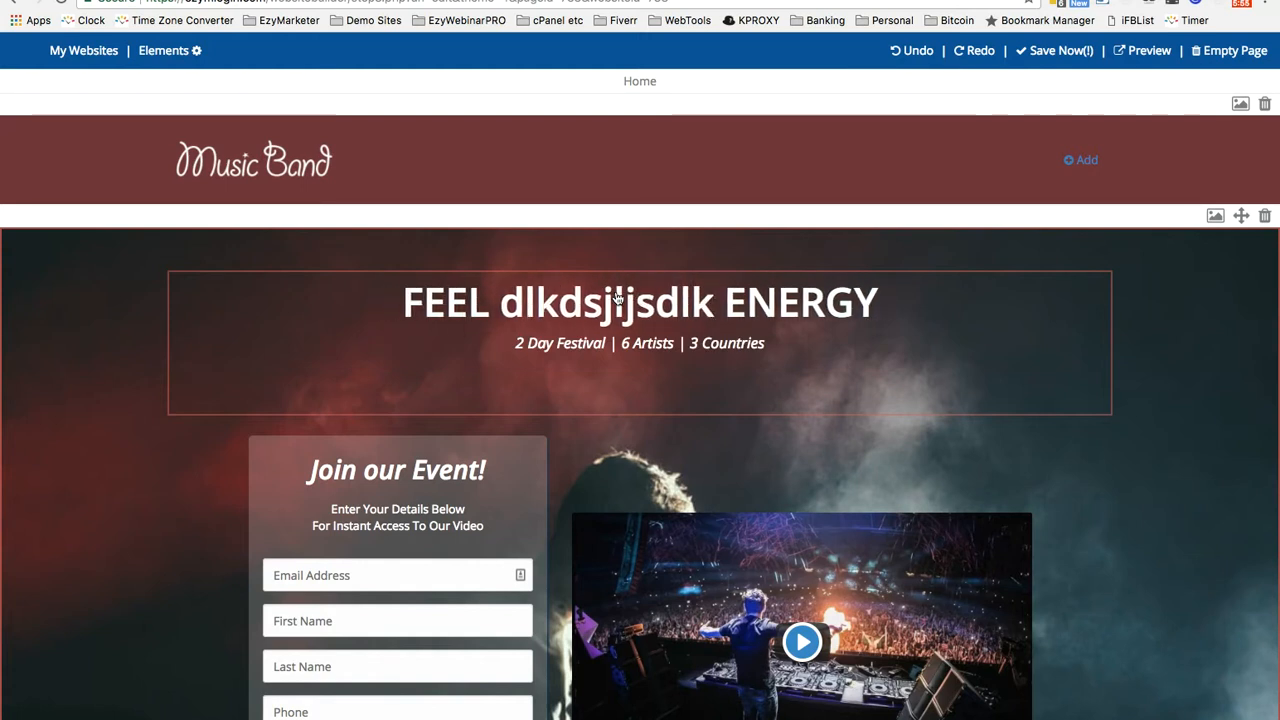
key(BackSpace)
key(BackSpace)
key(BackSpace)
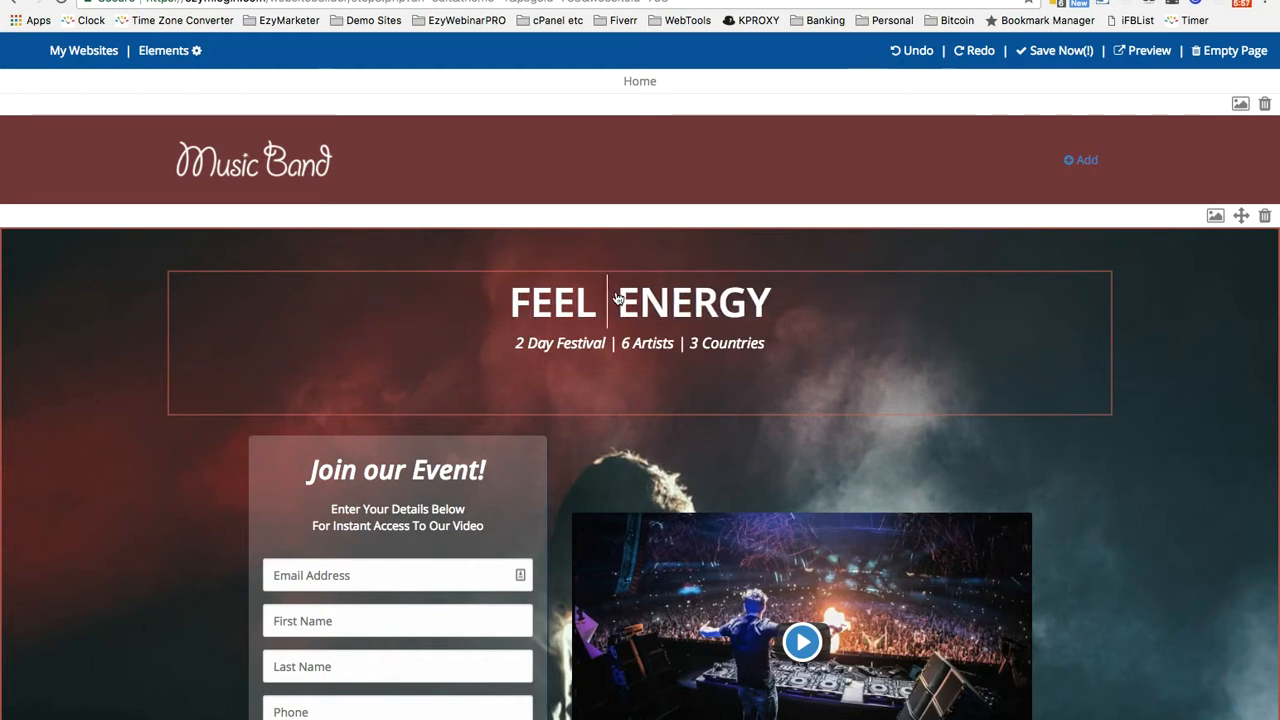
text(Th)
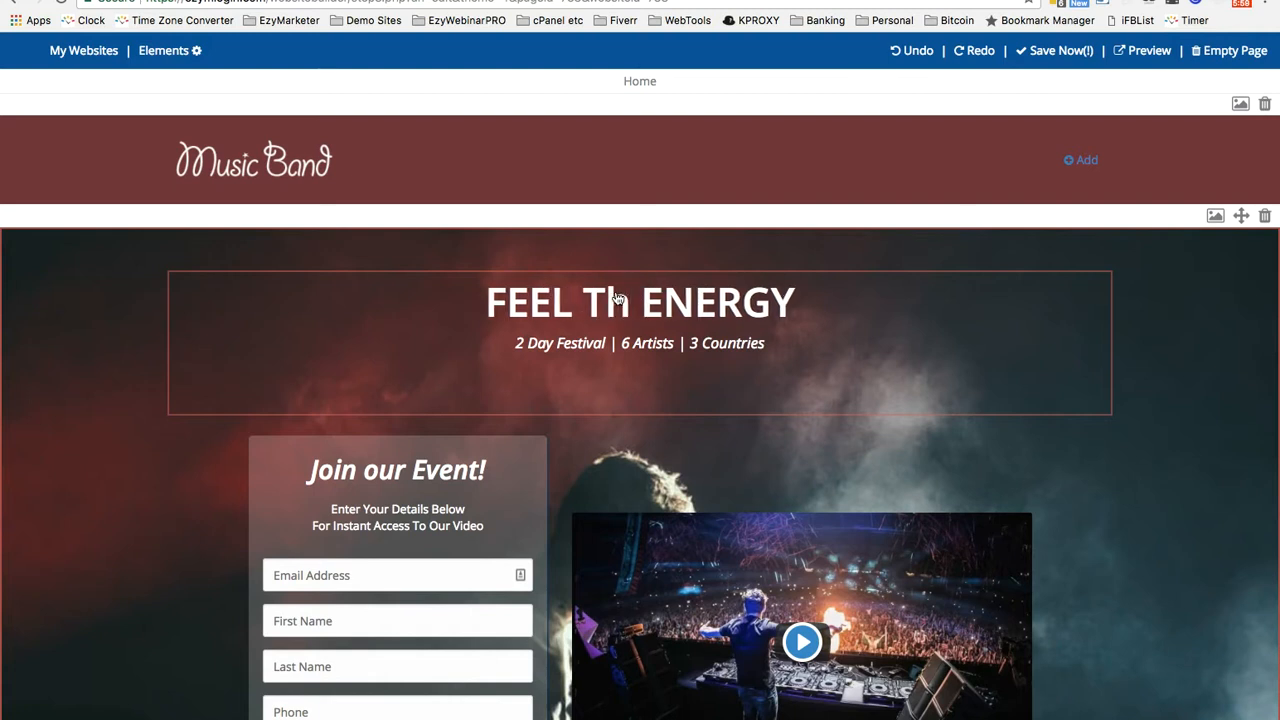
key(BackSpace)
text(HE)
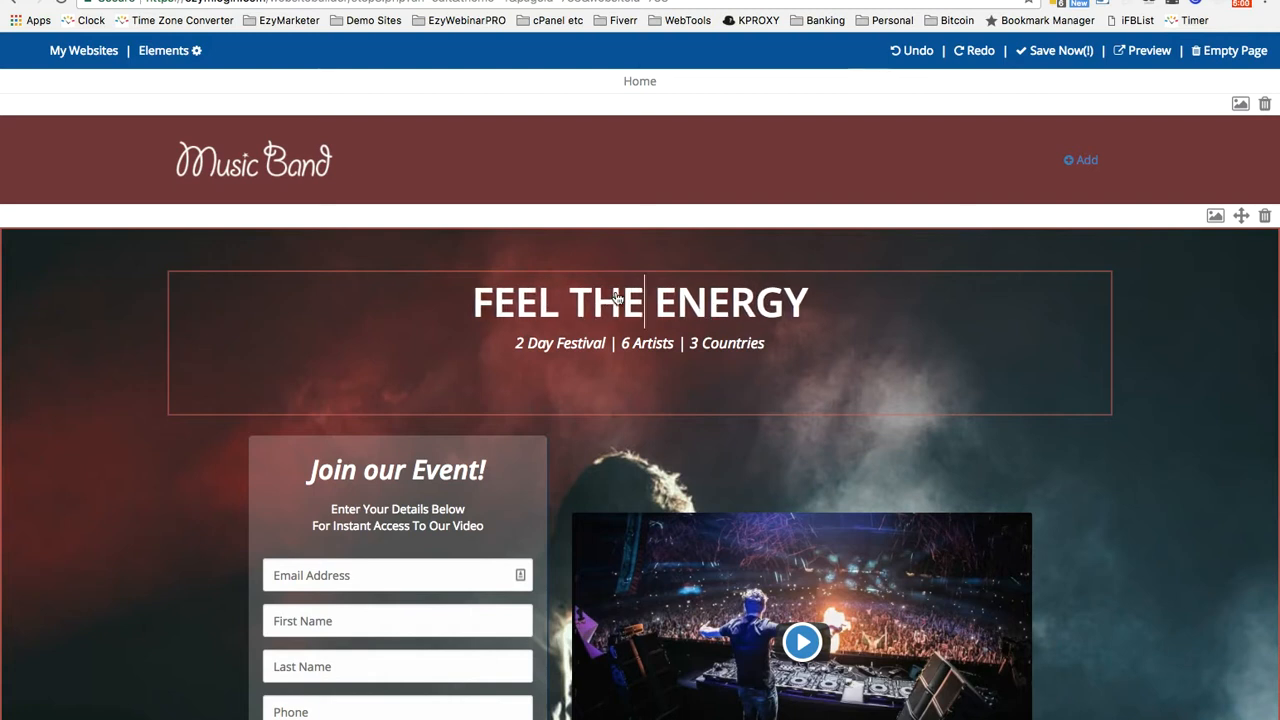
- Replace the word ENERGY in the headline with CLICK HERE and open its link entry, closing it without setting a link
double_click(679, 300)
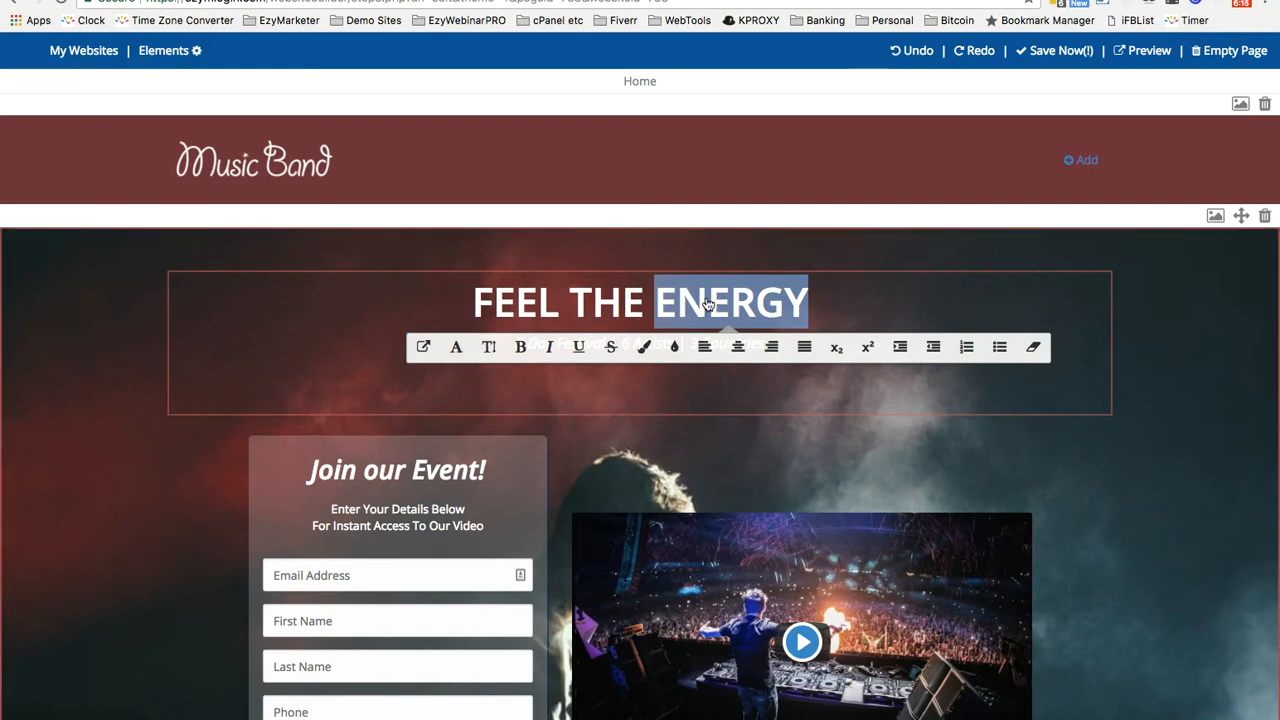
text(CLICK HERE)
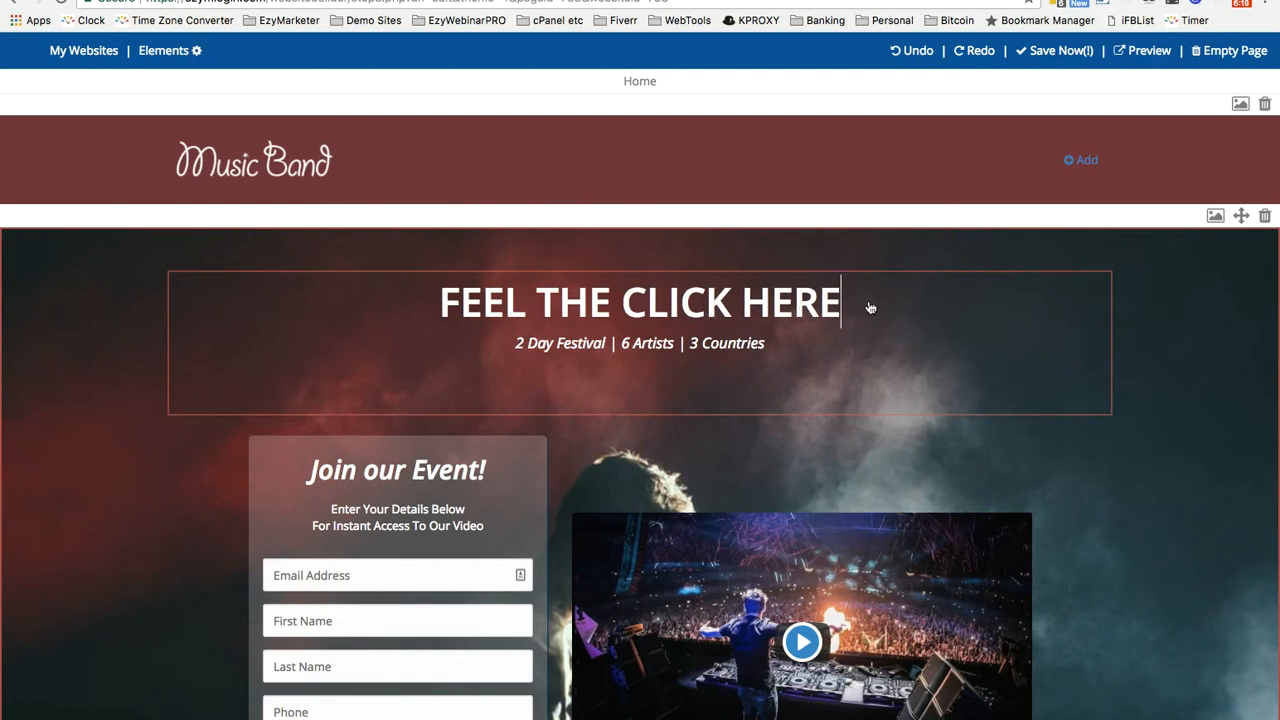
drag(871, 306, 632, 312)
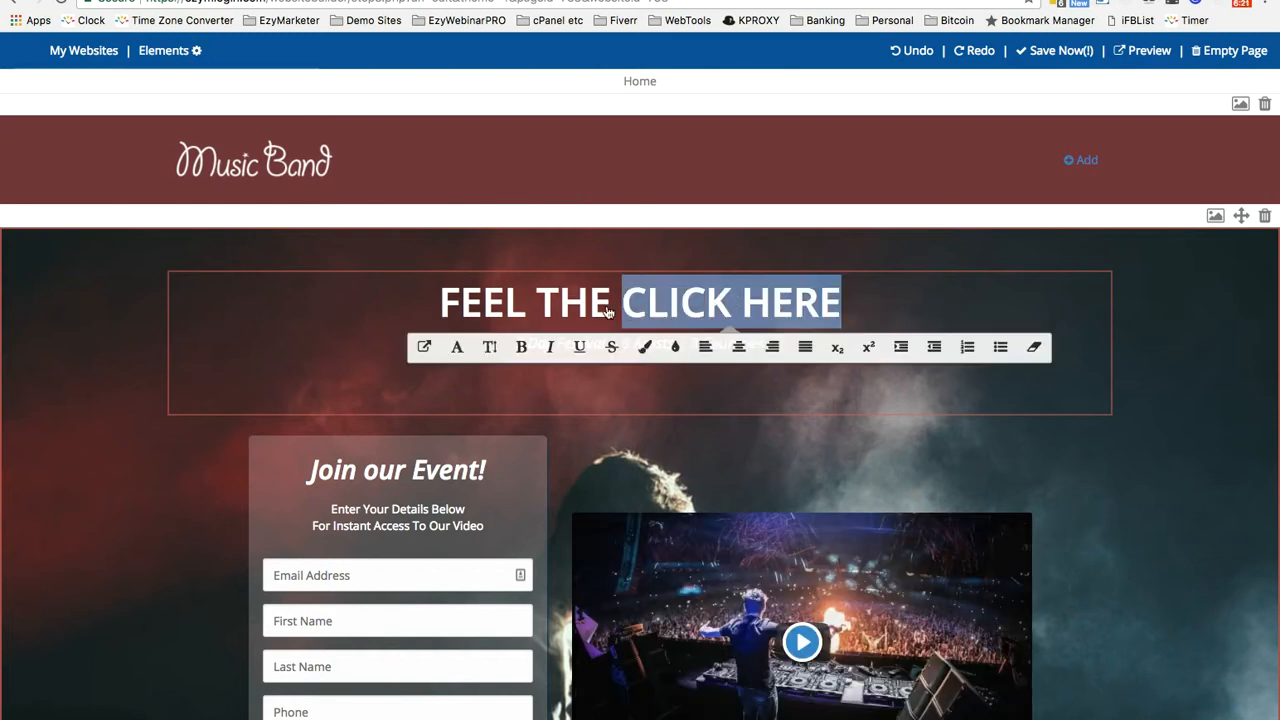
click(424, 347)
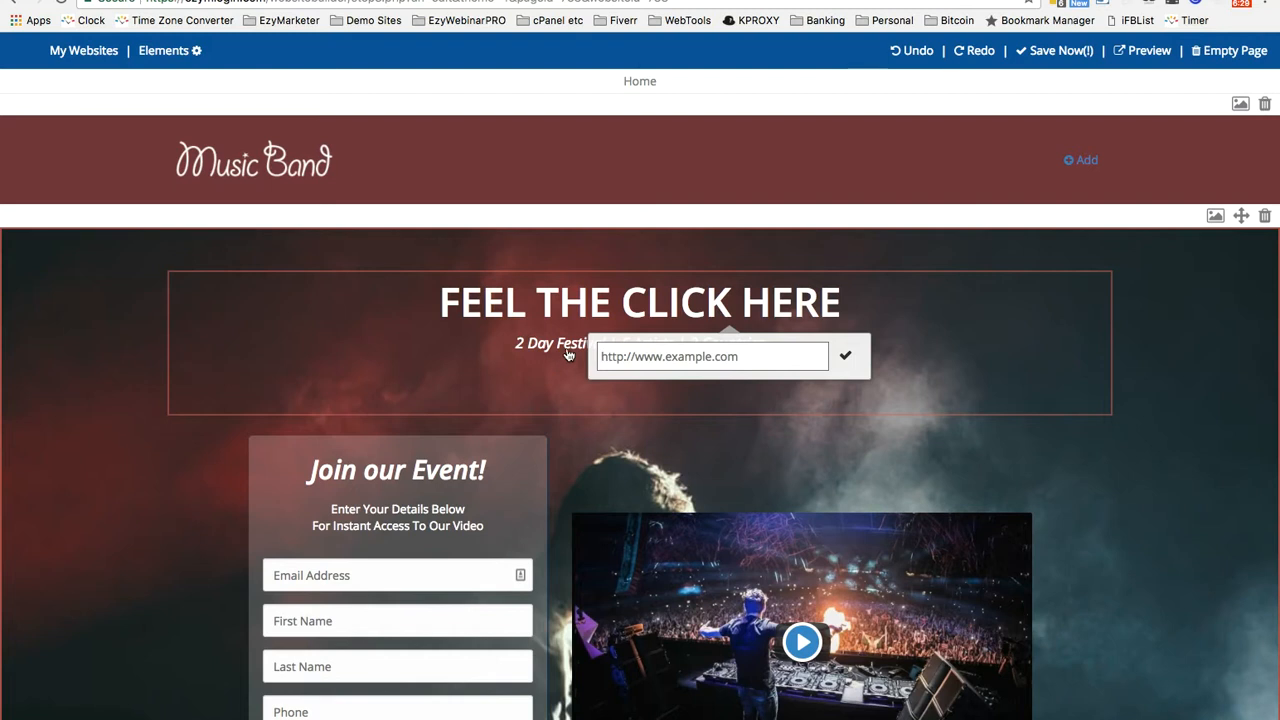
click(950, 322)
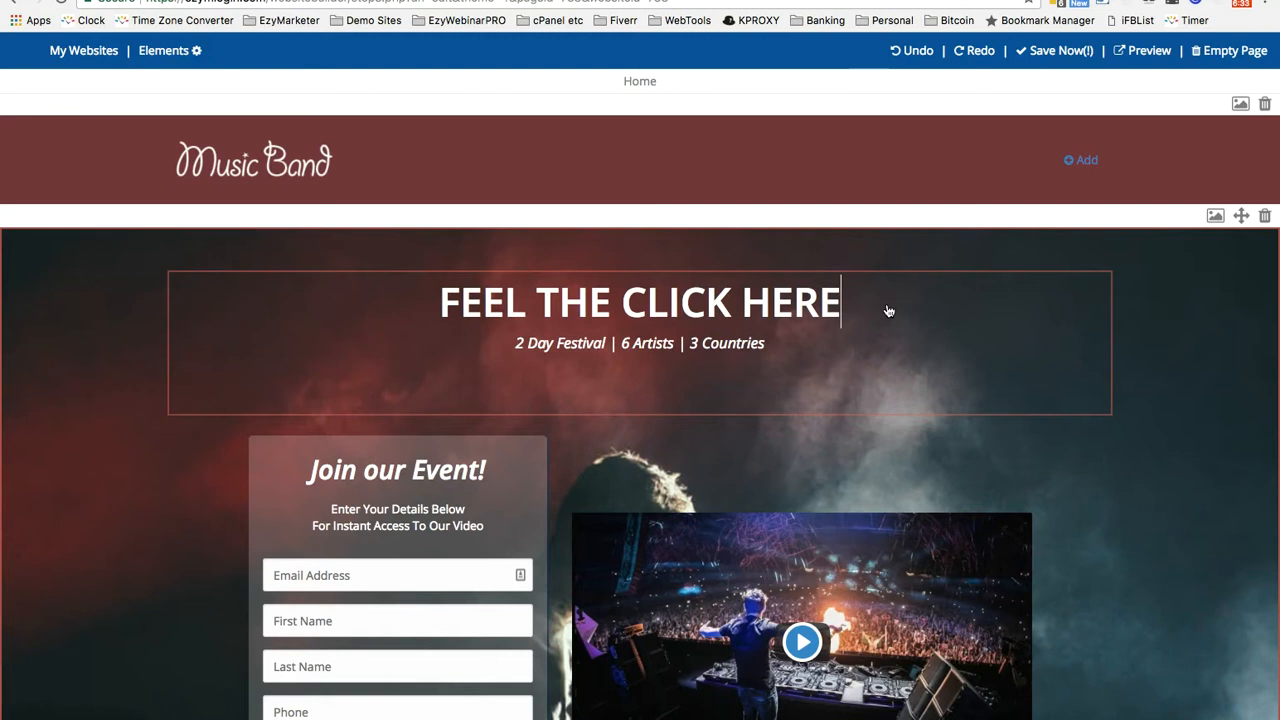
- Delete CLICK HERE from the headline and restore the word ENERGY in its place
key(BackSpace)
key(BackSpace)
key(BackSpace)
key(BackSpace)
key(BackSpace)
key(BackSpace)
key(BackSpace)
key(BackSpace)
key(BackSpace)
key(BackSpace)
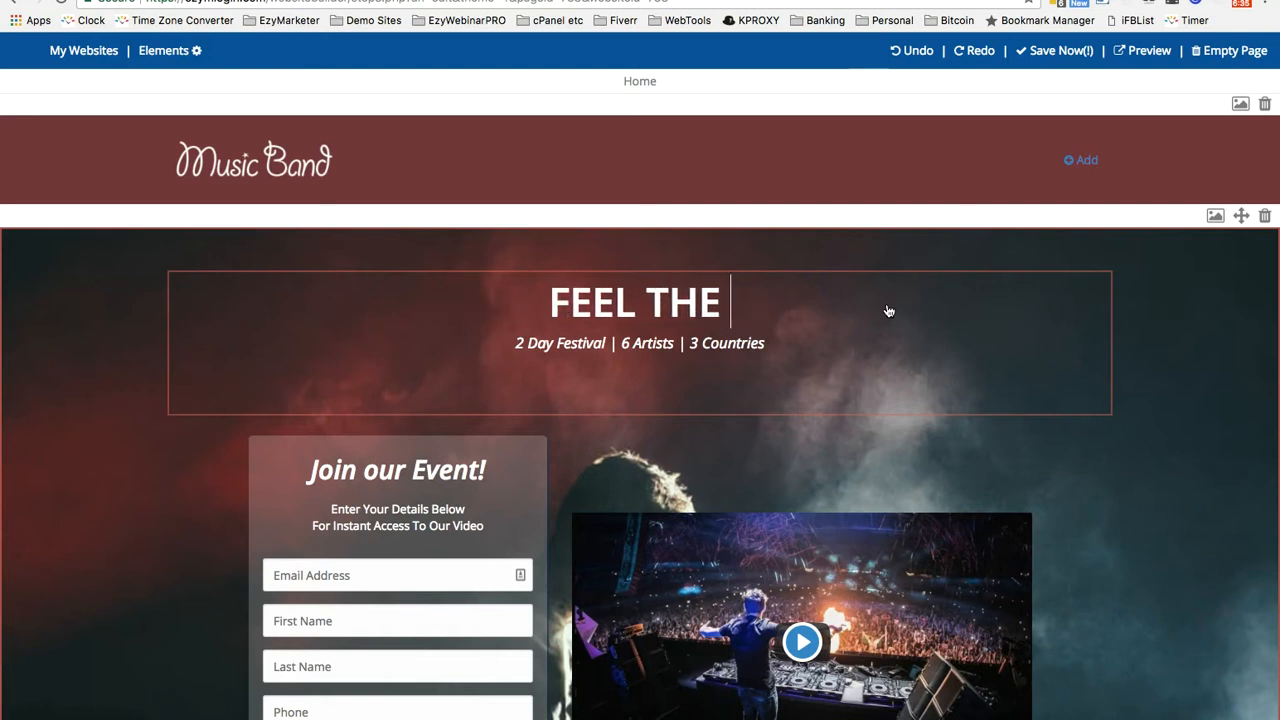
text(ENERGY)
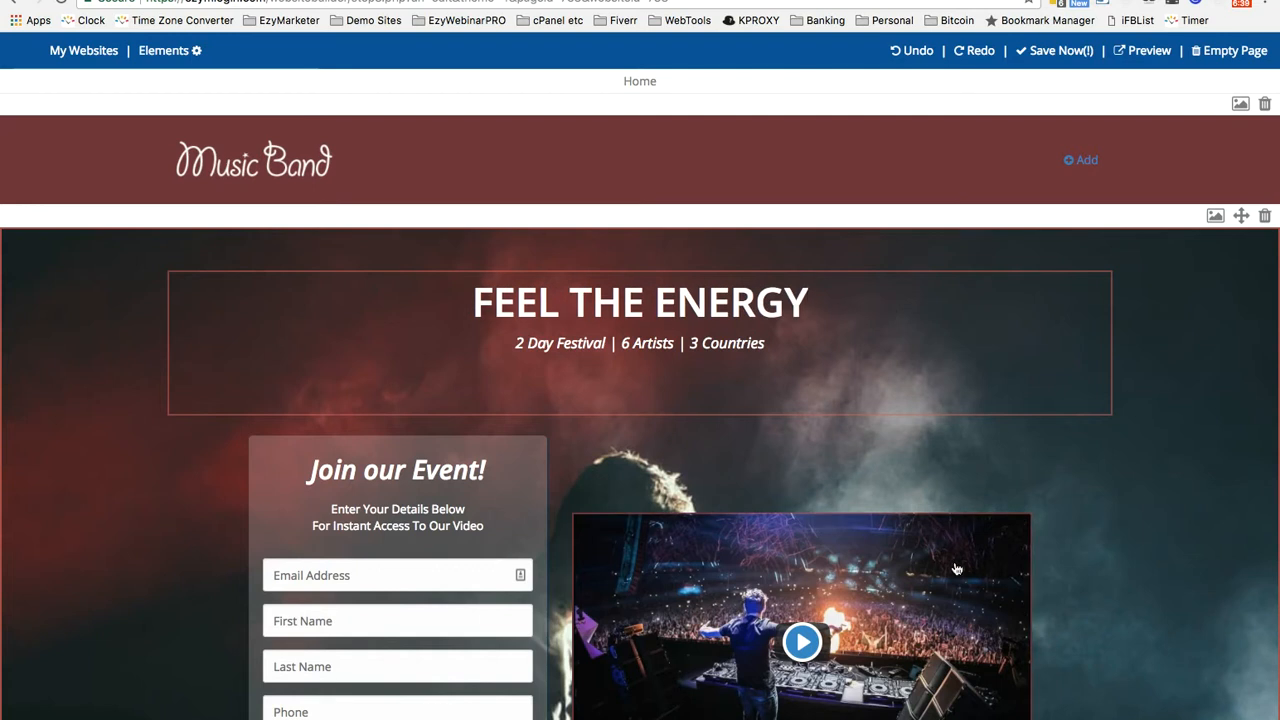
- Examine the event video's playback options: Do Not Play Video, Stop Video After and Play Entire Video
scroll(1089, 421, down, 5)
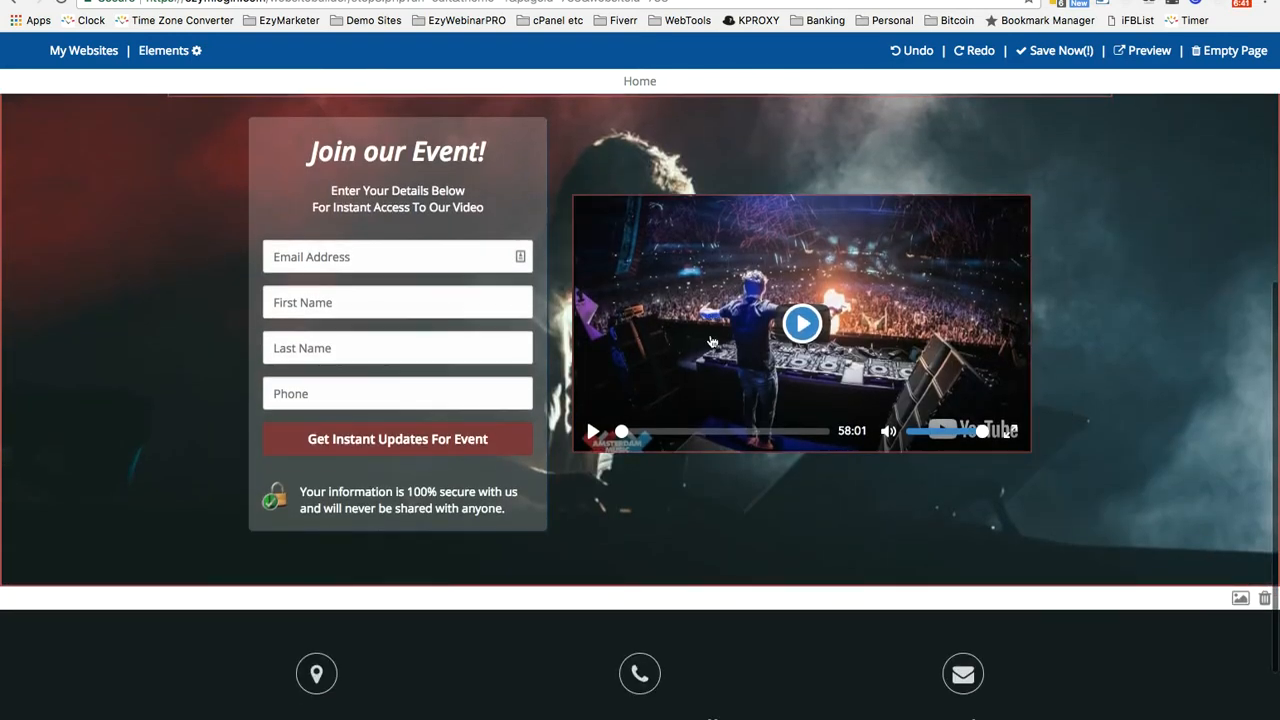
click(875, 342)
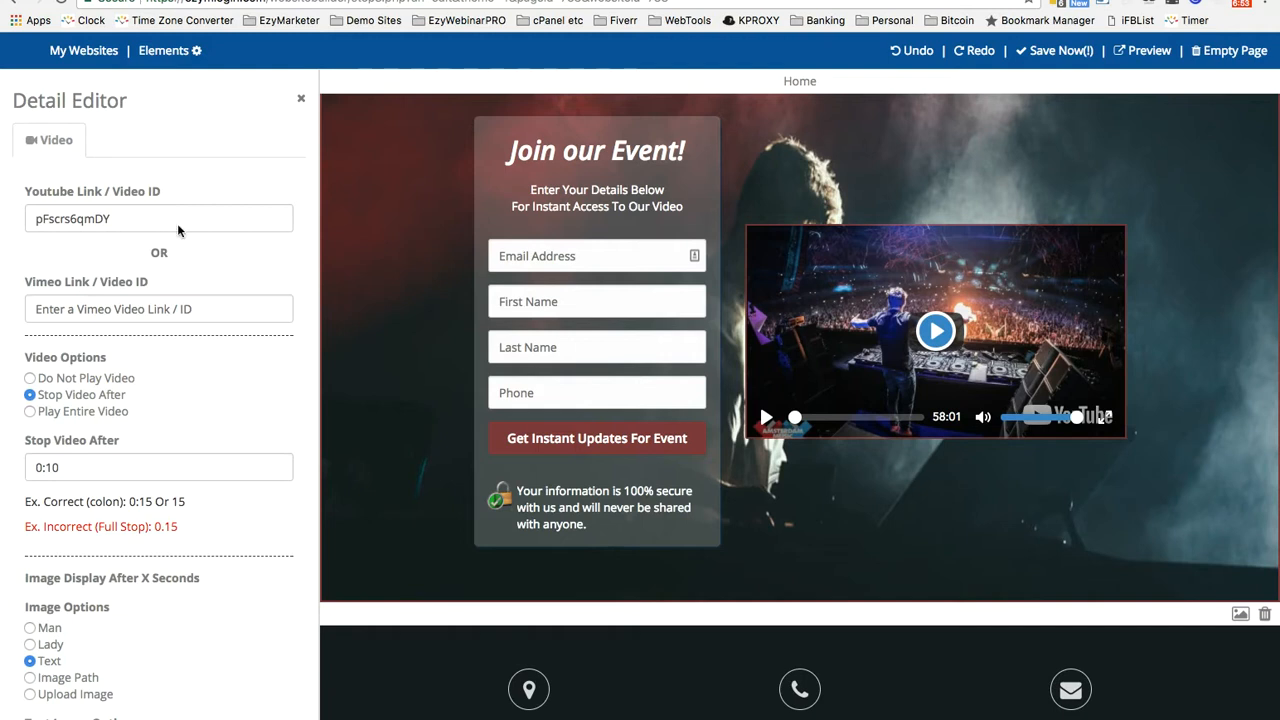
click(31, 379)
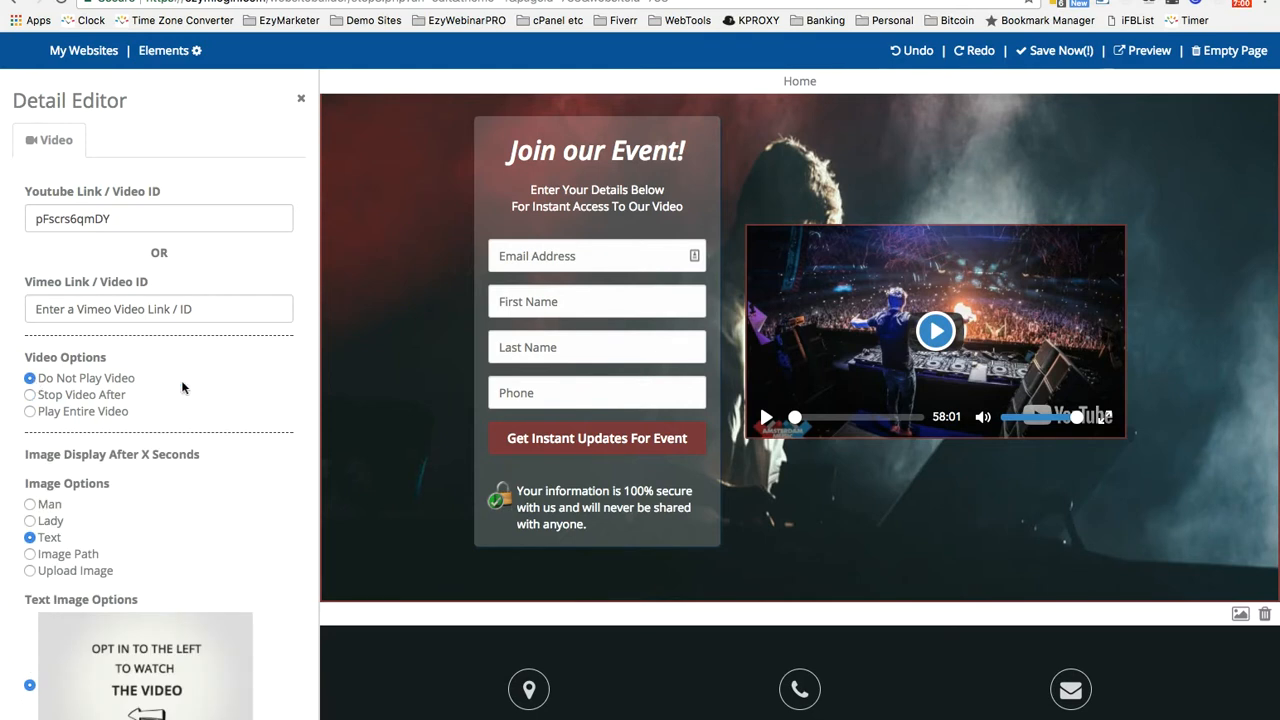
scroll(120, 490, down, 1)
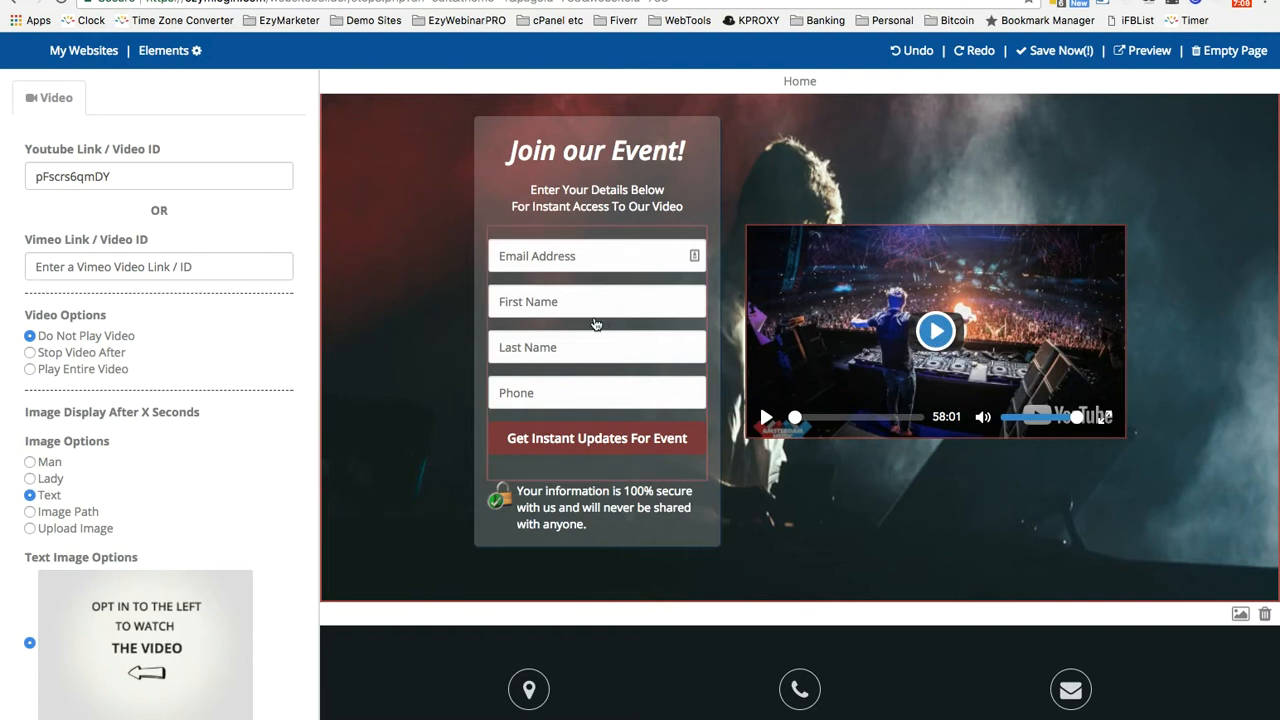
click(31, 353)
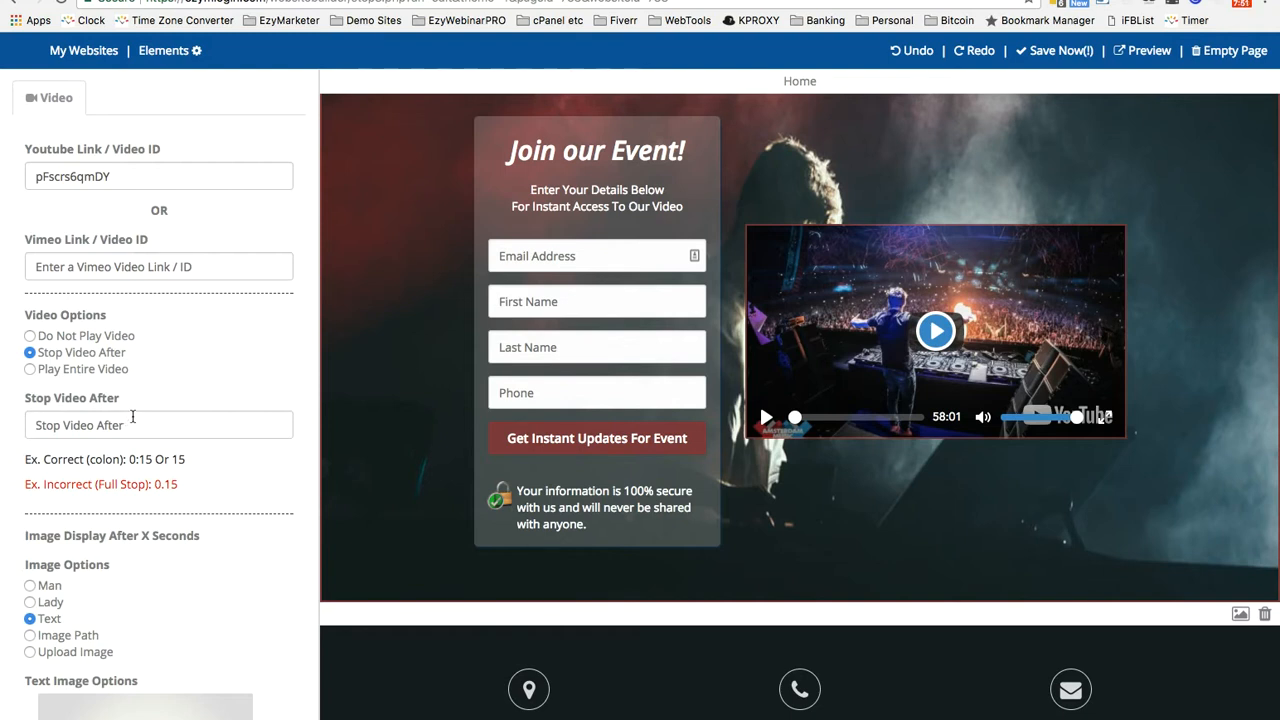
click(30, 369)
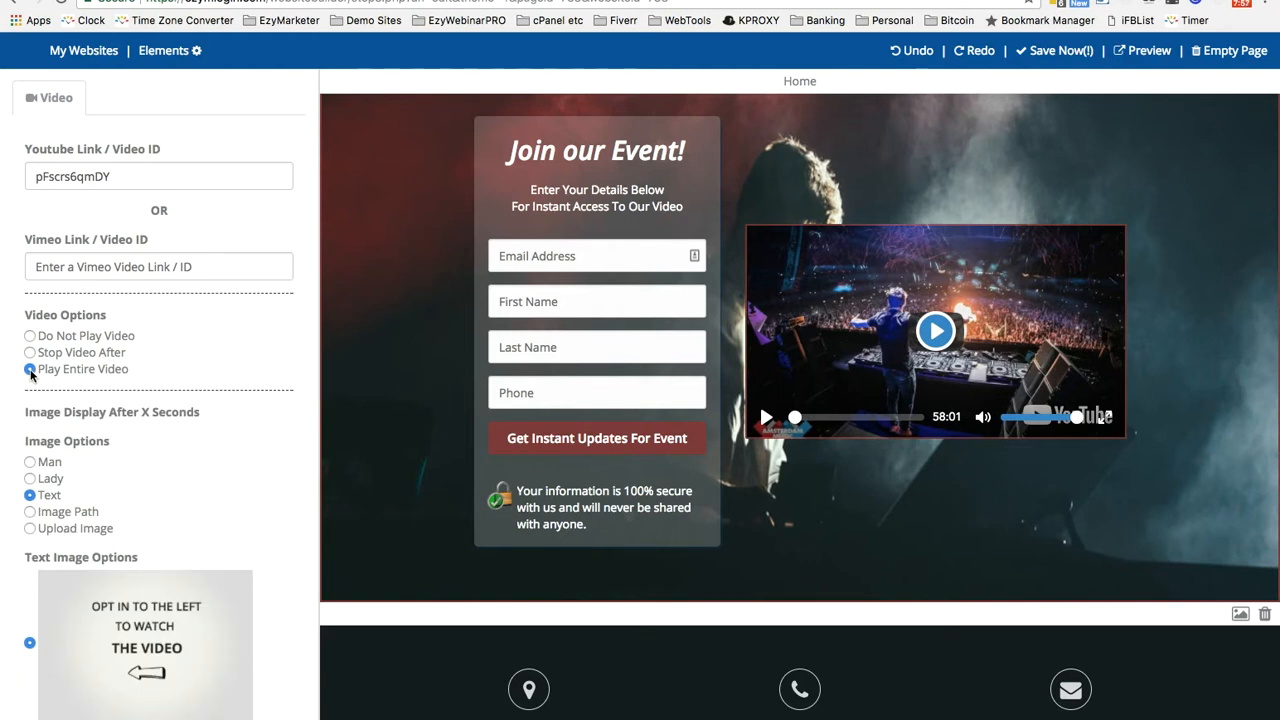
scroll(32, 355, down, 1)
click(32, 346)
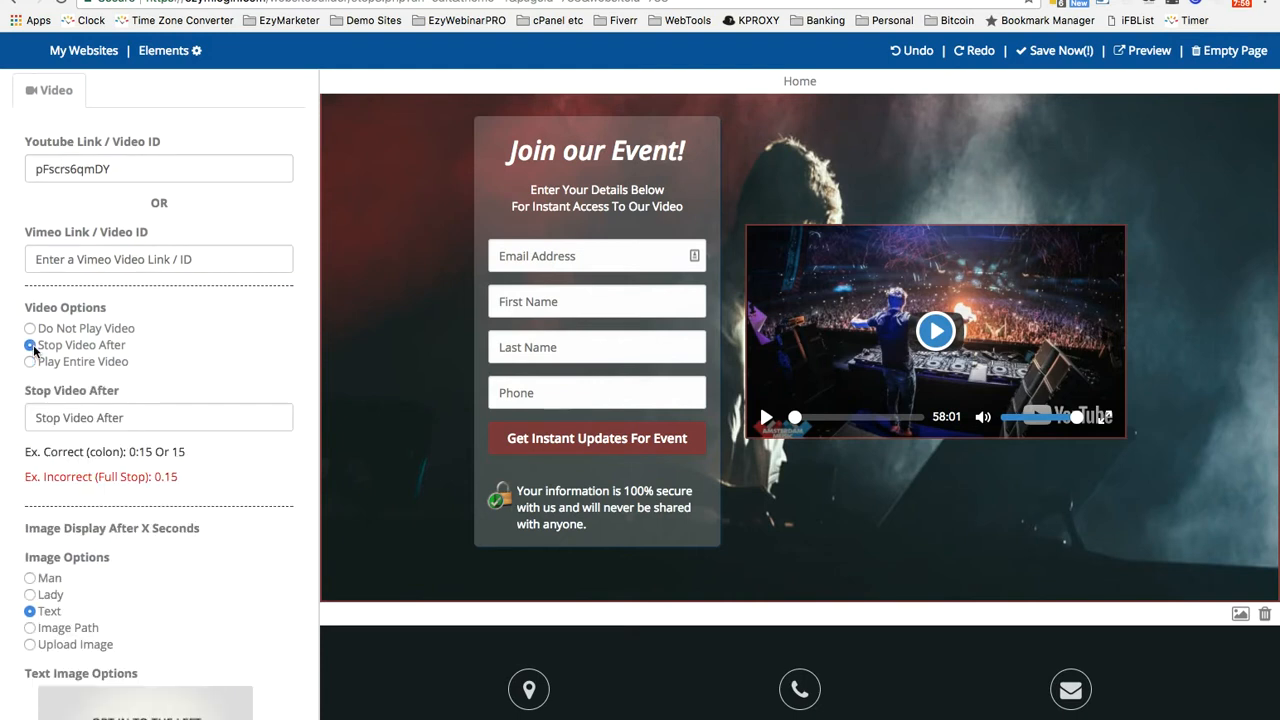
click(95, 420)
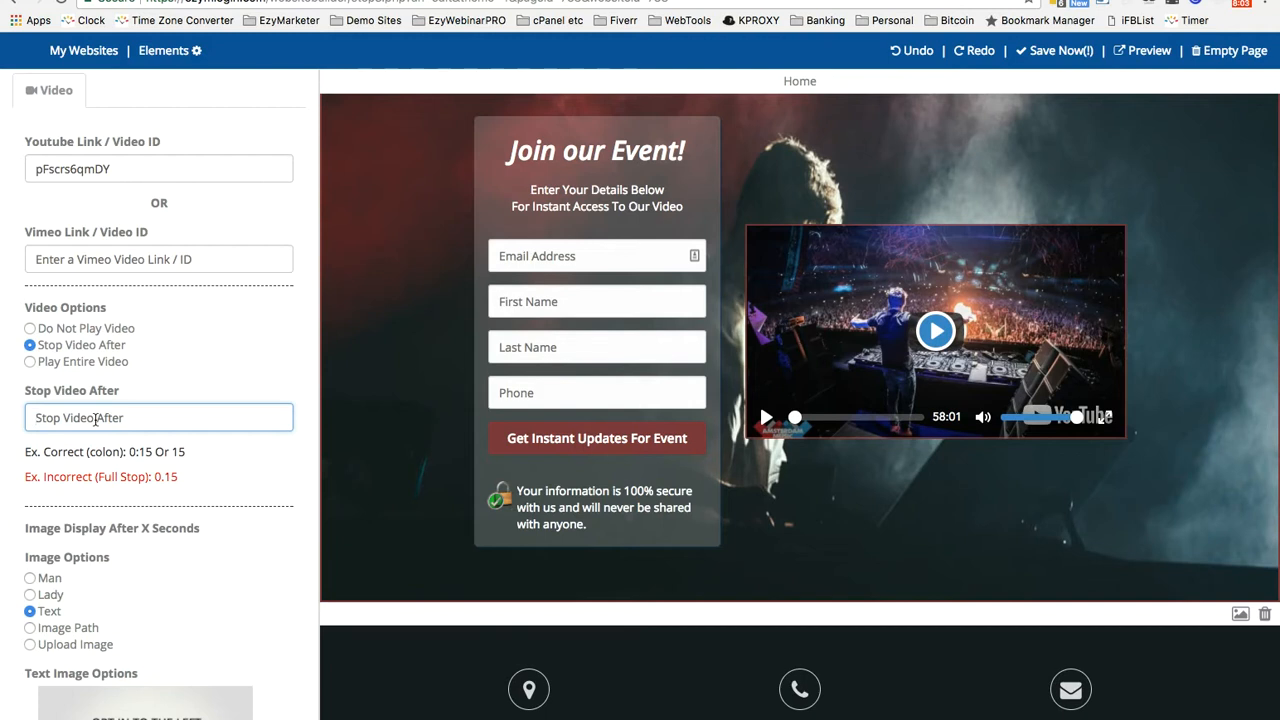
- Examine the Text, Man and Lady image choices for the video's opt-in overlay and close the editor without applying anything
scroll(95, 419, down, 5)
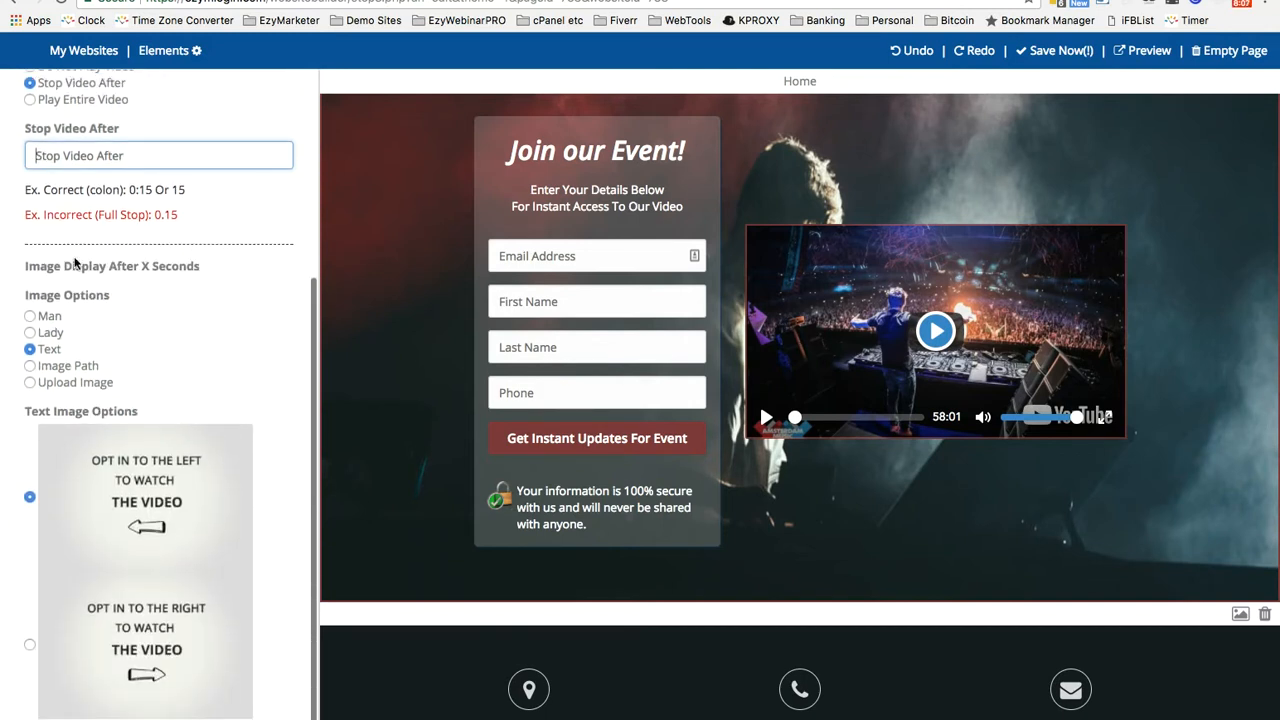
scroll(205, 316, down, 1)
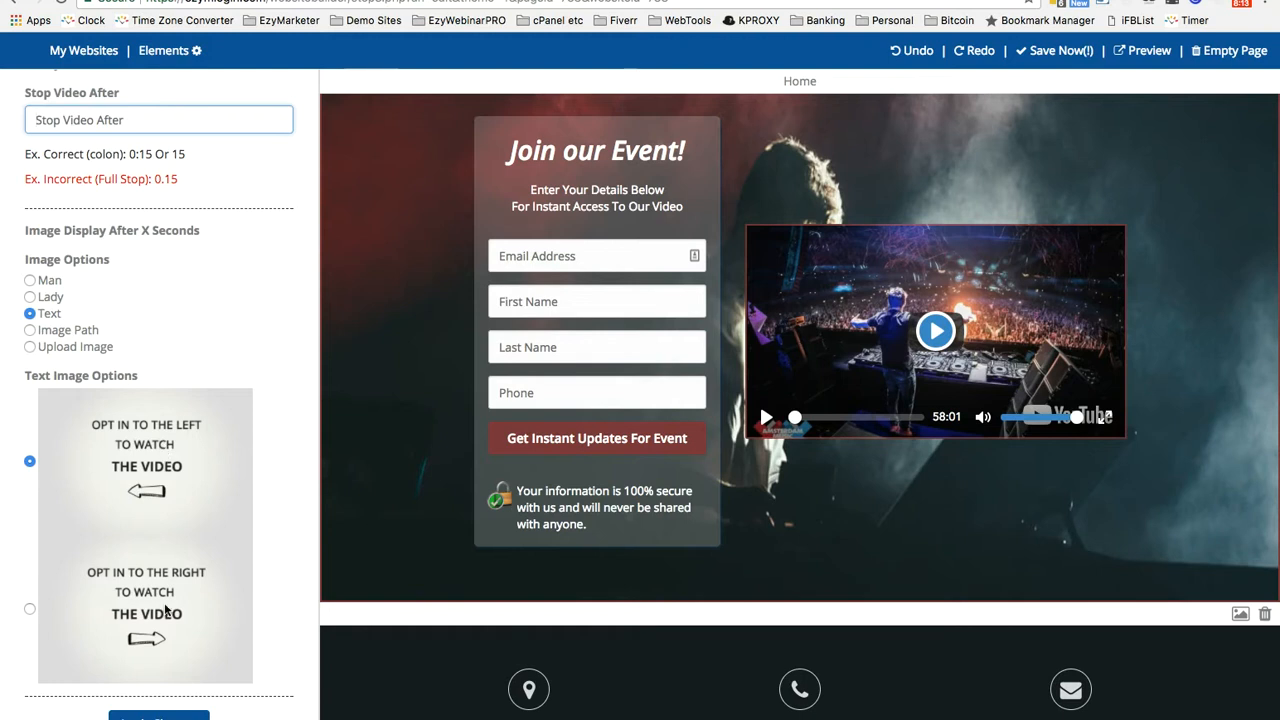
click(30, 282)
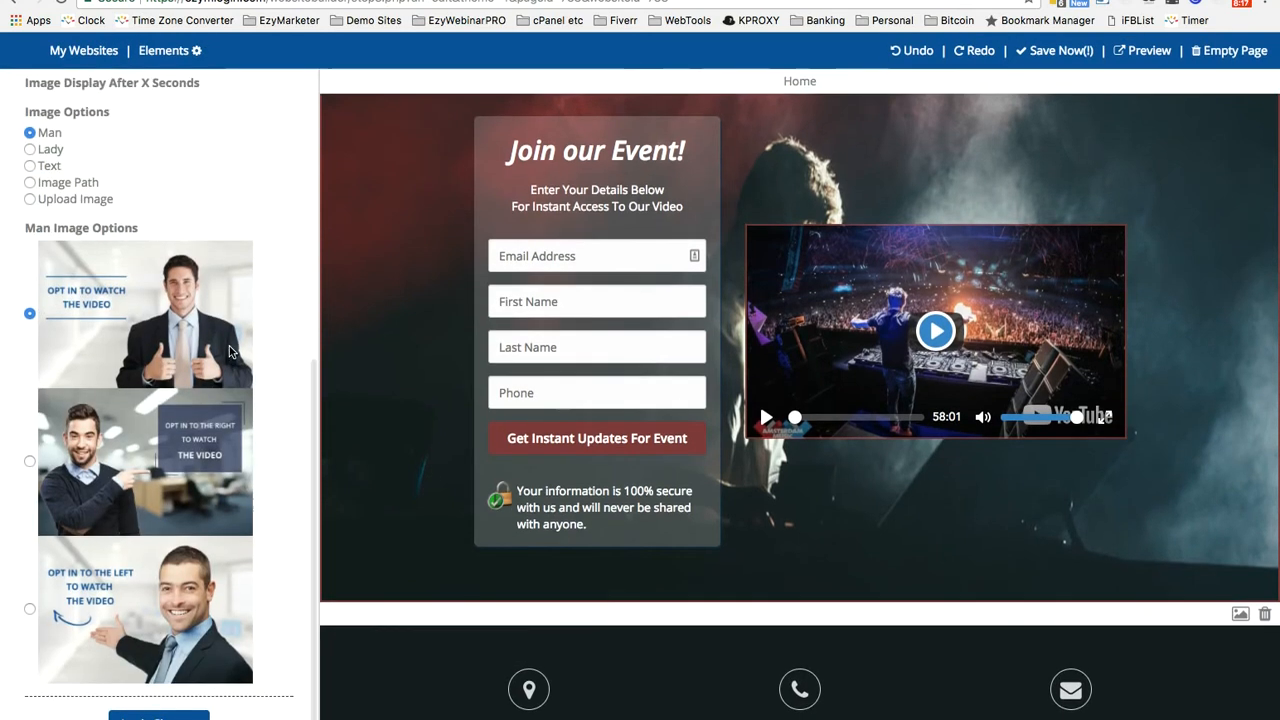
scroll(229, 352, up, 2)
click(30, 245)
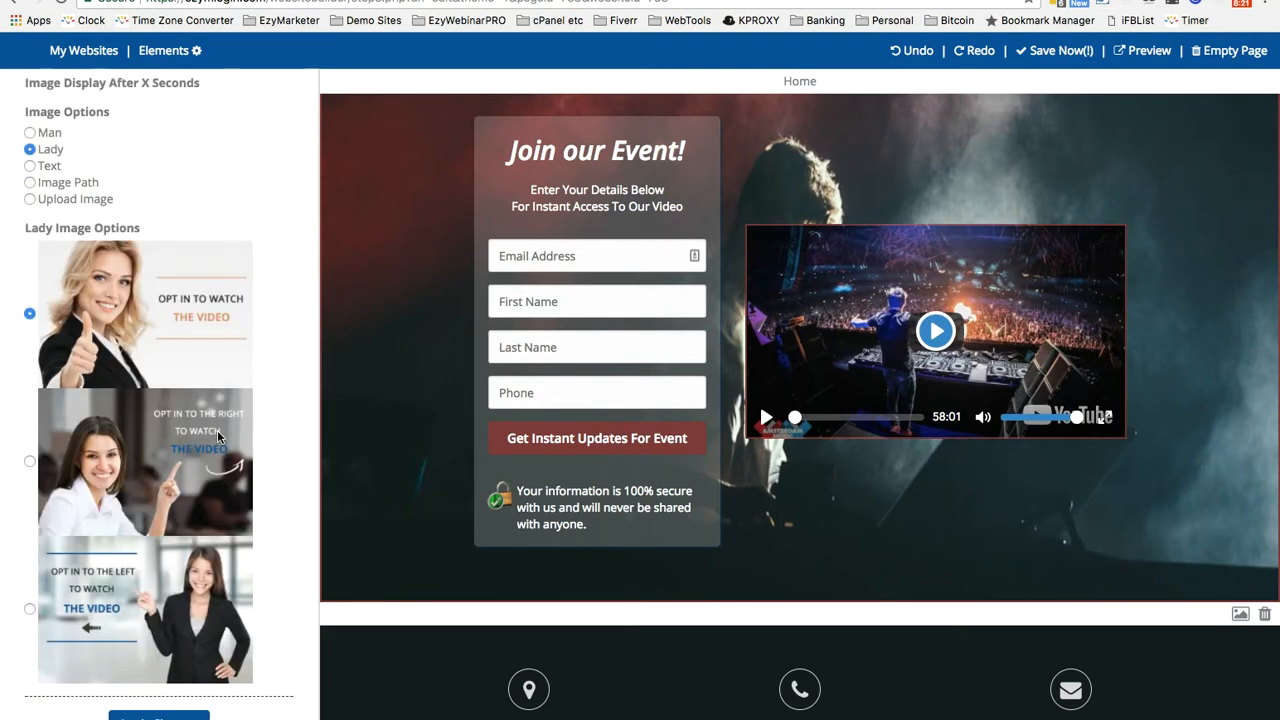
scroll(217, 430, up, 1)
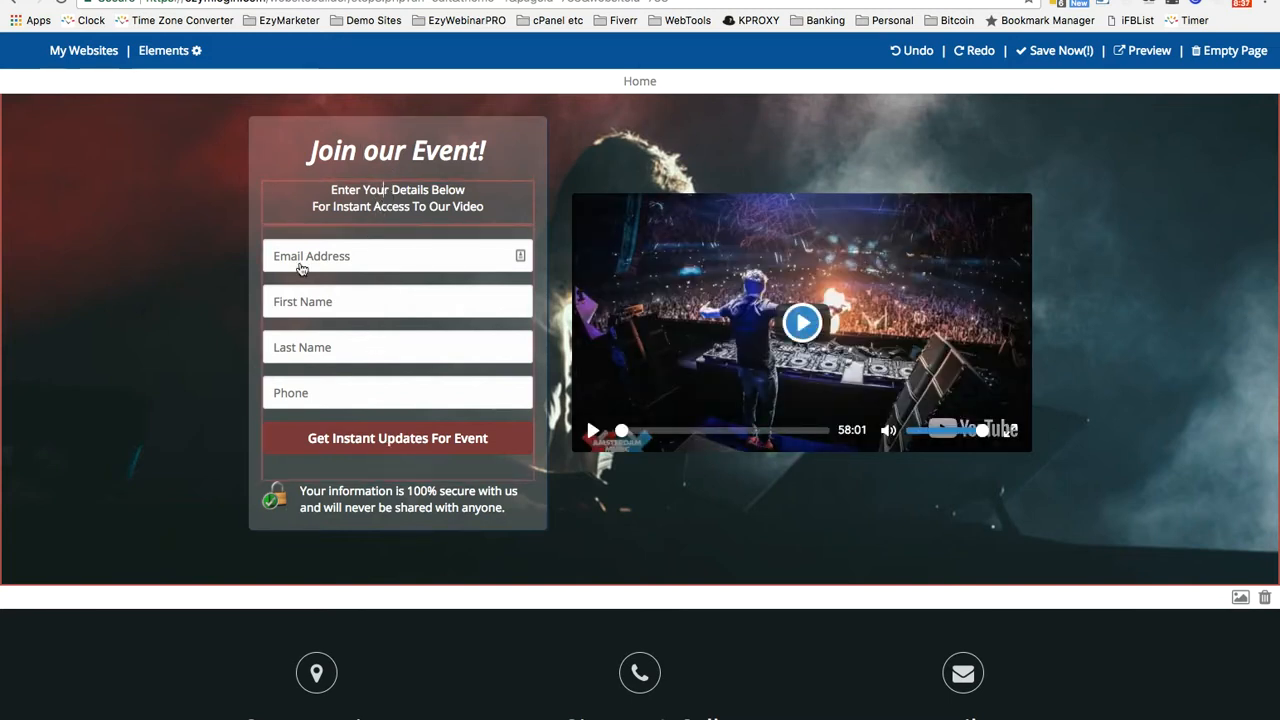
- Examine the opt-in form's existing and new contact list settings, sender fields, thank-you page link and tag options
click(420, 310)
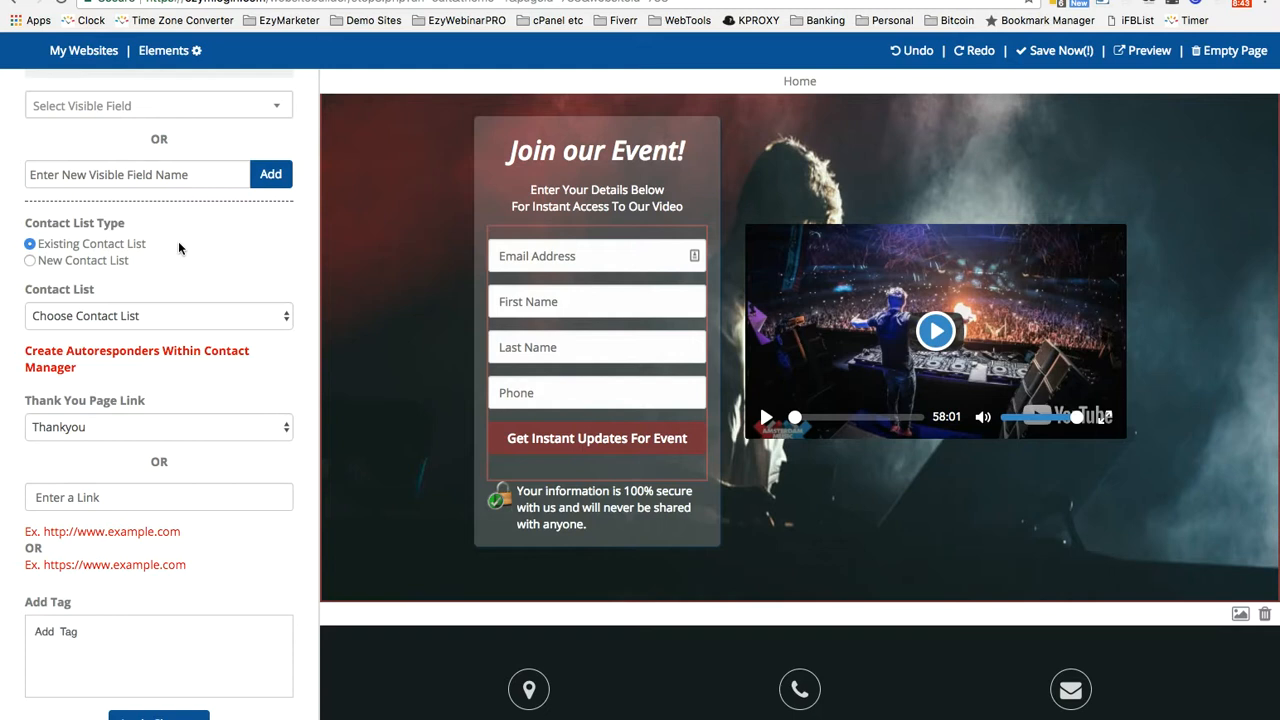
click(163, 310)
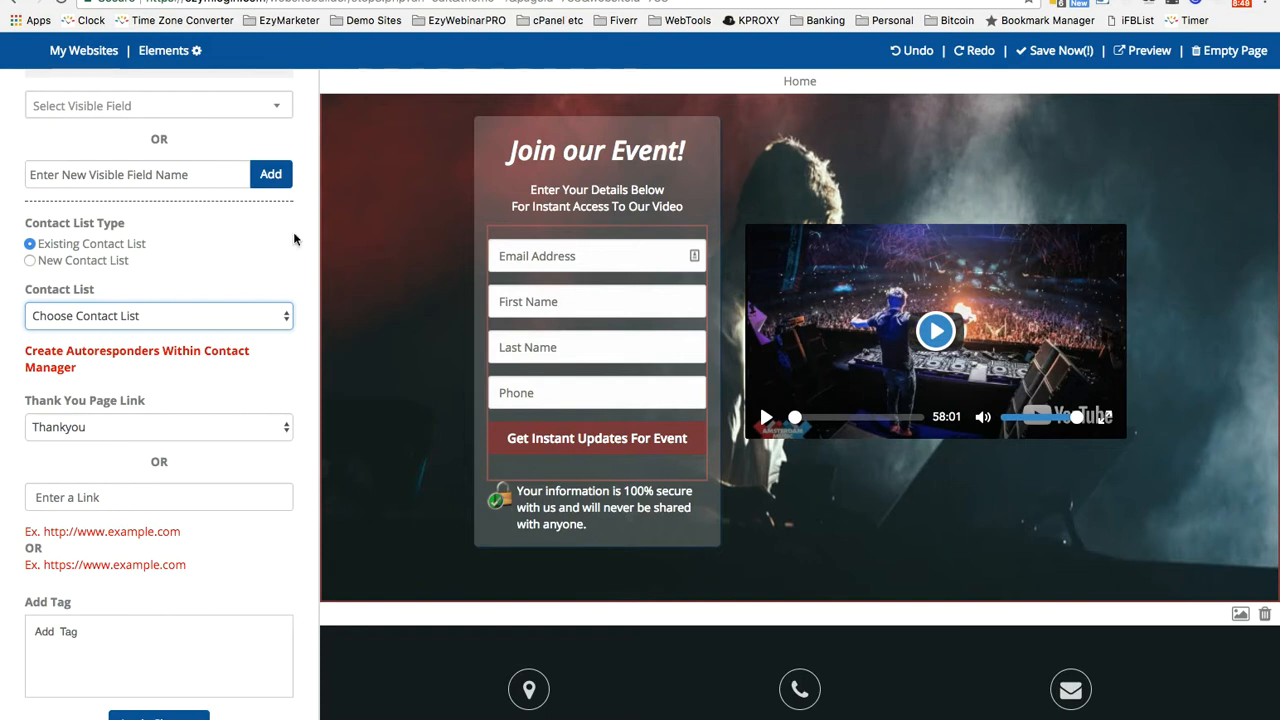
click(30, 261)
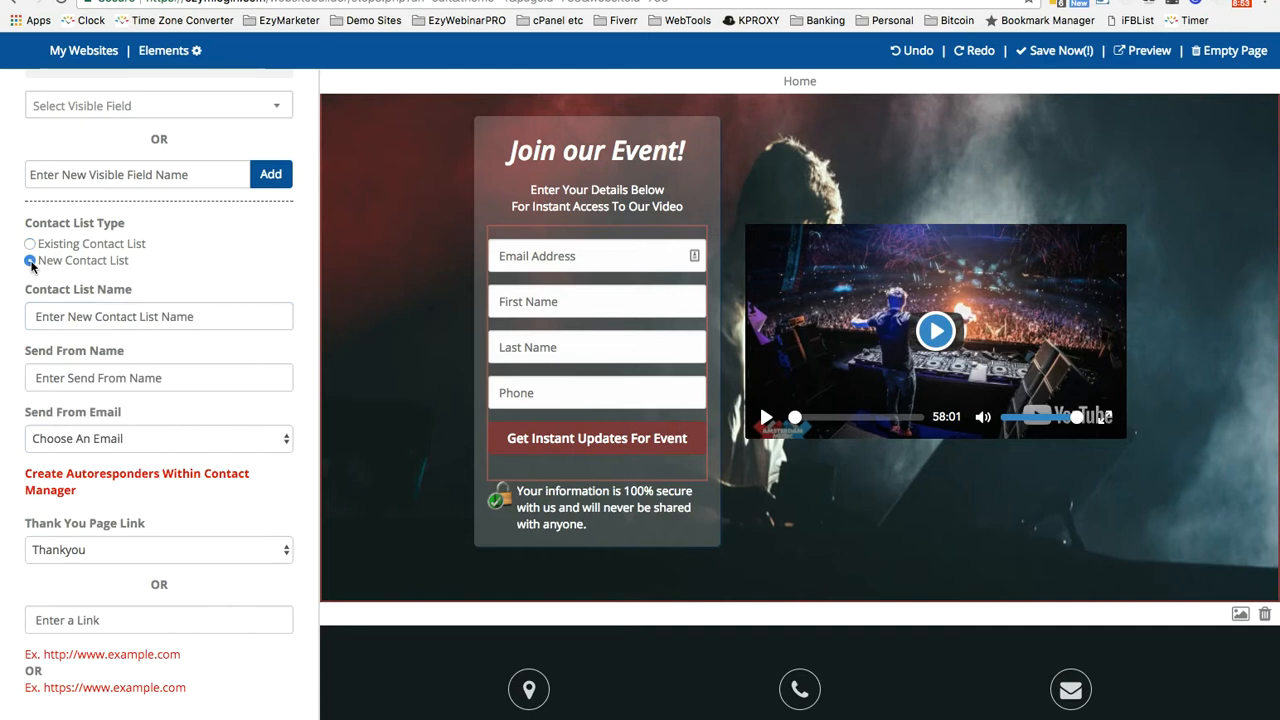
click(121, 317)
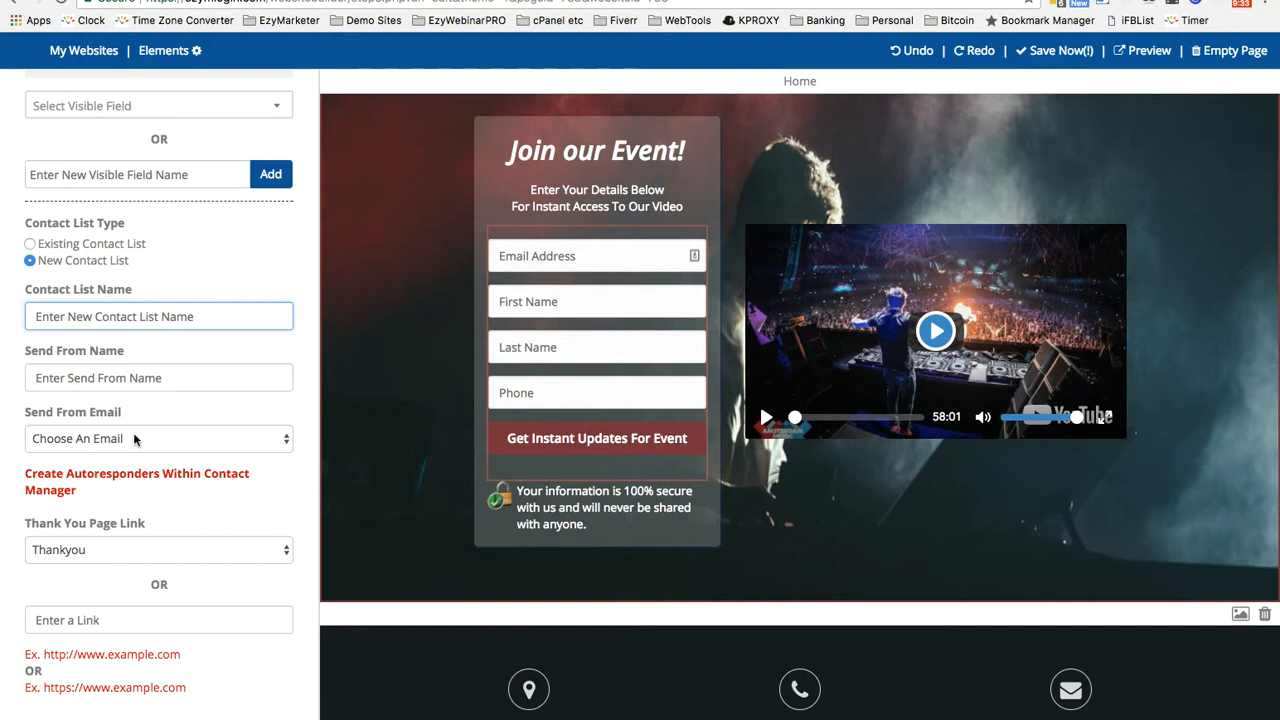
click(133, 438)
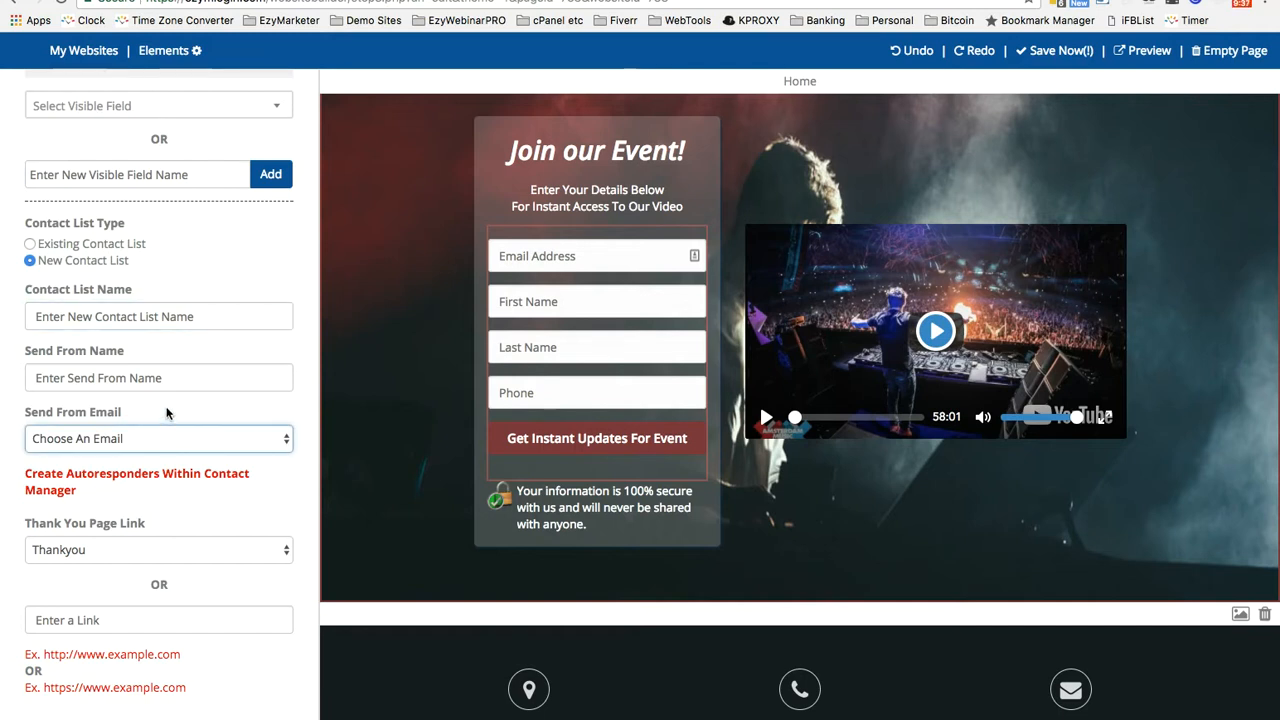
click(148, 556)
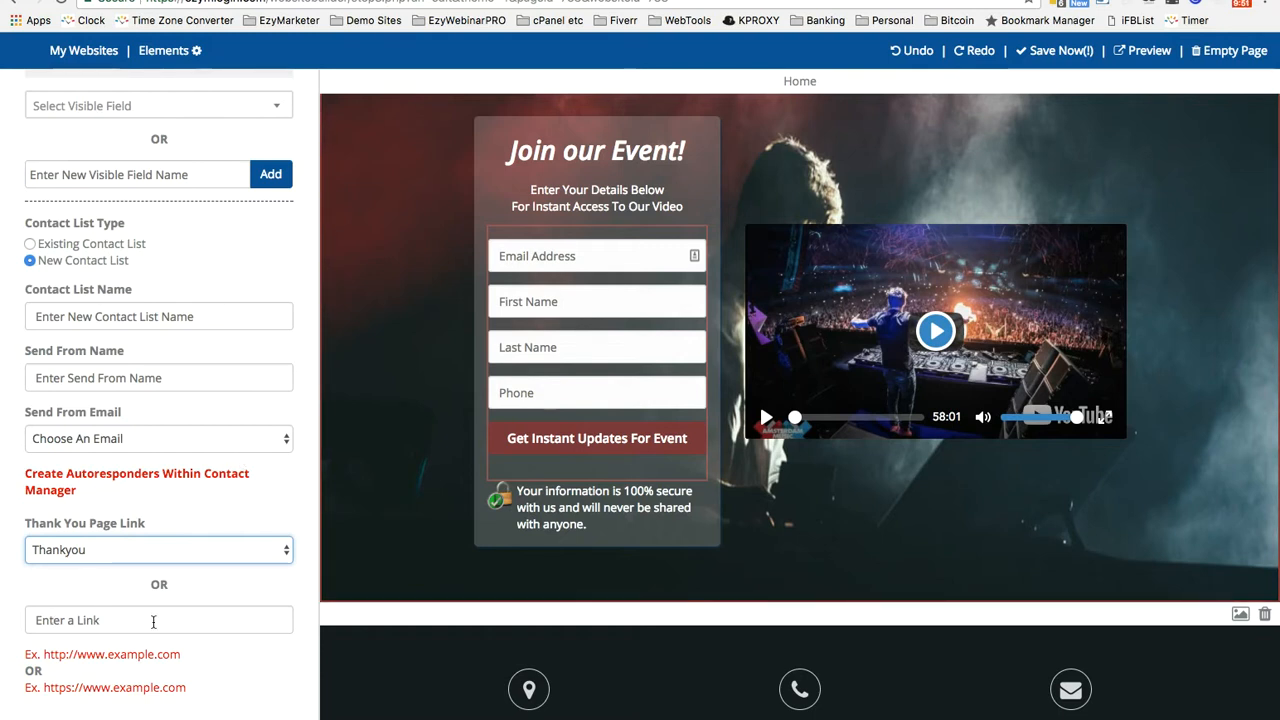
scroll(153, 621, down, 3)
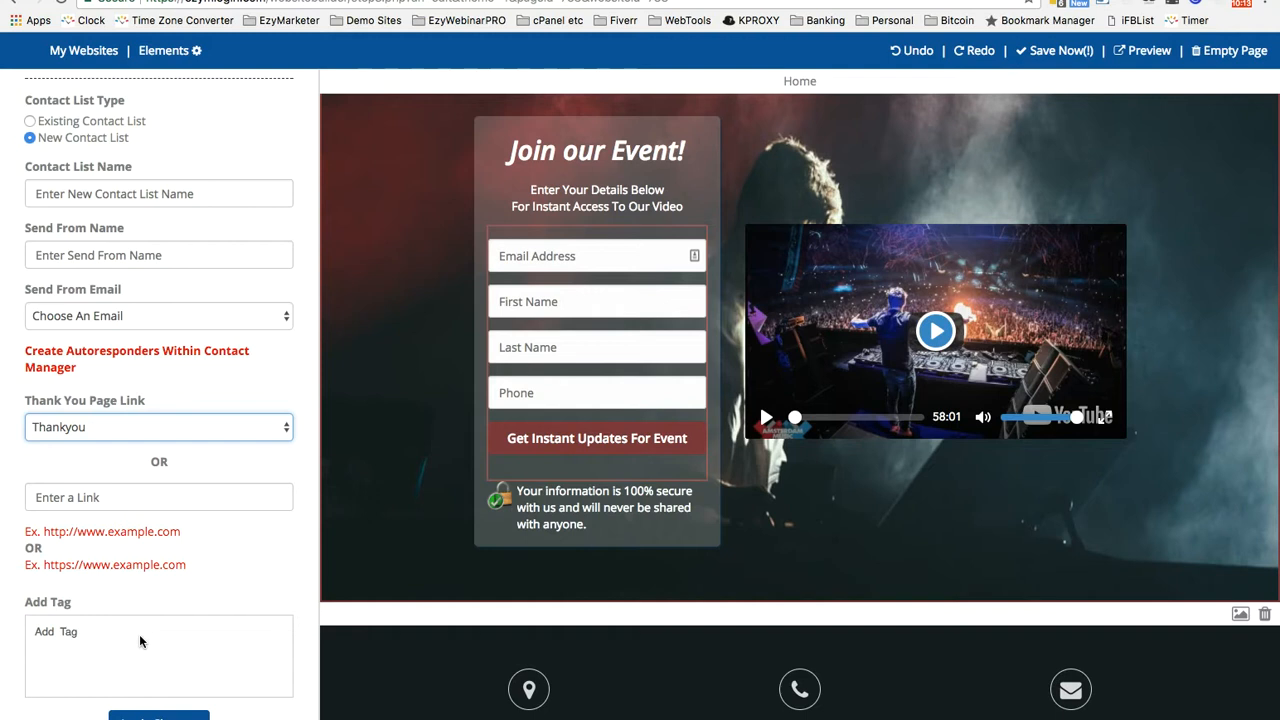
click(557, 338)
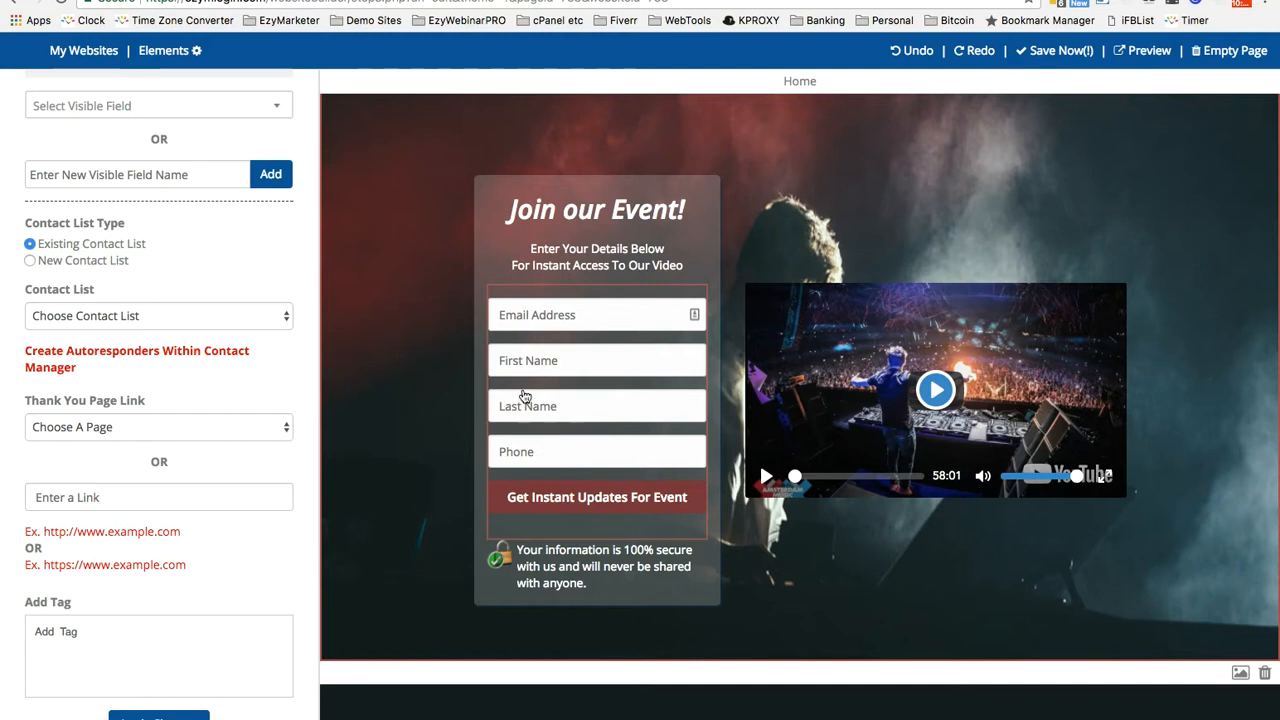
click(602, 397)
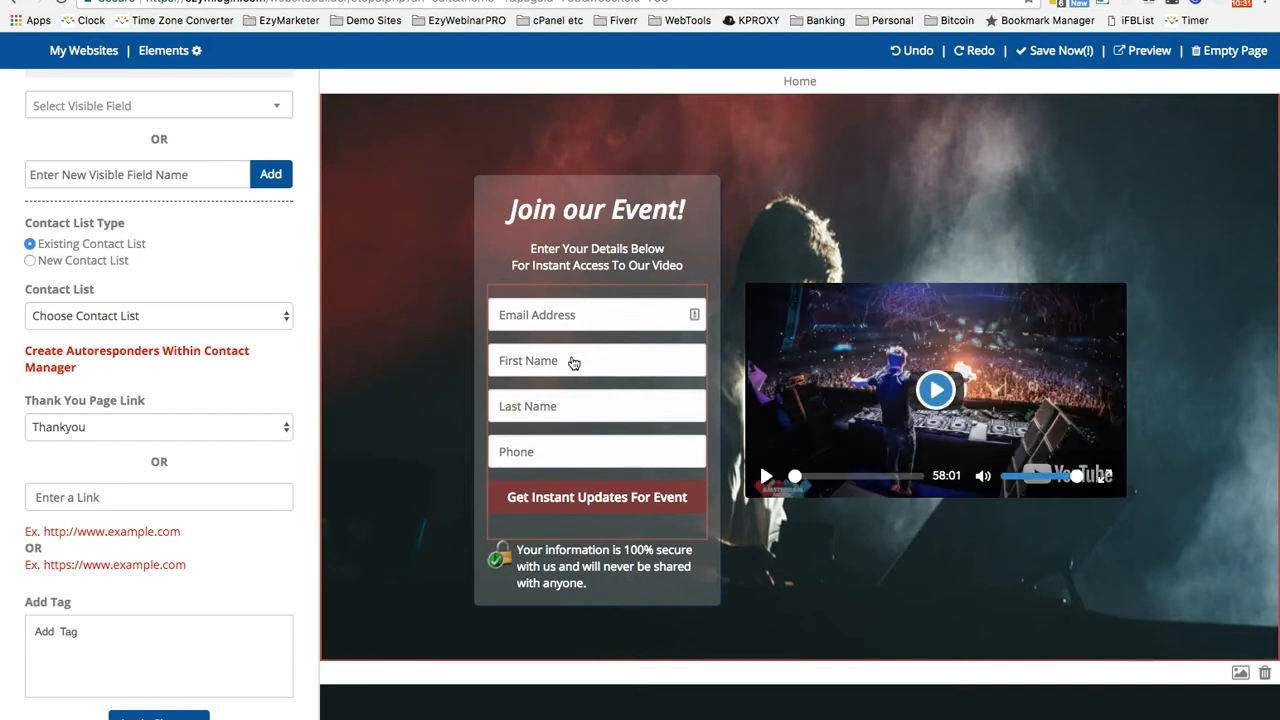
click(574, 361)
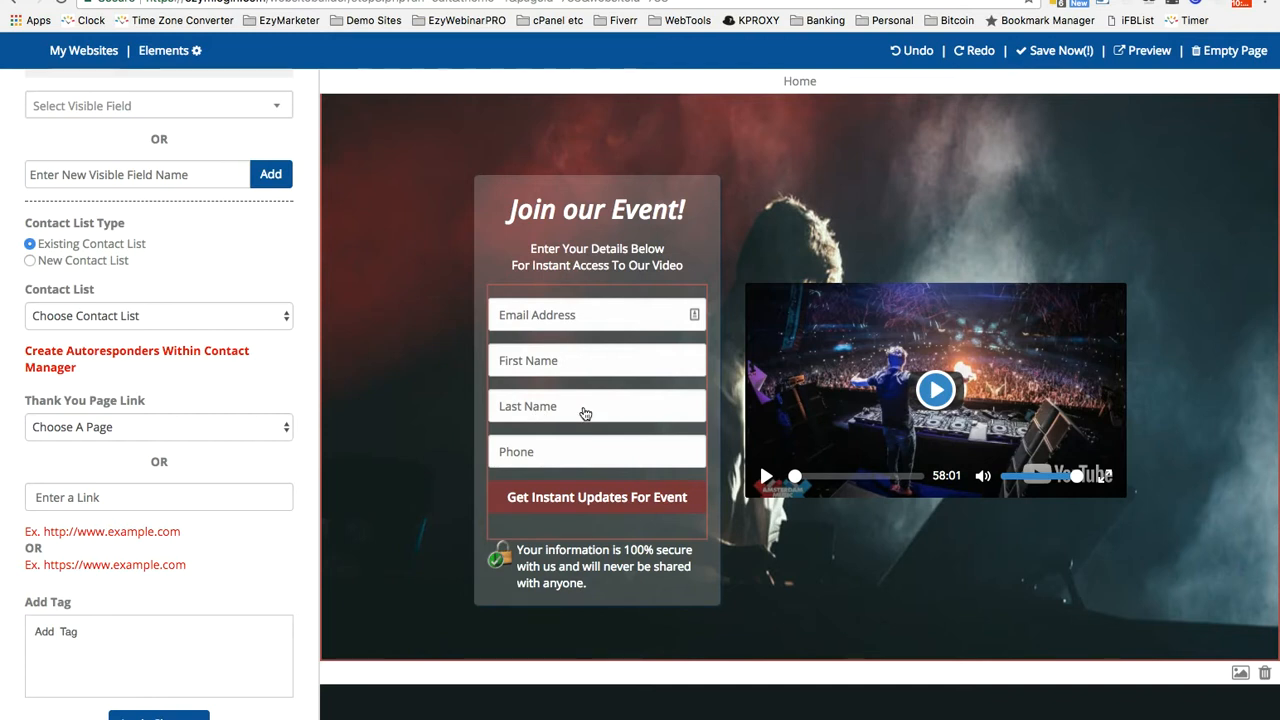
- Examine the background colour, image, effect and video settings of the FEEL THE ENERGY section
scroll(1025, 243, up, 3)
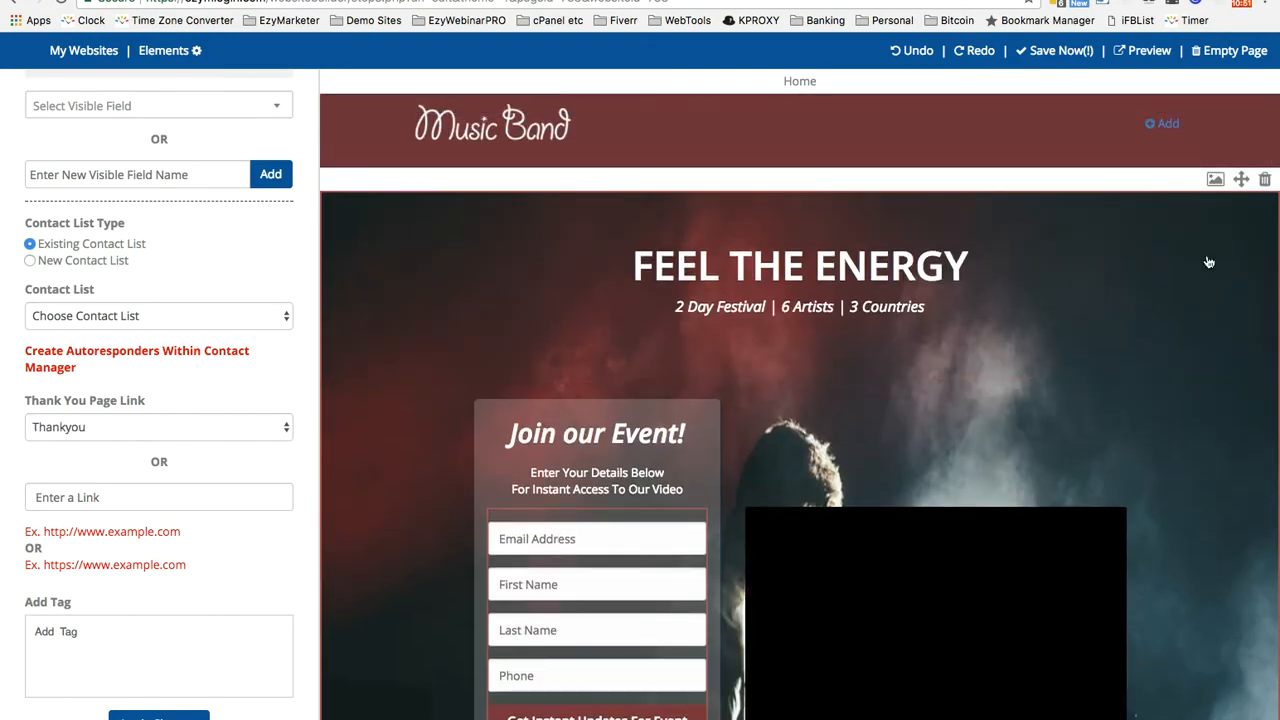
scroll(1208, 263, up, 1)
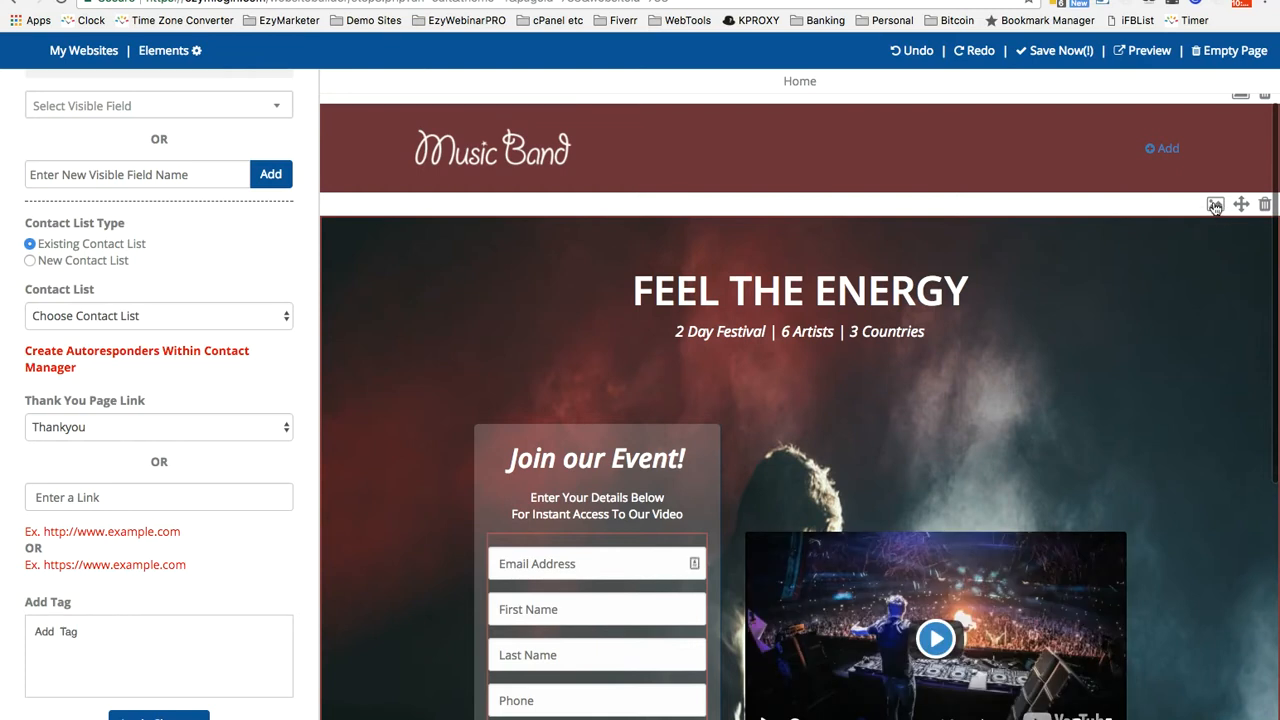
click(1215, 205)
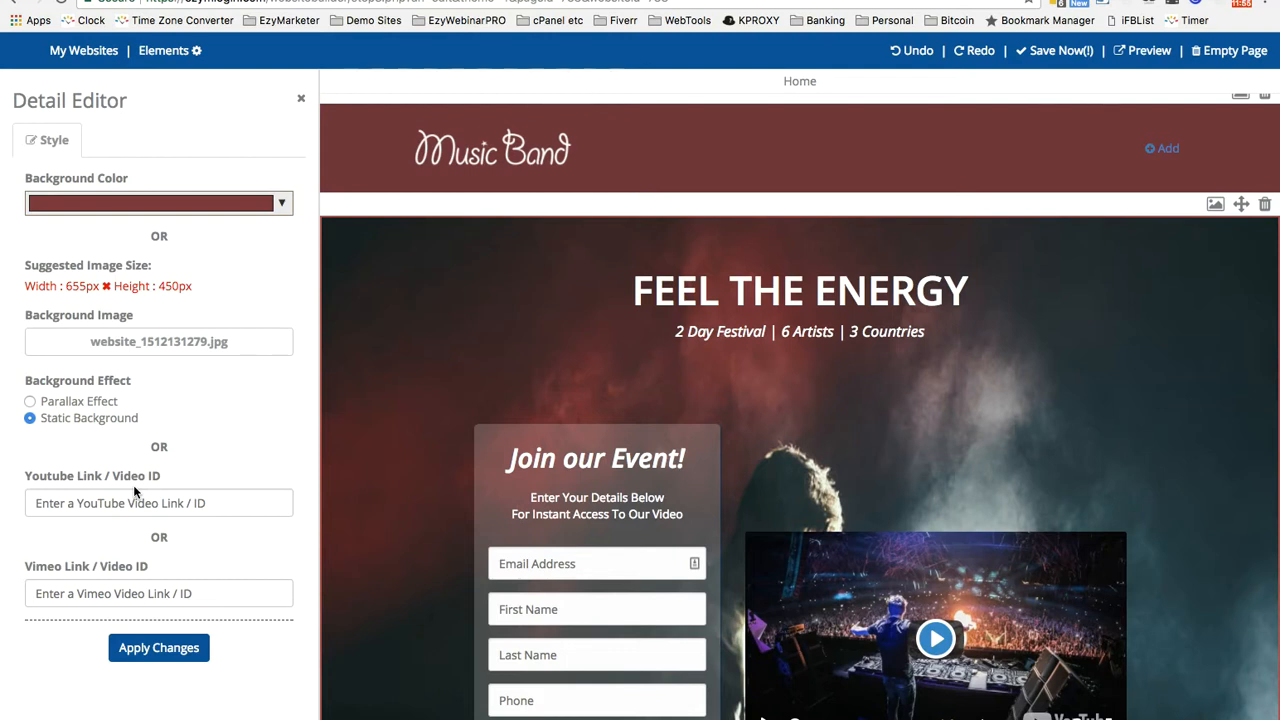
- Remove the Phone field from the Join our Event opt-in form
click(531, 578)
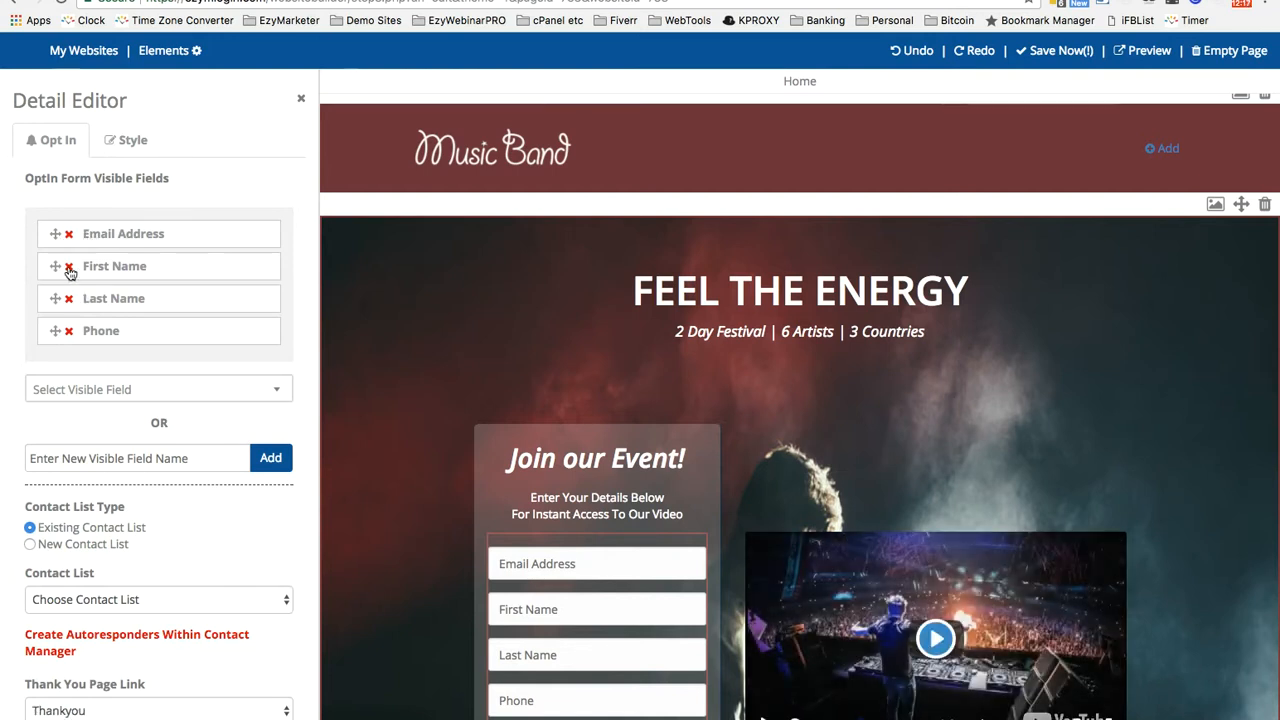
click(69, 333)
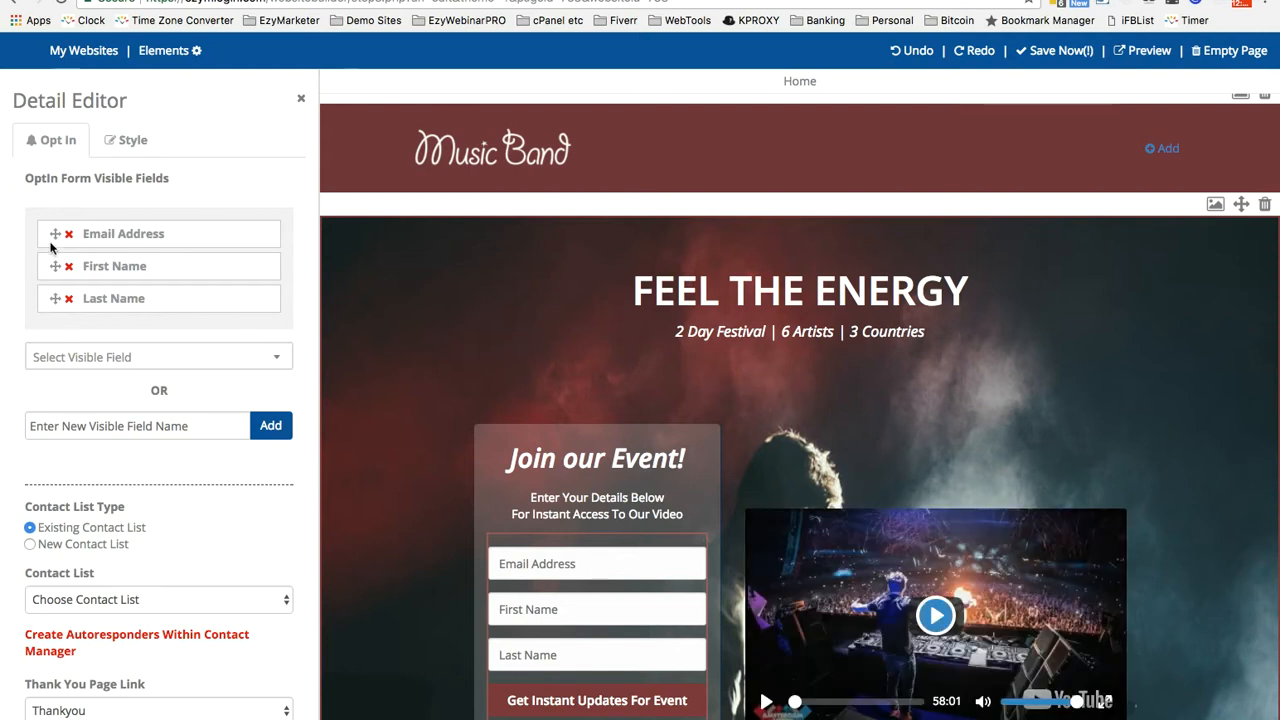
- Reorder the opt-in form so First Name comes before Email Address, and remove the Last Name field
drag(55, 268, 57, 222)
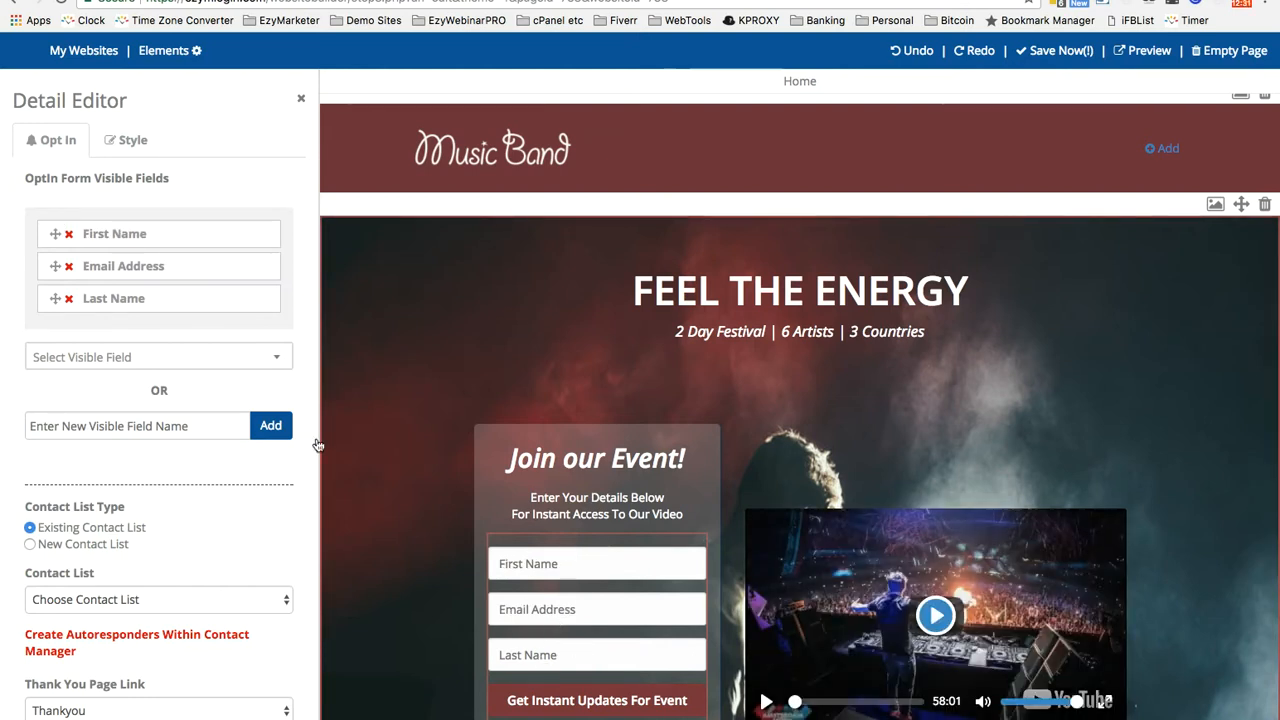
click(56, 301)
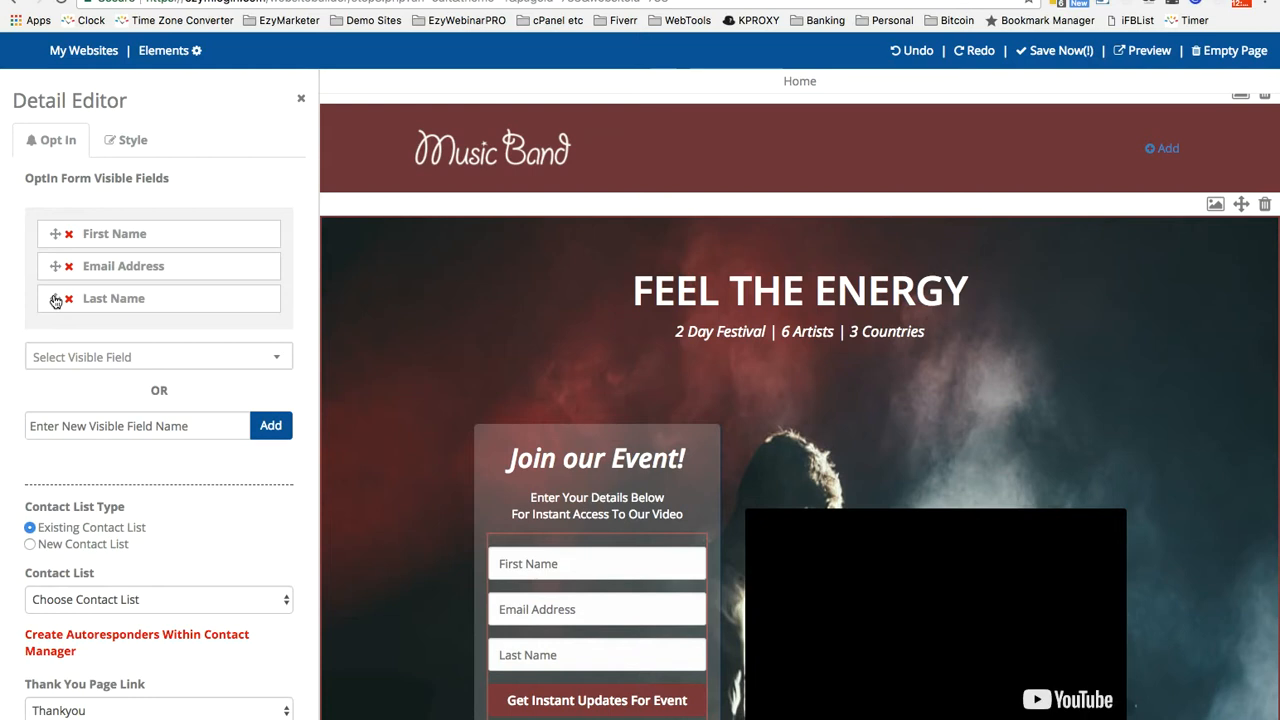
click(67, 297)
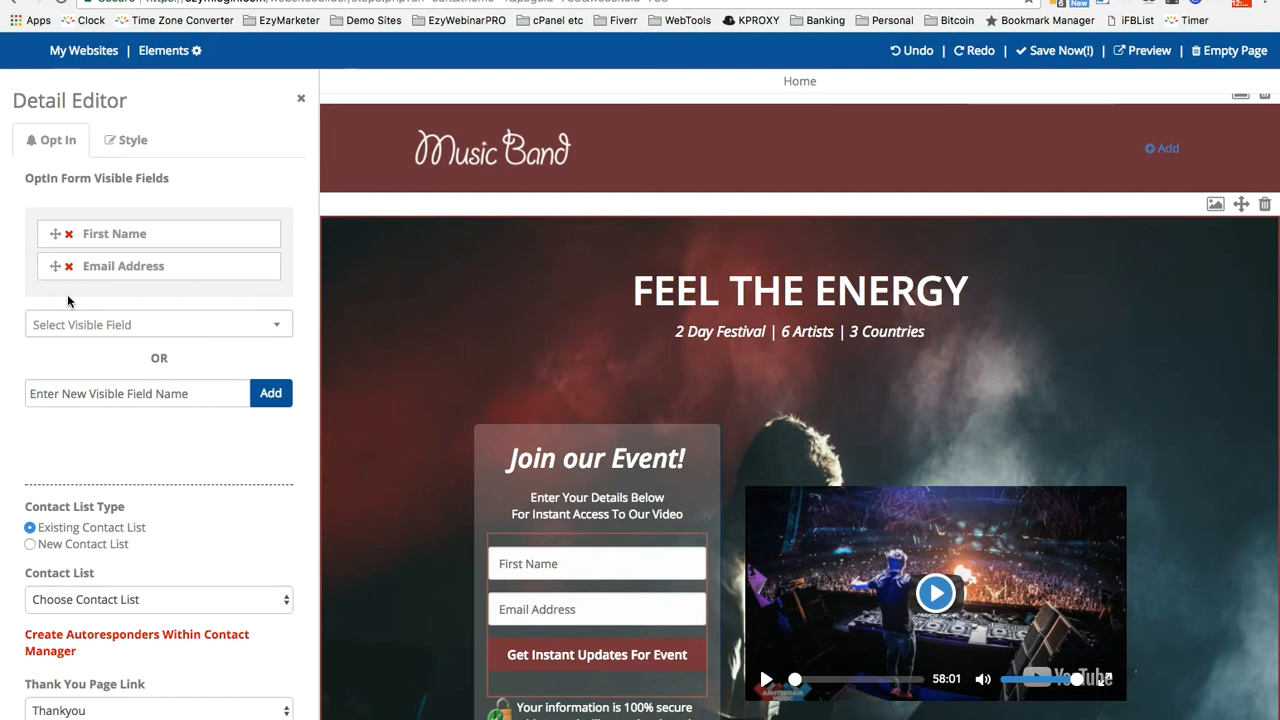
- Add a new visible field named Monday Or Tuesday to the opt-in form
click(150, 392)
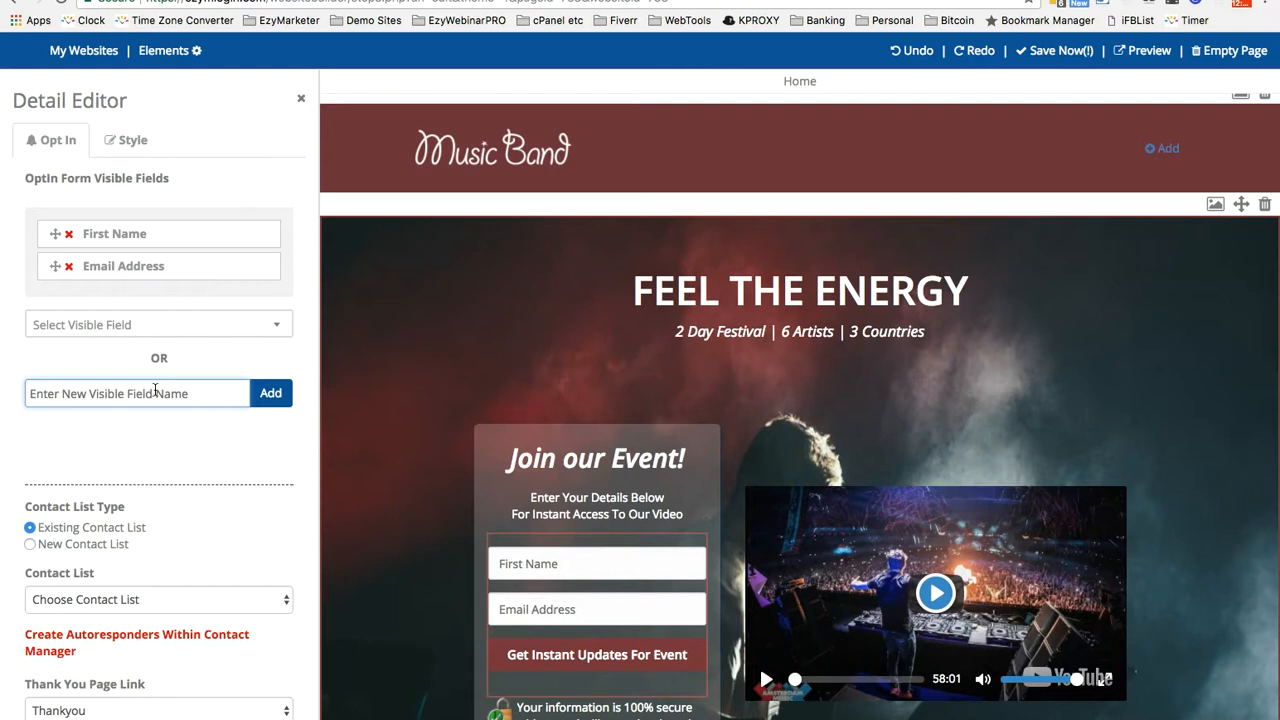
text(Monday o)
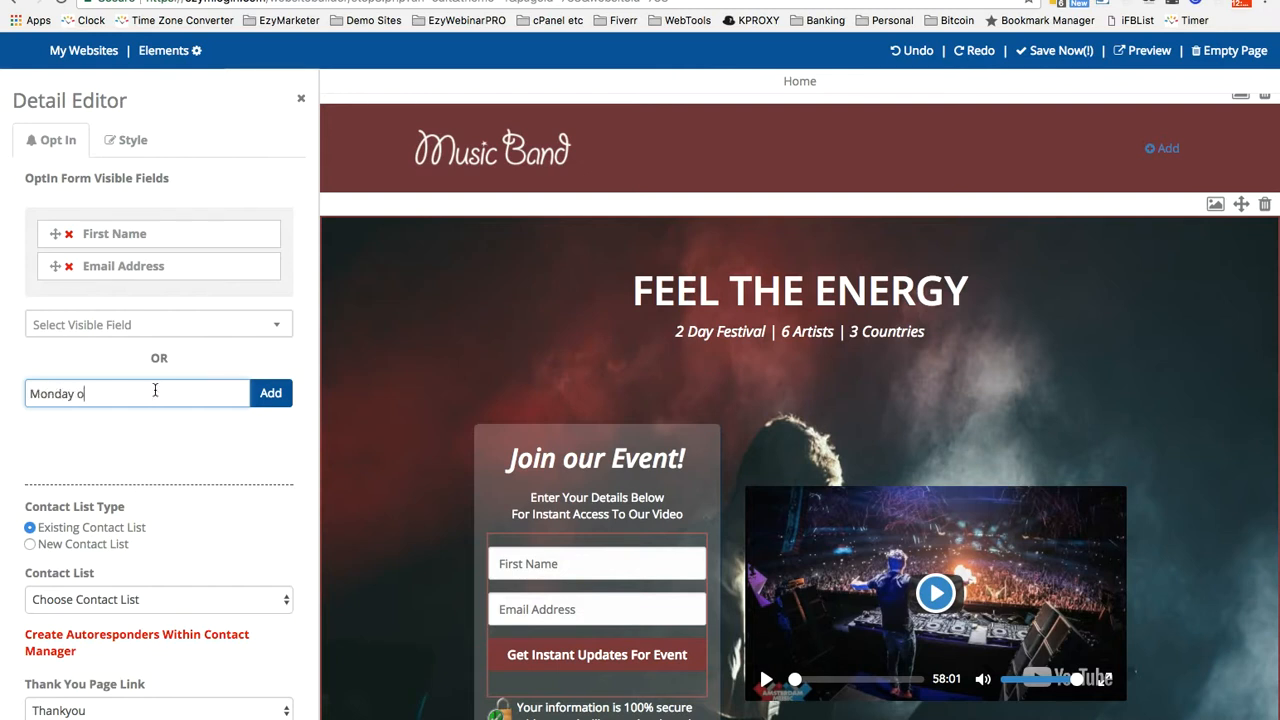
text(r Euesday)
click(270, 397)
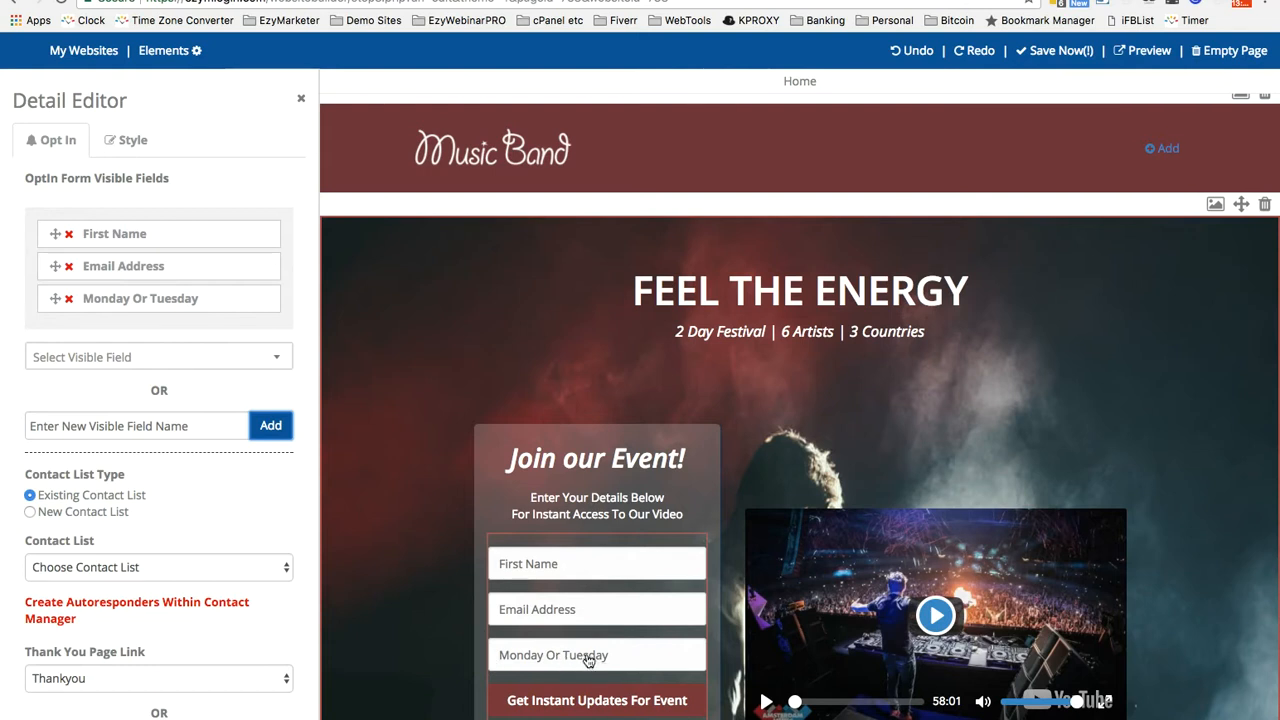
- Set the opt-in button's caption to "Register For Our Event" and apply the change
scroll(168, 495, down, 3)
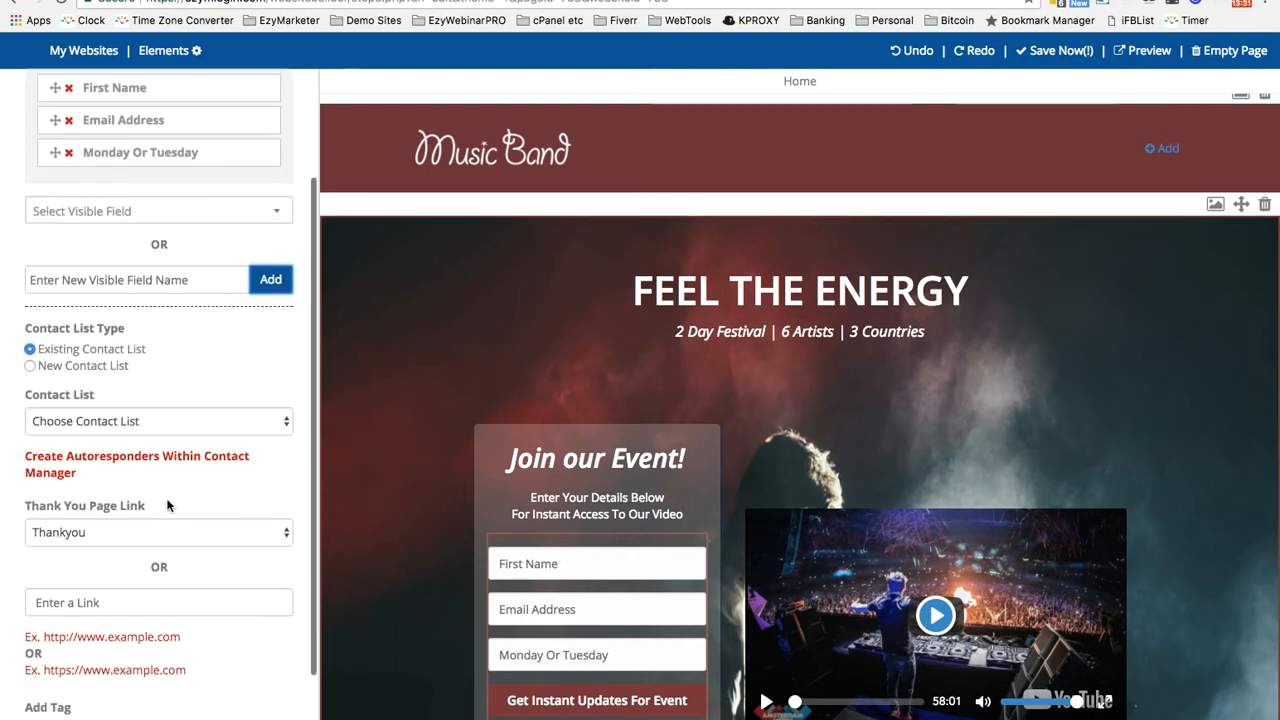
scroll(167, 505, down, 1)
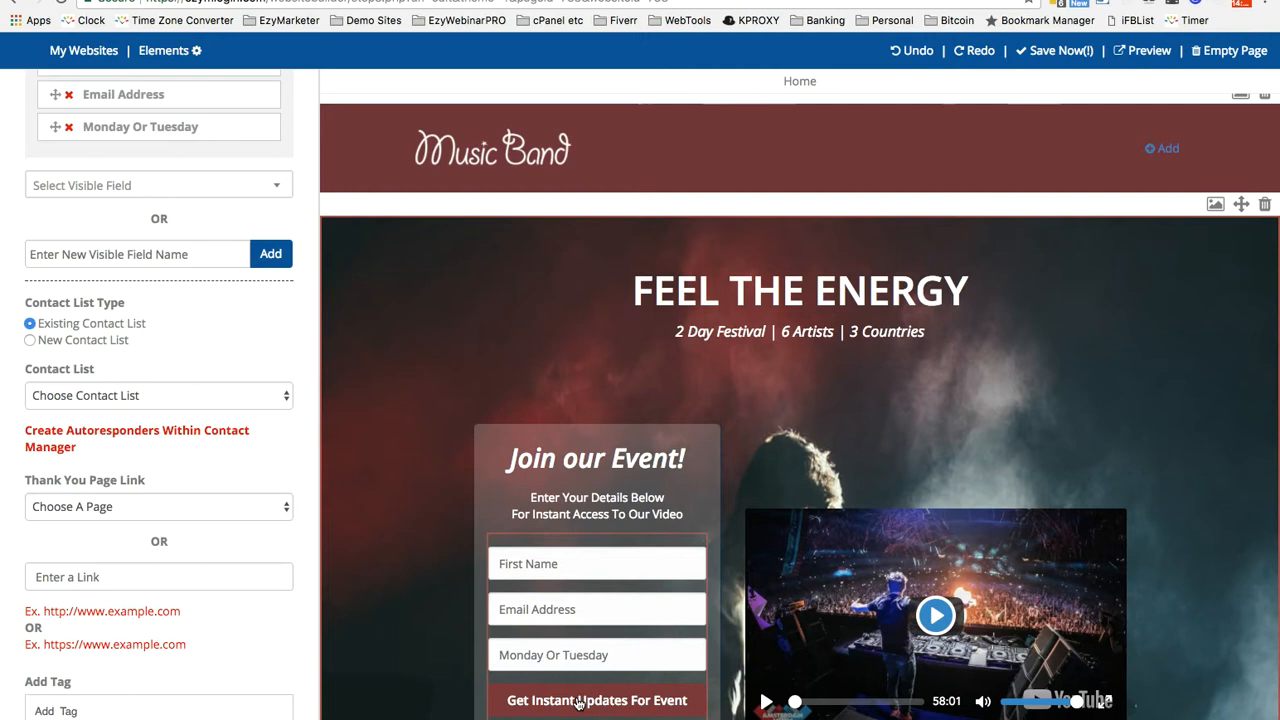
scroll(285, 513, up, 3)
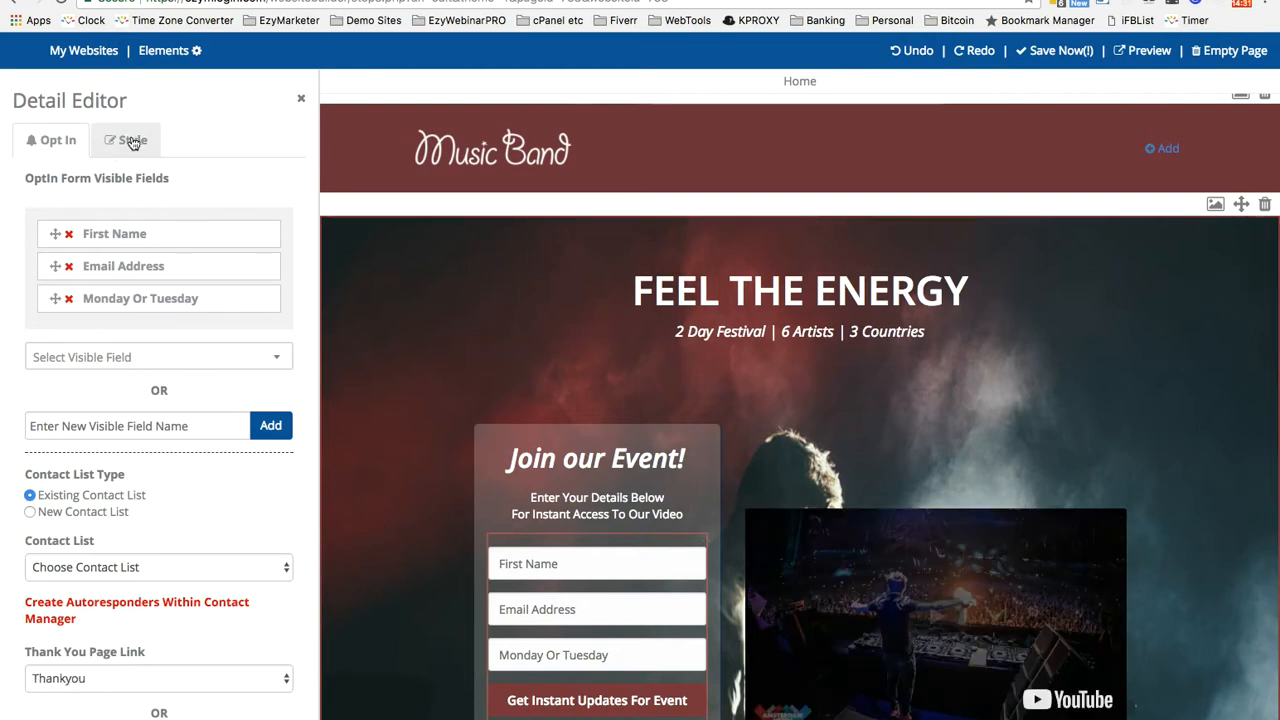
click(129, 141)
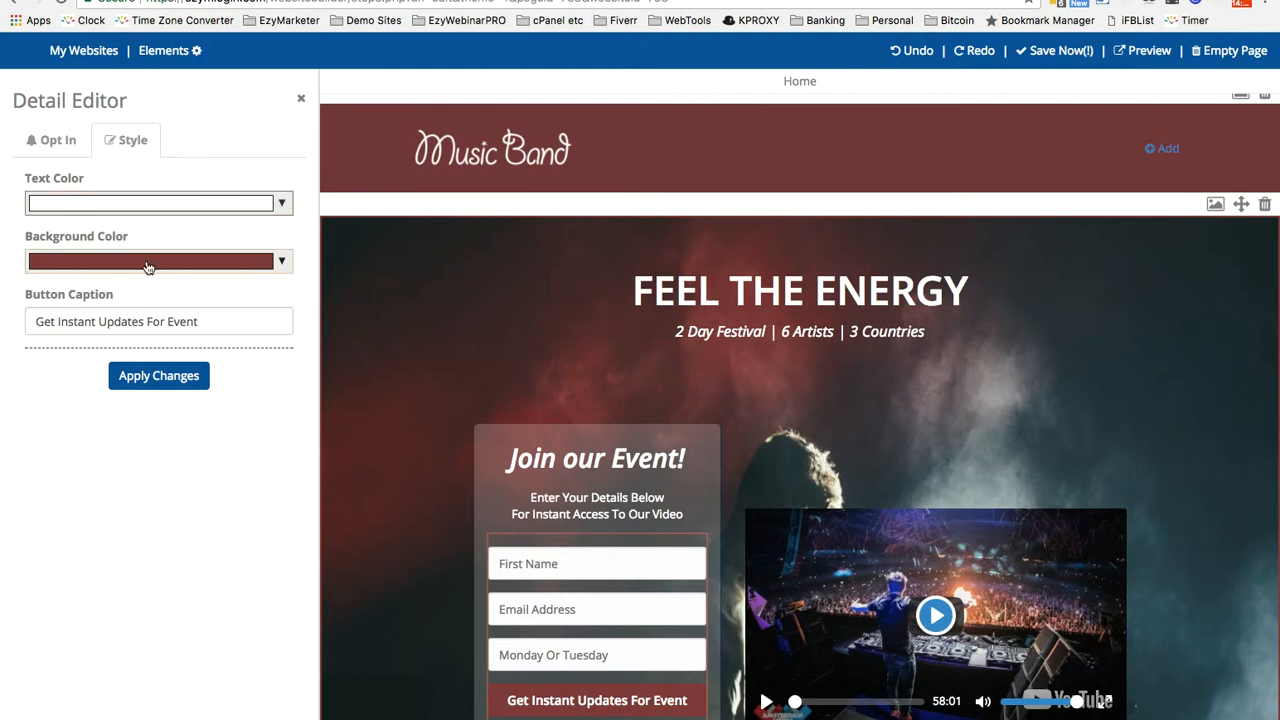
drag(205, 321, 5, 323)
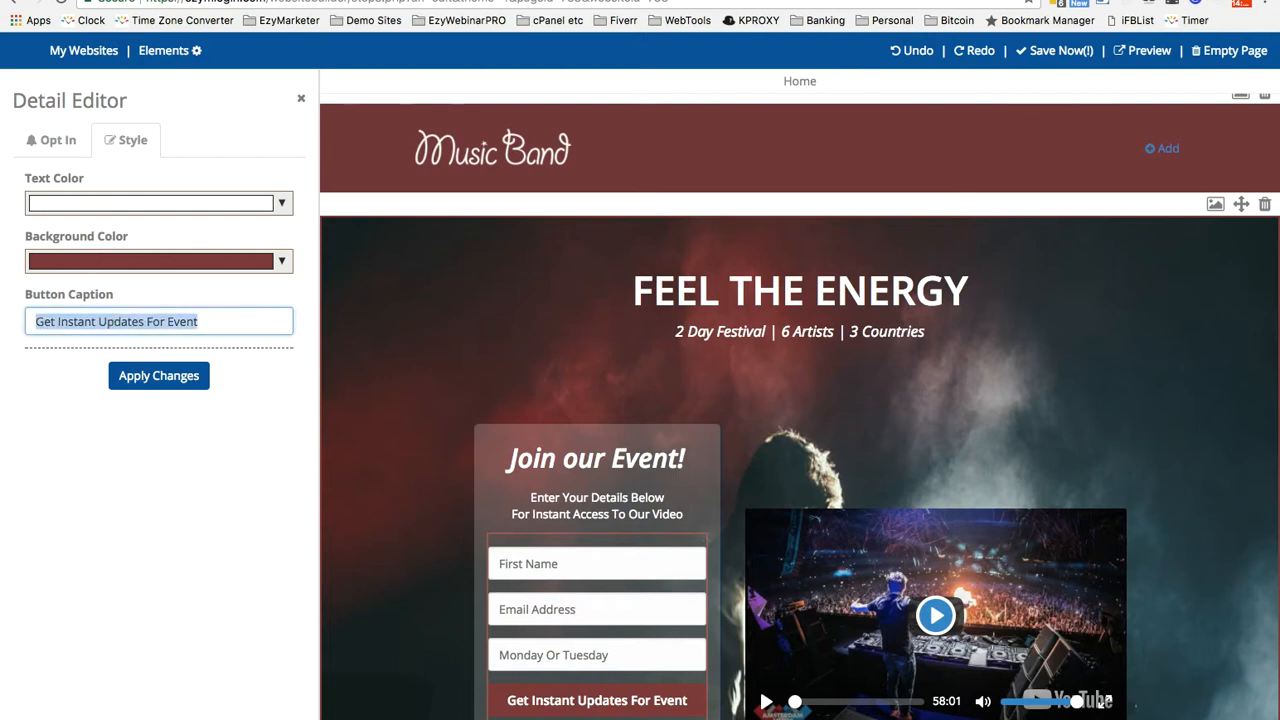
text(Re)
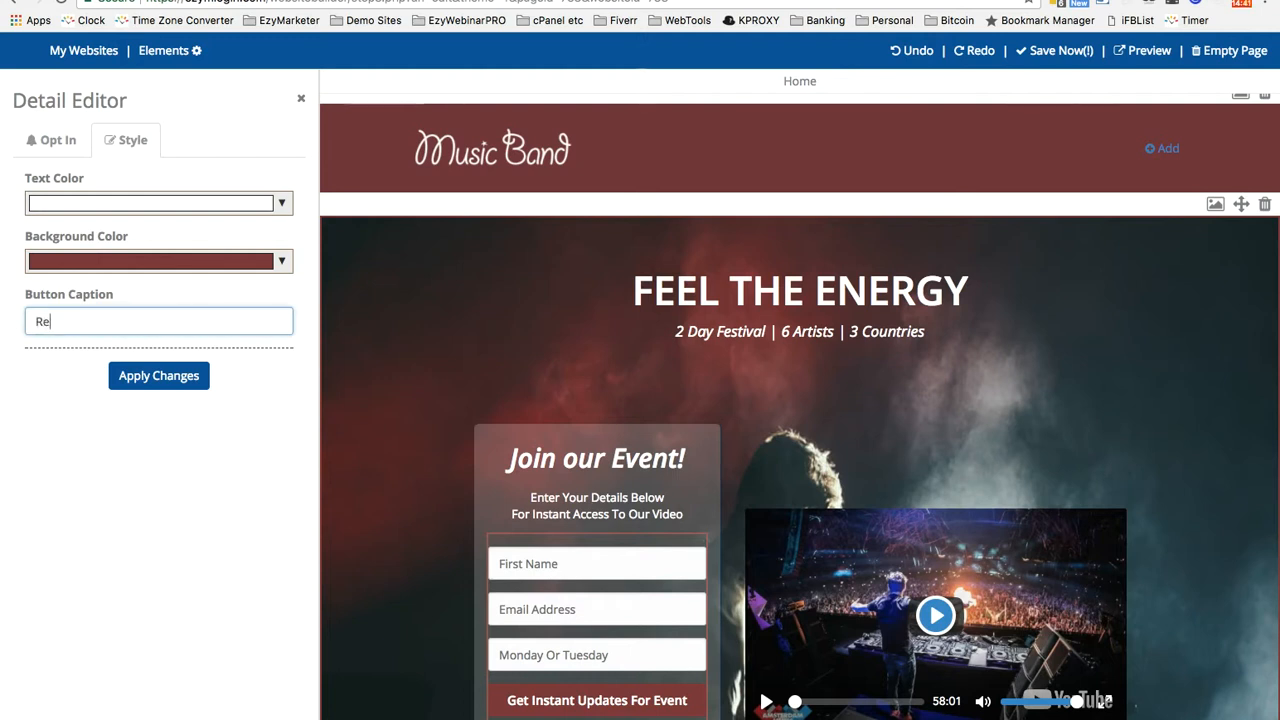
text(gister For Our Even)
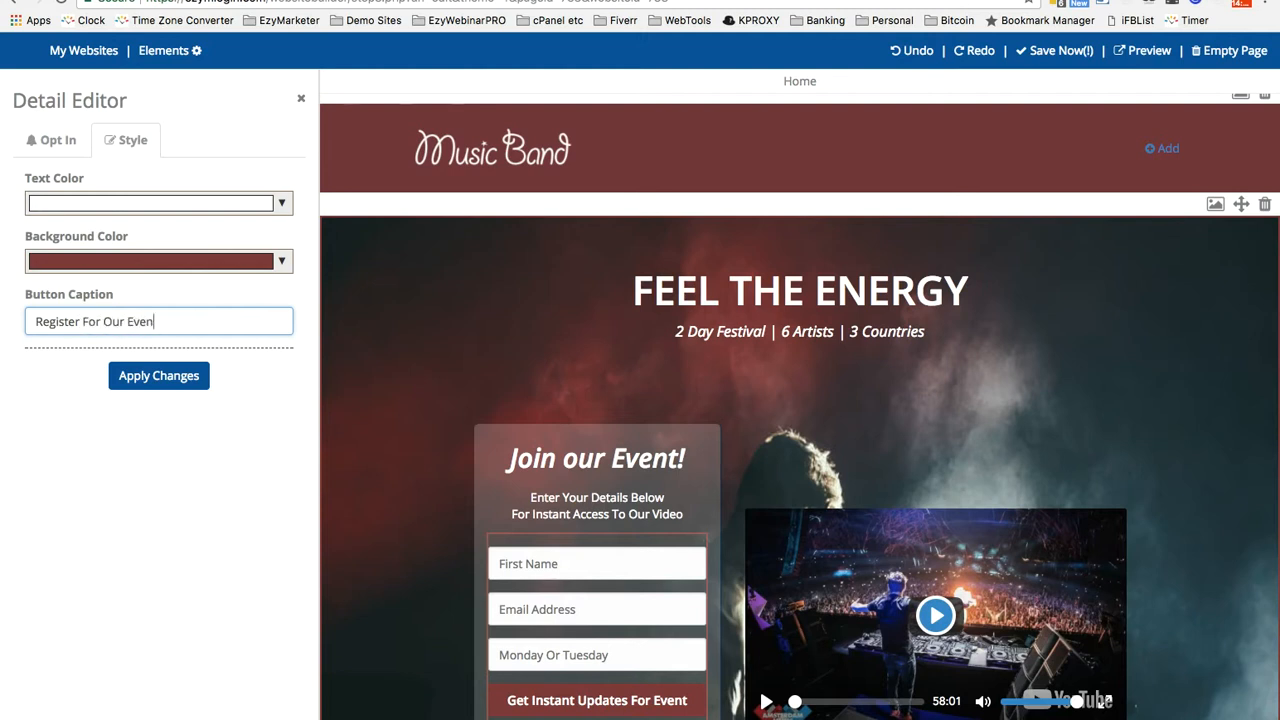
text(r)
click(140, 381)
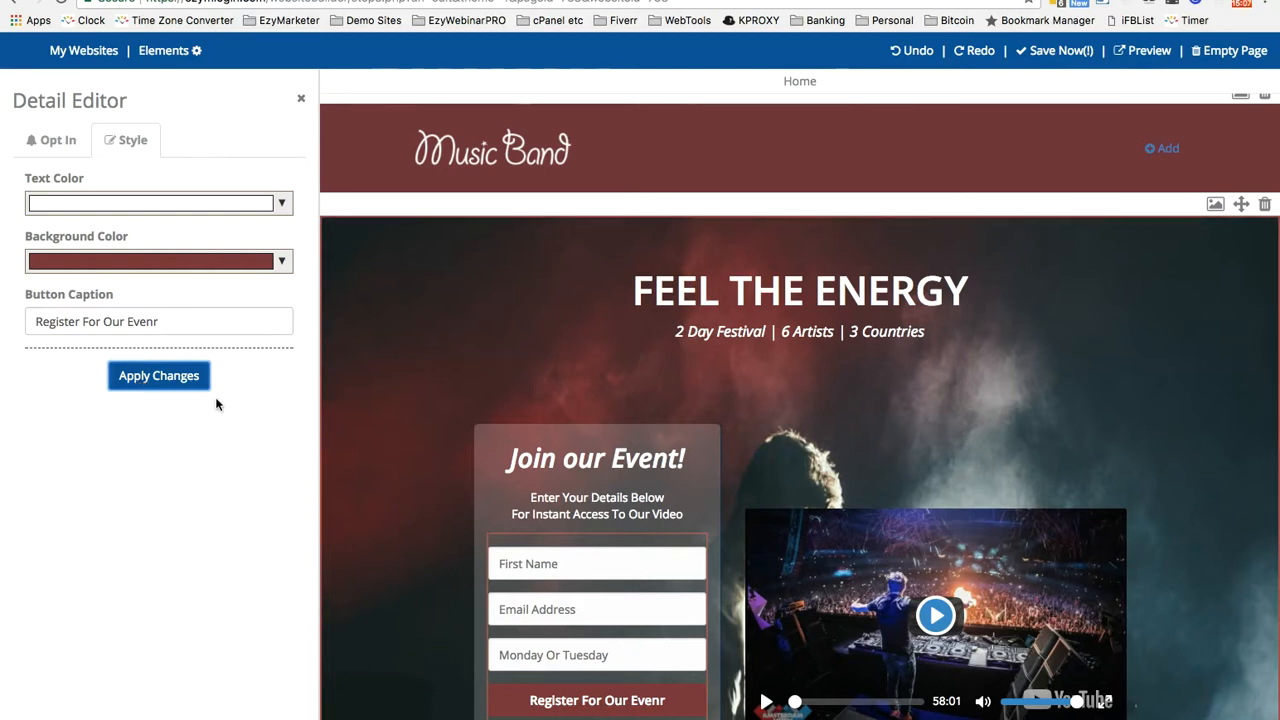
click(185, 323)
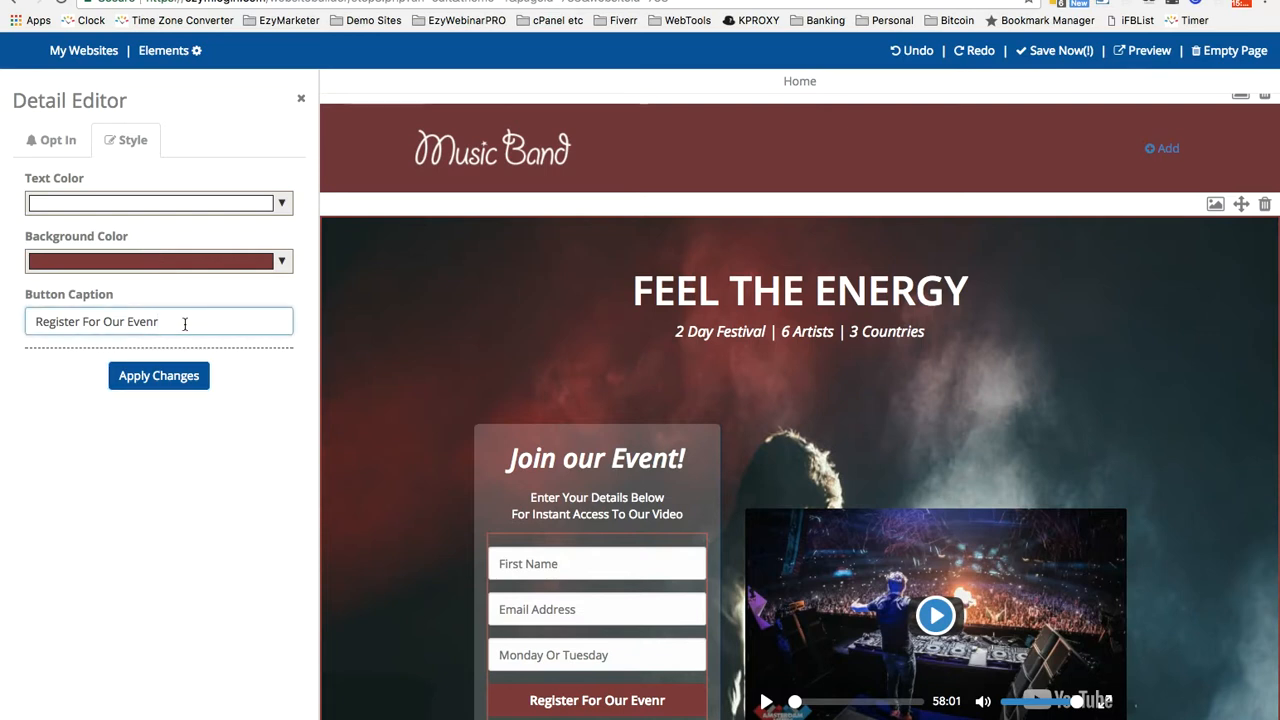
key(BackSpace)
text(t)
click(160, 376)
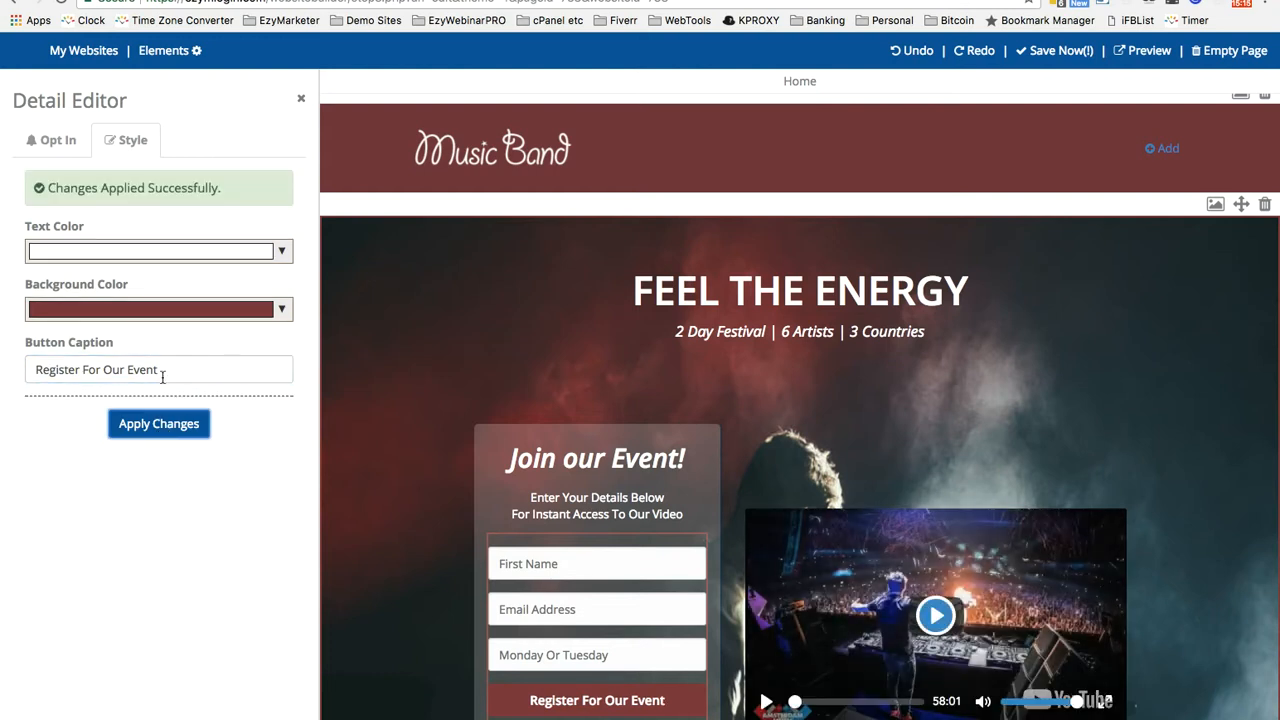
- Examine the footer's YouTube and Facebook social link settings, trying New Tab as Facebook's link target, and close the editor without applying anything
scroll(484, 425, down, 3)
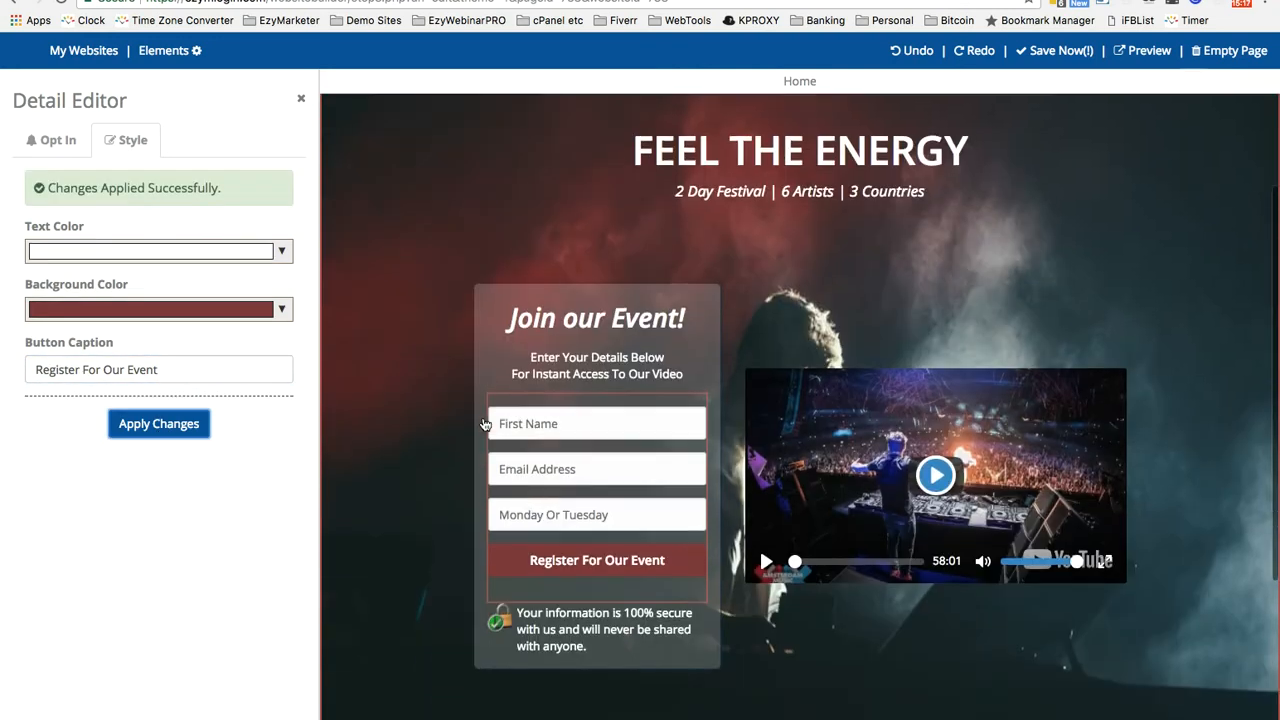
scroll(484, 425, down, 2)
scroll(657, 546, down, 4)
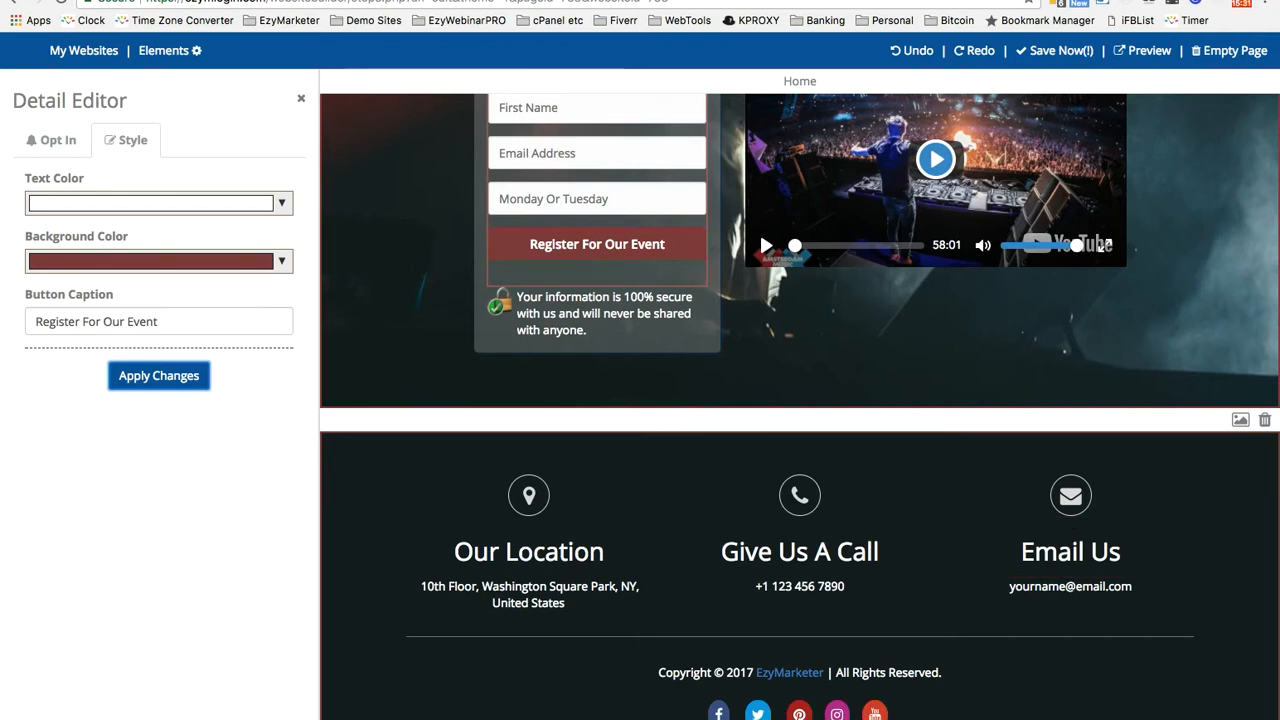
click(876, 714)
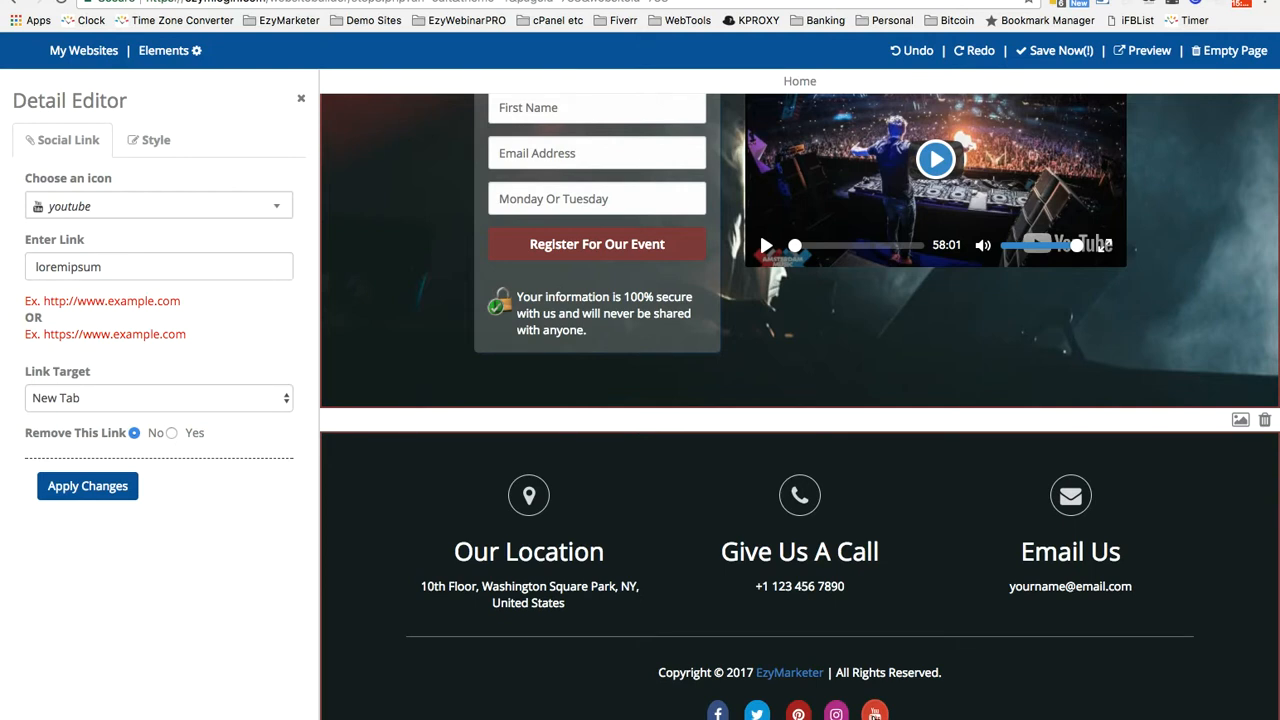
drag(112, 270, 14, 263)
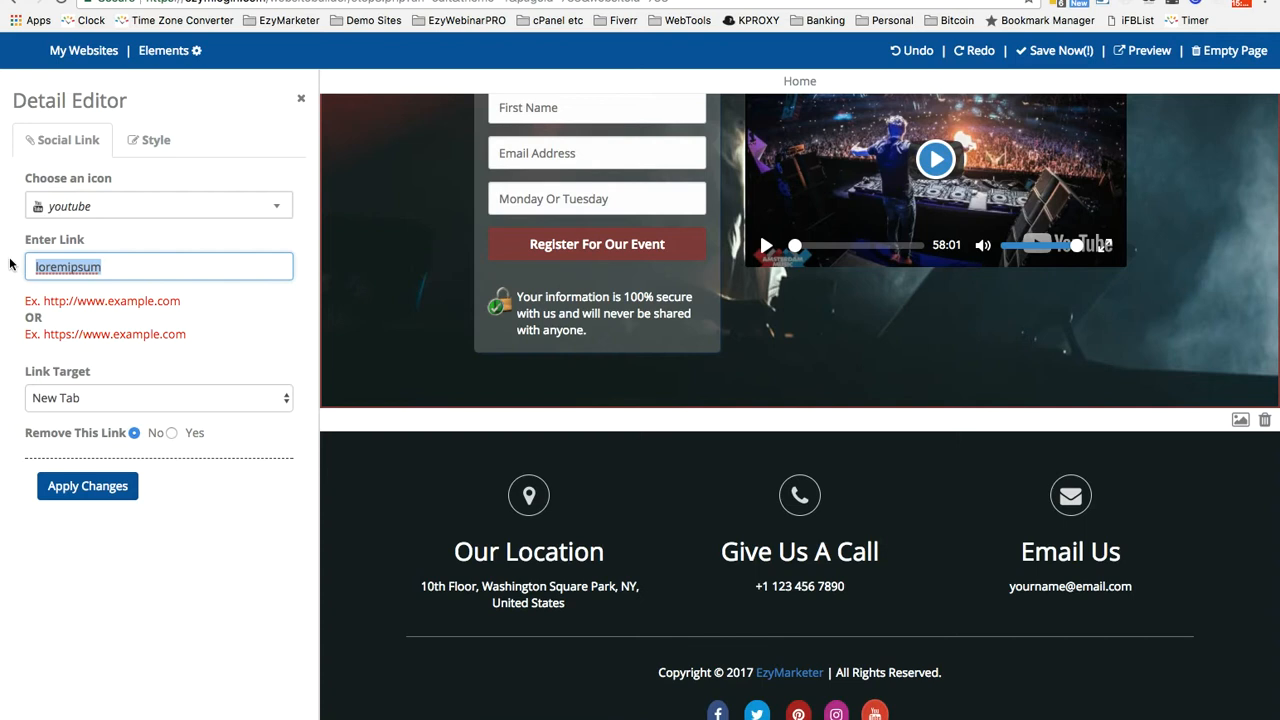
click(718, 713)
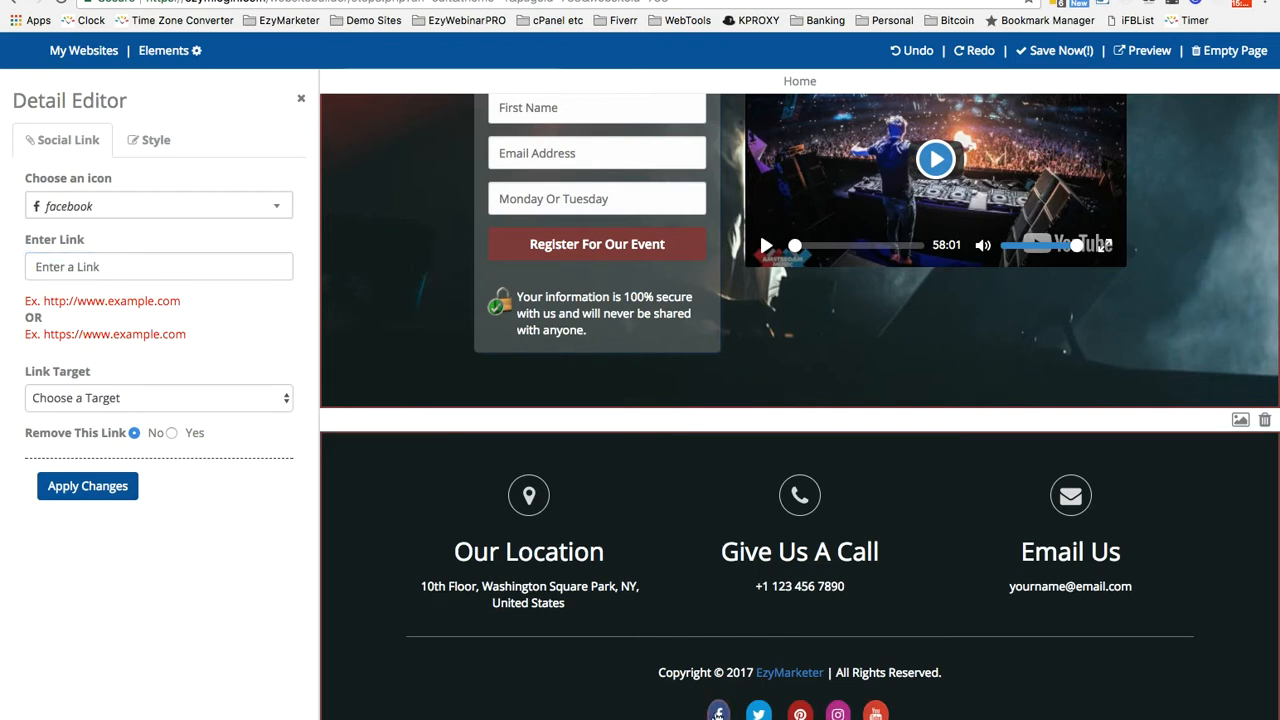
click(170, 266)
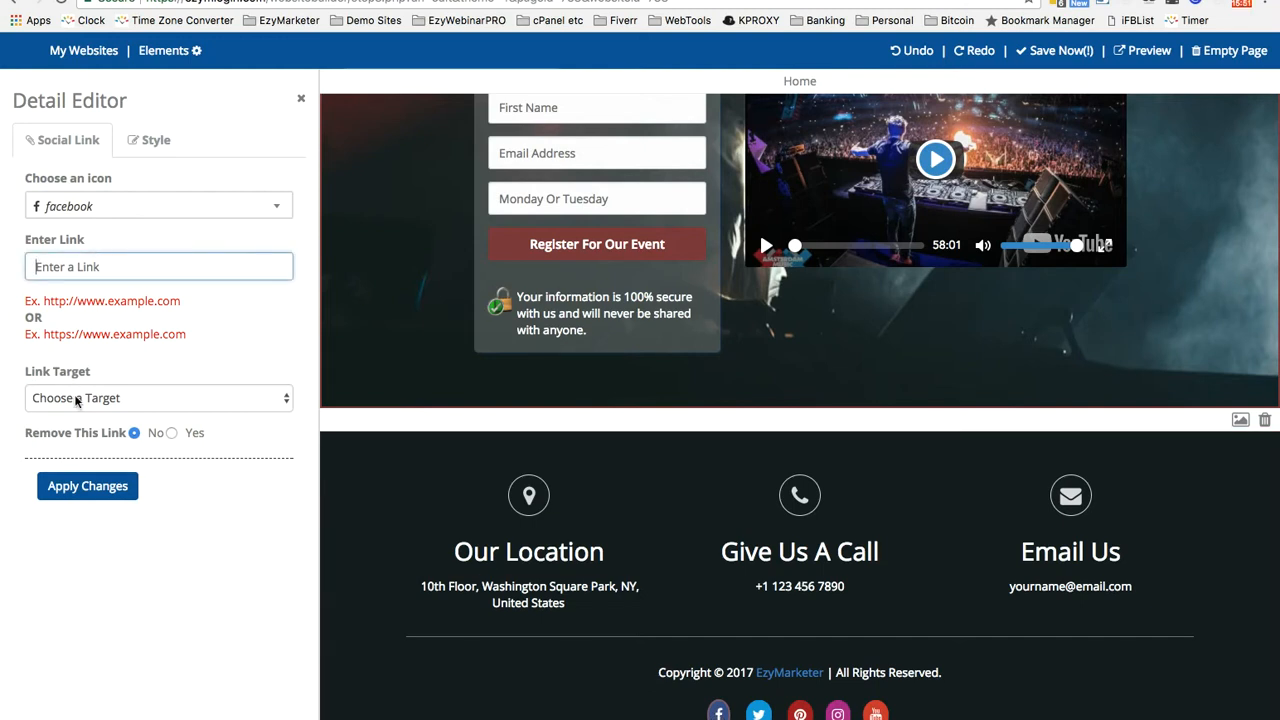
key(Tab)
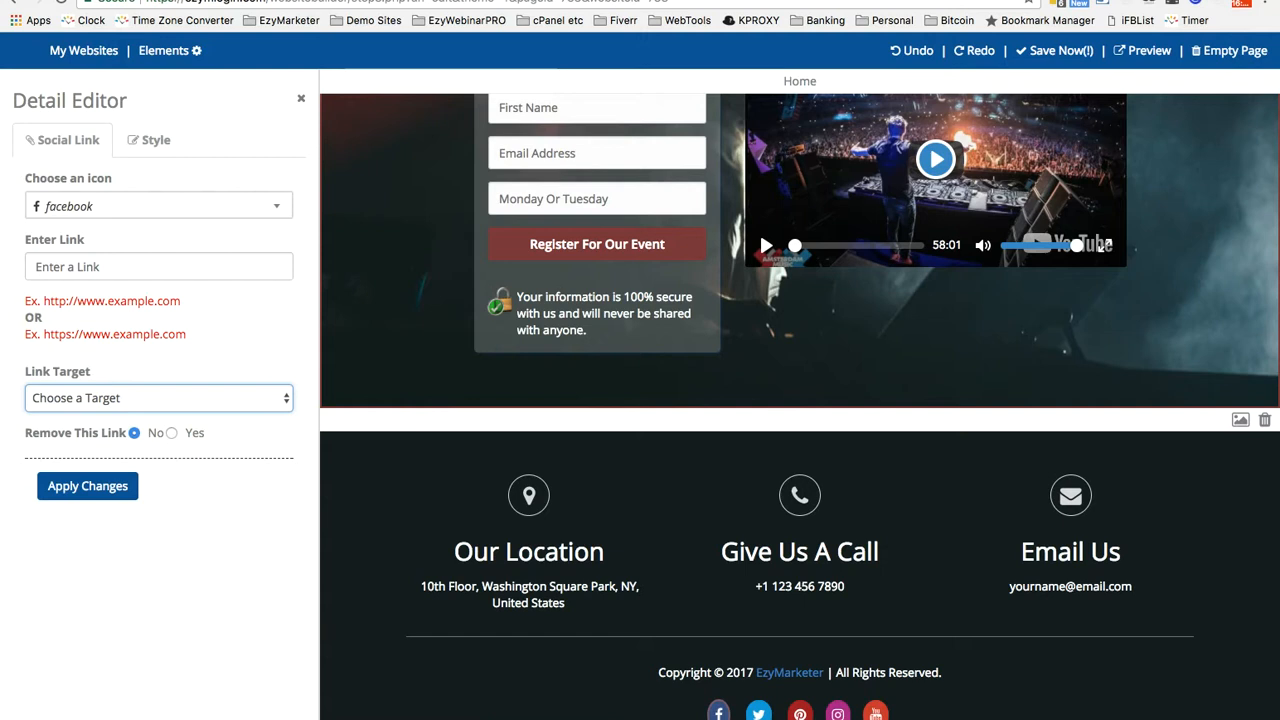
click(160, 417)
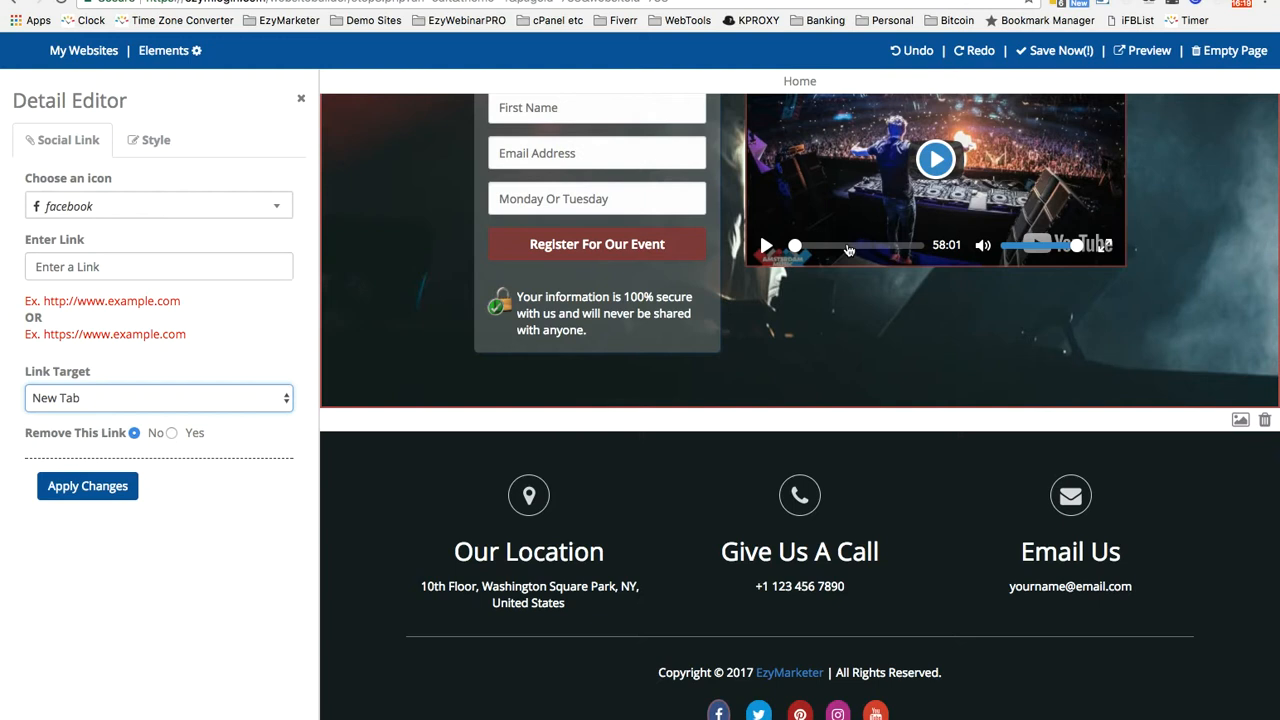
click(301, 101)
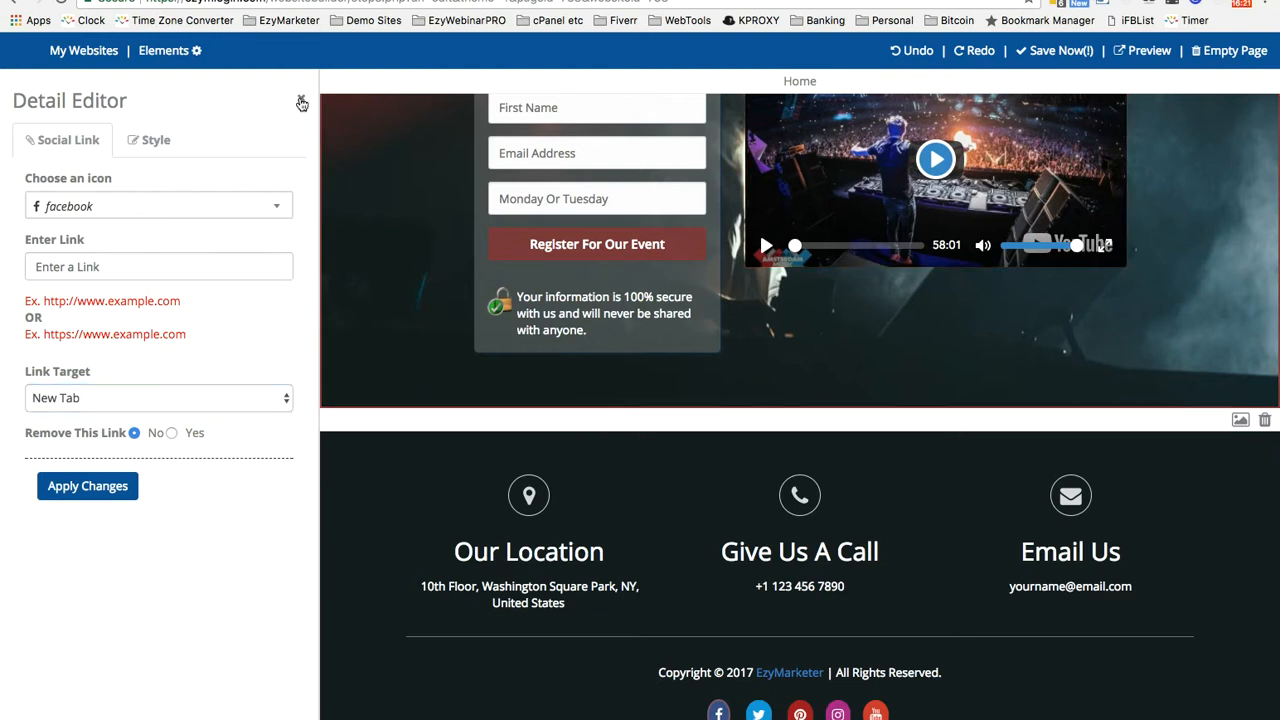
- Open the site's Thankyou page for editing
scroll(946, 363, up, 5)
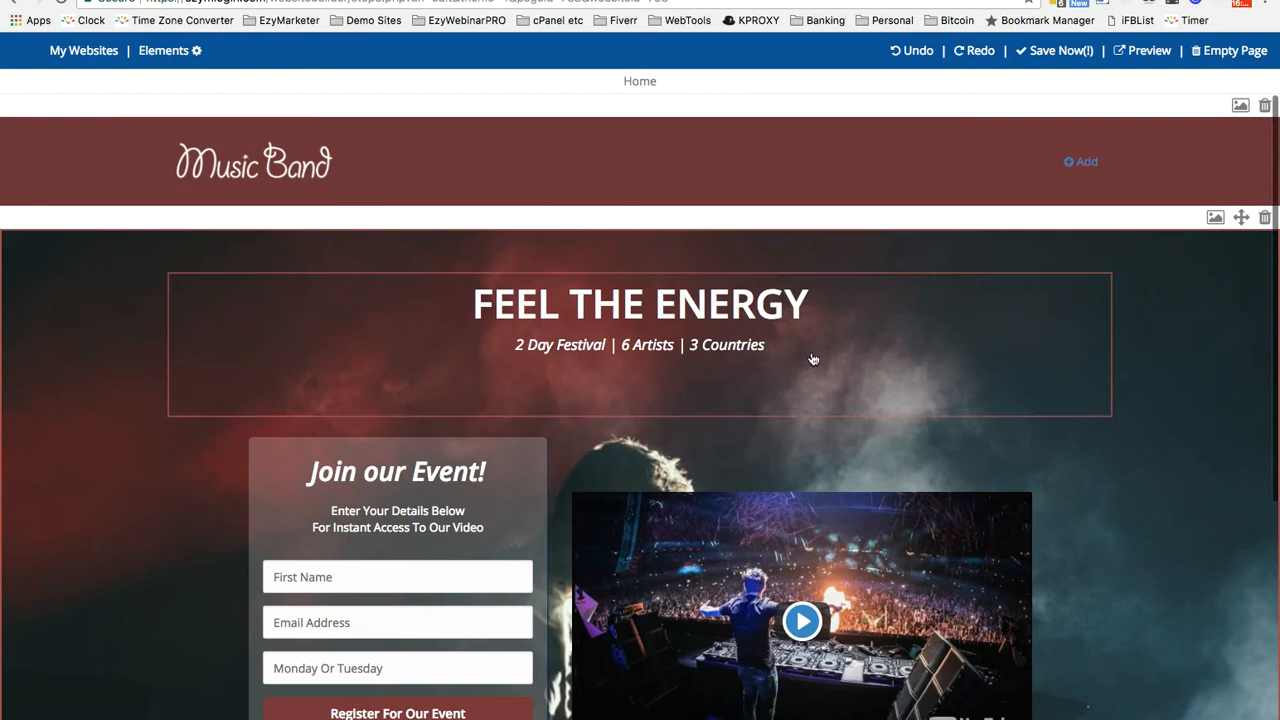
click(165, 51)
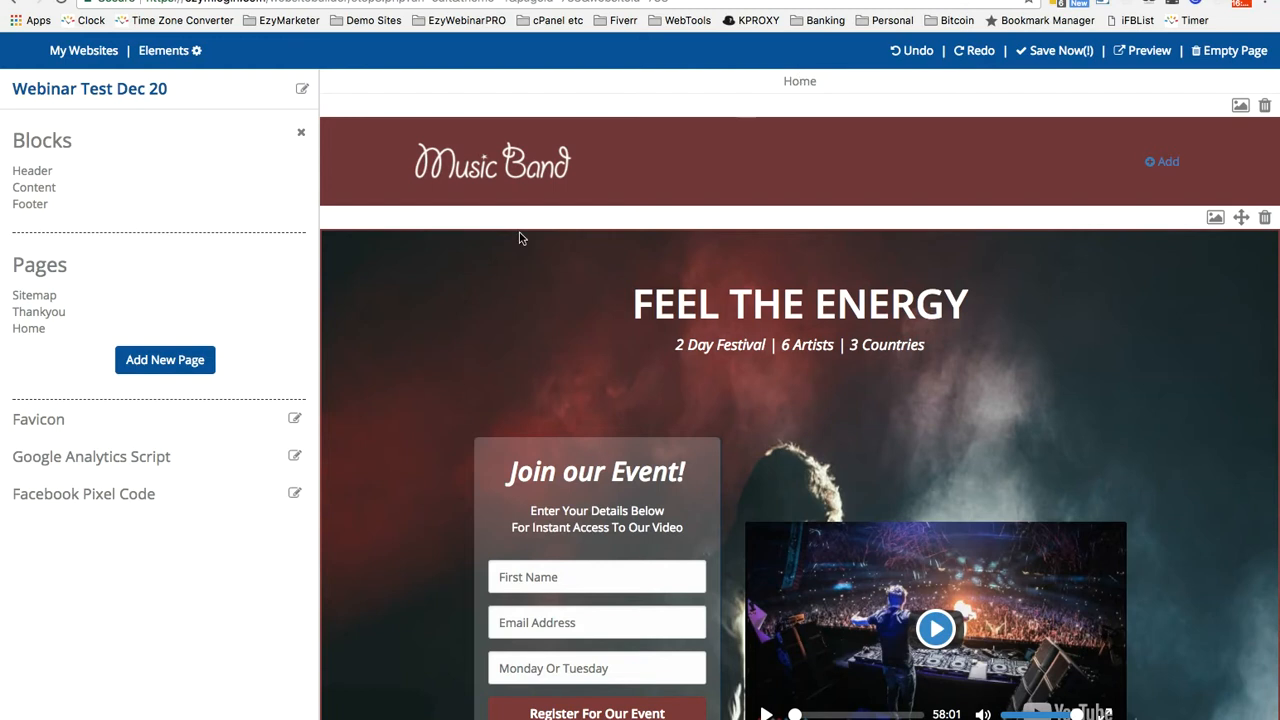
click(47, 316)
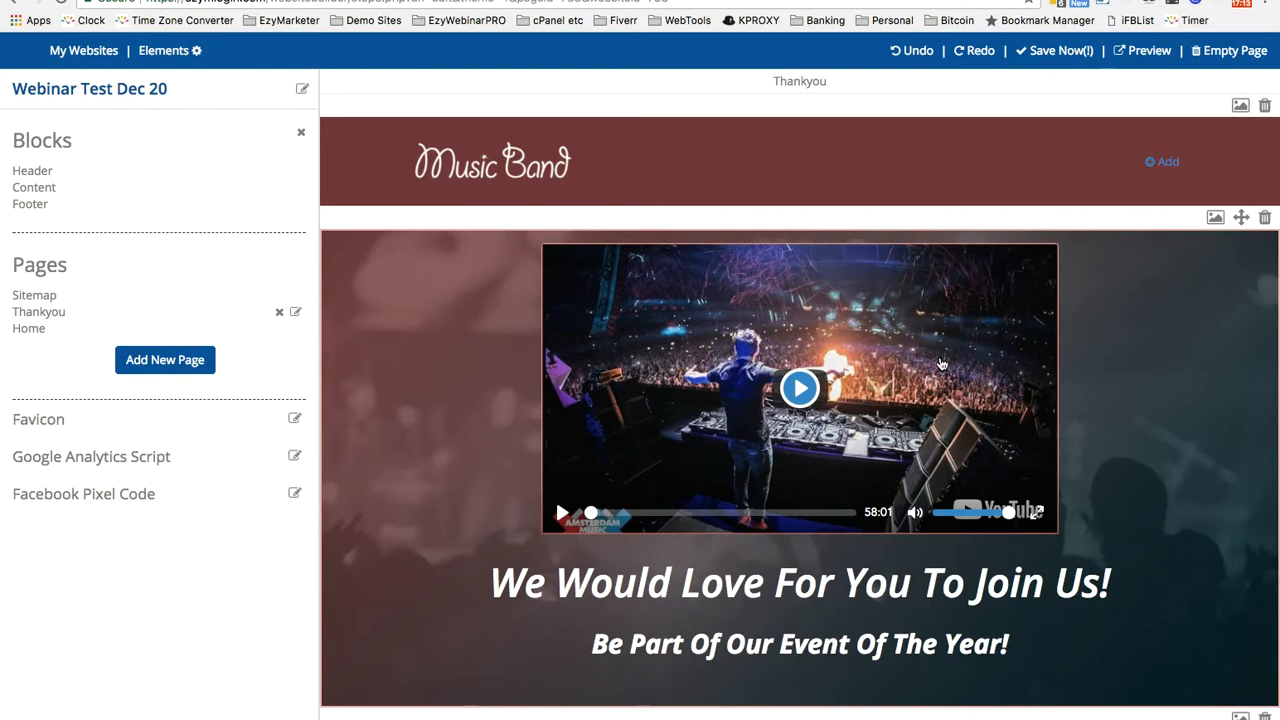
- Examine the Thankyou page's YouTube and Vimeo video settings and the page's headline, subheadline and footer content
click(672, 325)
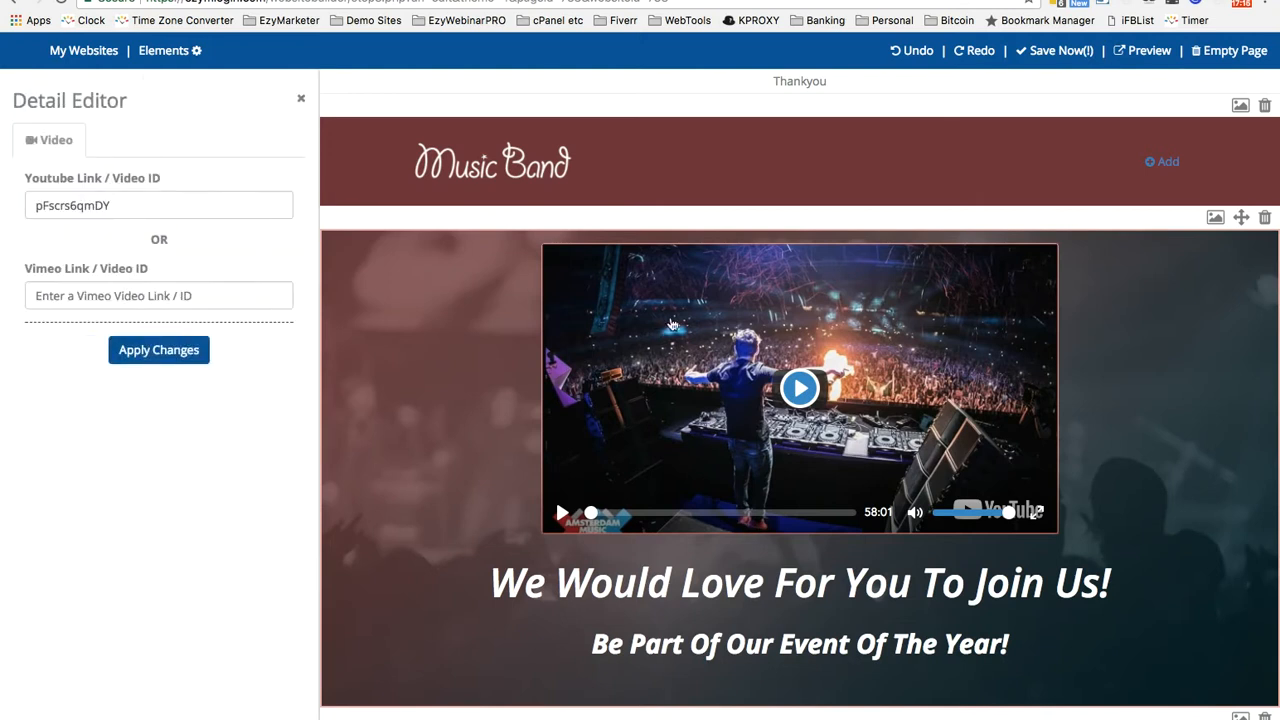
double_click(205, 205)
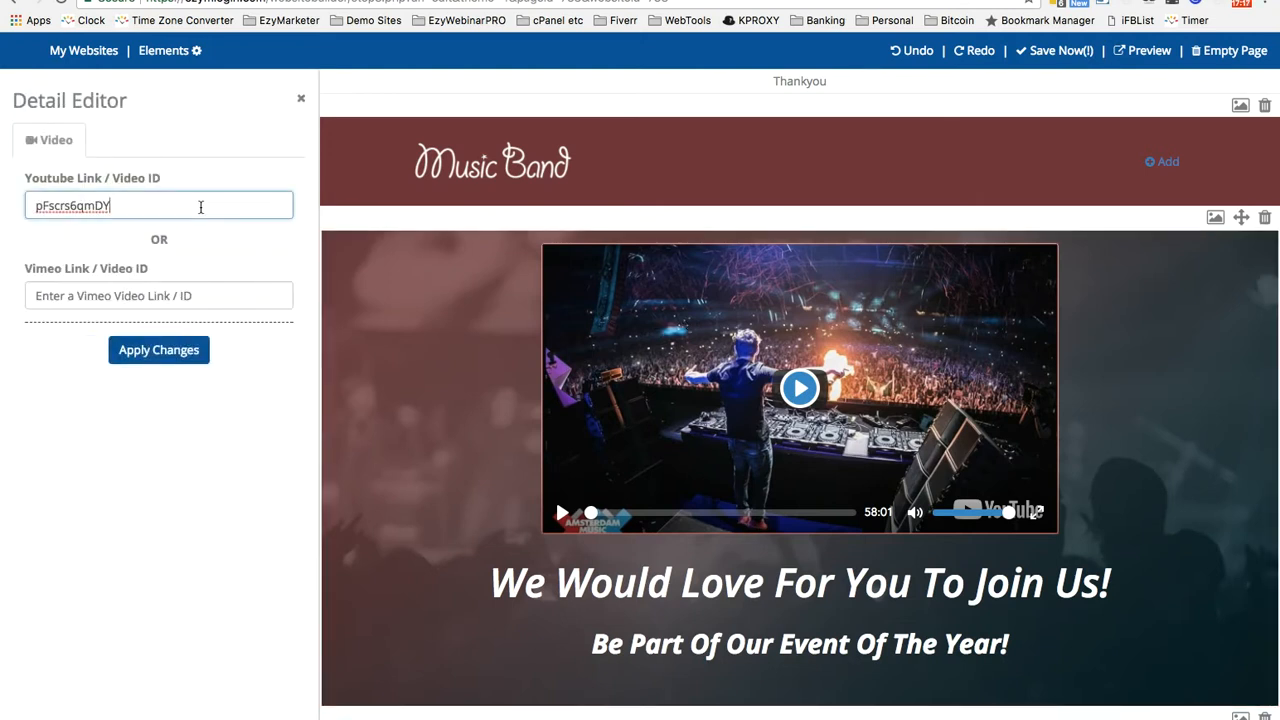
click(218, 293)
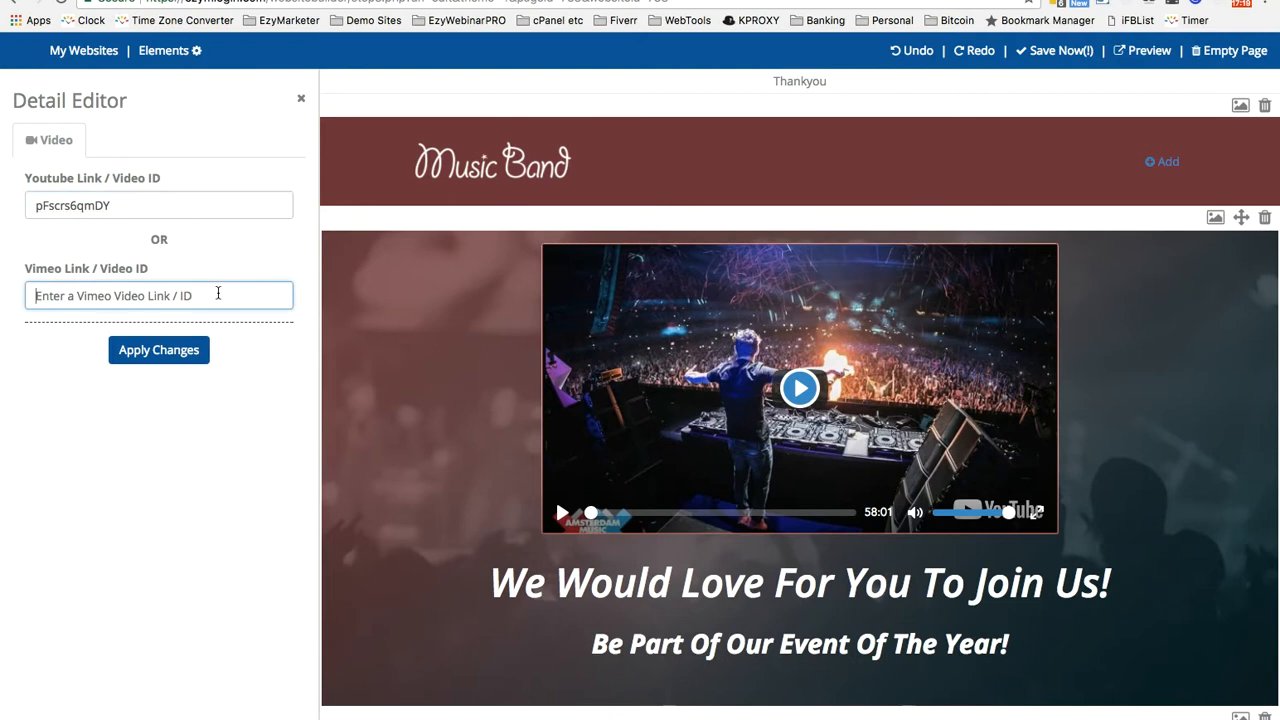
scroll(857, 586, down, 3)
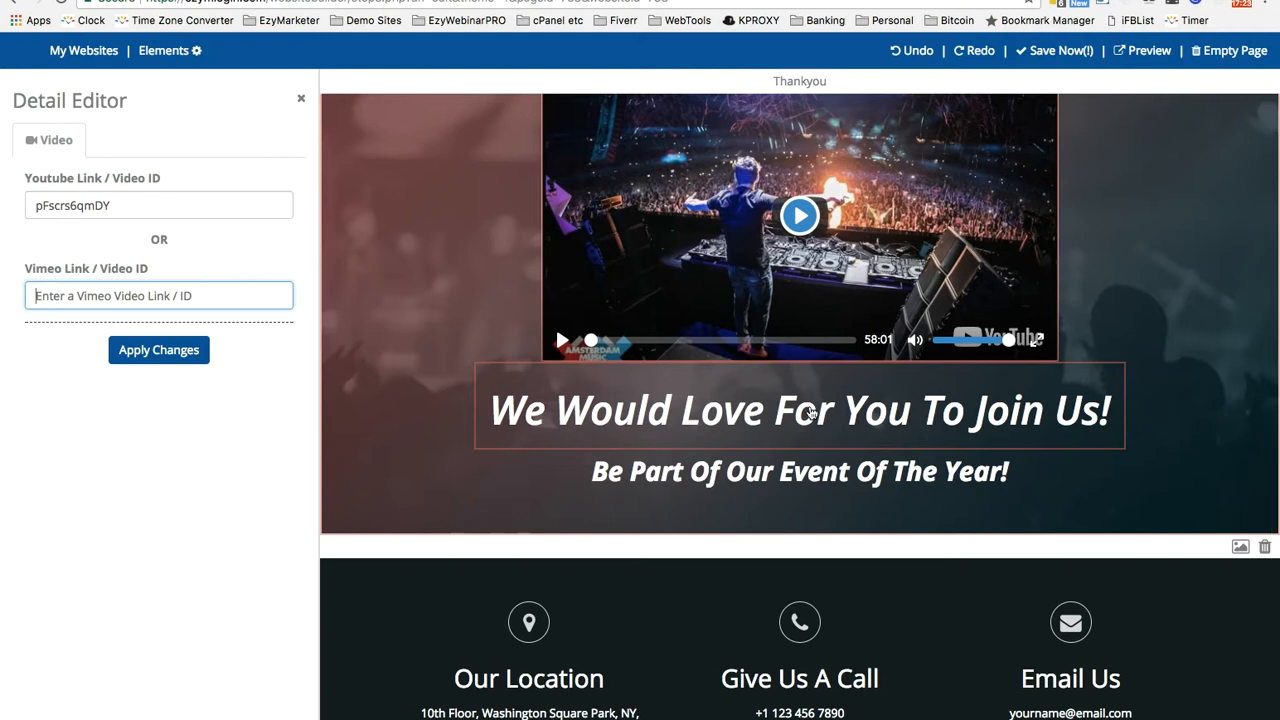
scroll(1111, 366, up, 3)
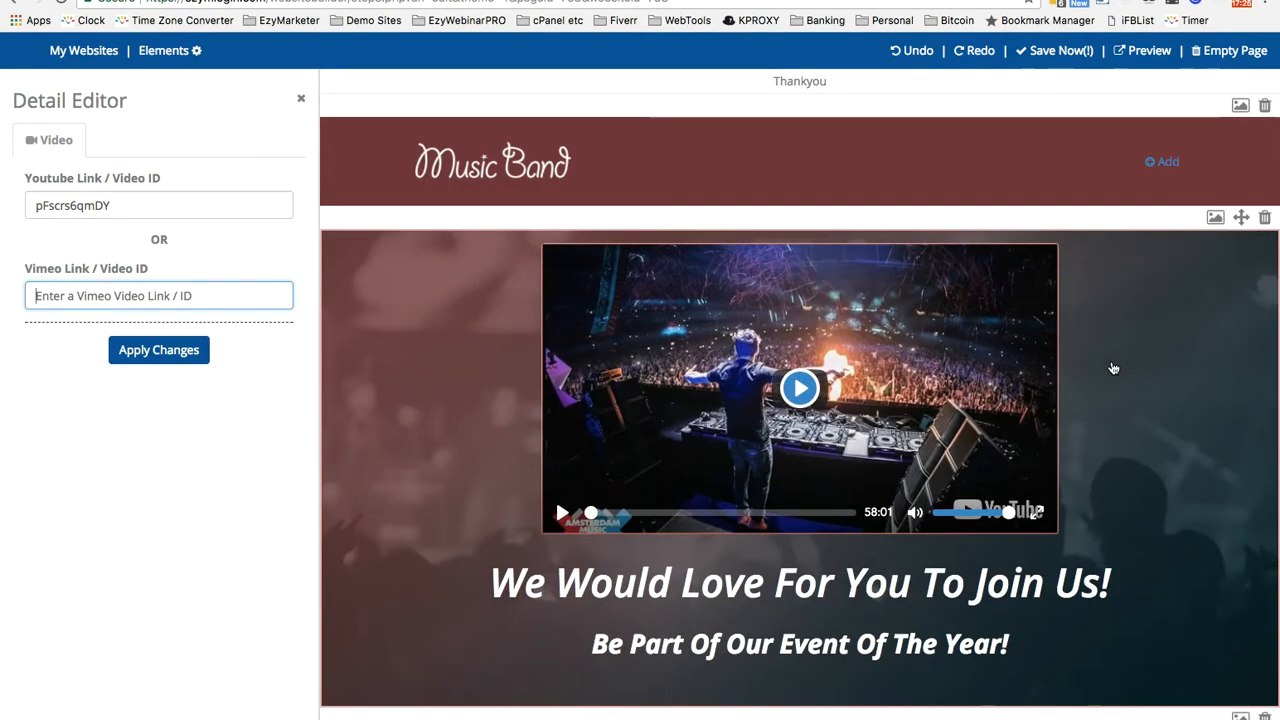
scroll(1113, 368, down, 4)
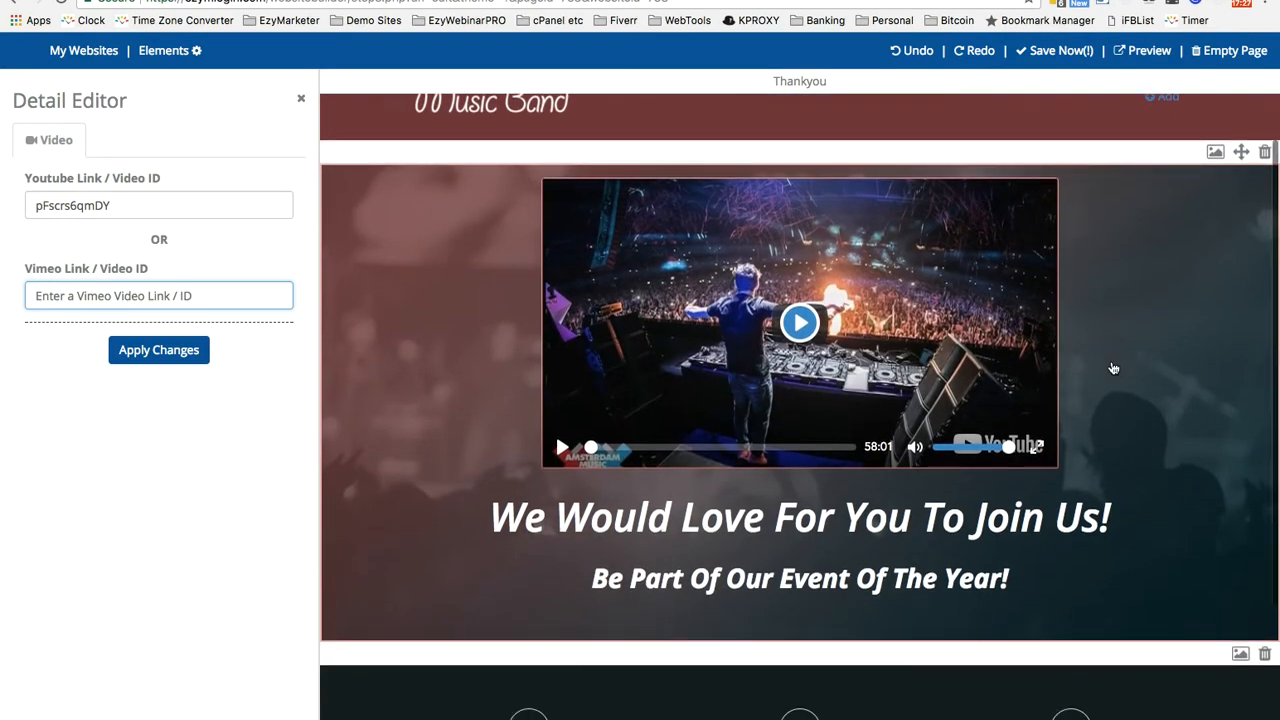
scroll(1113, 368, up, 3)
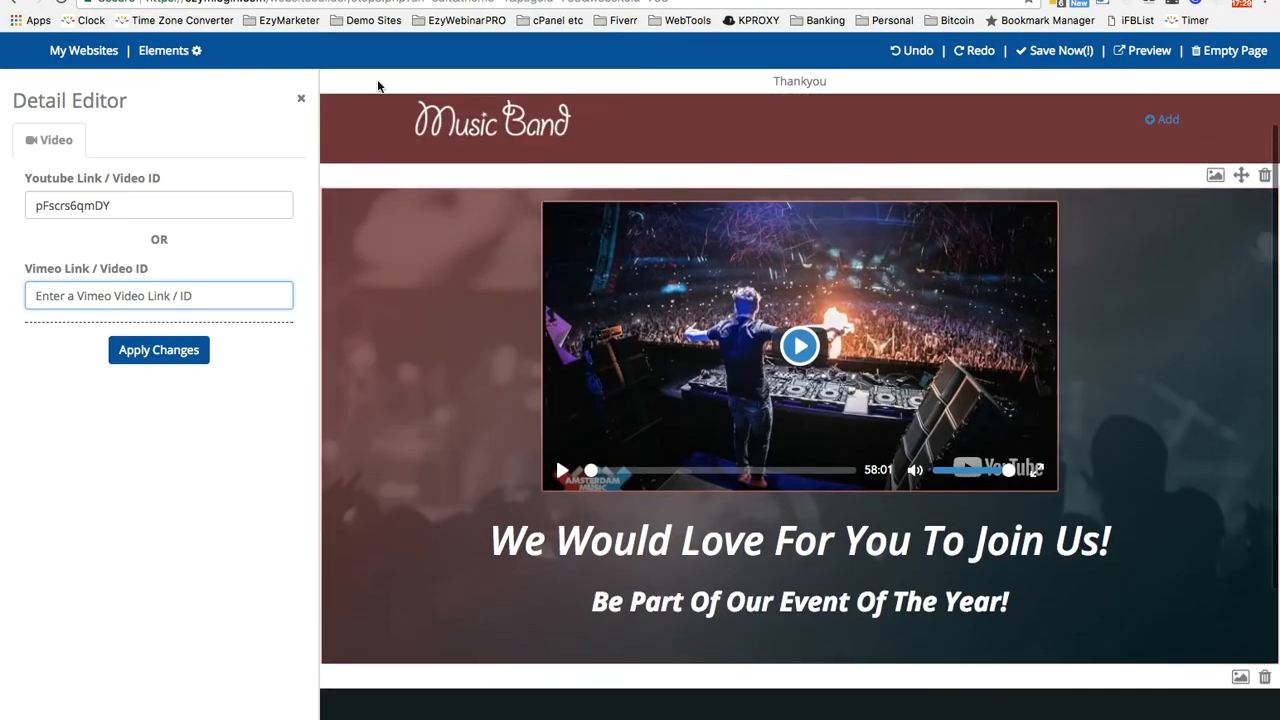
- Add the Testimonials heading content block to the Thankyou page, directly below the video and headline section
click(172, 53)
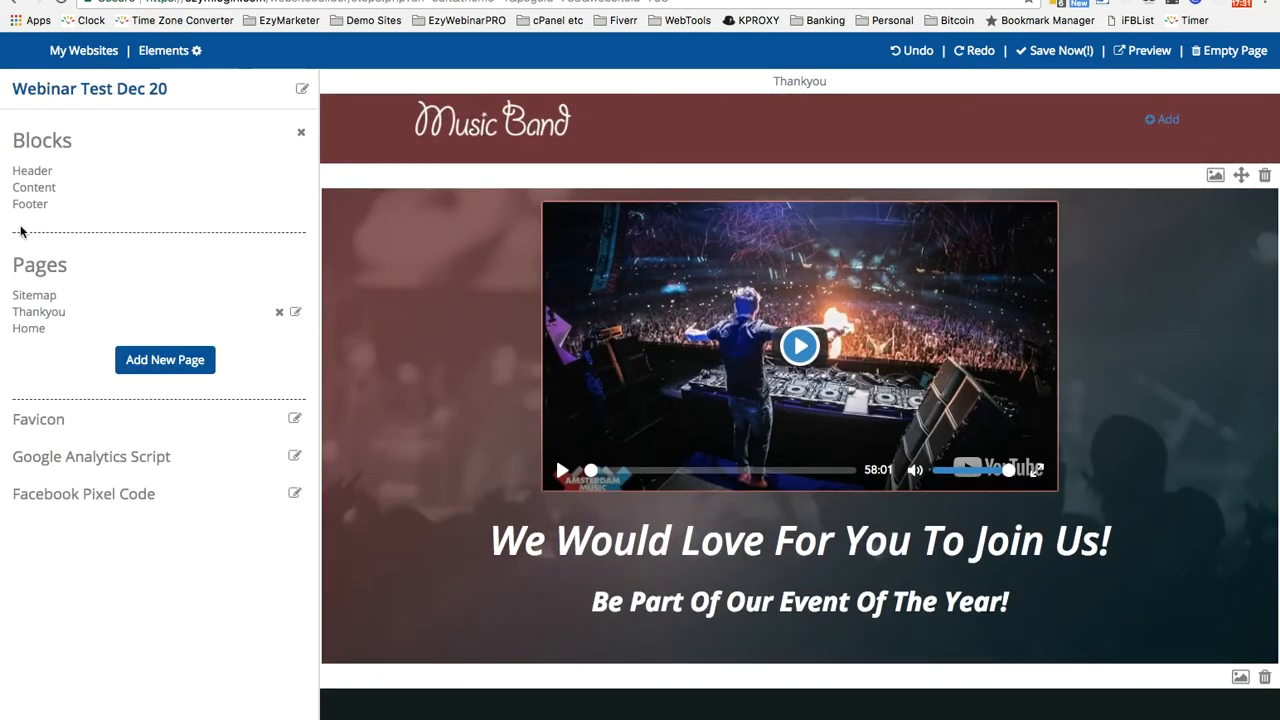
click(39, 189)
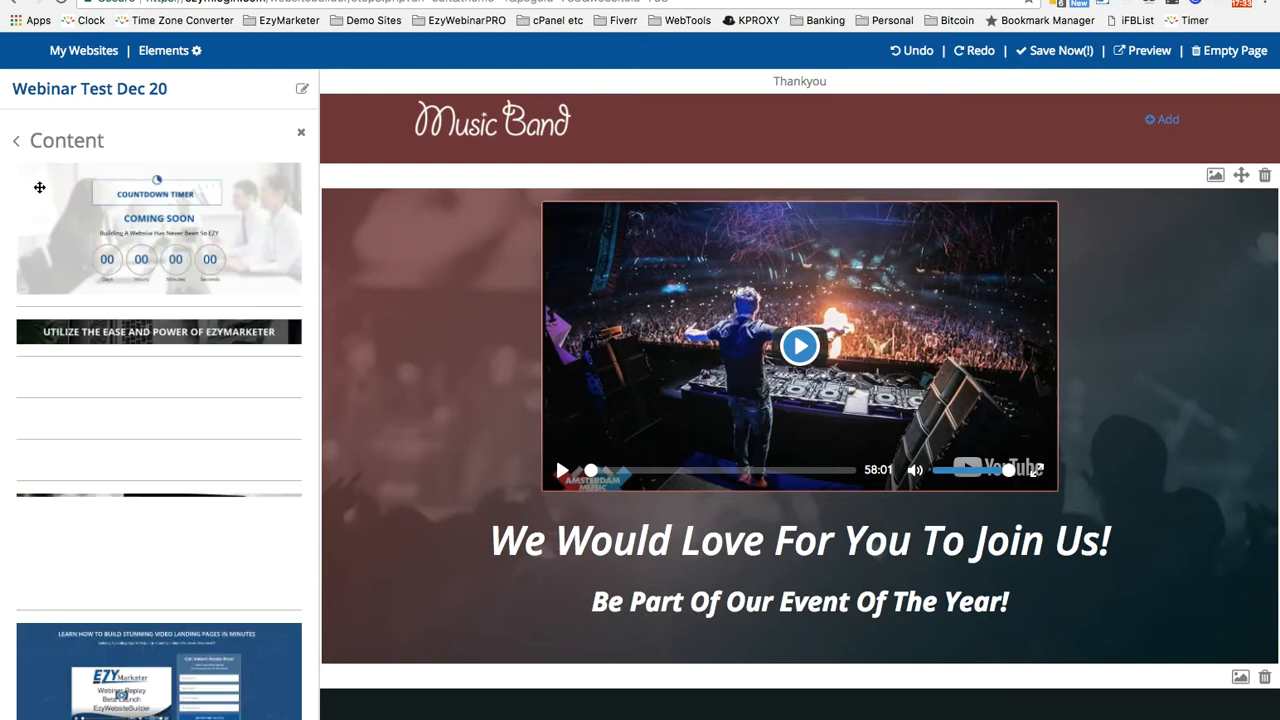
scroll(198, 350, down, 15)
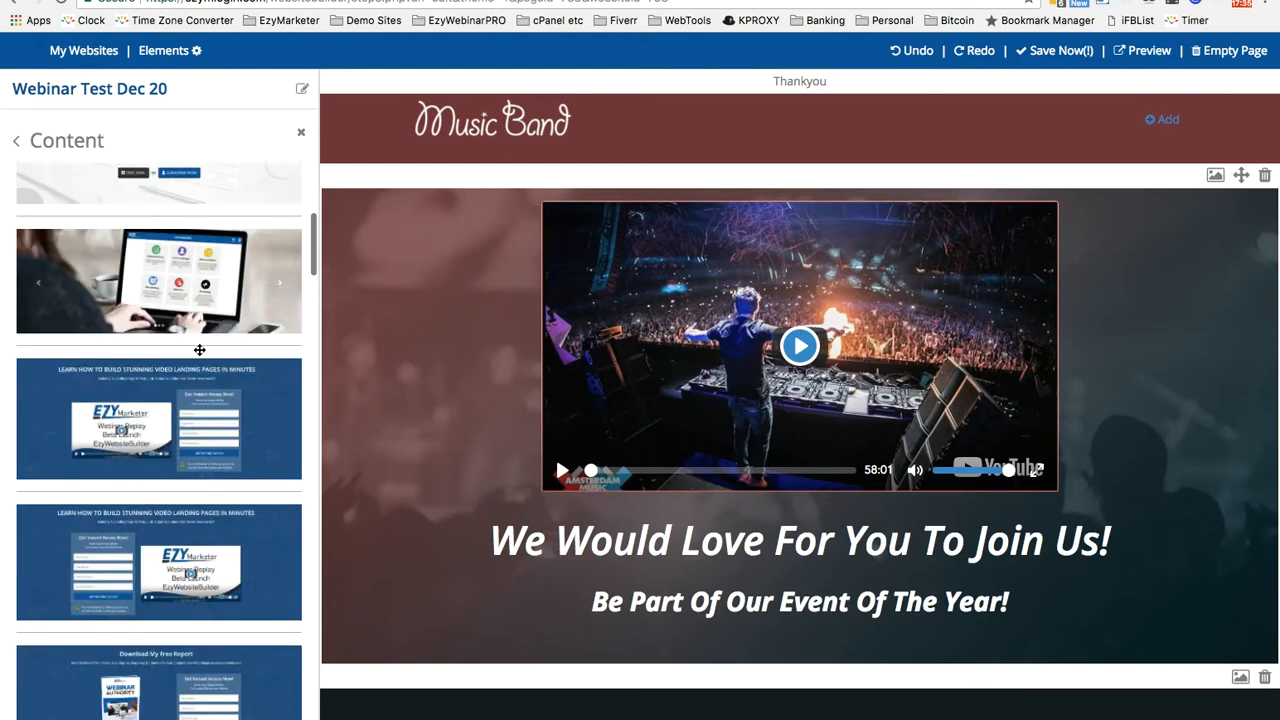
scroll(198, 353, down, 15)
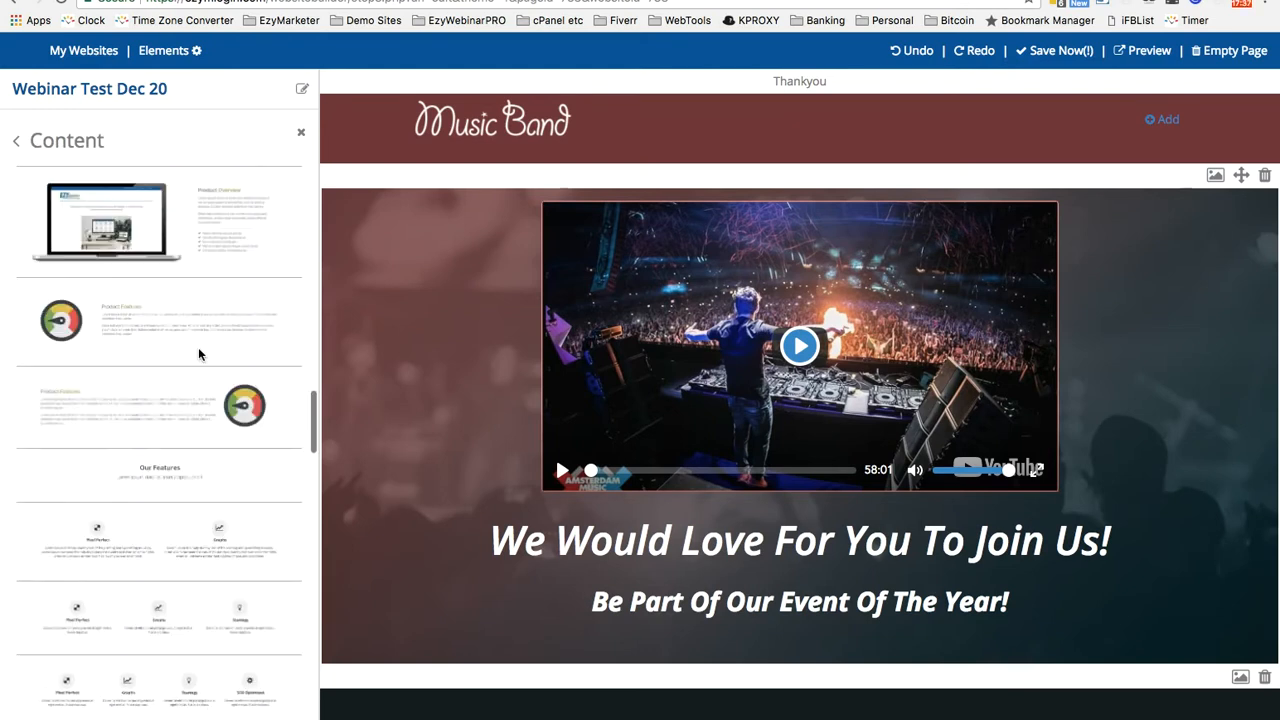
scroll(198, 347, down, 5)
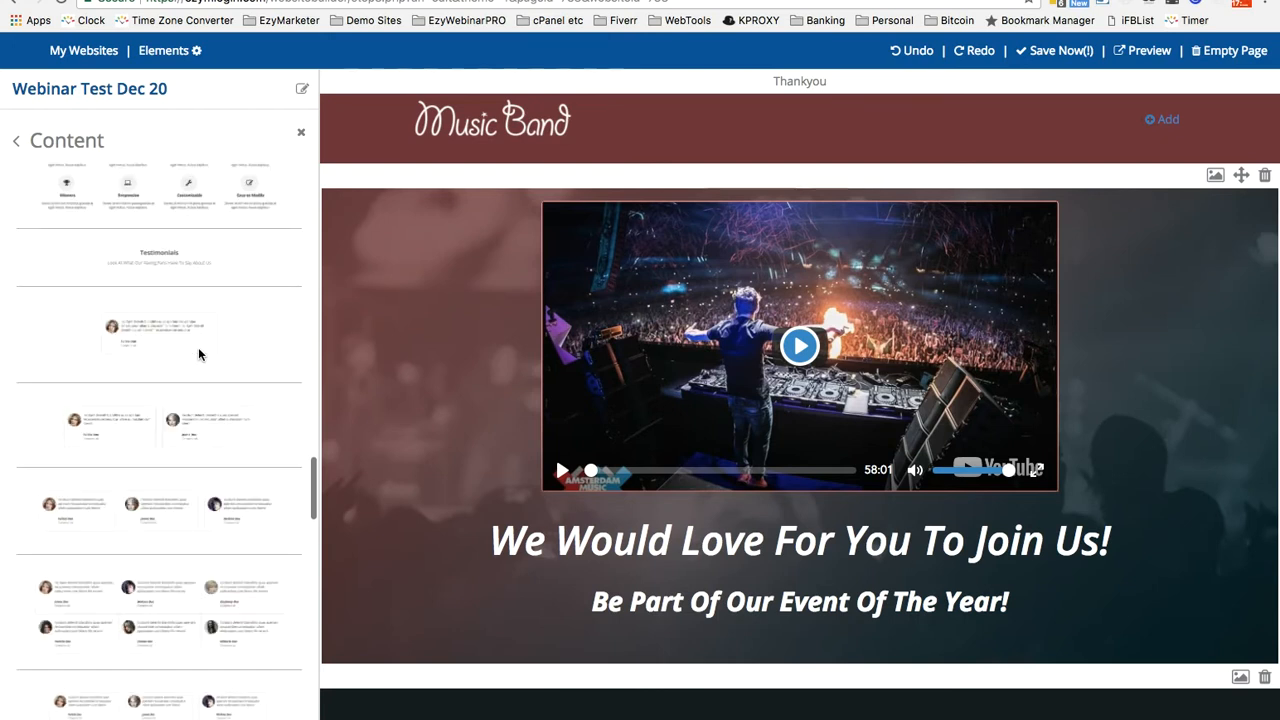
scroll(170, 217, up, 1)
drag(170, 217, 866, 677)
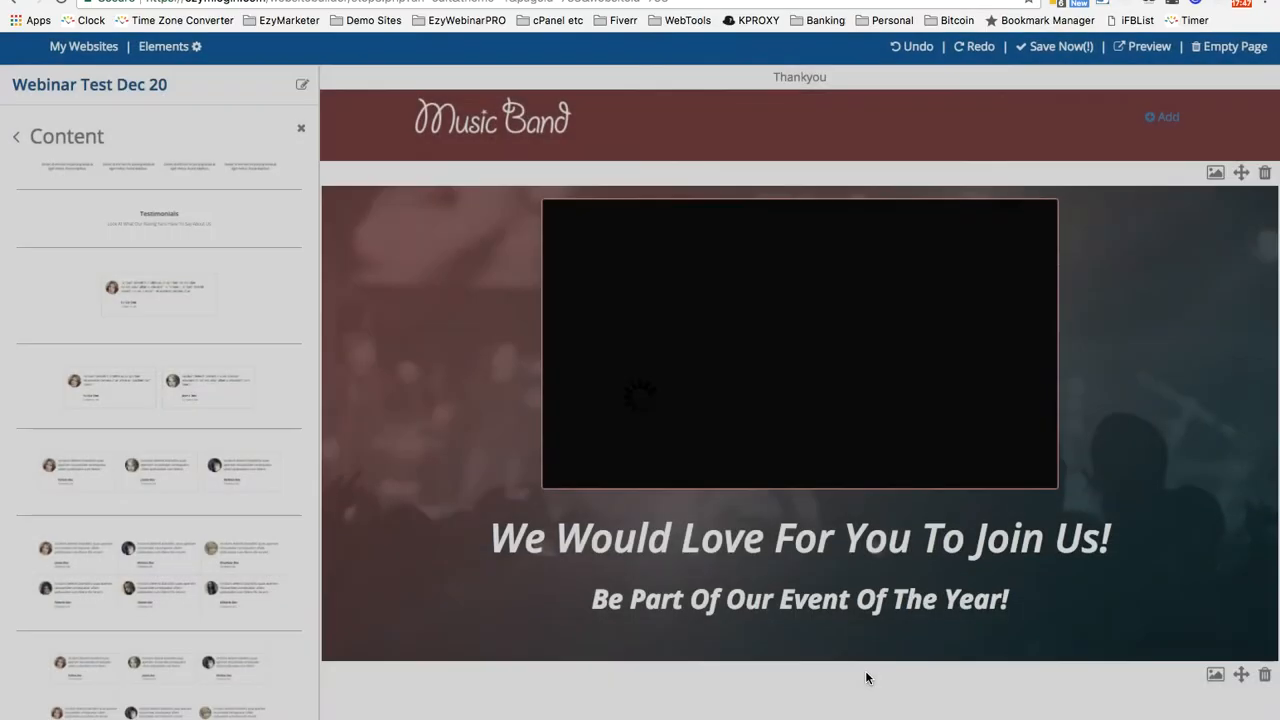
- Add the content block with three testimonials in a row between the Testimonials heading and the footer
scroll(865, 670, down, 5)
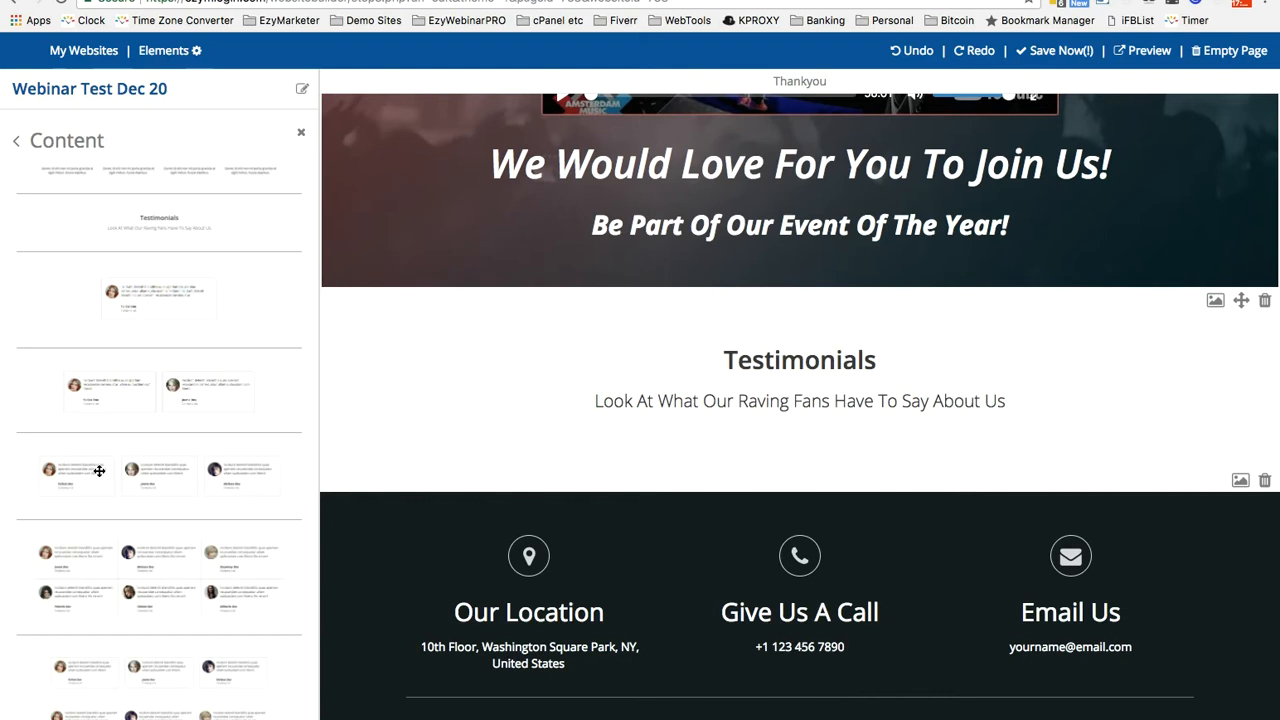
drag(99, 471, 891, 477)
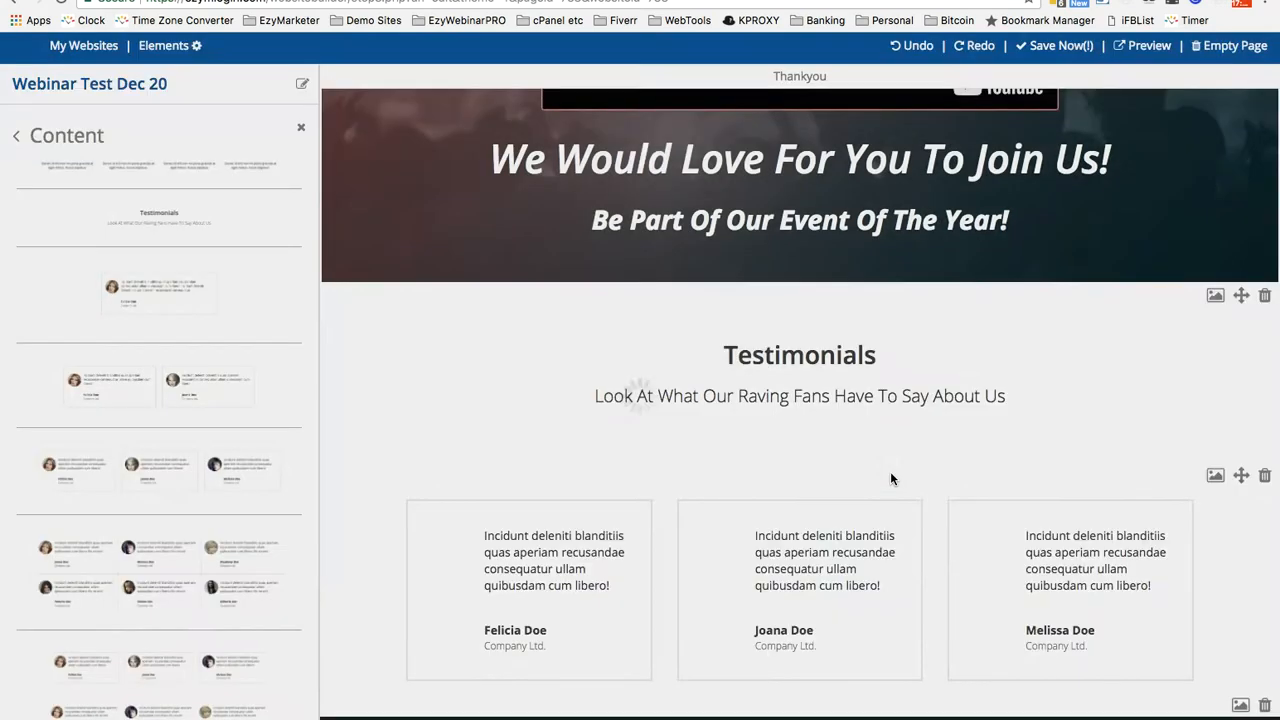
scroll(890, 471, down, 3)
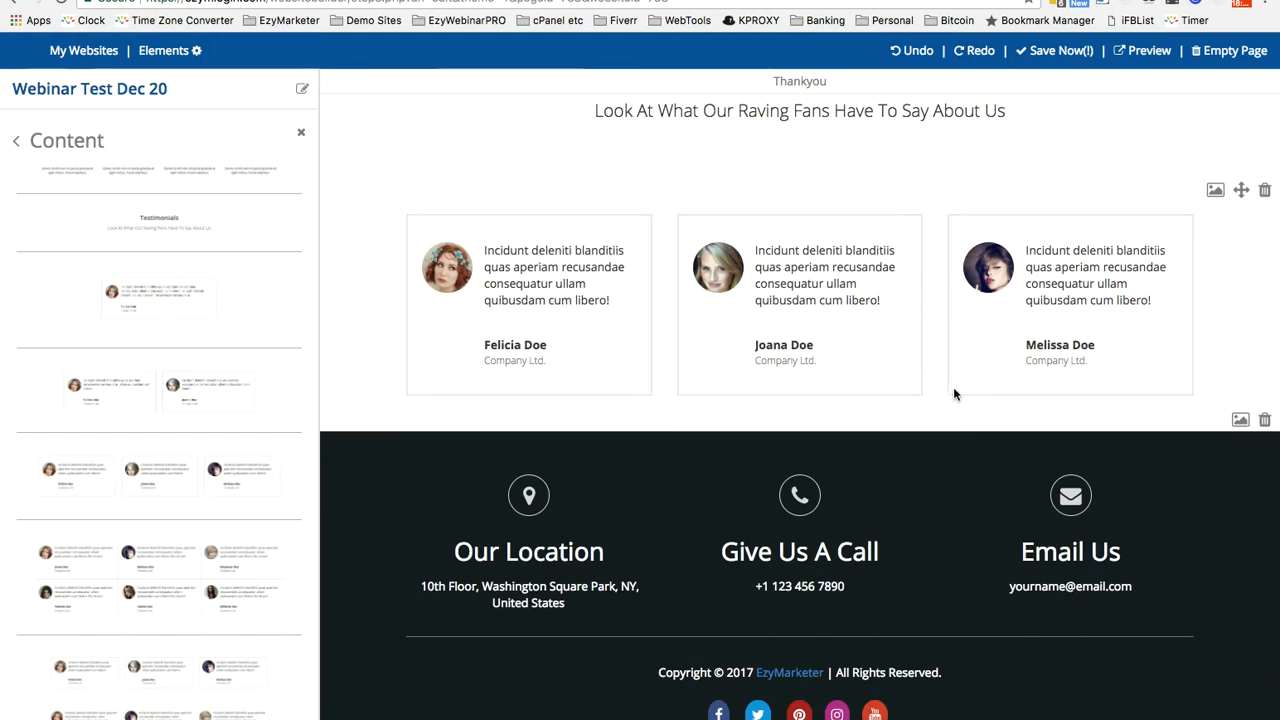
scroll(943, 285, up, 1)
scroll(785, 262, up, 3)
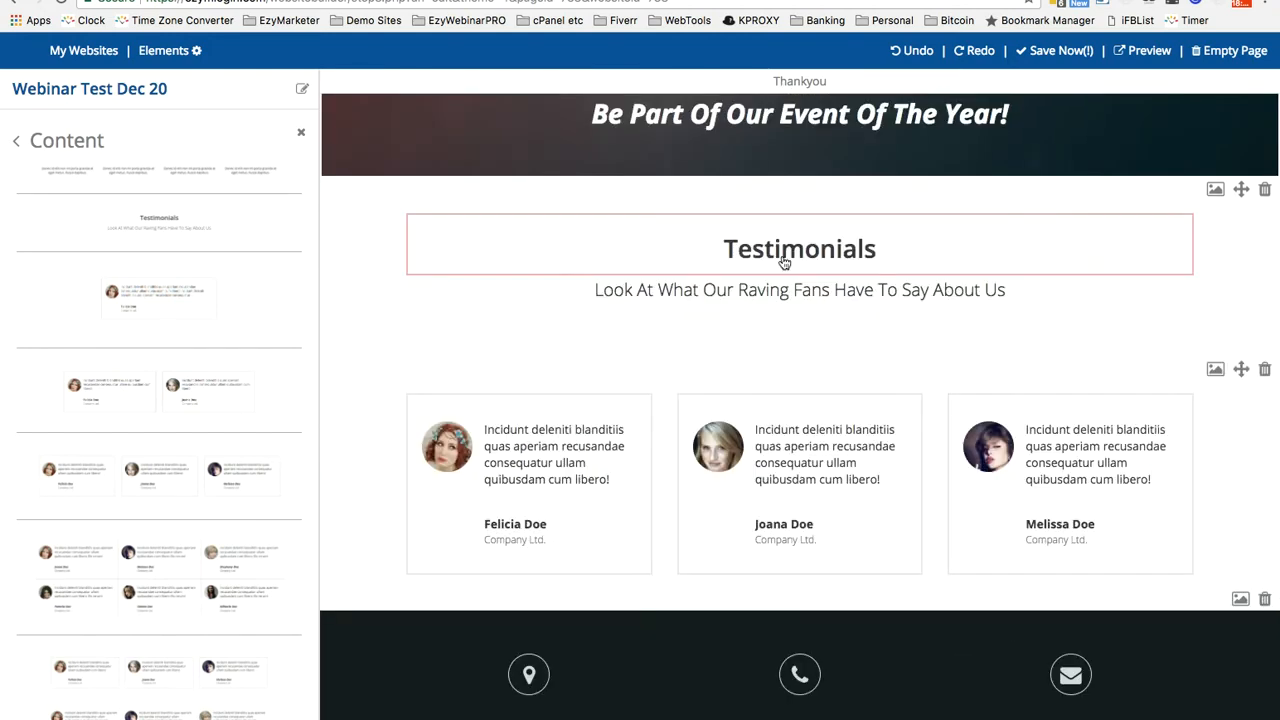
- Examine the first testimonial's text and image settings and review the Thankyou page from its header down to the footer
click(540, 432)
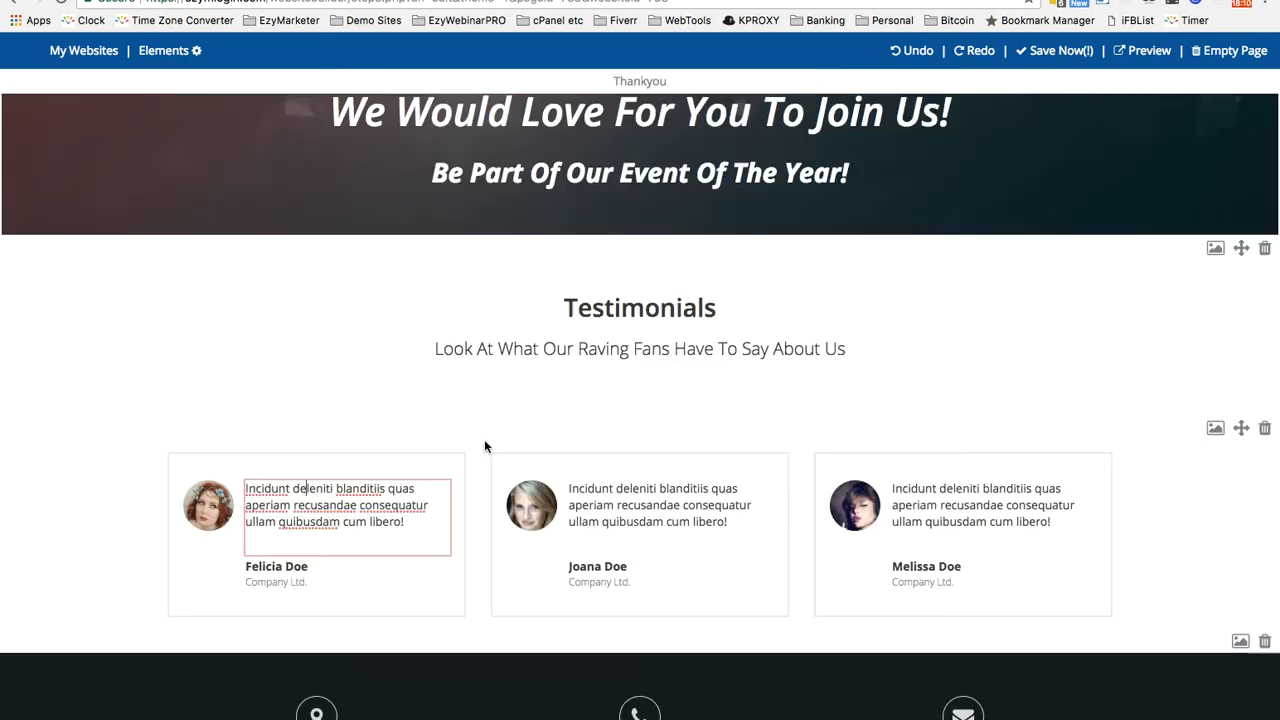
click(208, 514)
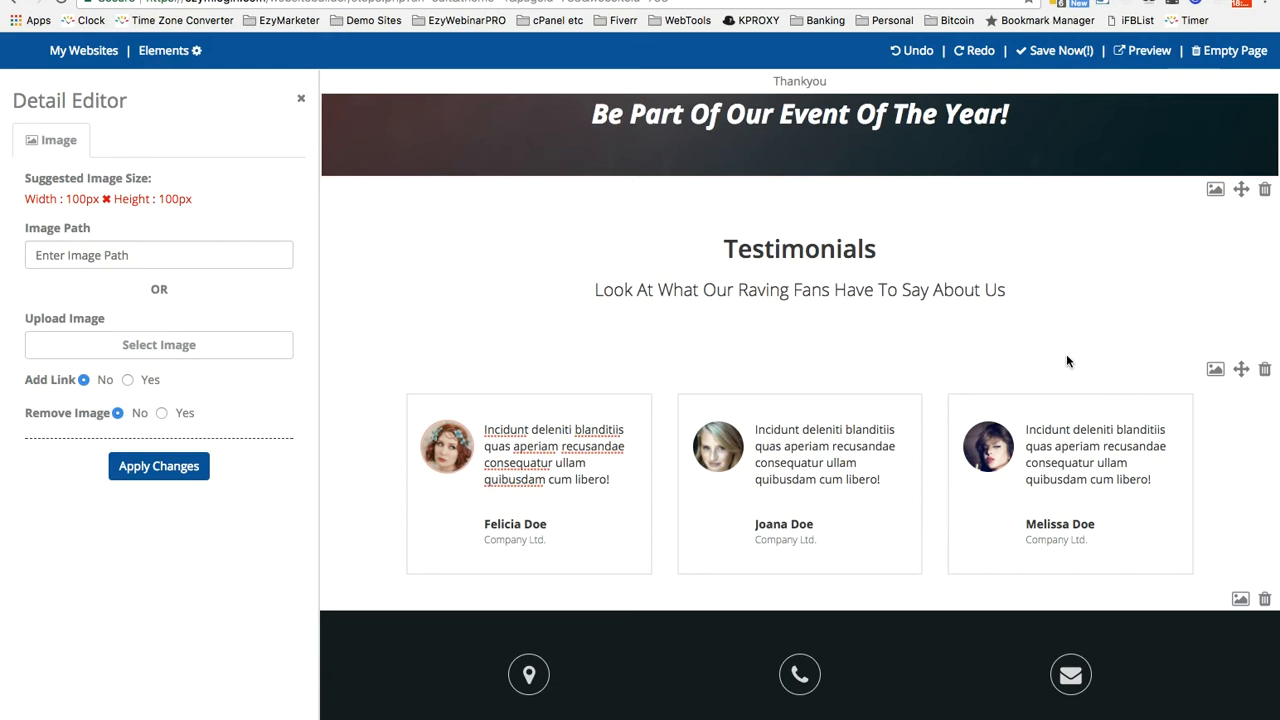
scroll(1043, 163, up, 4)
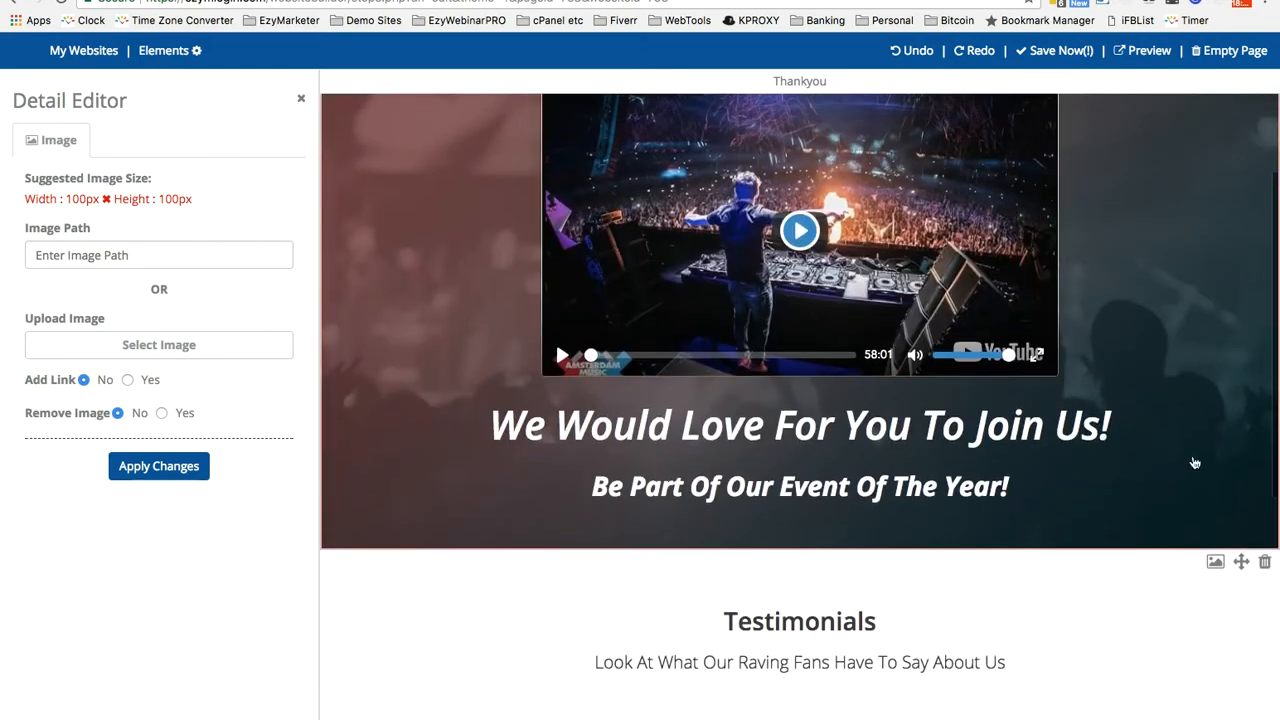
scroll(1194, 457, down, 1)
scroll(443, 374, down, 4)
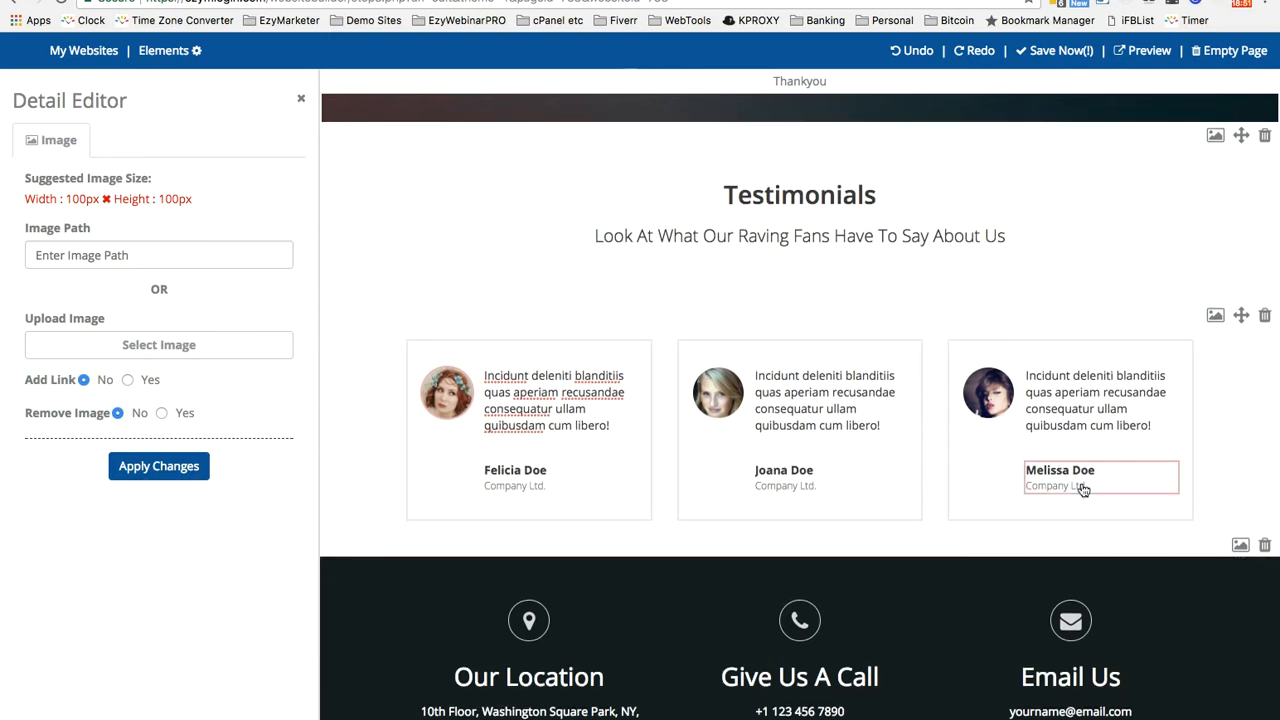
scroll(1082, 491, up, 3)
scroll(1084, 490, up, 3)
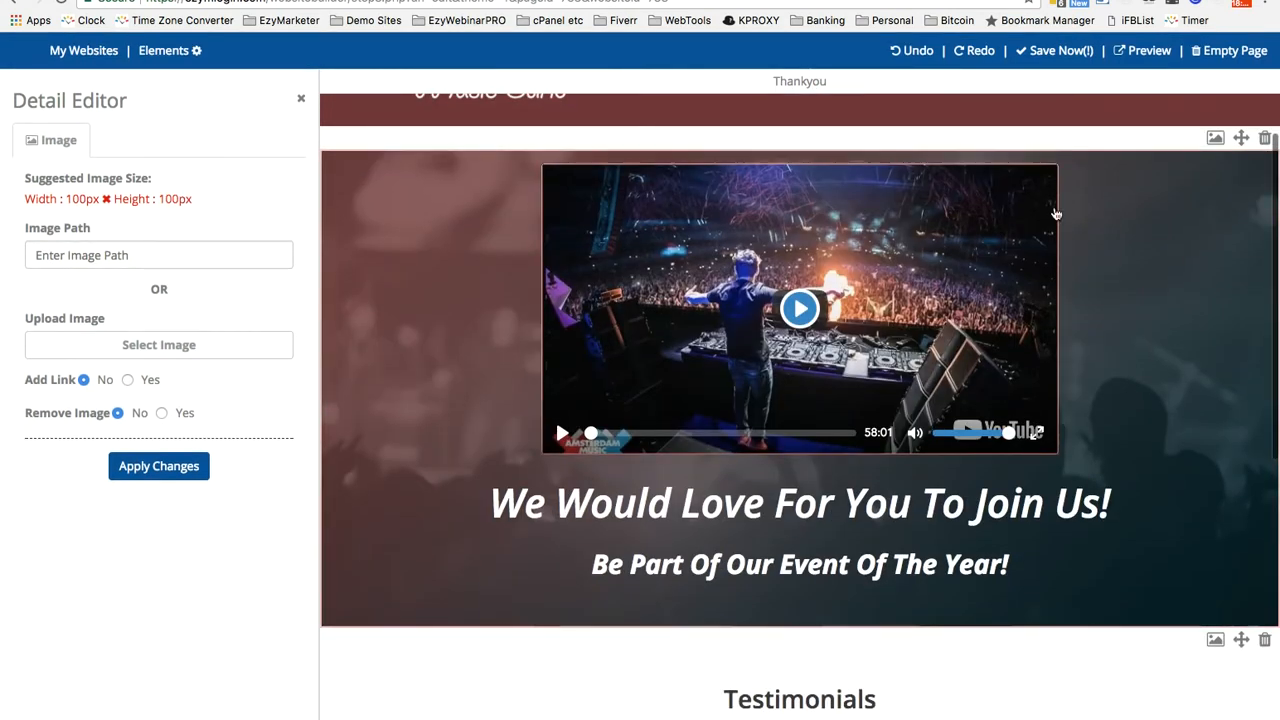
scroll(1054, 211, up, 1)
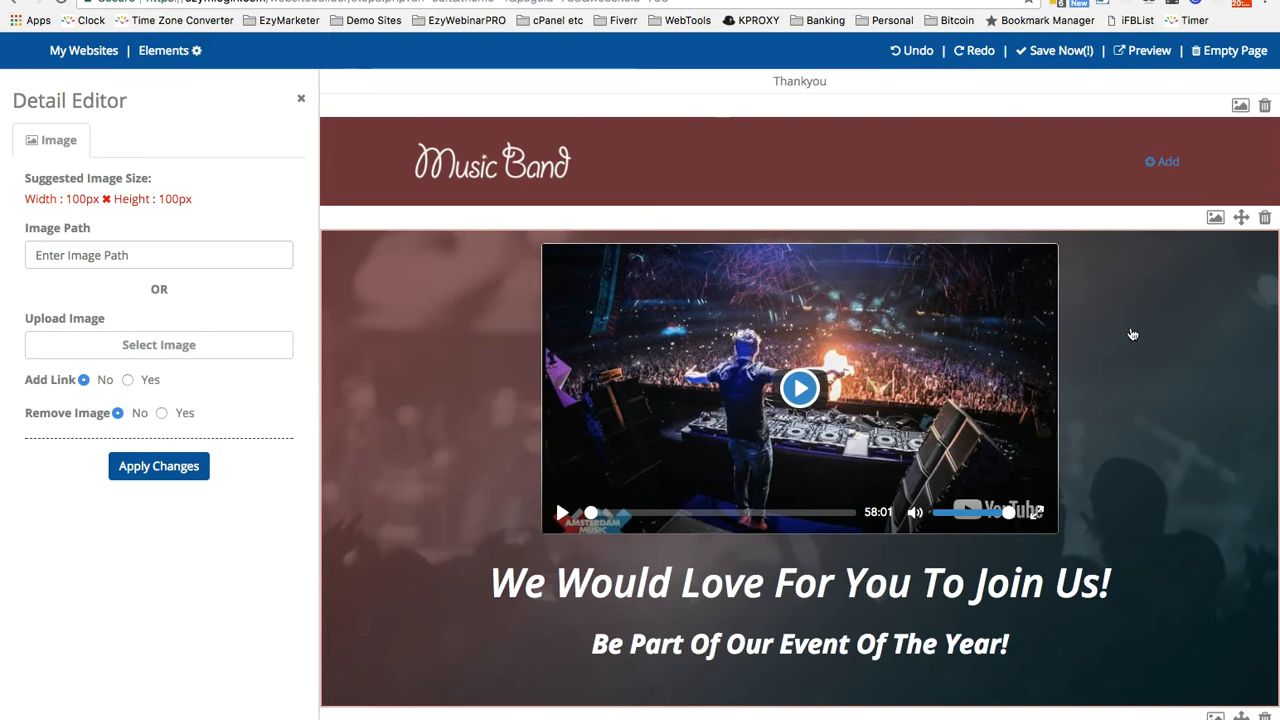
scroll(1130, 340, down, 5)
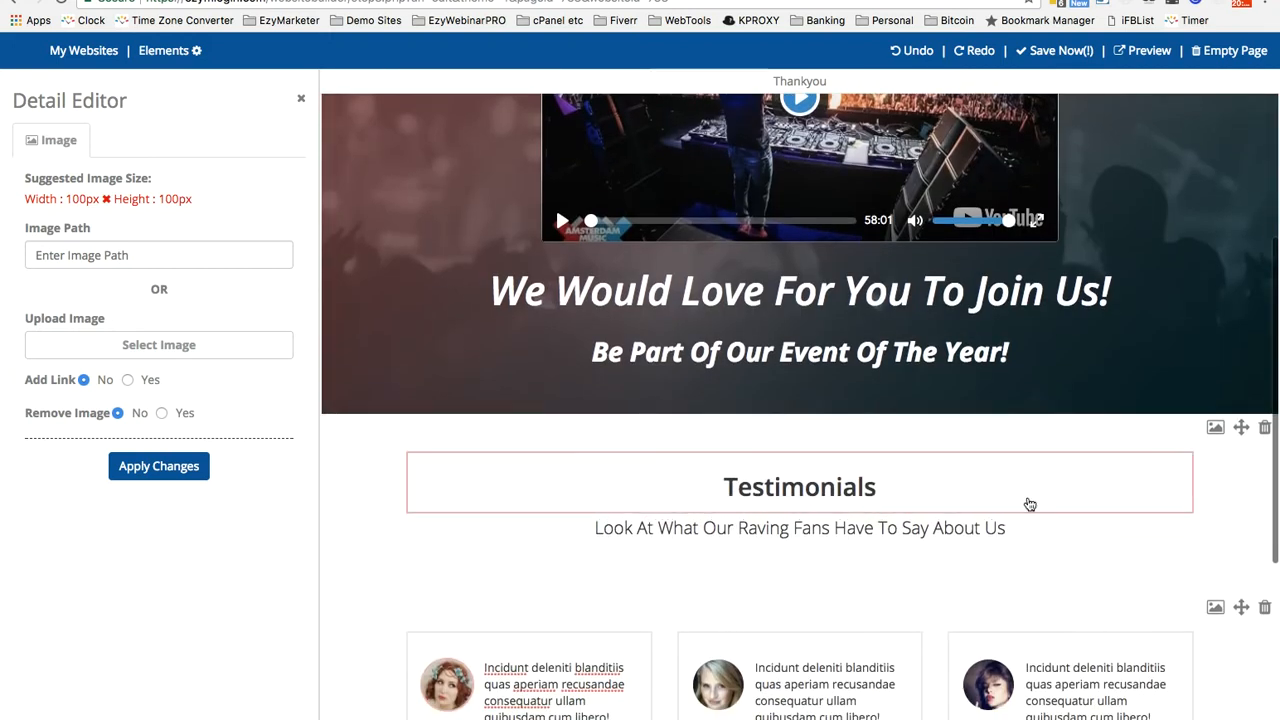
scroll(960, 560, down, 4)
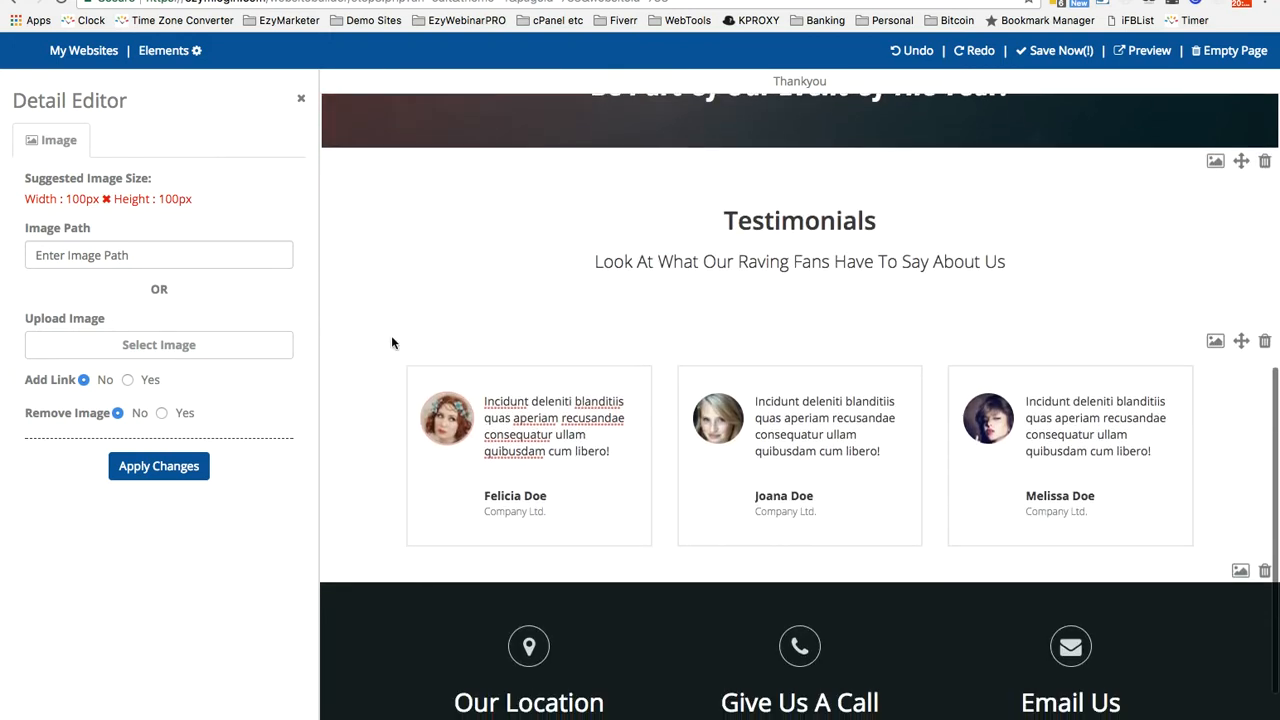
- Delete the Testimonials heading section and the three-testimonial section from the Thankyou page
scroll(1115, 293, up, 4)
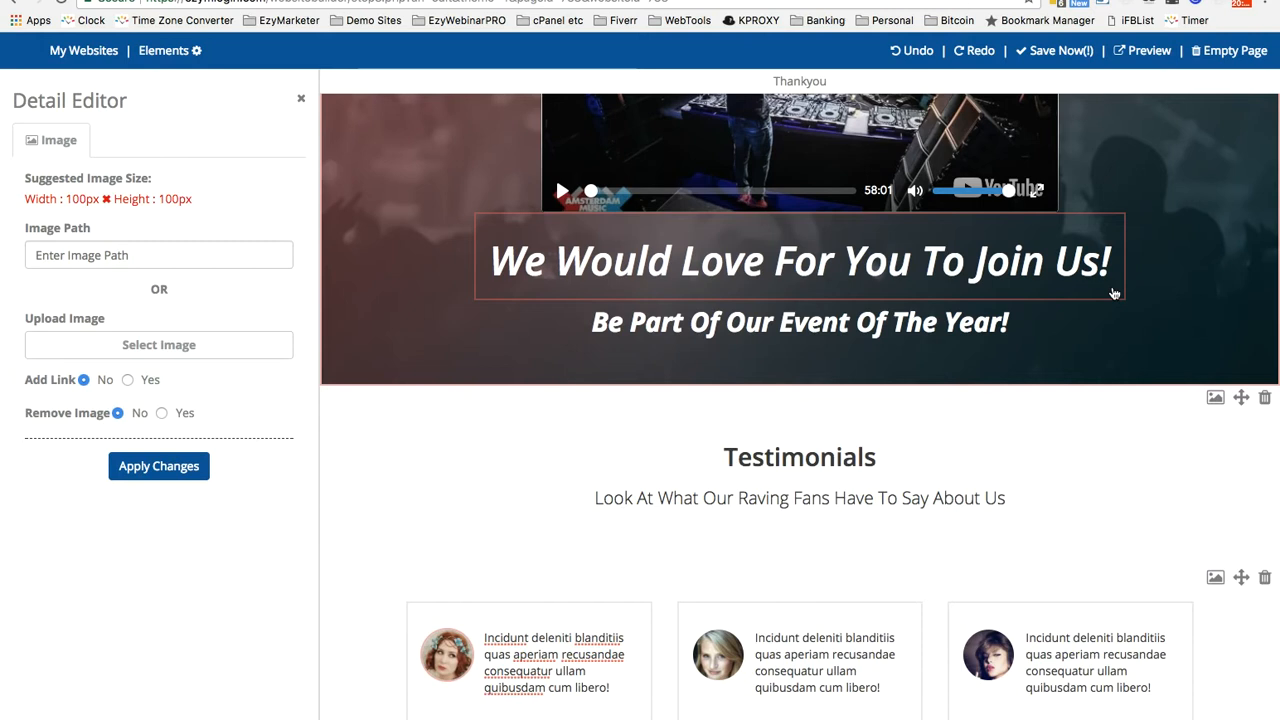
click(1265, 399)
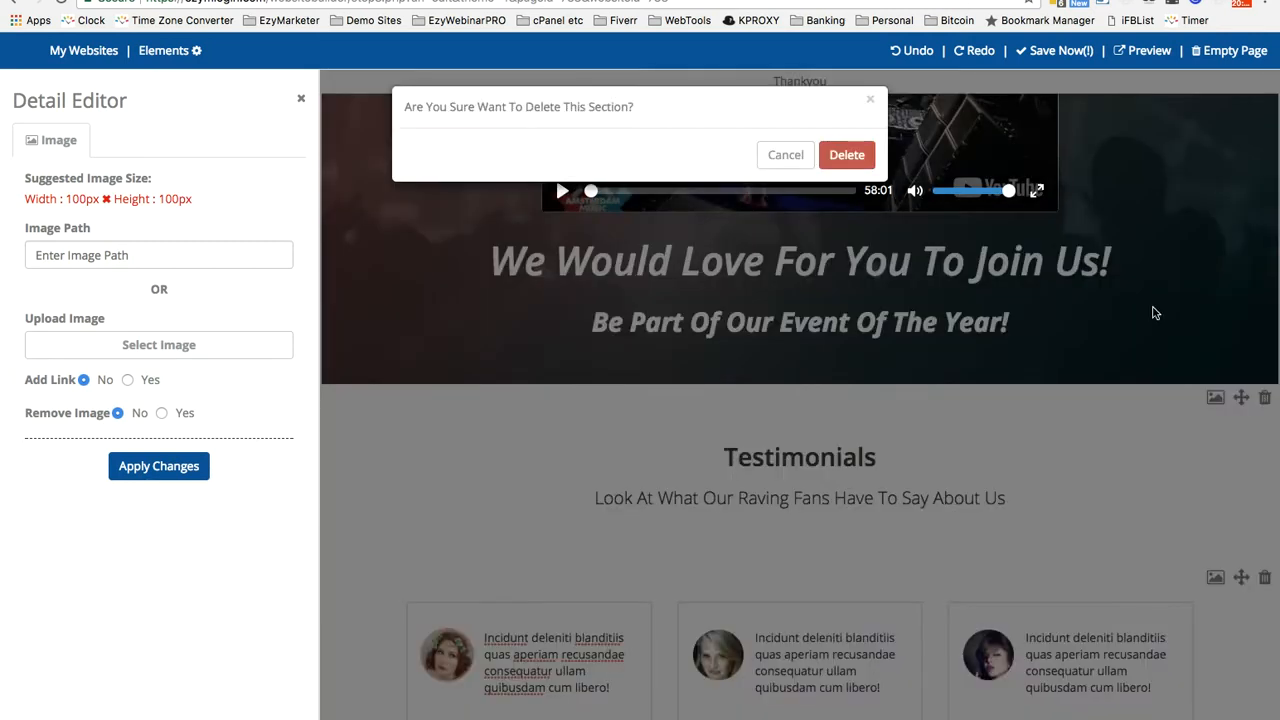
click(847, 154)
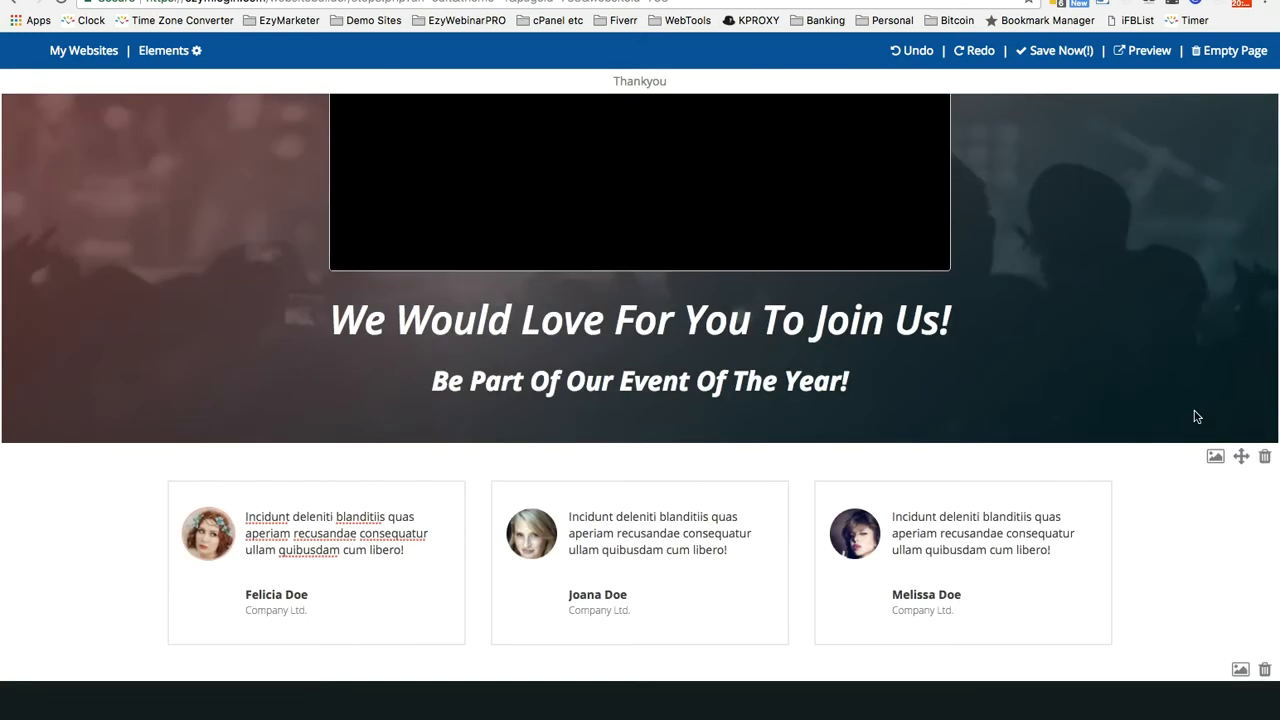
click(1264, 457)
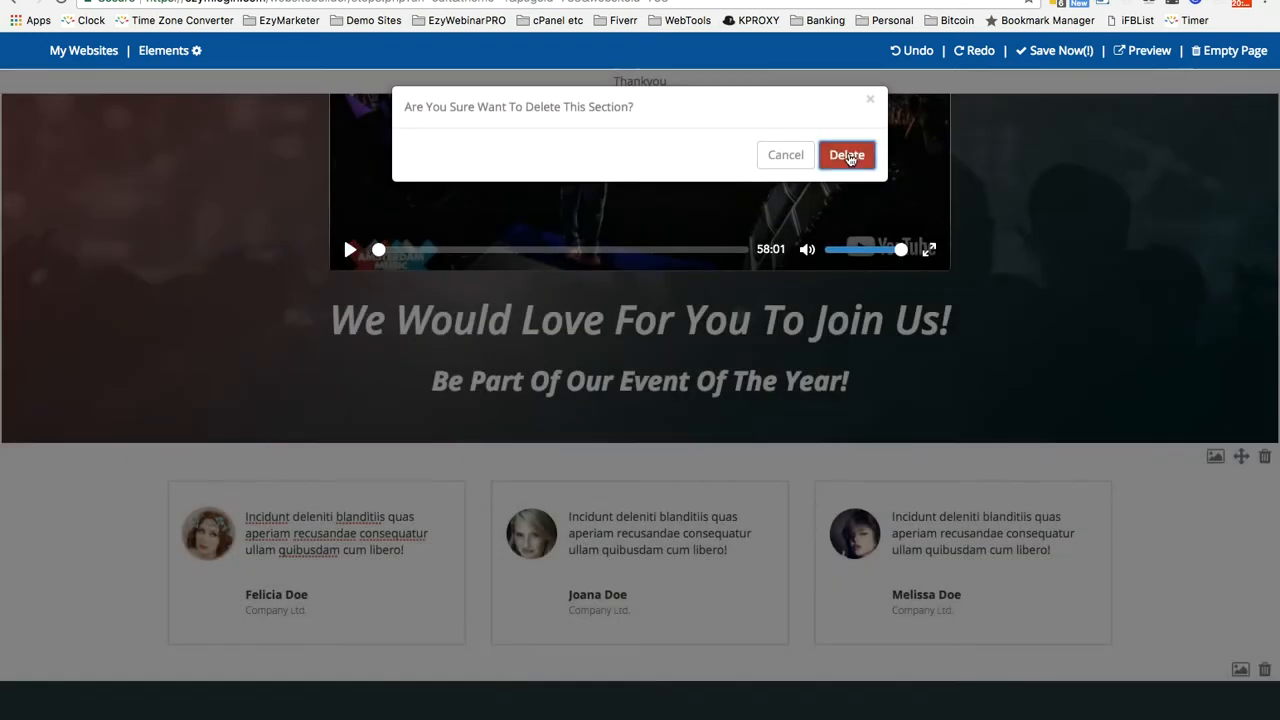
click(847, 153)
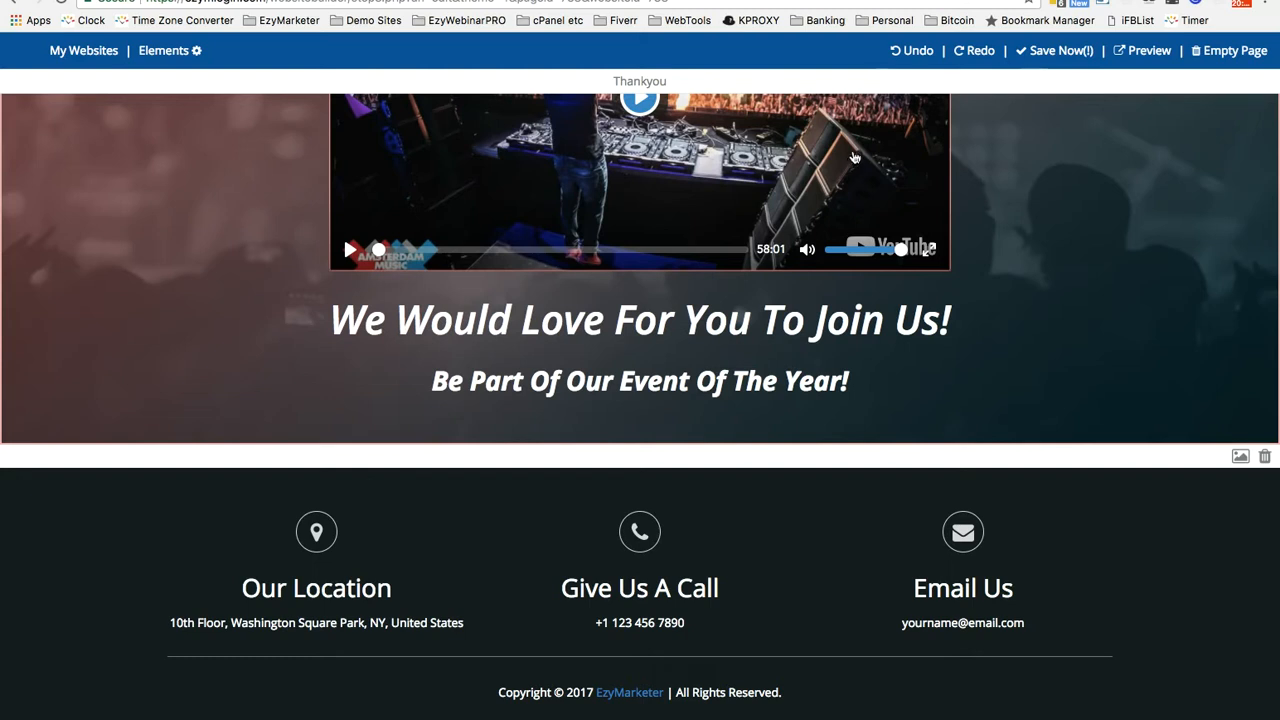
scroll(868, 312, up, 5)
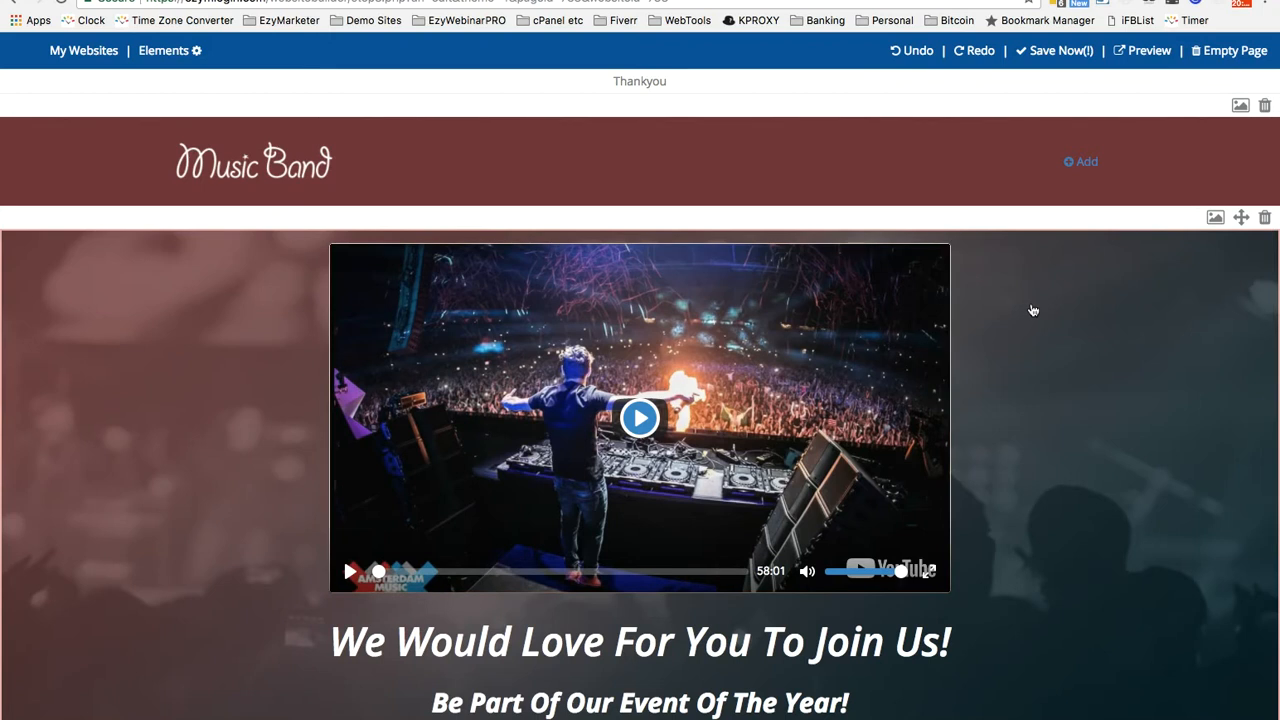
scroll(1005, 300, down, 2)
scroll(1010, 303, down, 3)
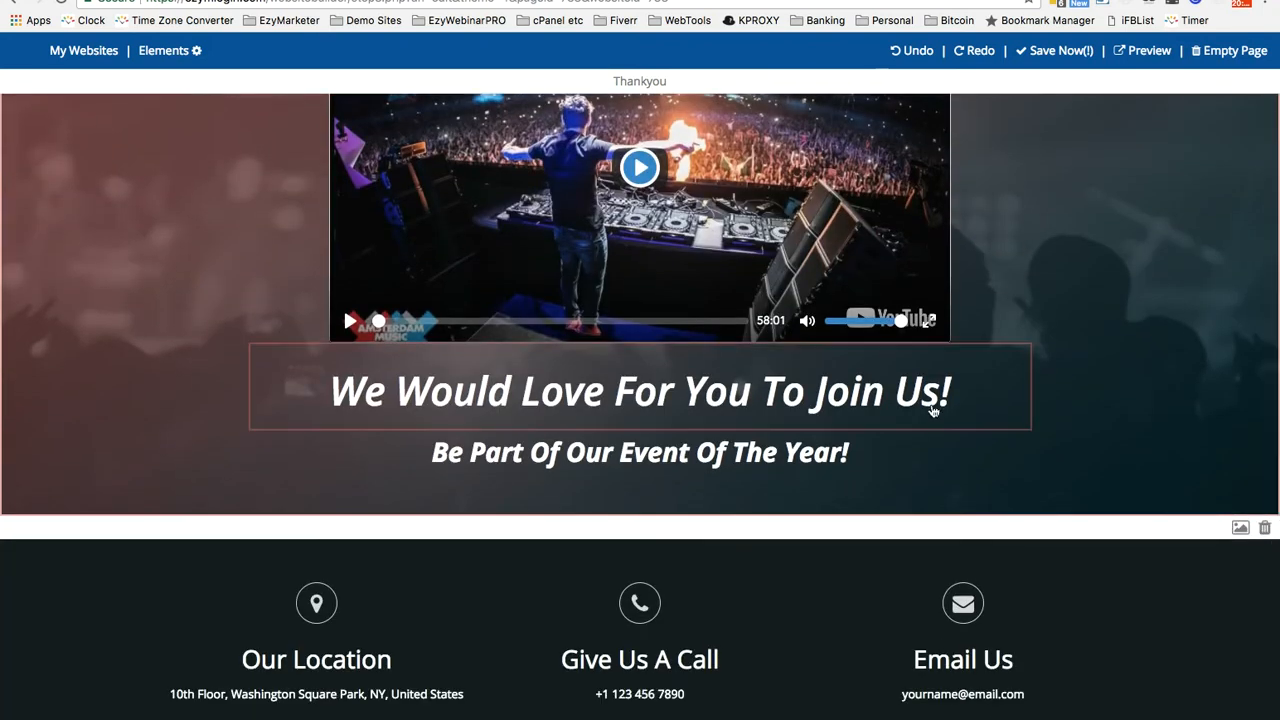
- Return to the overview of blocks and pages and save the website's changes
scroll(1010, 405, up, 4)
click(164, 51)
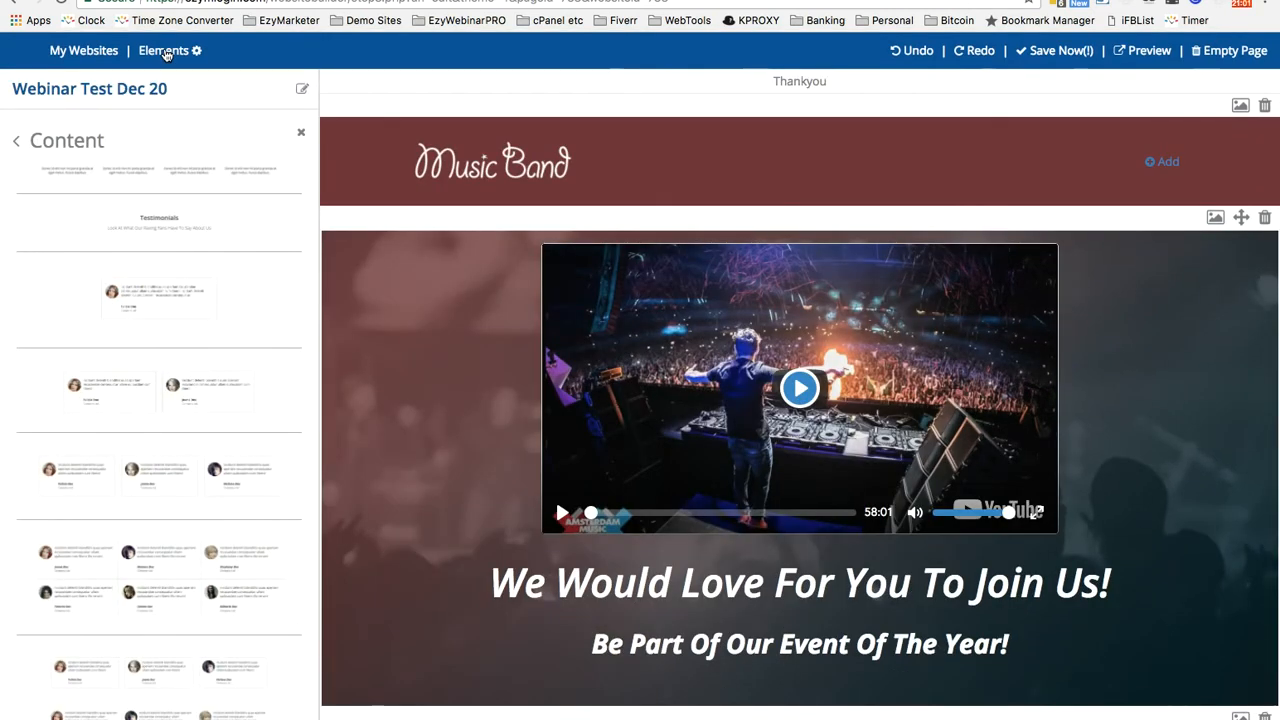
click(302, 135)
click(160, 50)
click(15, 141)
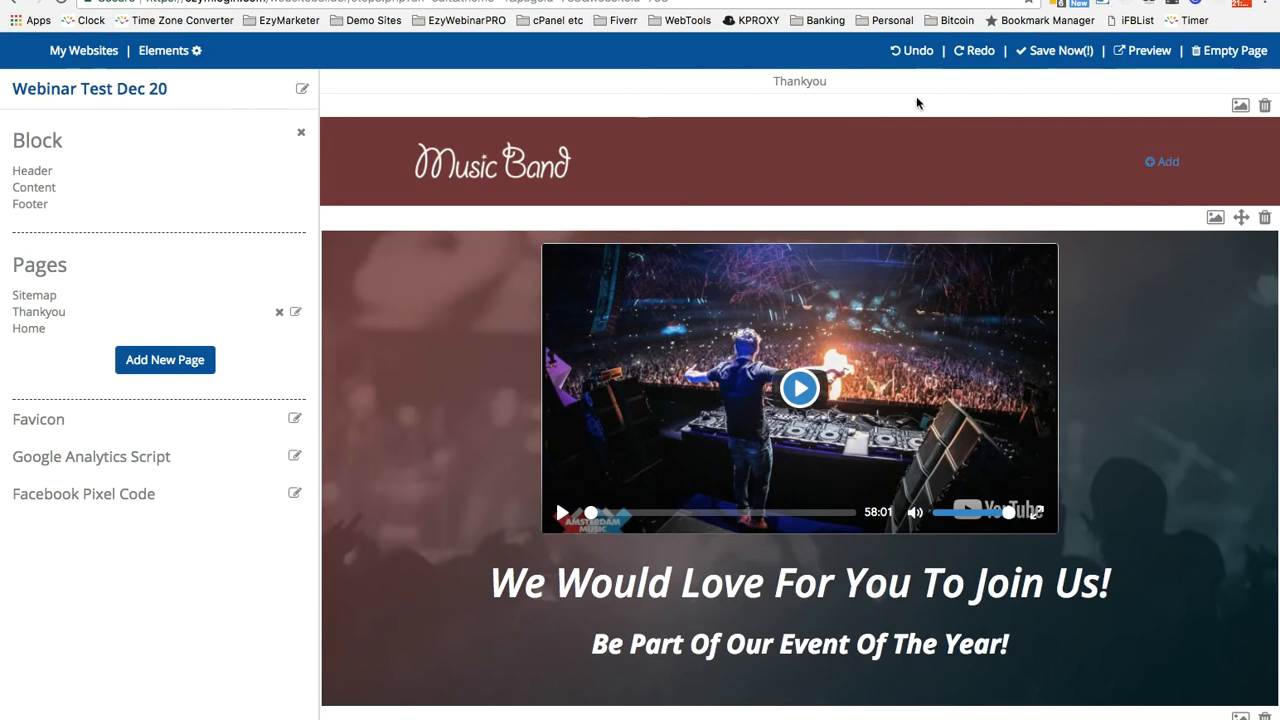
click(1055, 52)
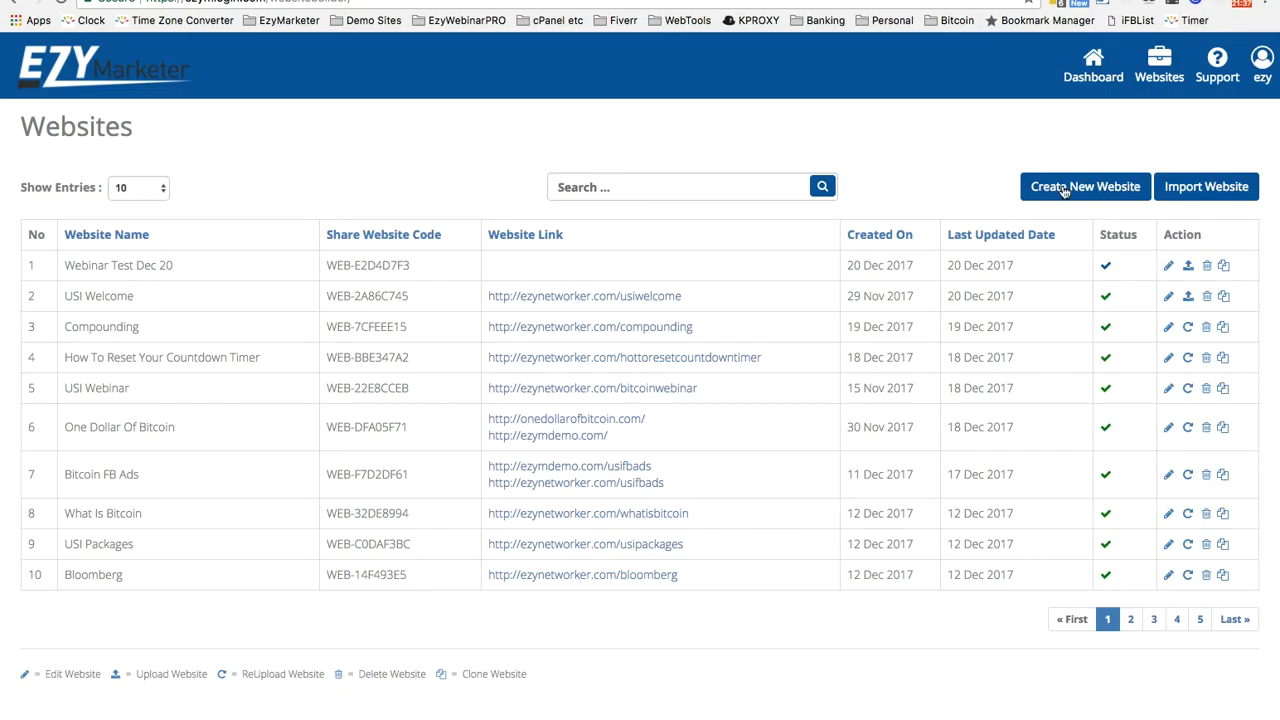
click(1081, 191)
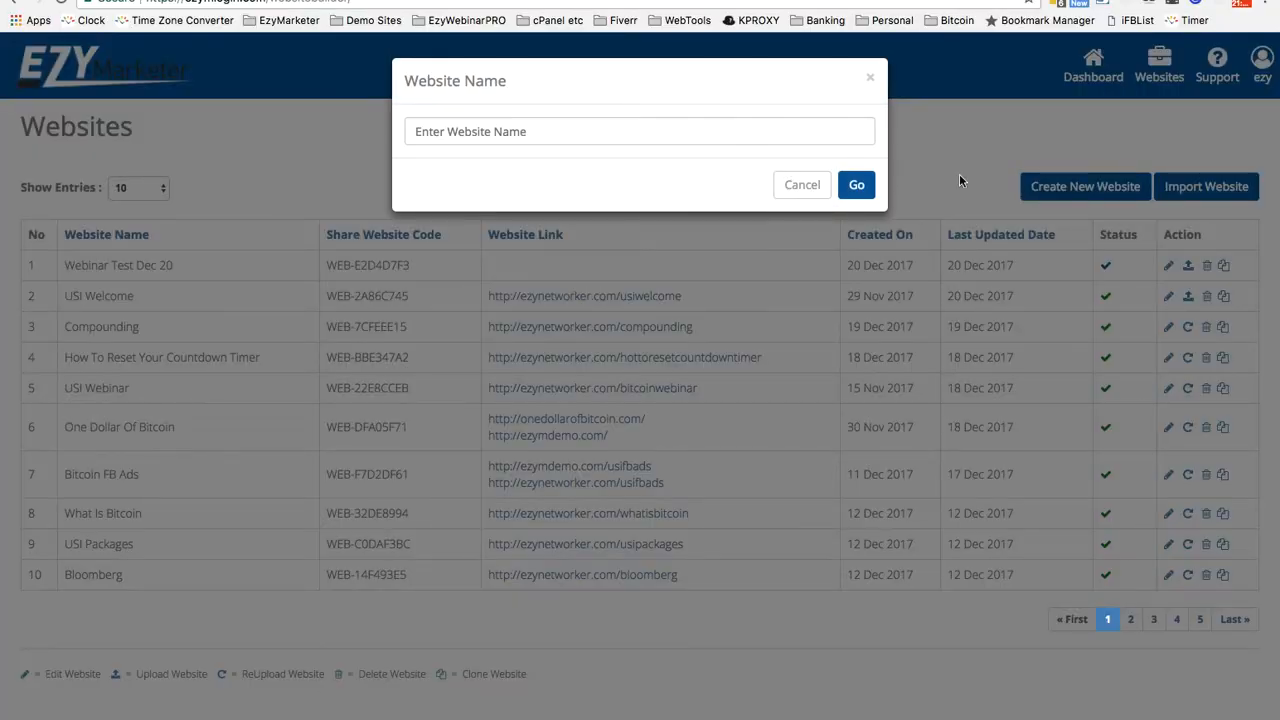
click(806, 185)
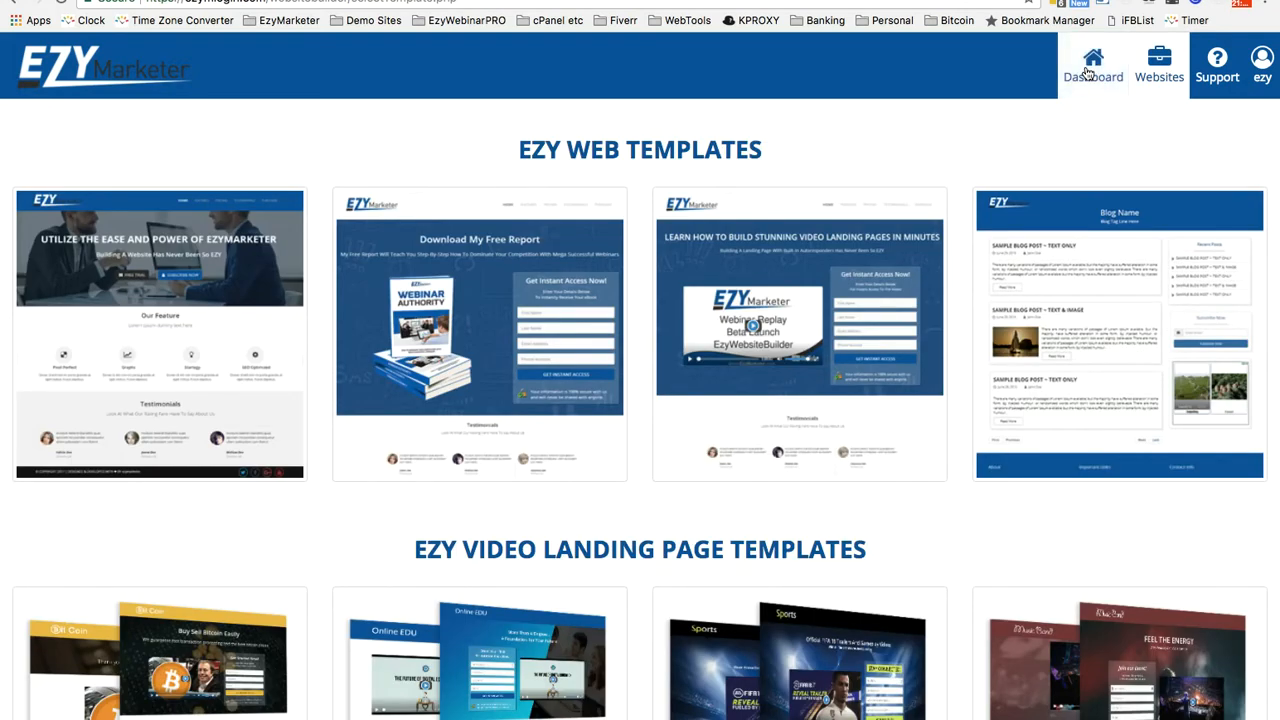
mouse_move(63, 307)
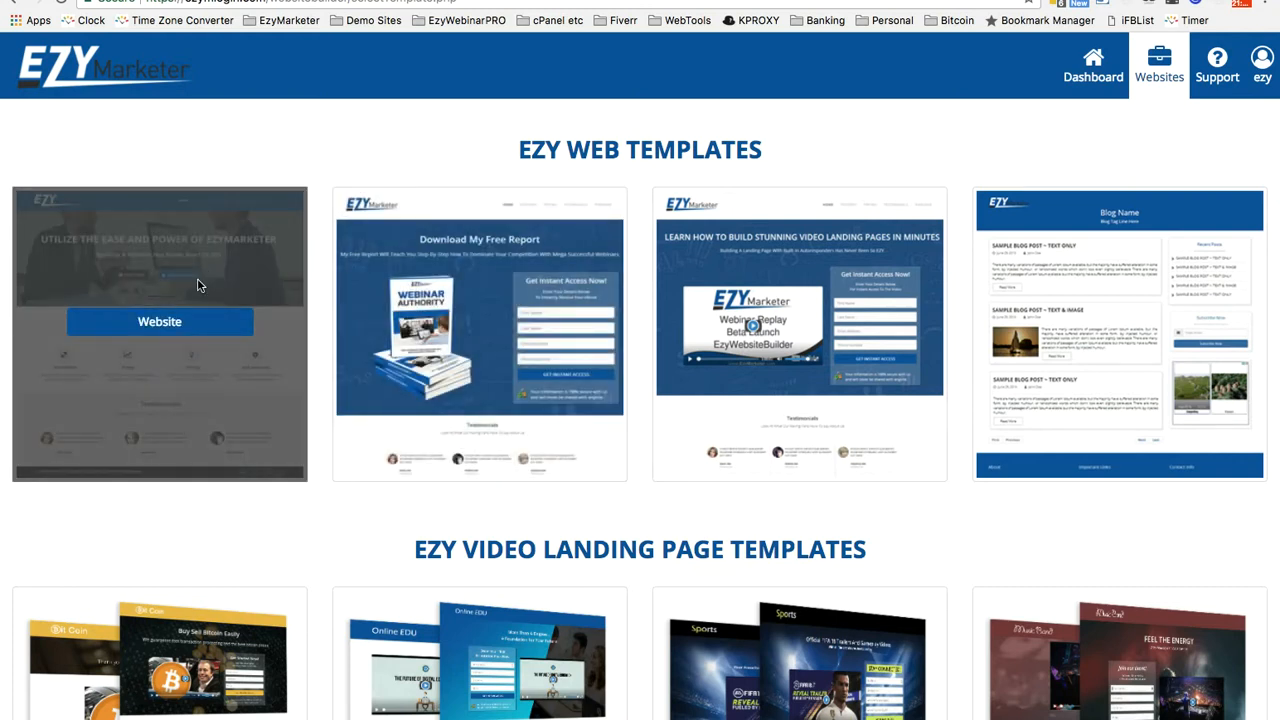
- Reopen the Website Builder from the dashboard, dismissing the version update notice, and go to its list of websites
click(1094, 76)
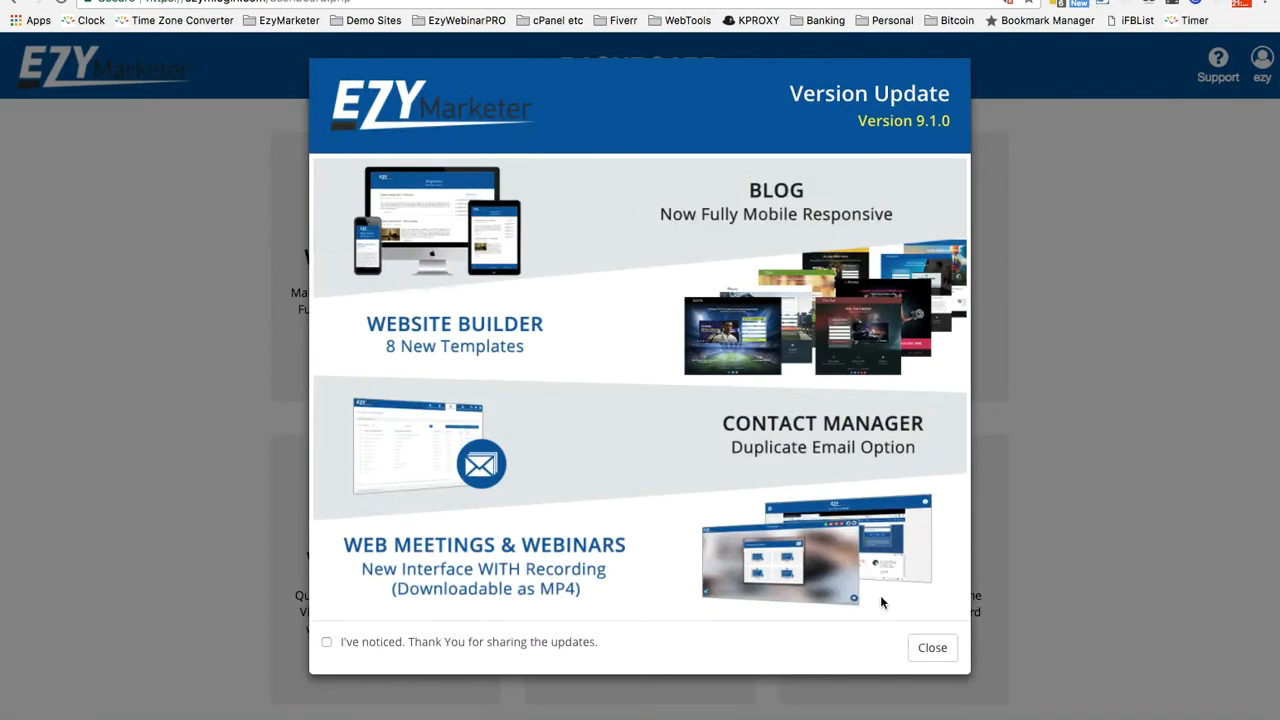
click(927, 648)
click(455, 555)
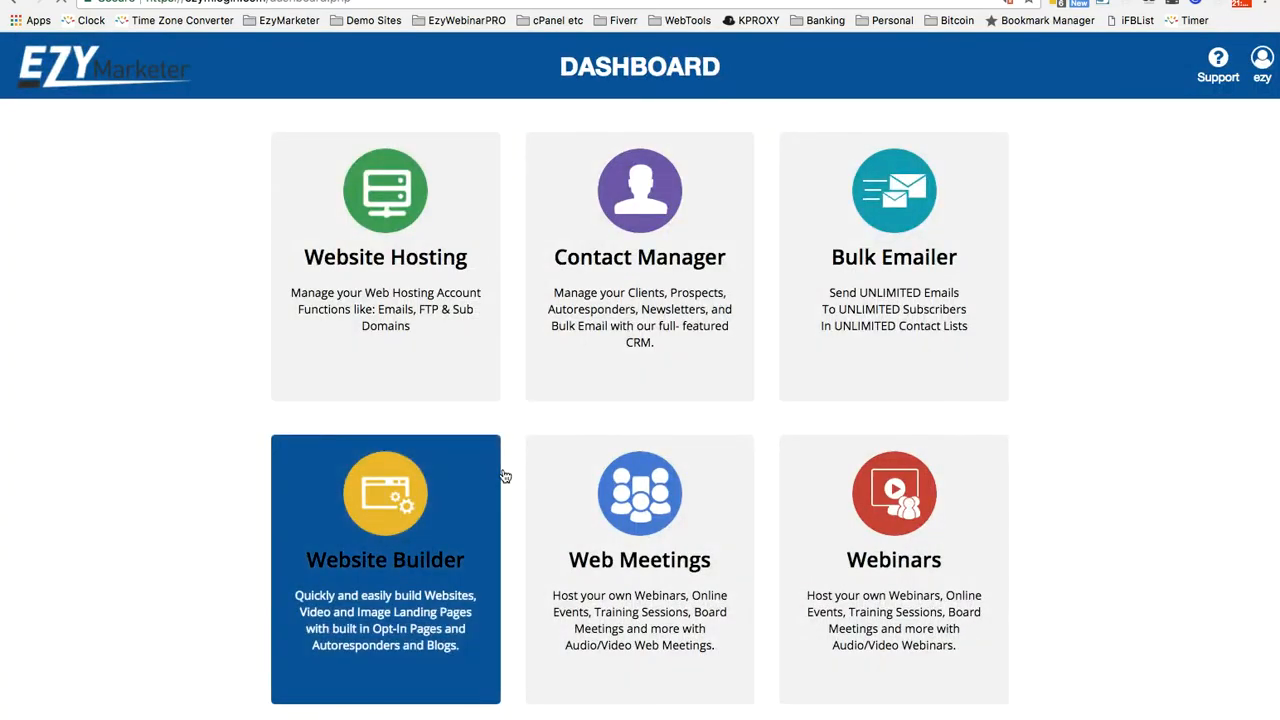
mouse_move(223, 274)
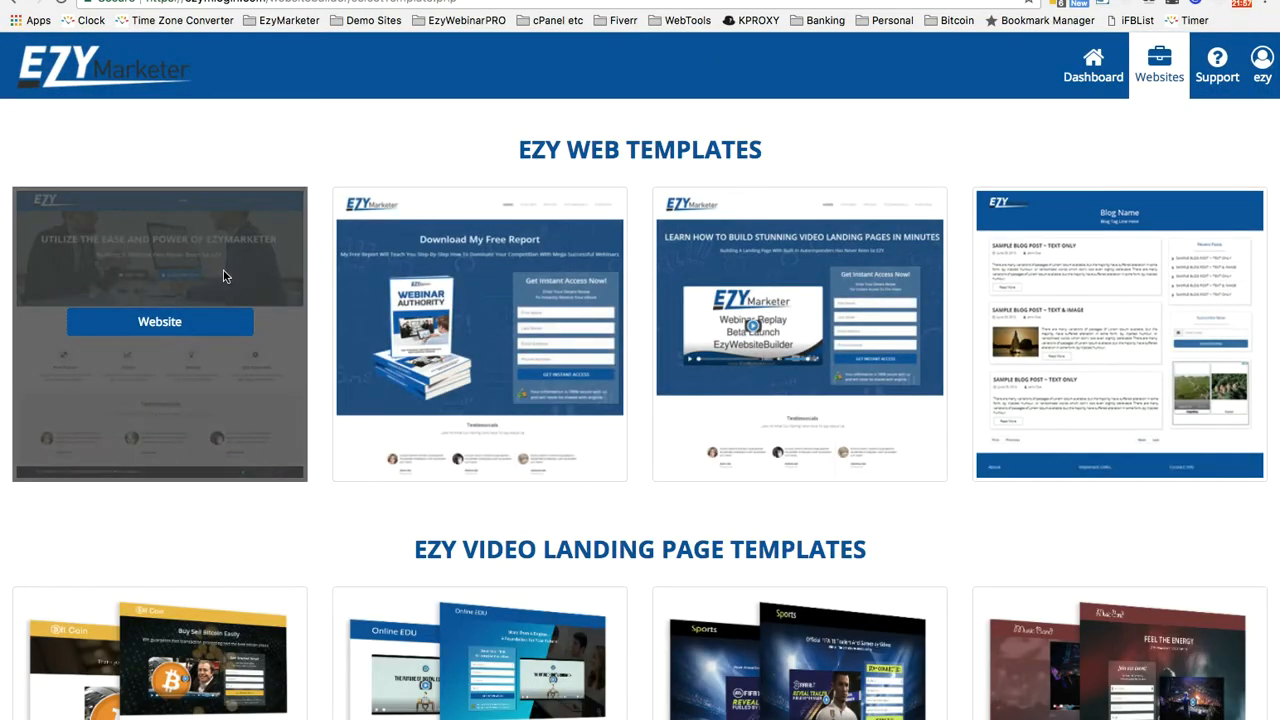
click(181, 324)
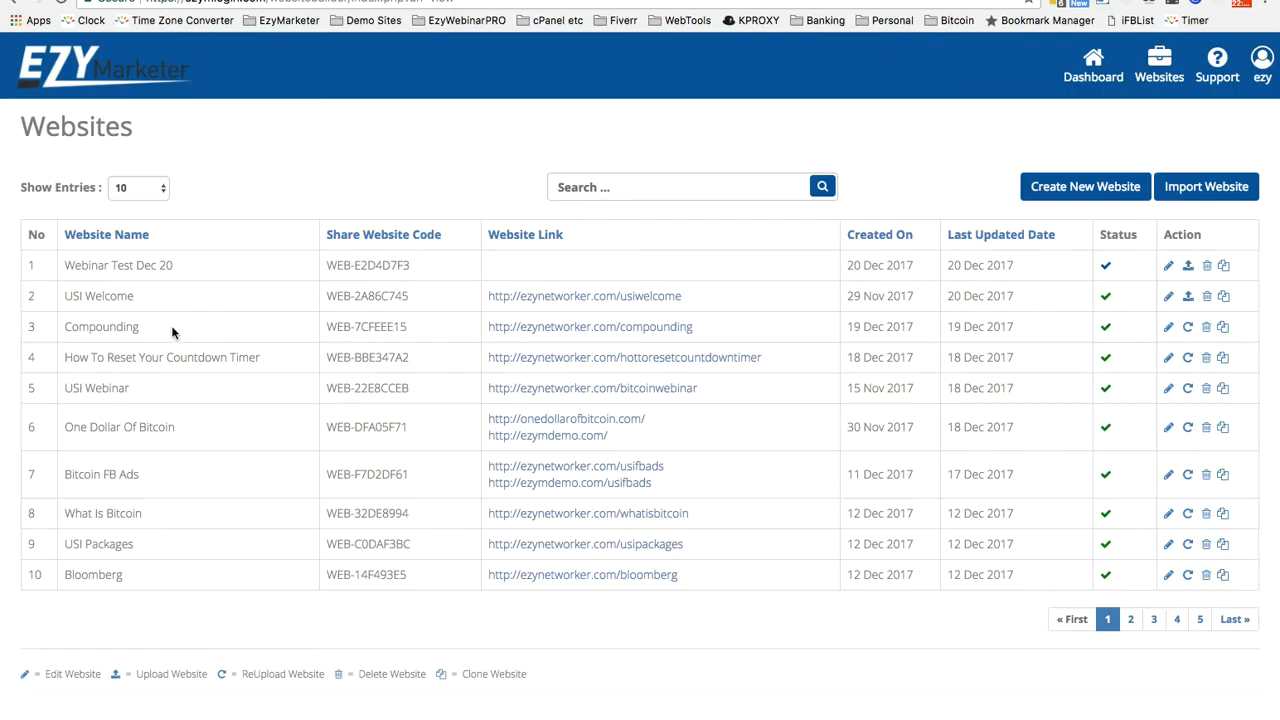
- Examine the share code of Webinar Test Dec 20 and the website code entry used for importing a shared website
drag(65, 266, 207, 263)
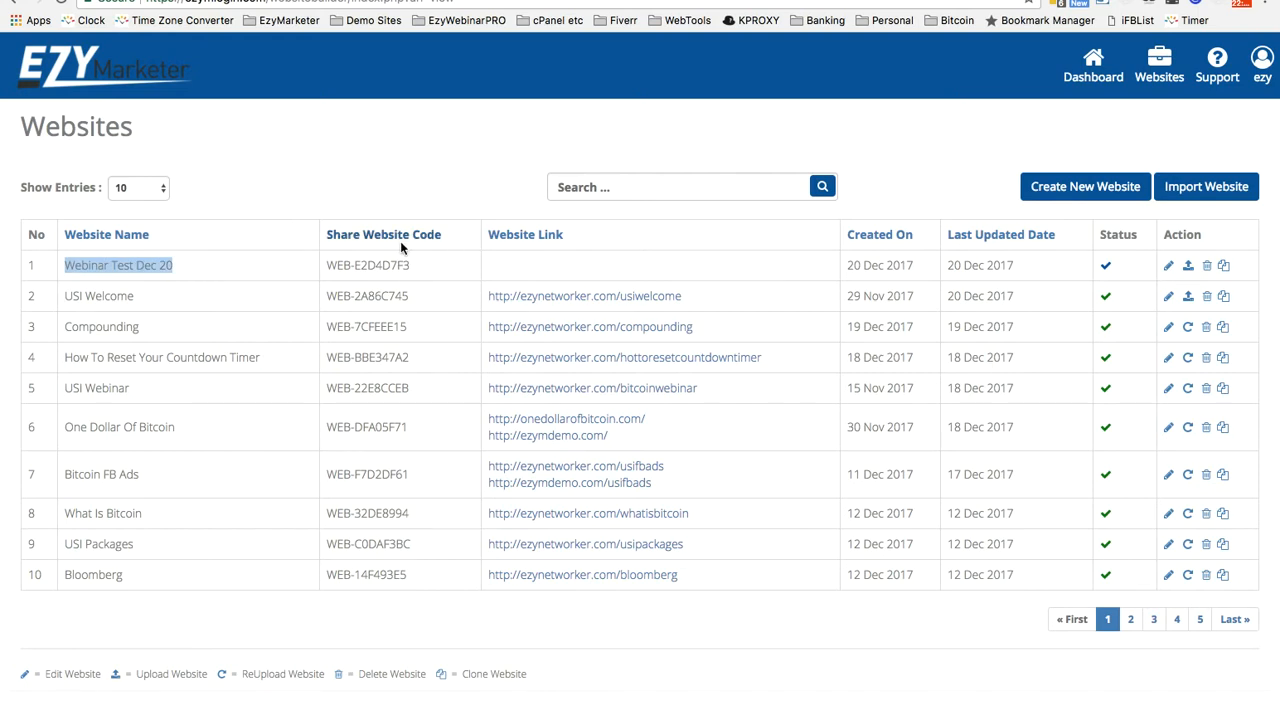
click(420, 265)
drag(418, 266, 357, 264)
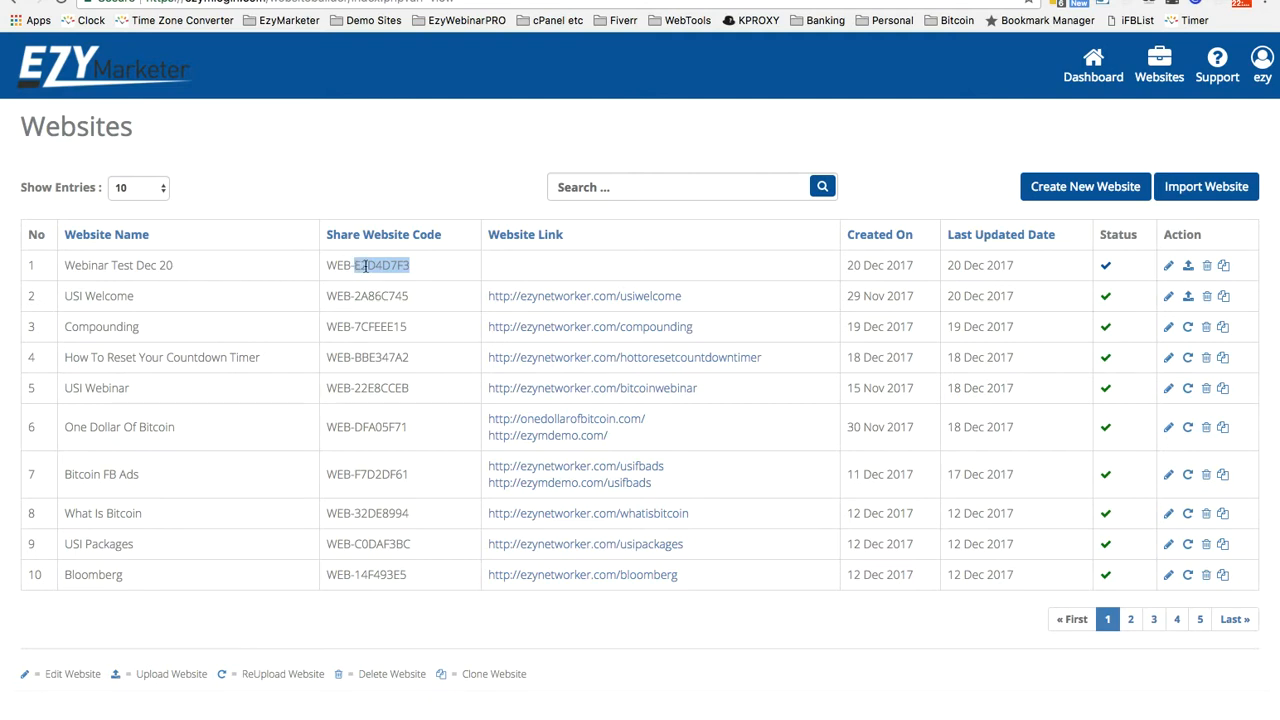
drag(428, 264, 361, 262)
click(1203, 188)
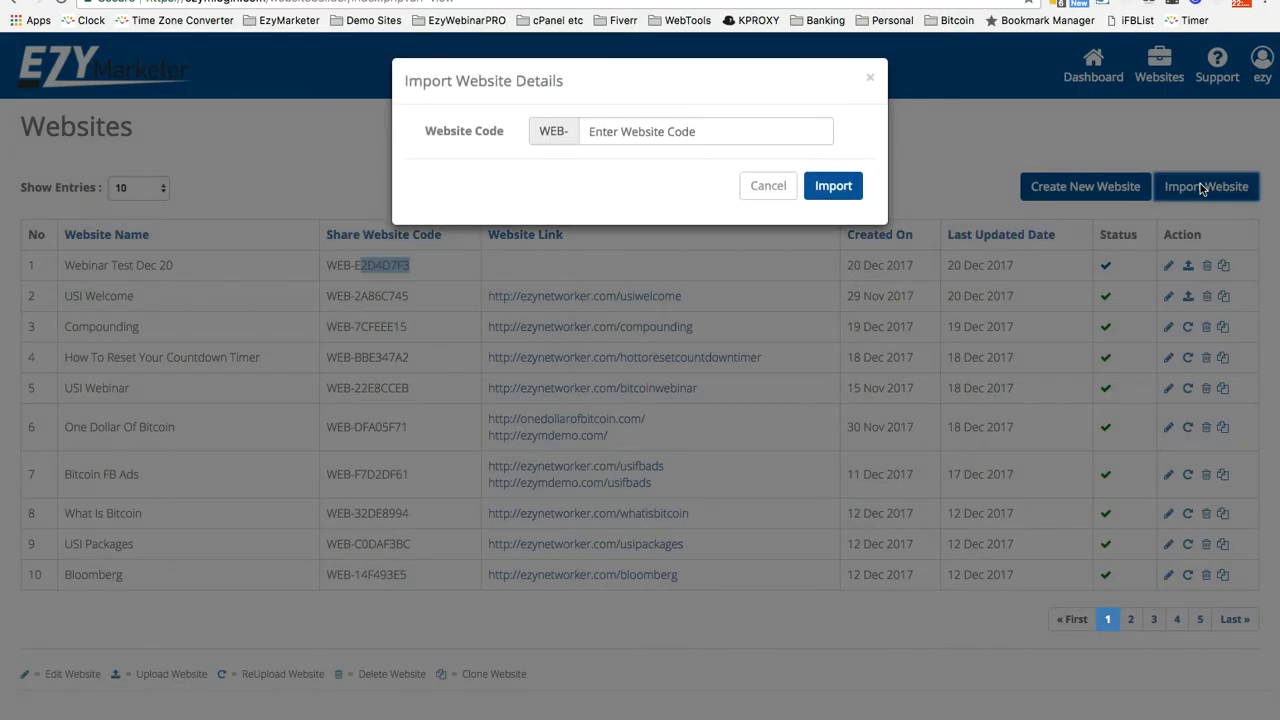
click(764, 130)
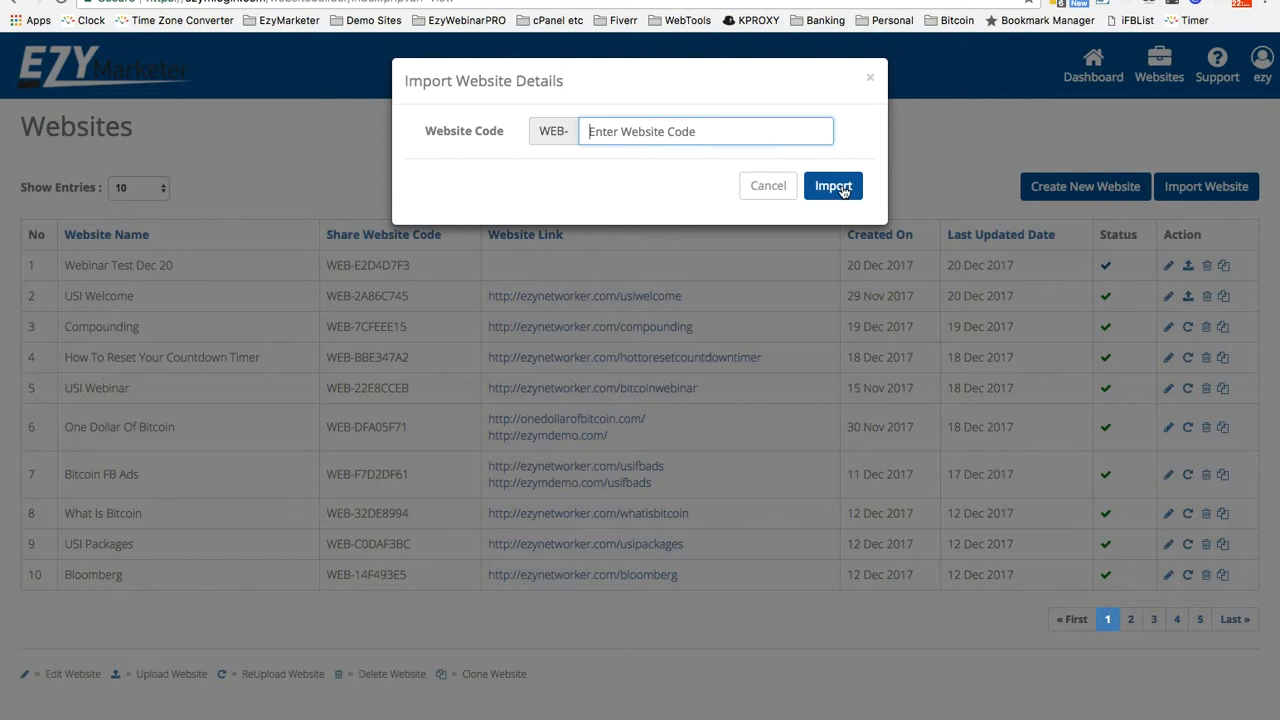
click(871, 83)
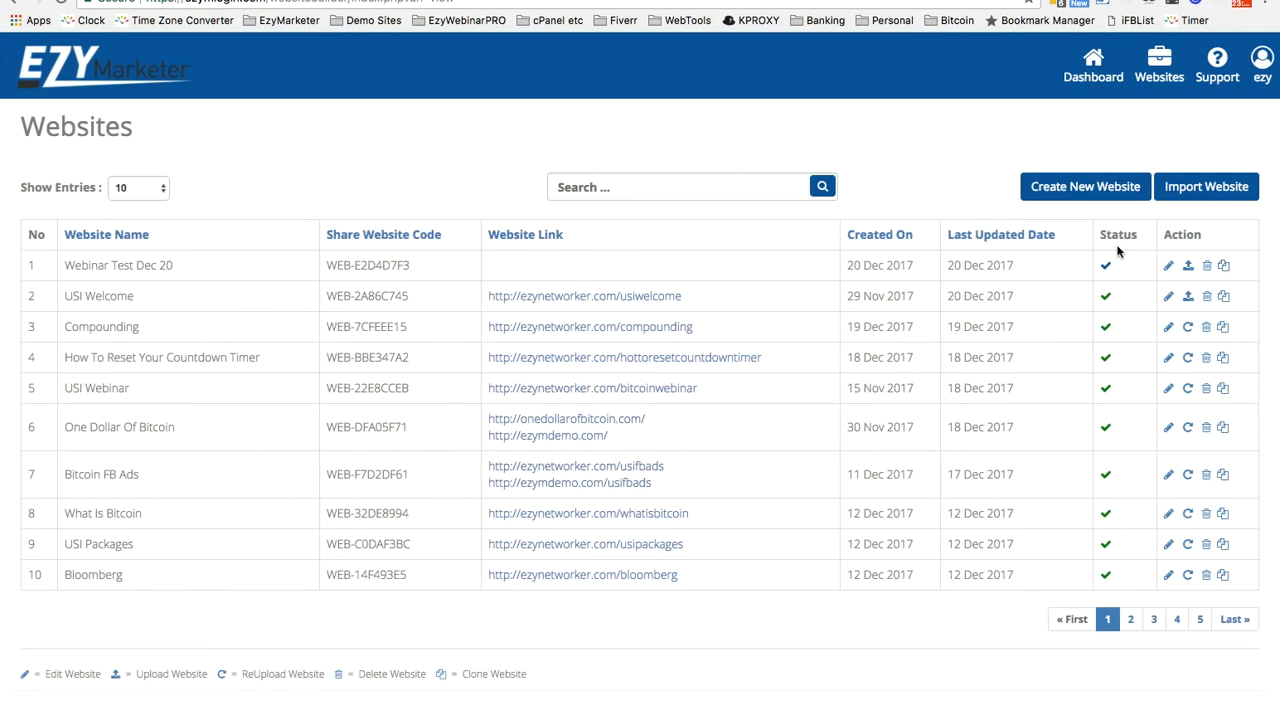
click(1188, 268)
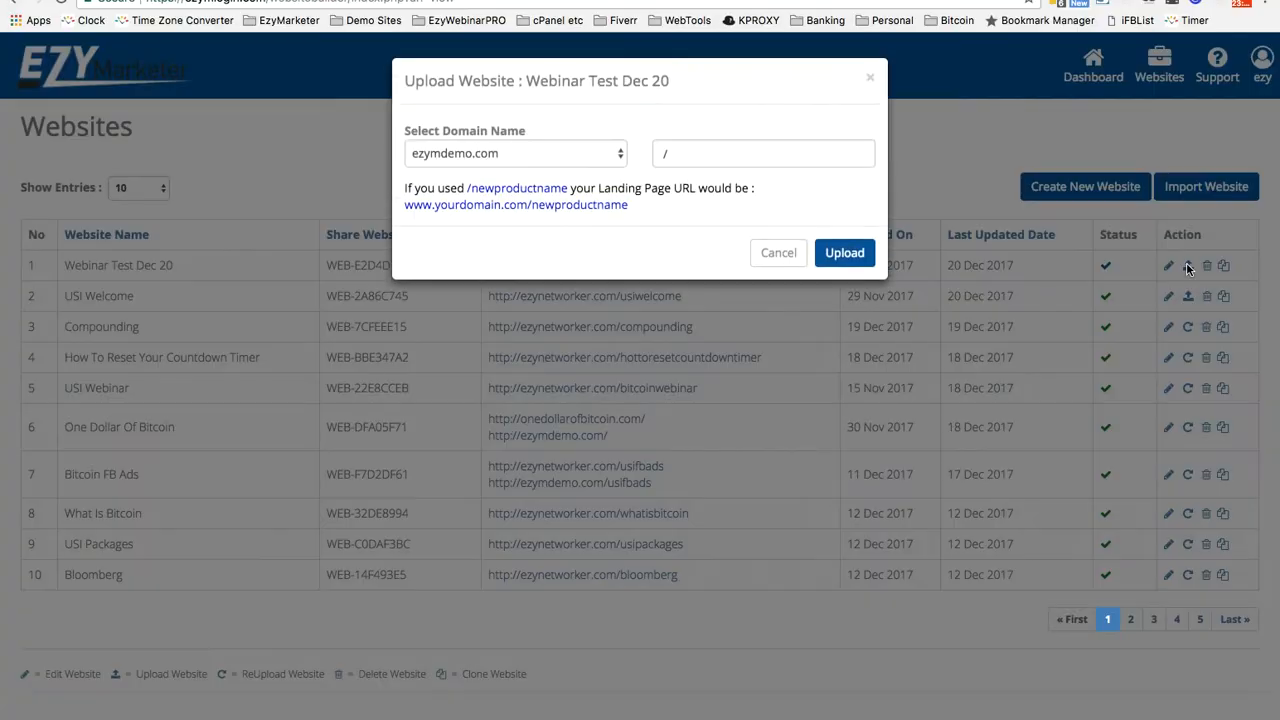
click(620, 153)
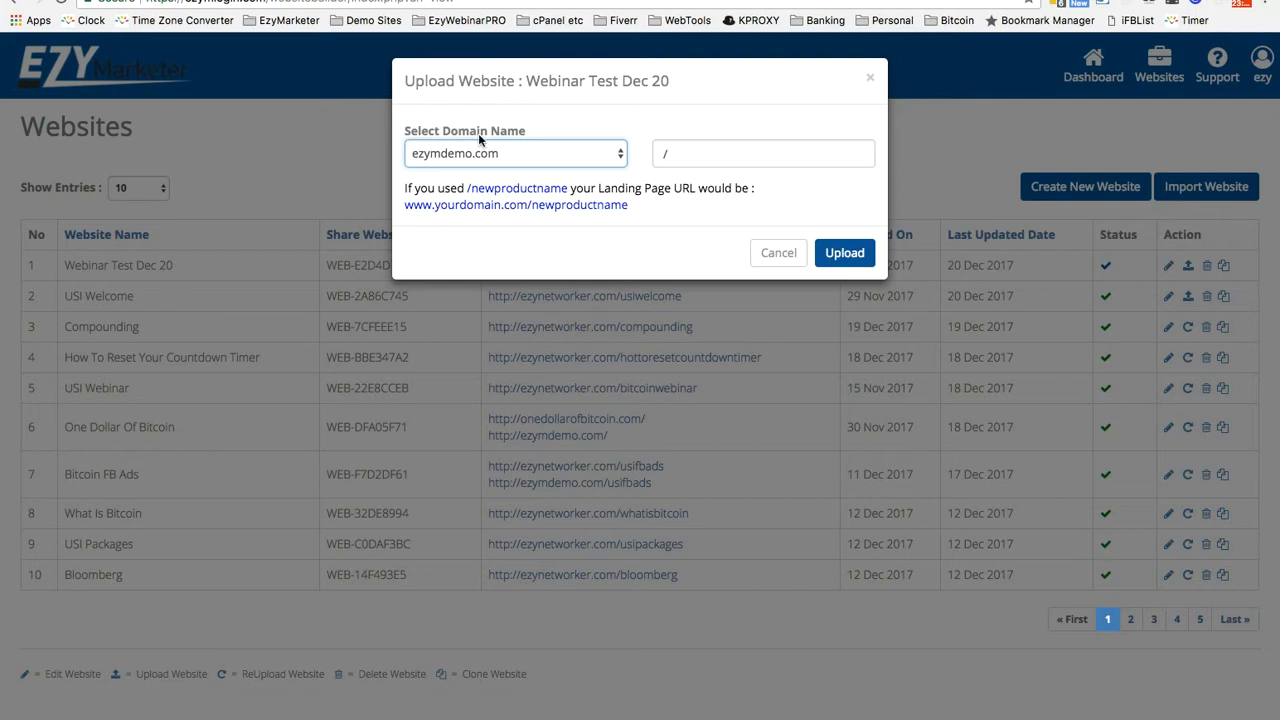
click(698, 153)
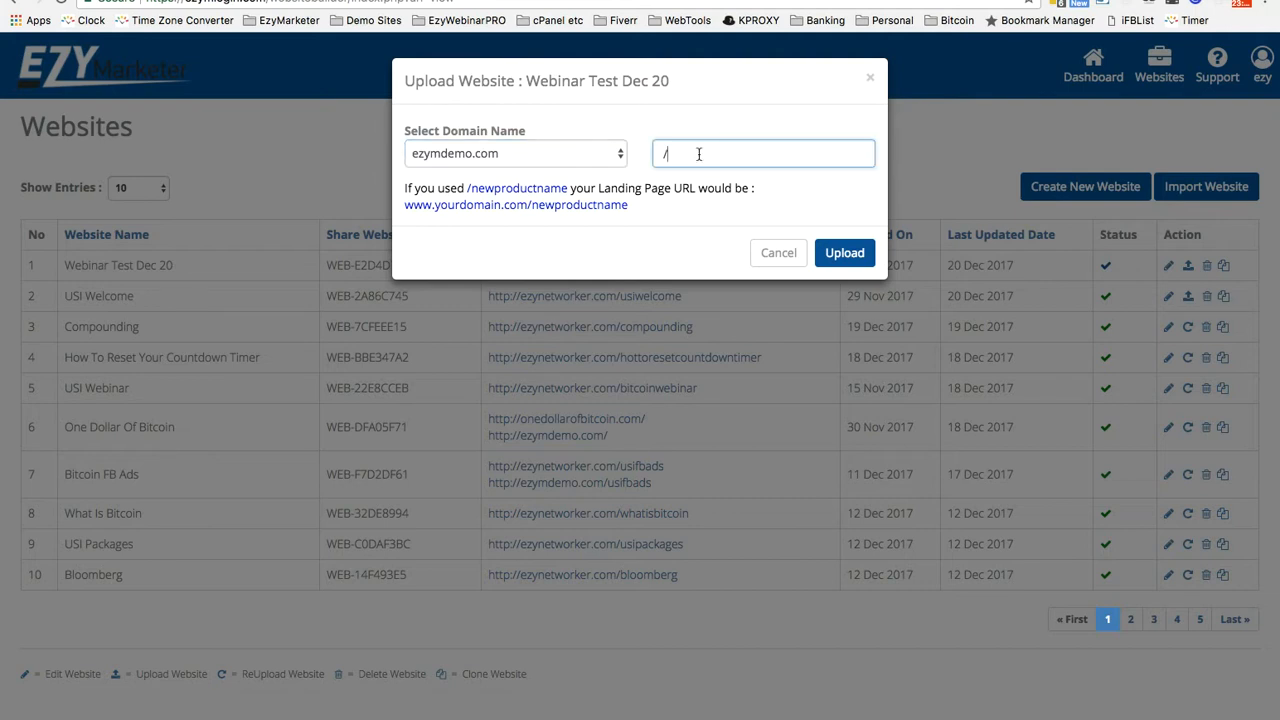
text(mu)
text(c)
click(778, 254)
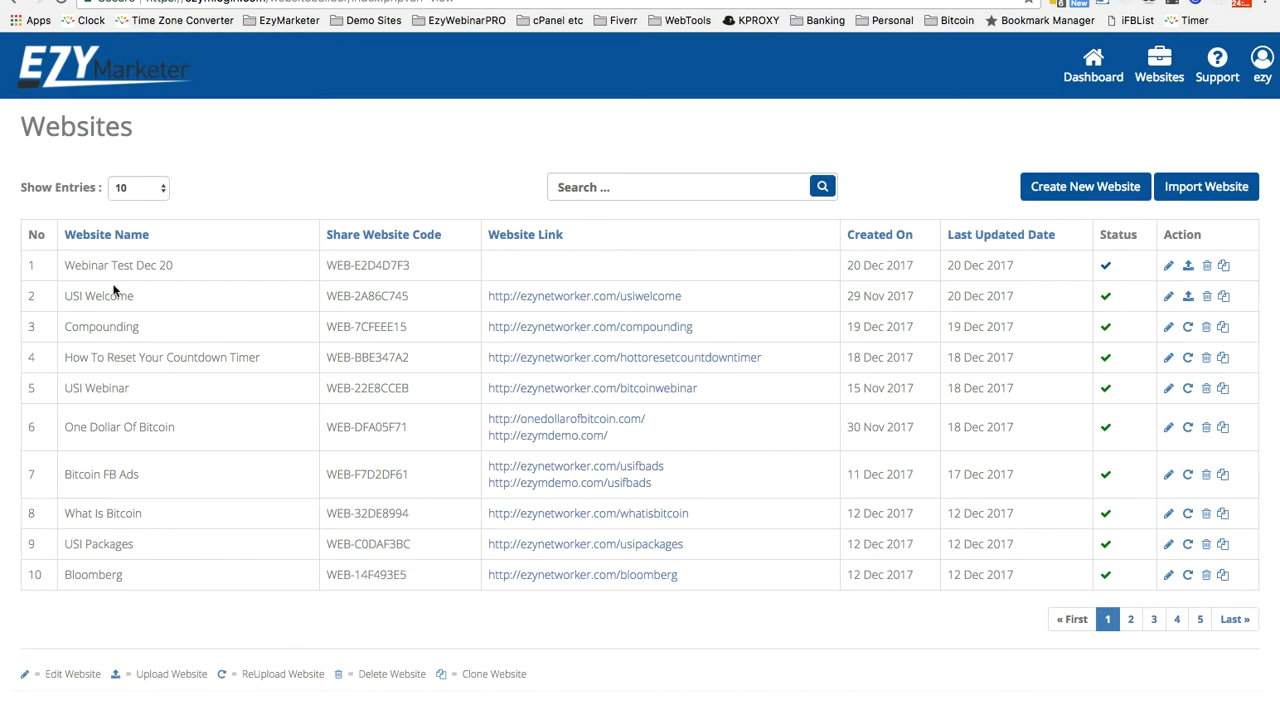
- Delete the website Webinar Test Dec 20 from the list of websites
click(1207, 266)
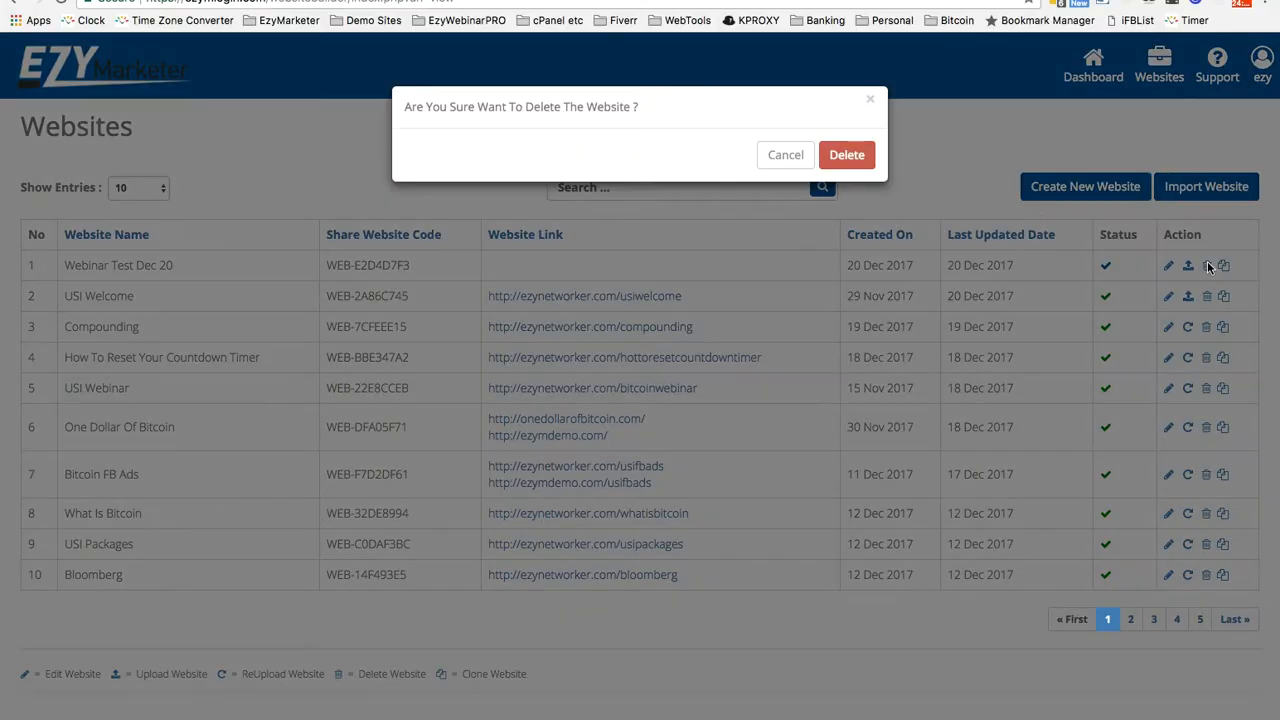
click(848, 161)
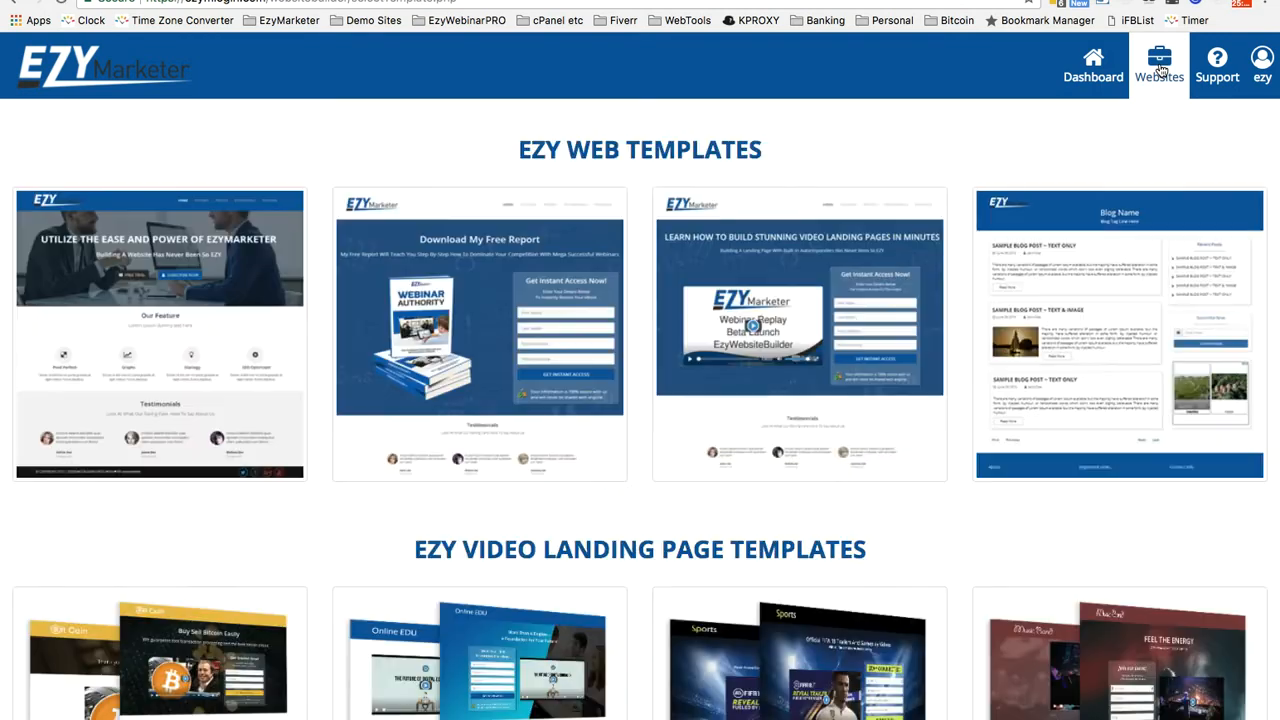
- Create an image landing page named Travel Demo from the Travel template
scroll(983, 390, down, 5)
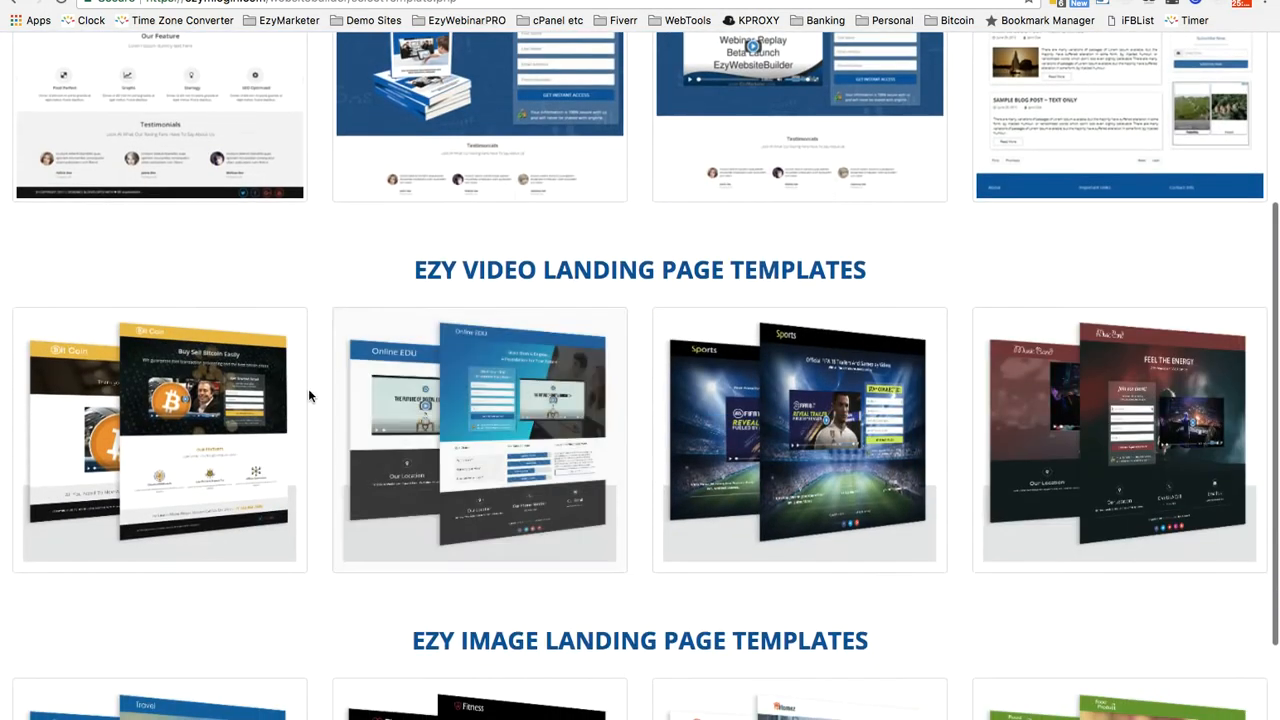
scroll(895, 406, down, 1)
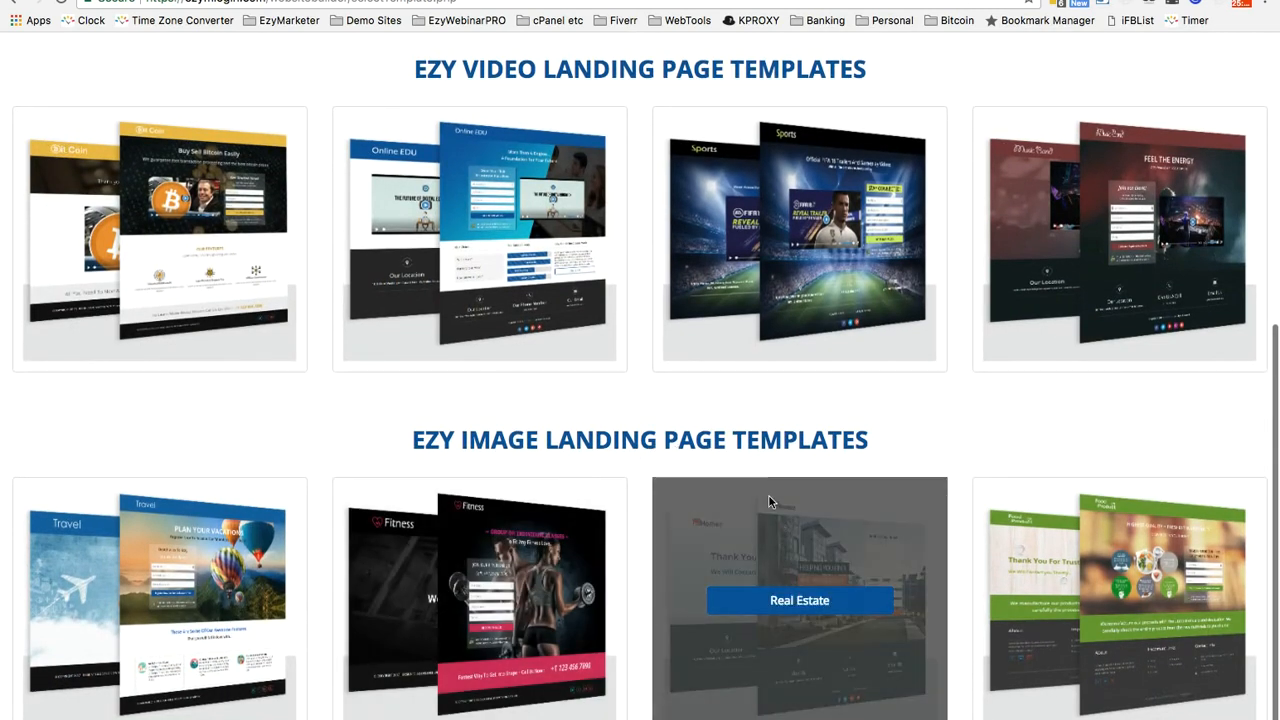
mouse_move(212, 561)
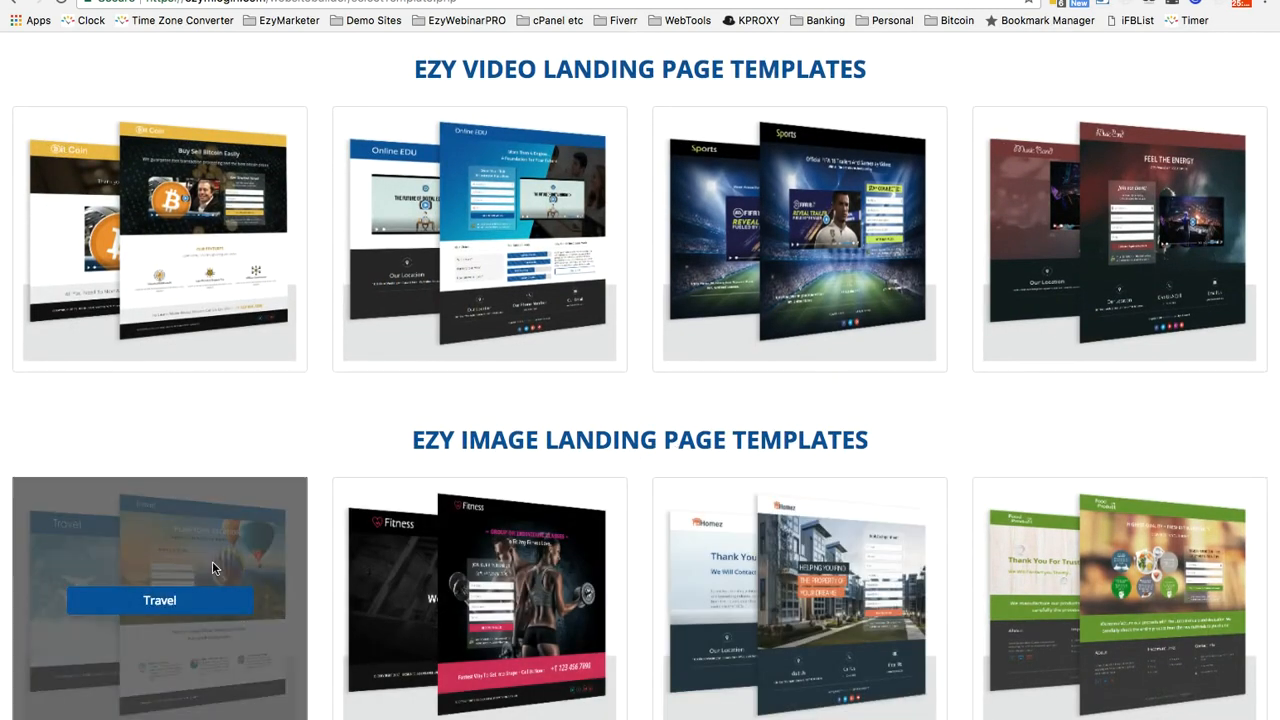
click(170, 604)
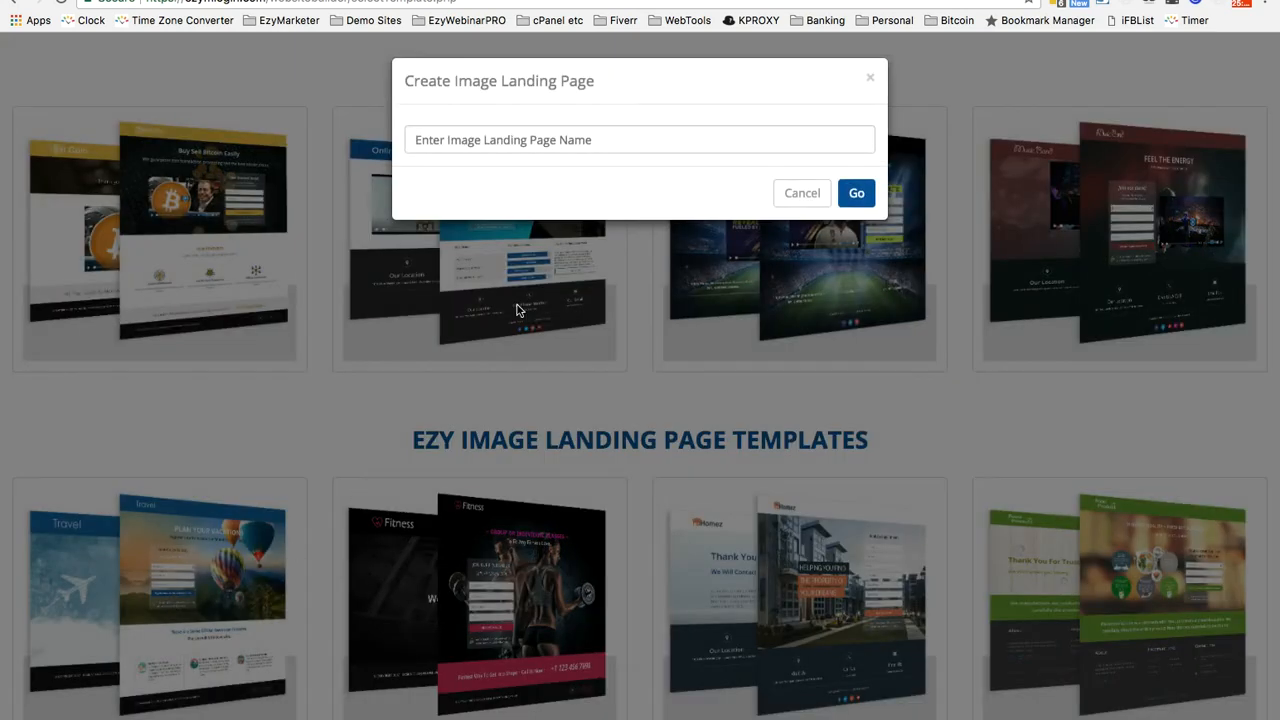
click(634, 138)
text(Trav)
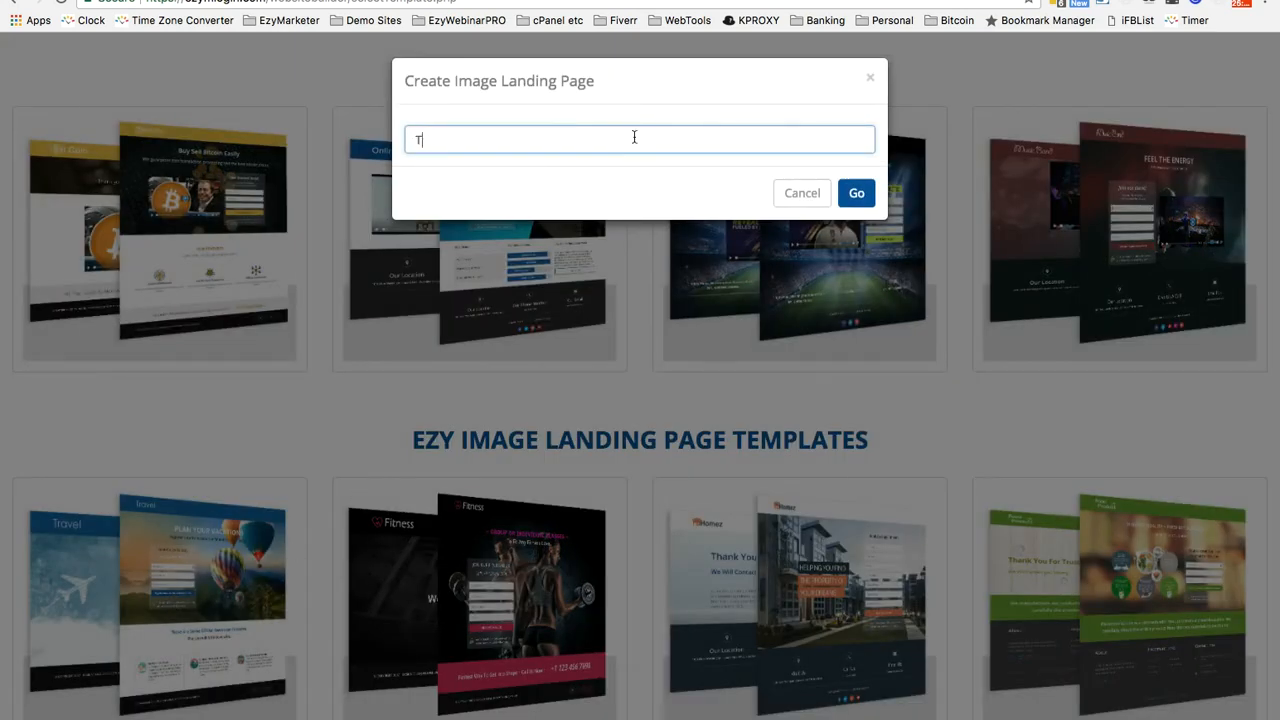
text(el Demo)
click(856, 196)
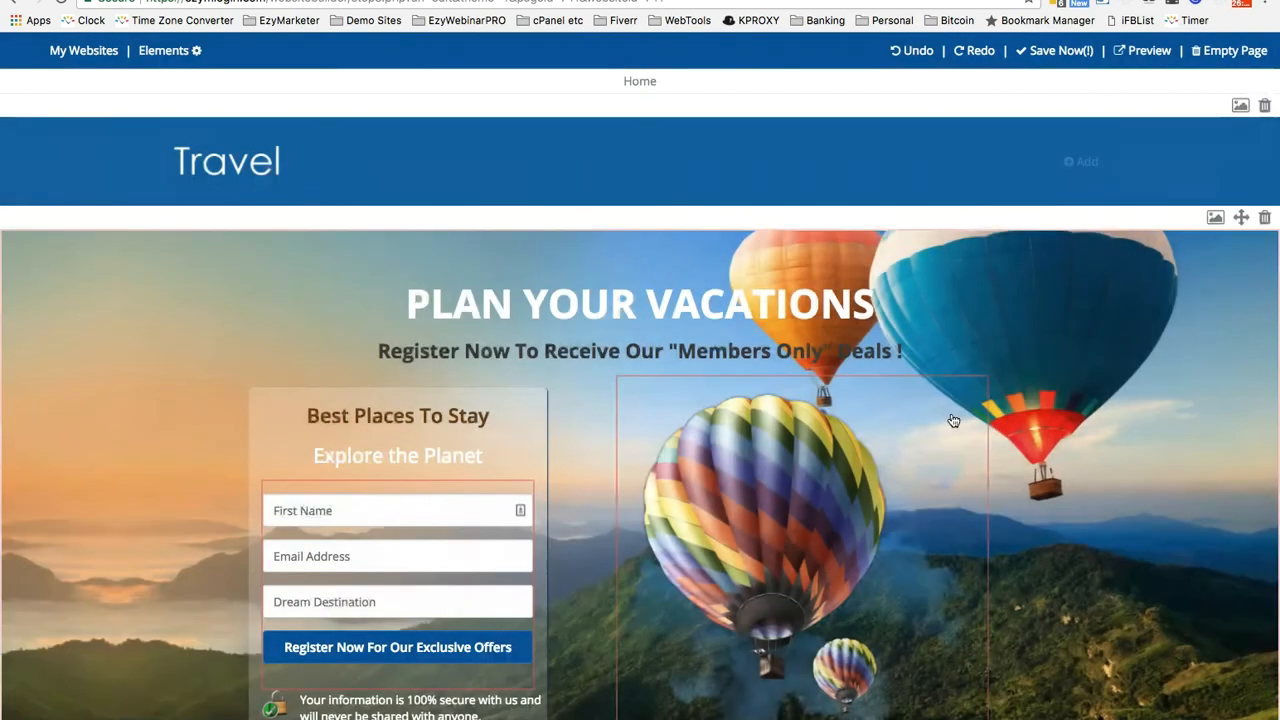
- Review the Travel home page's sections, the third feature's image settings and the opt-in form's field and contact list settings
scroll(1237, 483, down, 1)
scroll(1237, 483, down, 4)
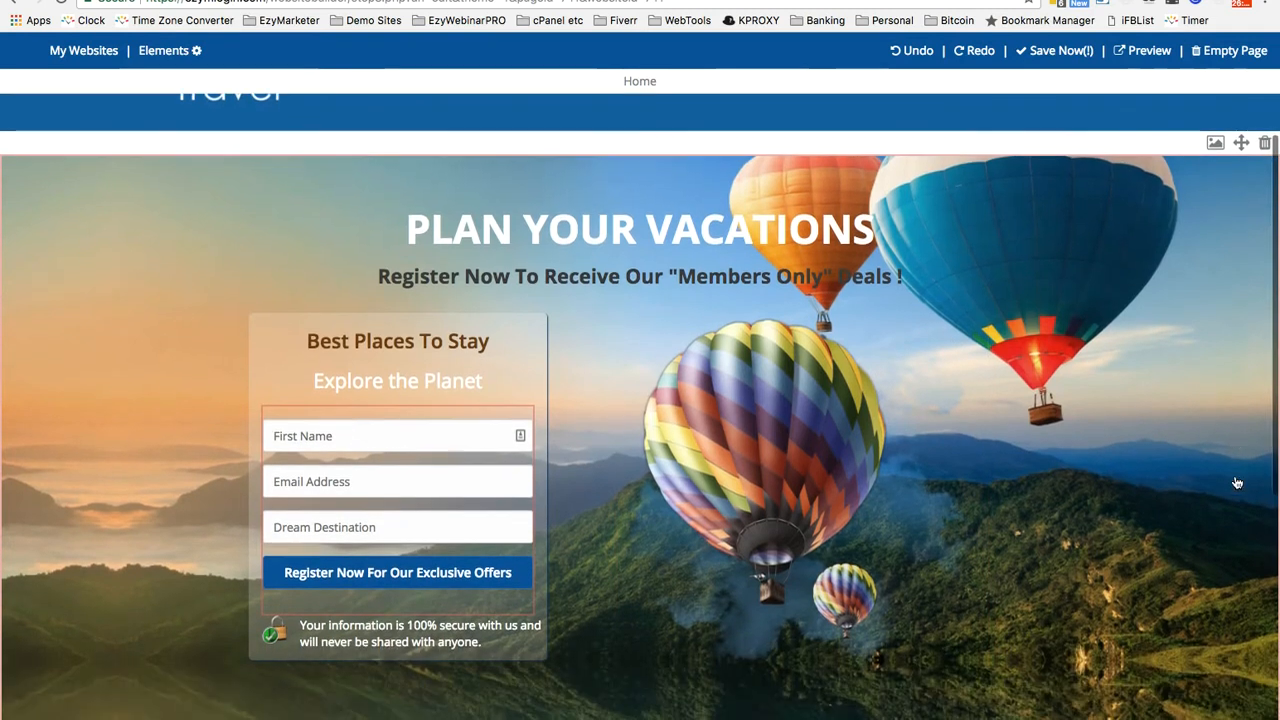
scroll(1237, 483, down, 5)
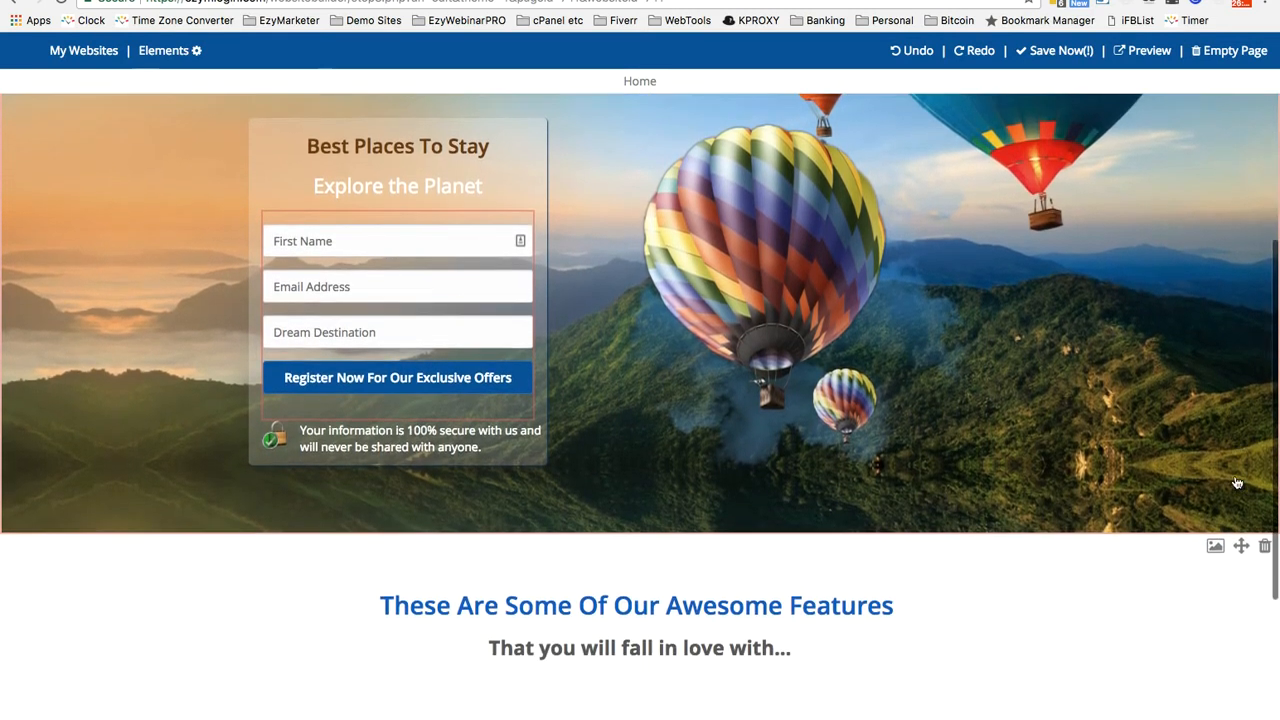
scroll(1128, 482, down, 3)
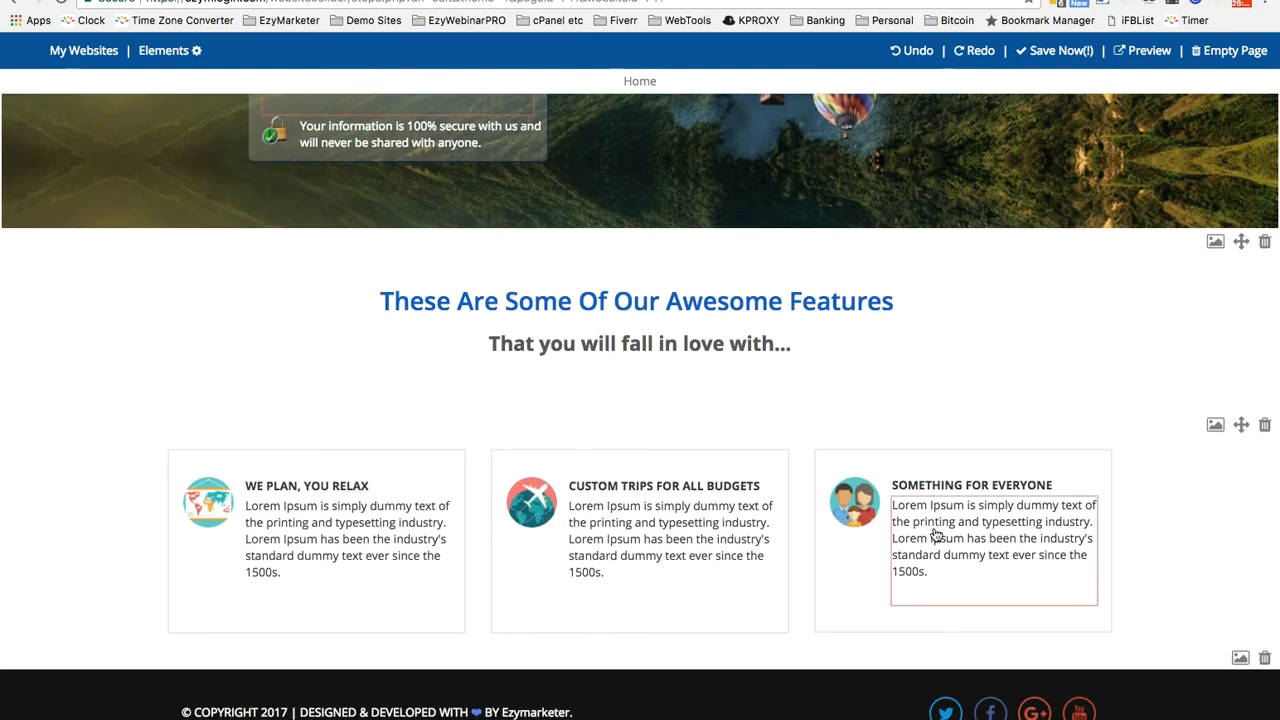
click(856, 506)
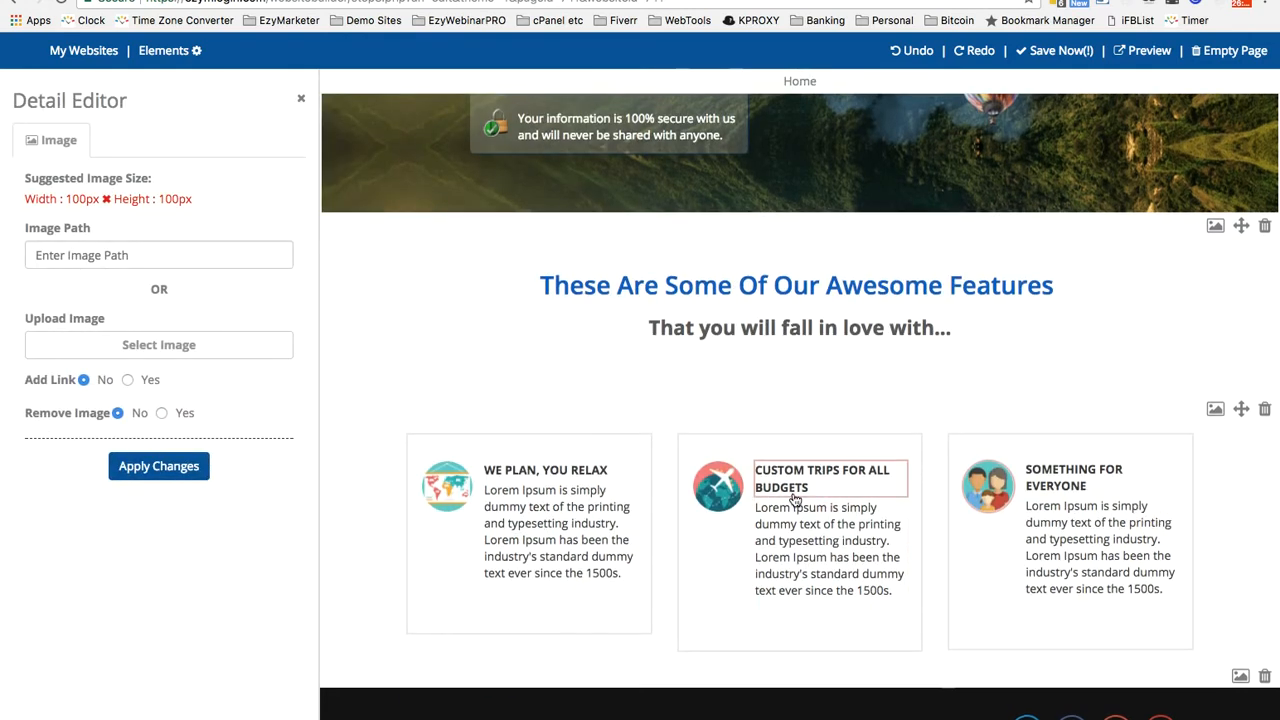
scroll(795, 500, up, 5)
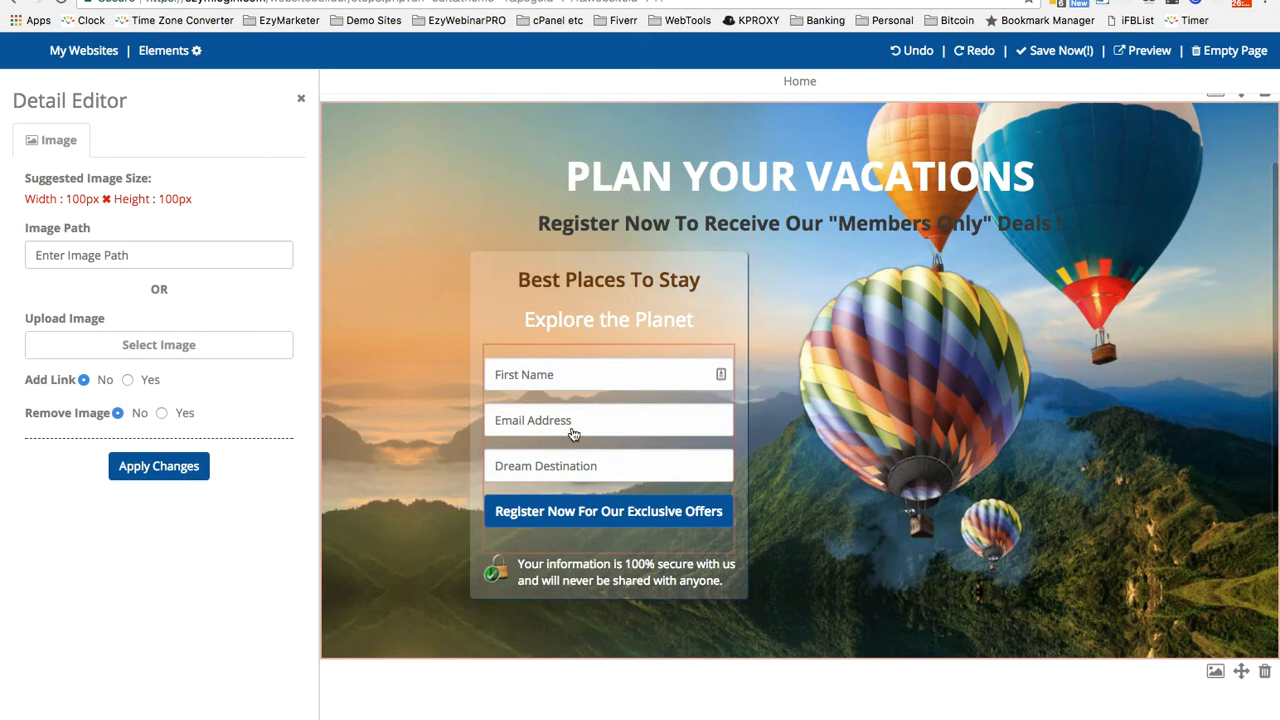
click(575, 428)
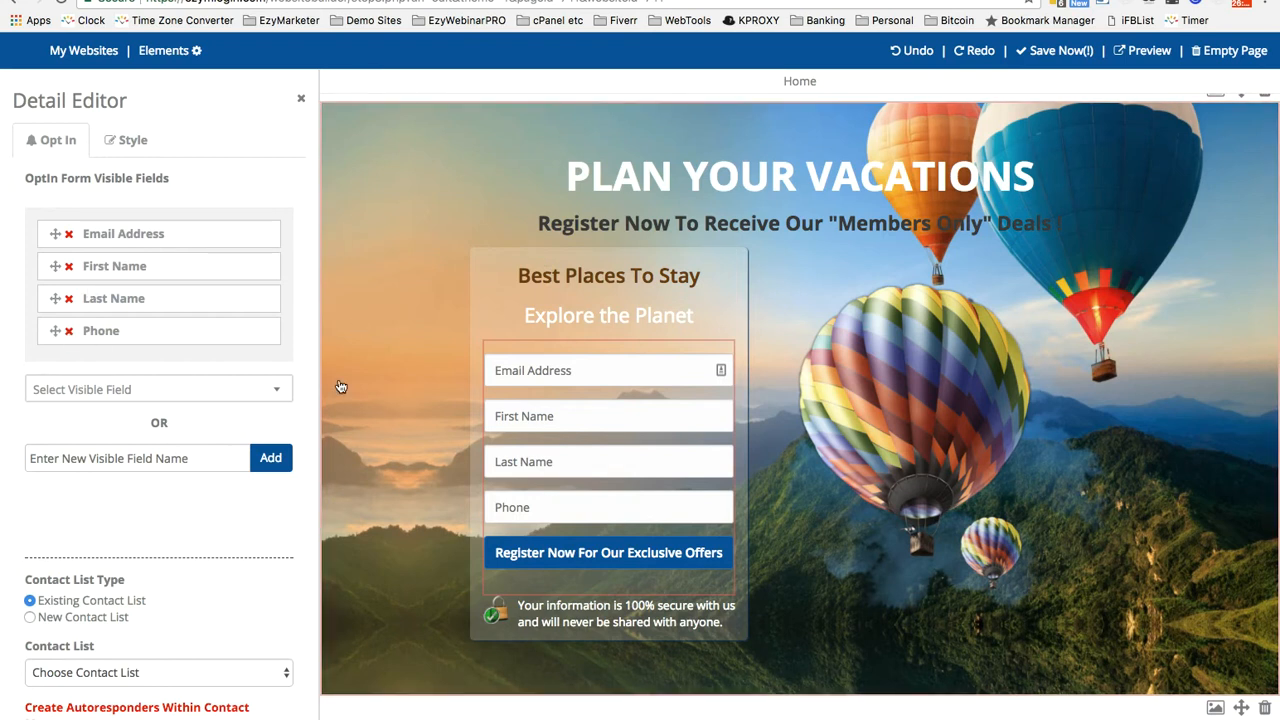
scroll(866, 433, up, 2)
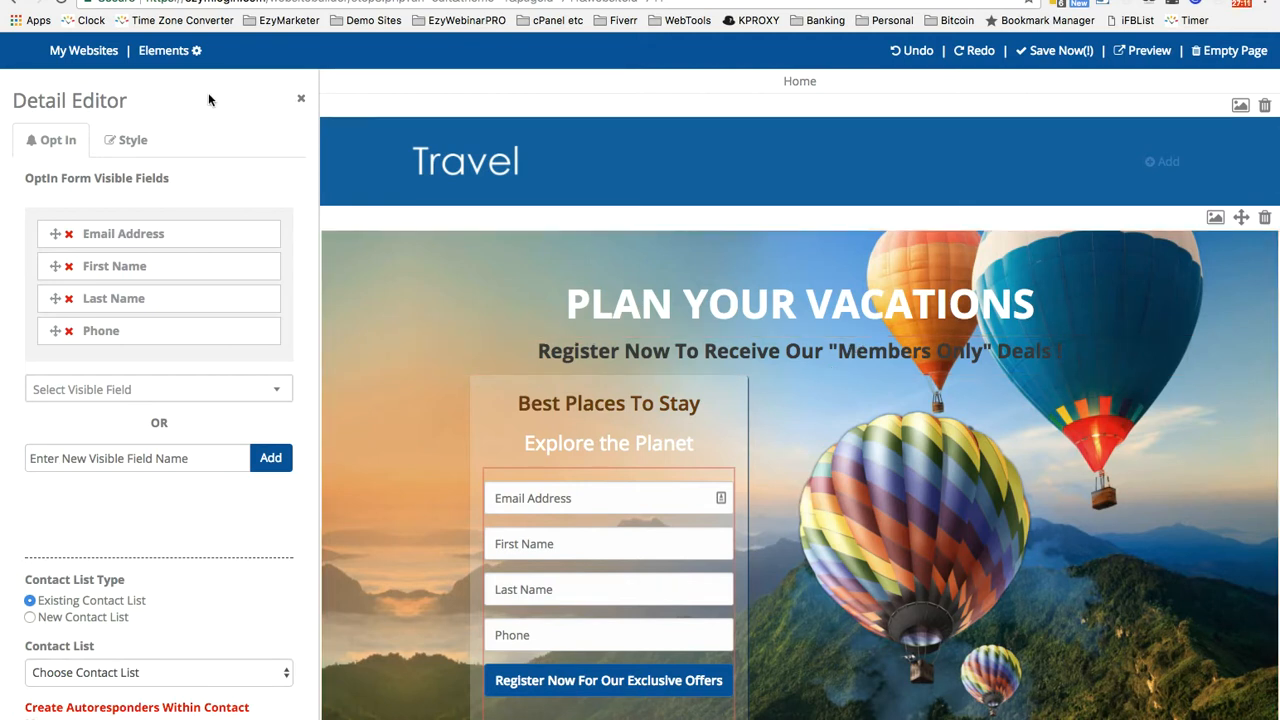
click(300, 99)
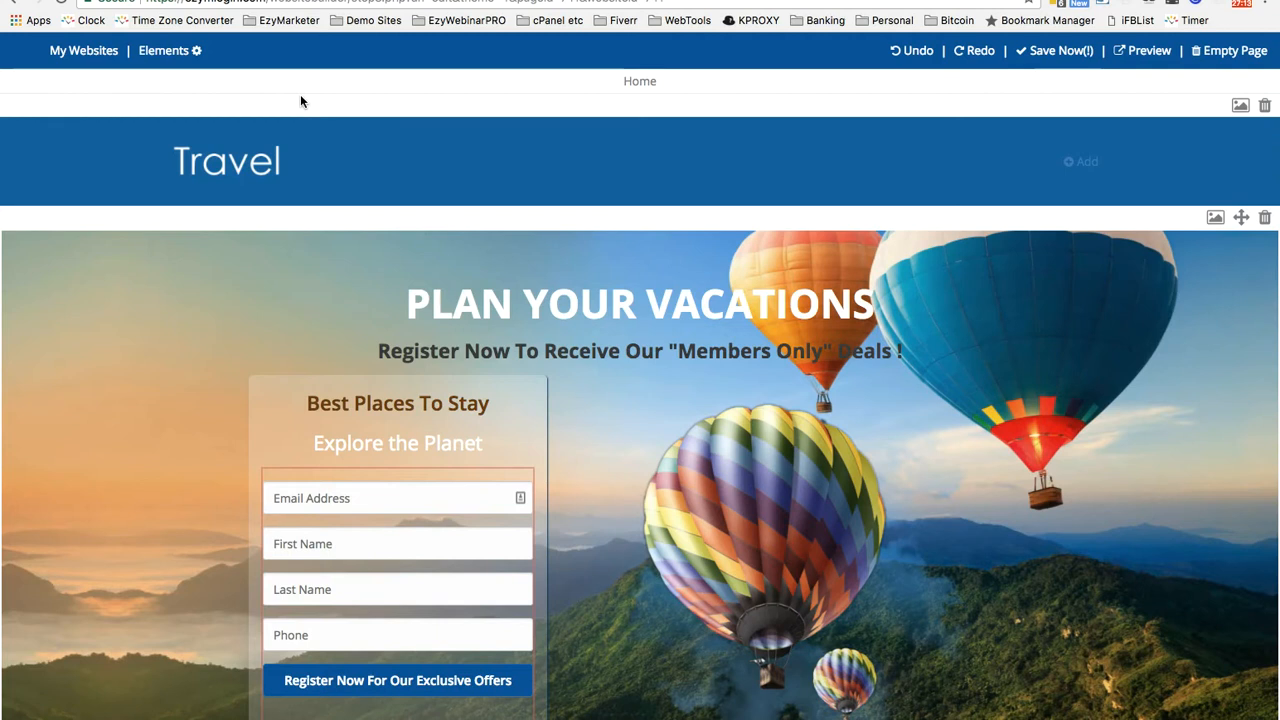
- Open the Thankyou page and change its main heading to "Thank You Requesting Our Ebook!"
click(170, 57)
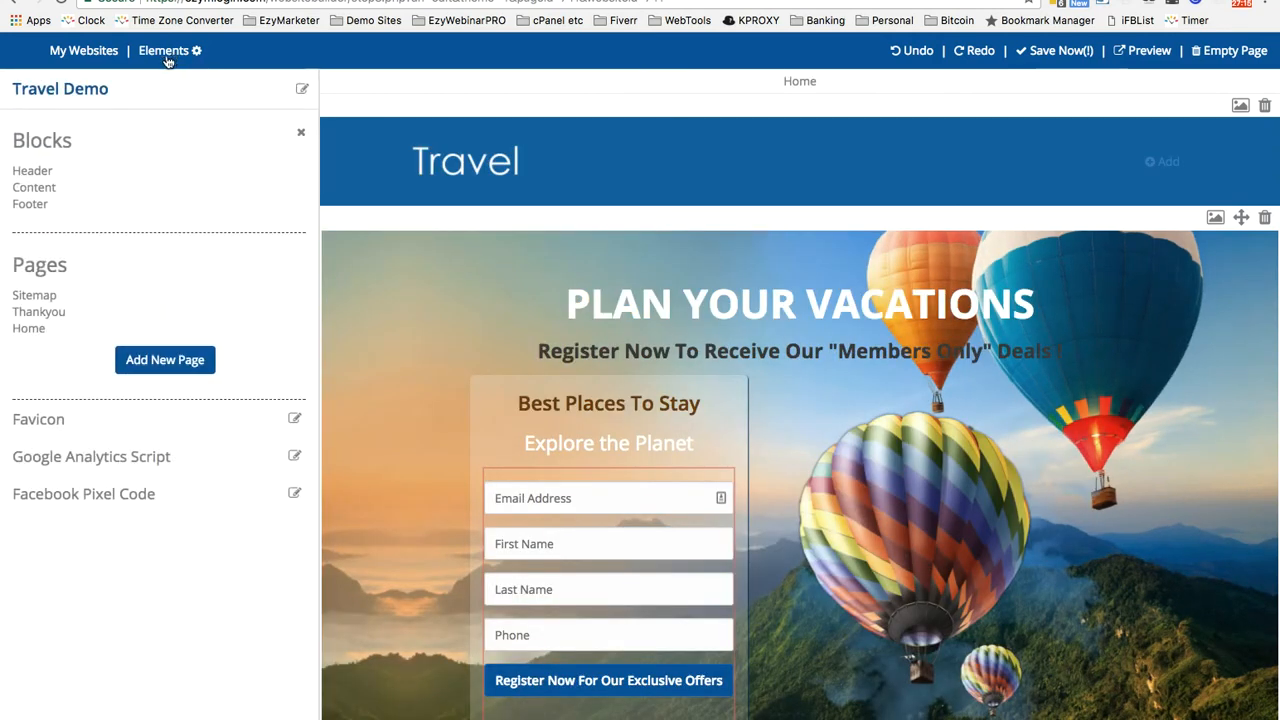
click(52, 312)
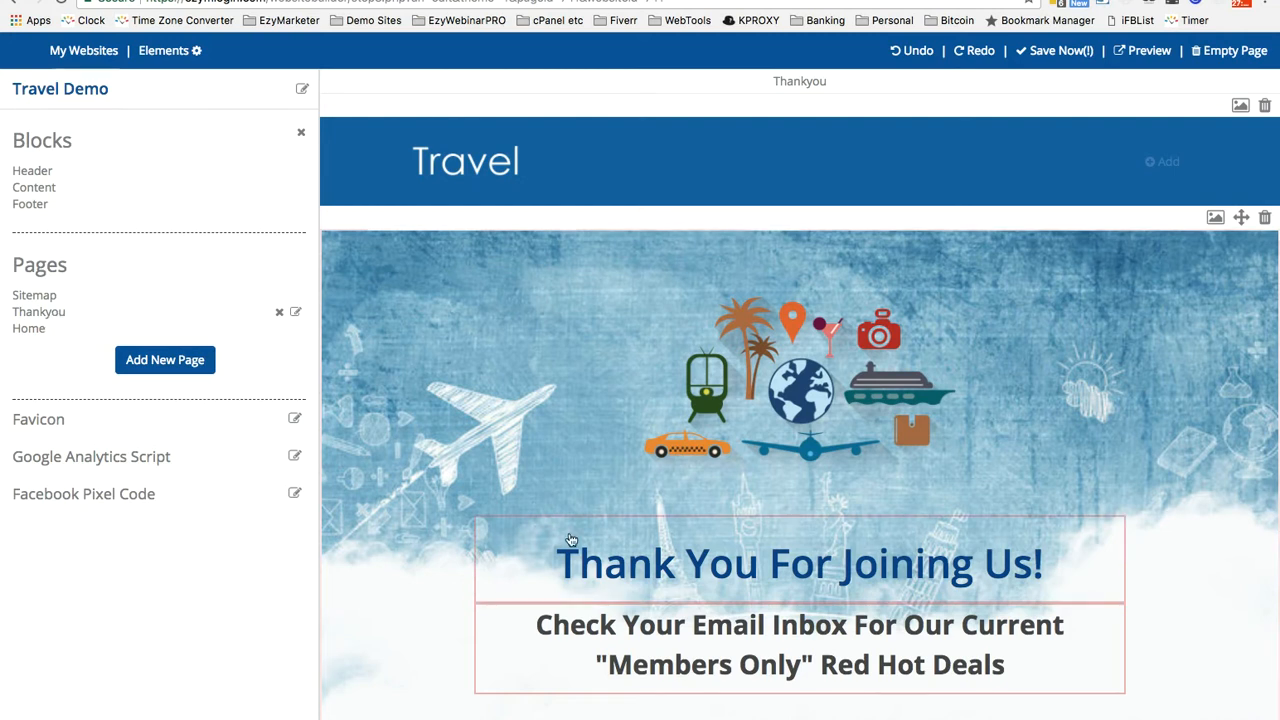
click(815, 563)
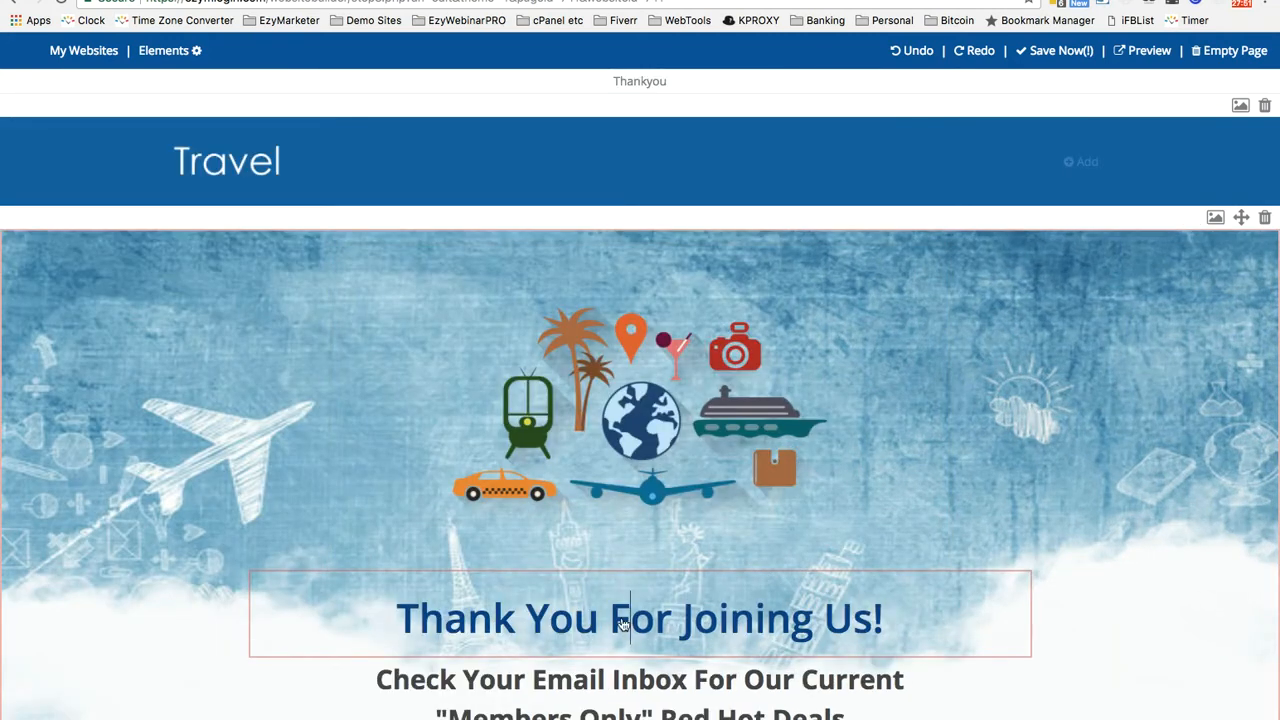
drag(610, 618, 867, 618)
text(Requesting)
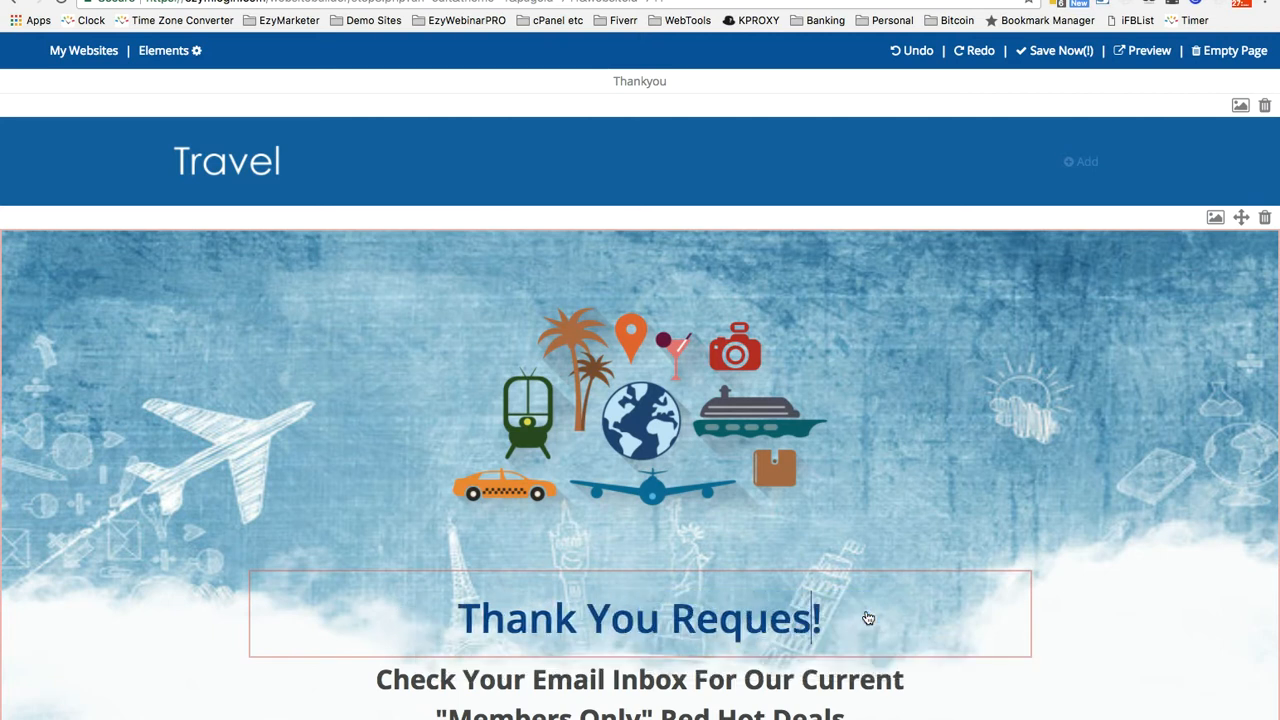
text( Our )
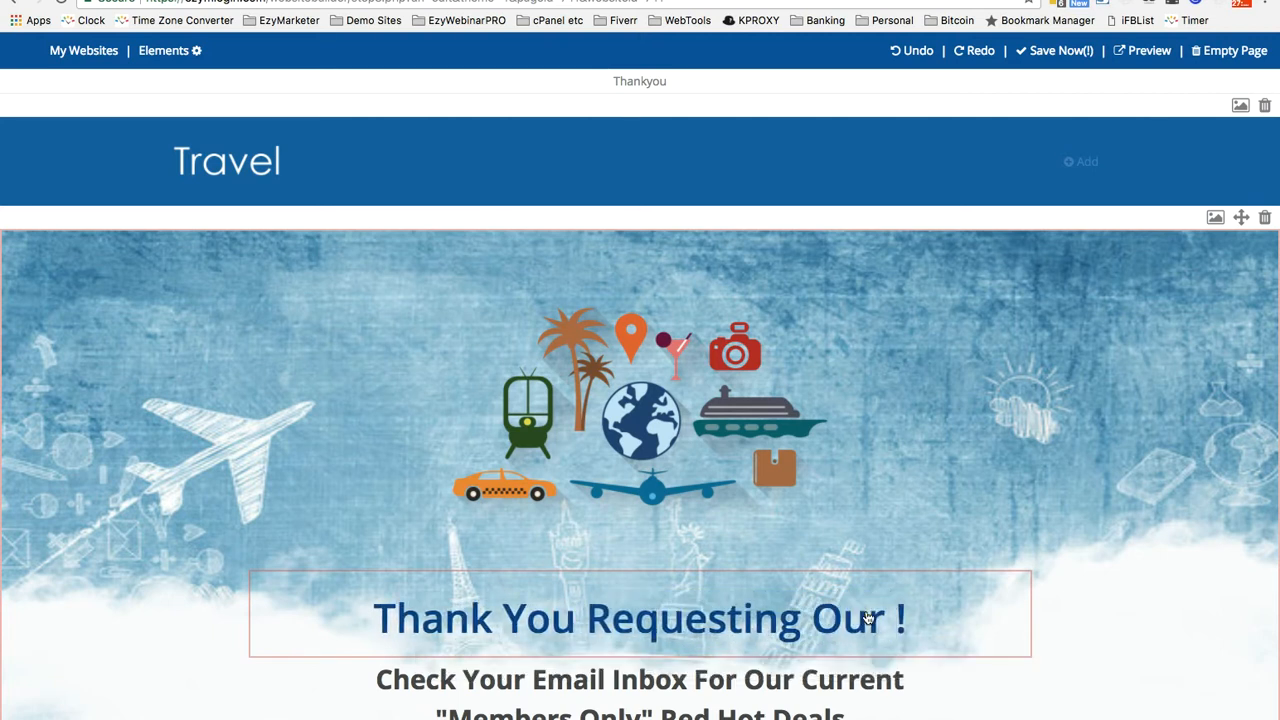
text(Ebook)
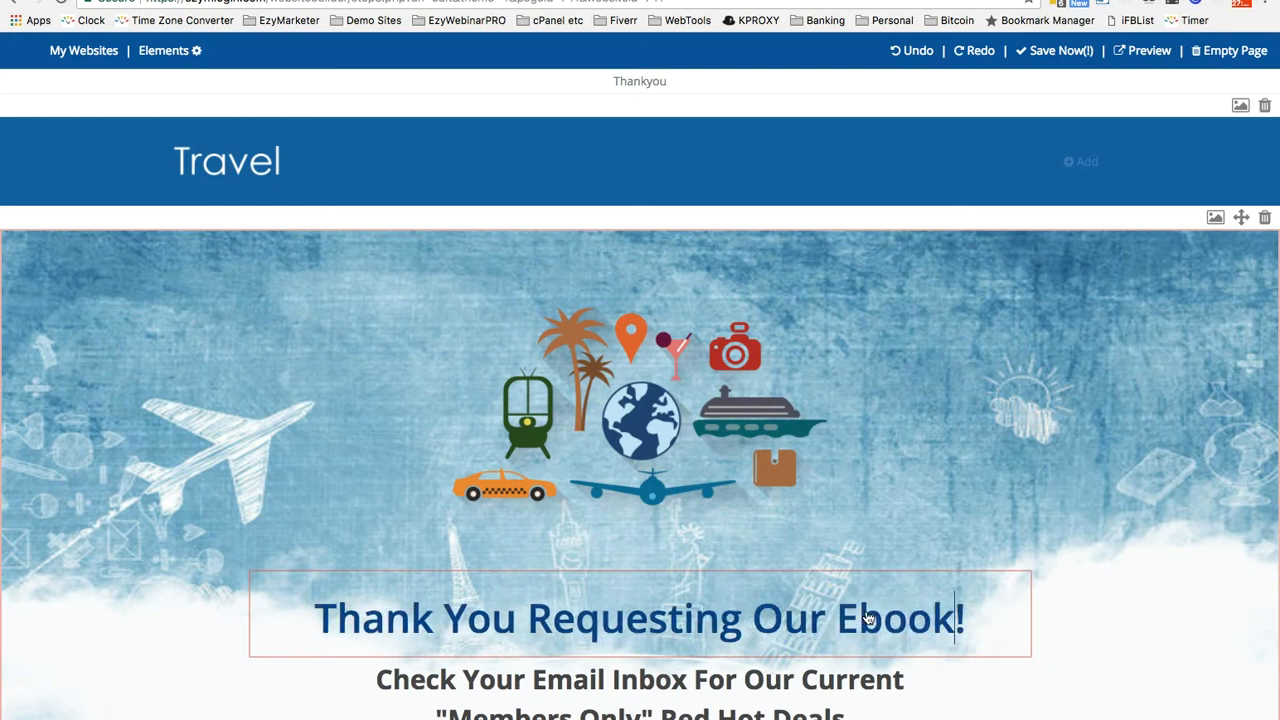
- Replace the Thankyou page's subheading with "Click Here To Download Your FREE Copy Of Our ?? Ebook"
scroll(866, 628, down, 3)
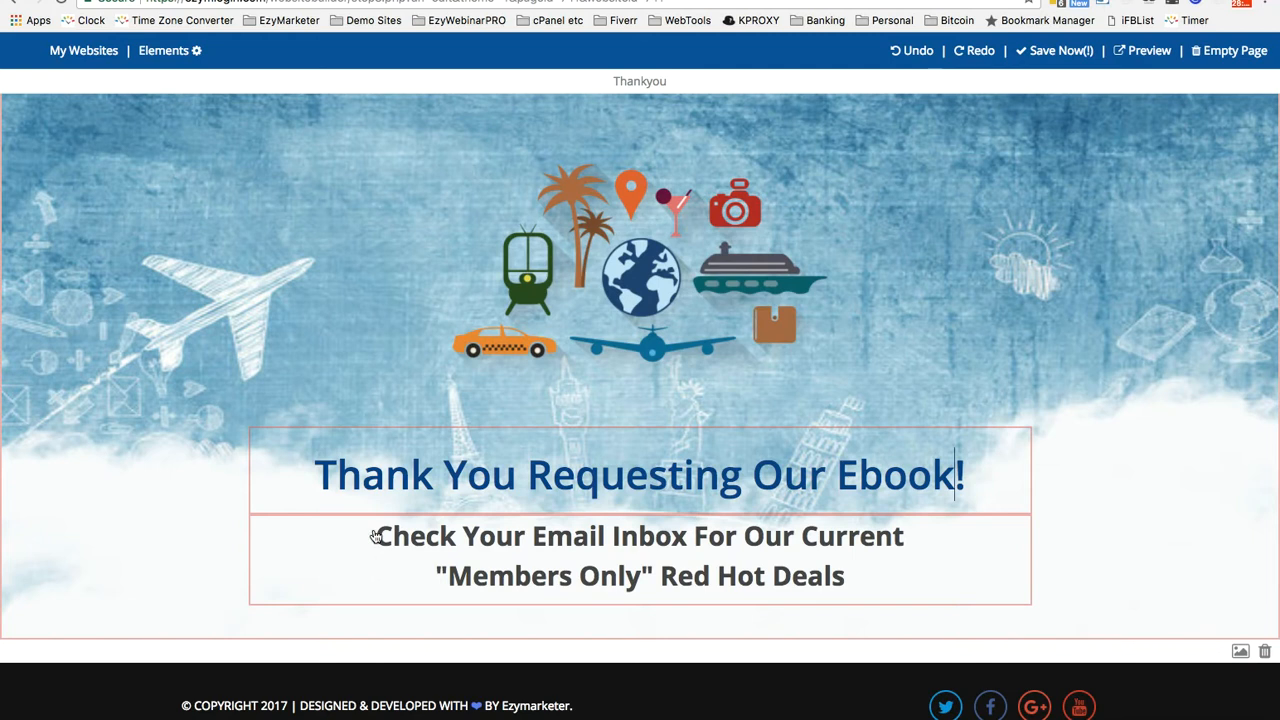
drag(374, 534, 864, 575)
text(C)
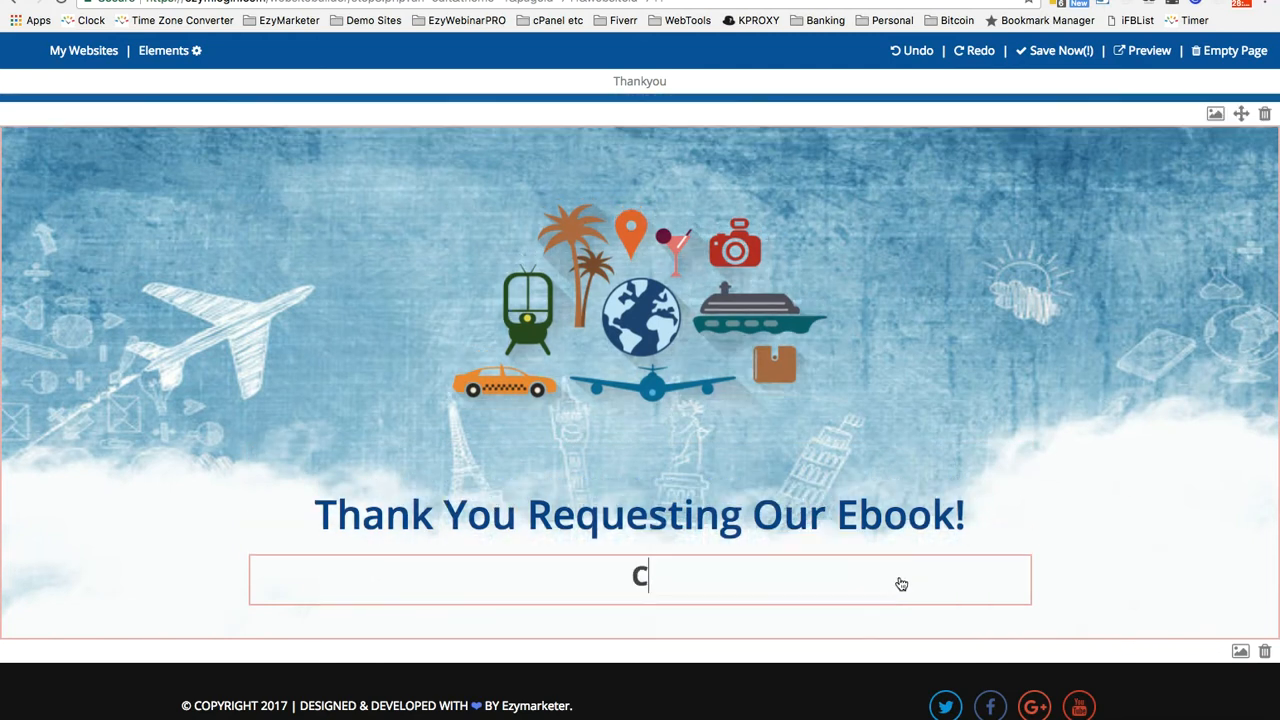
text(lick Here To )
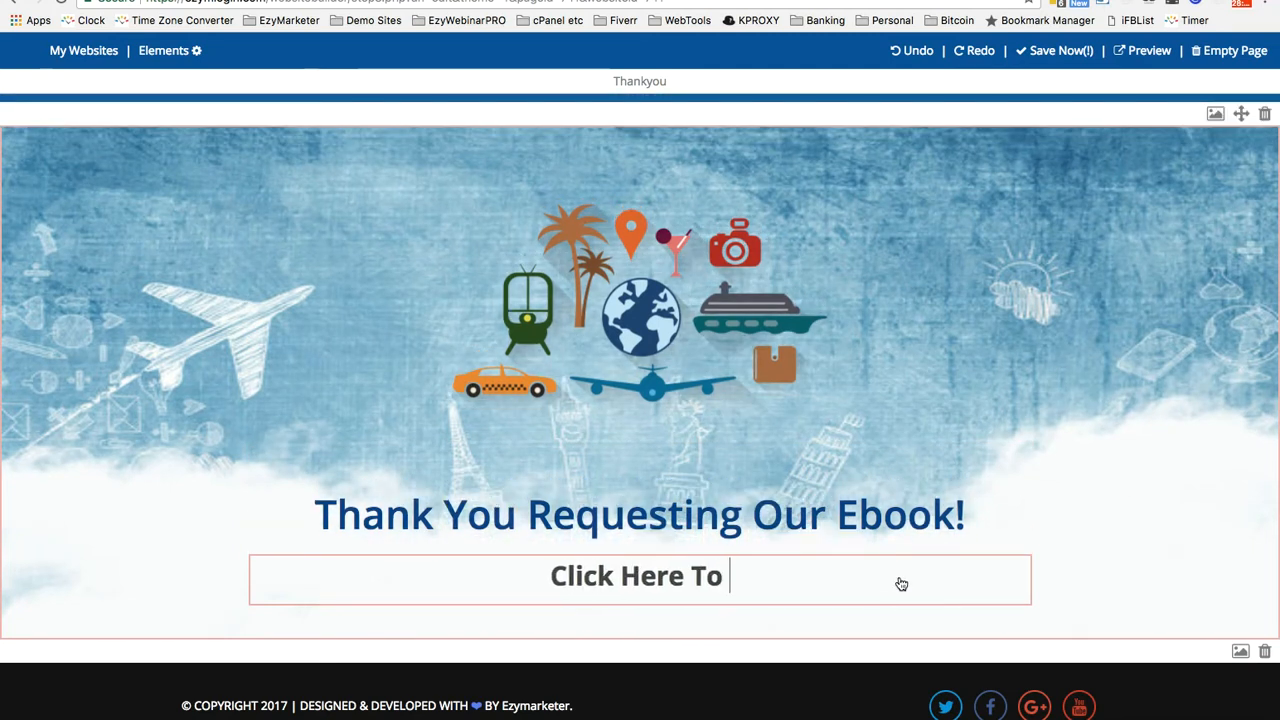
text(Download )
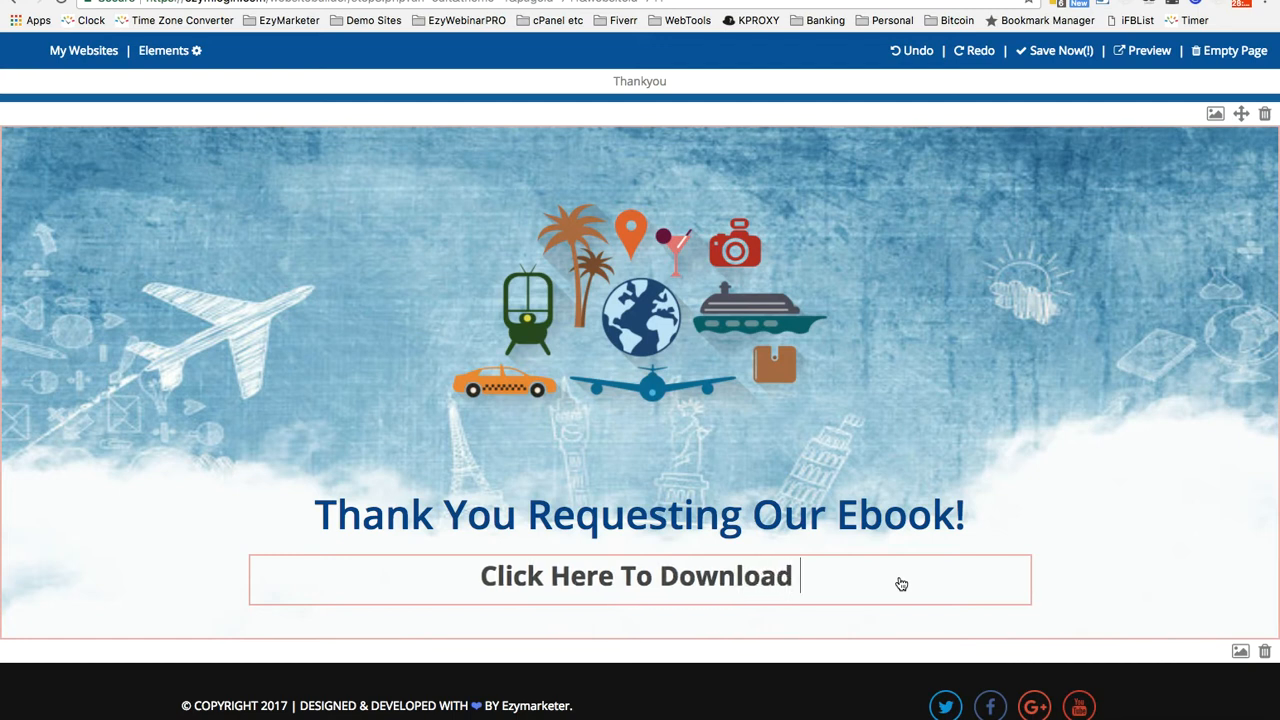
text(Your )
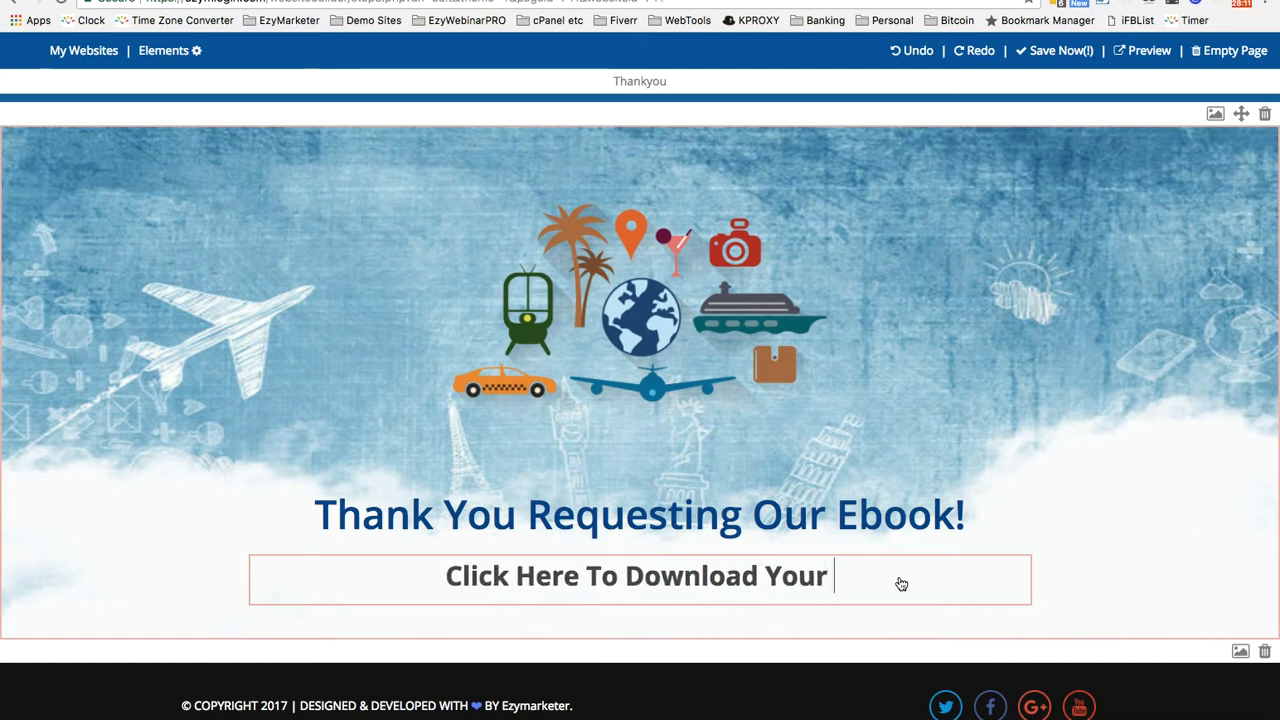
text(Fee)
key(BackSpace)
key(BackSpace)
text(R)
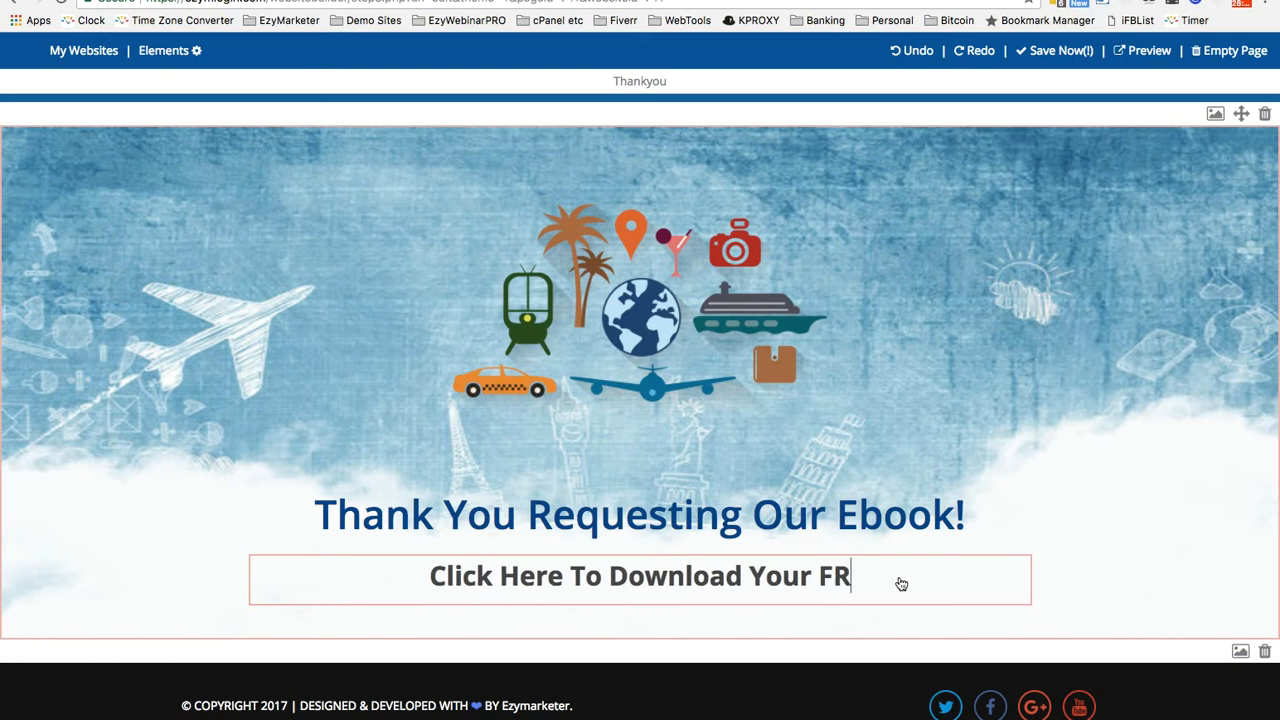
text(EE Copy)
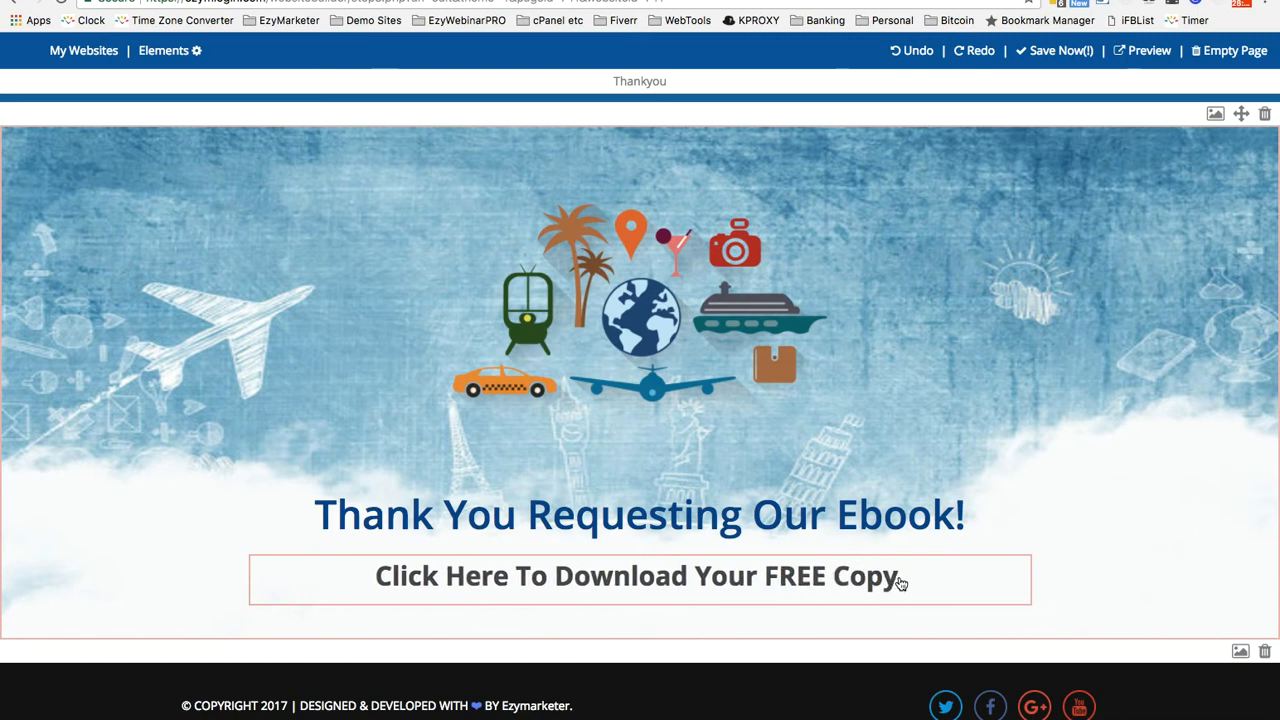
text( Of Our)
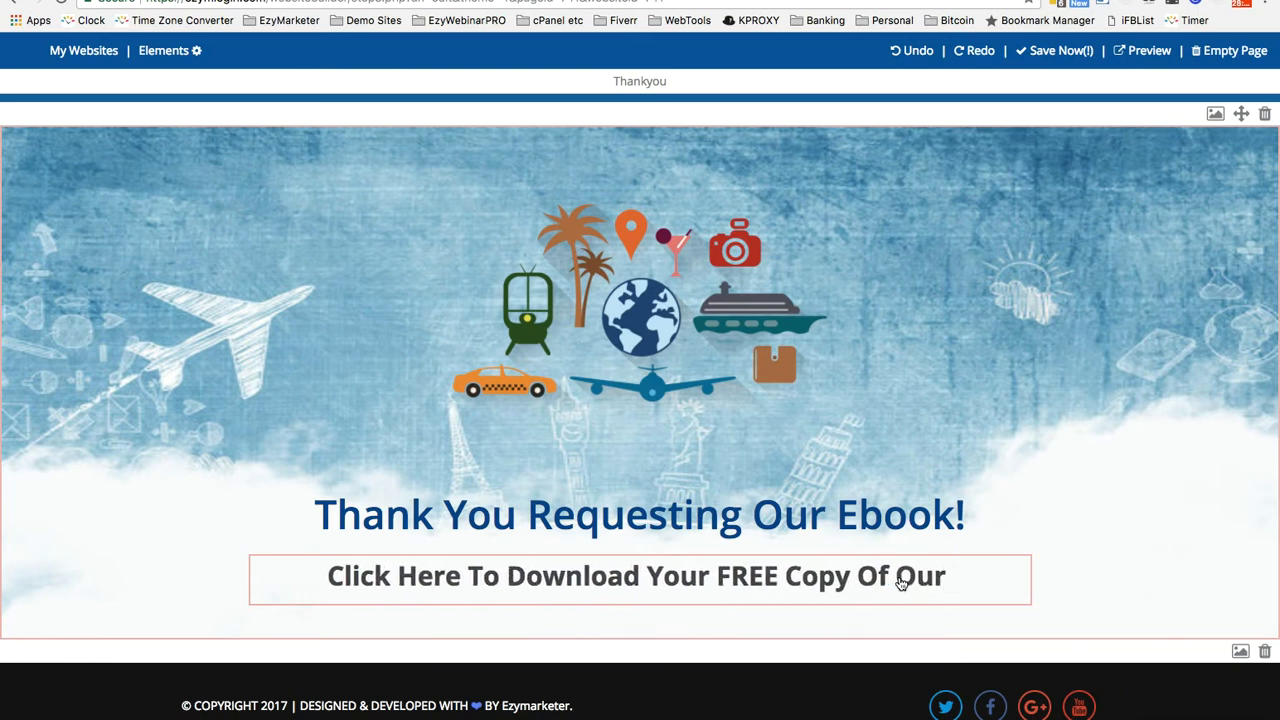
text( ?? Ebook)
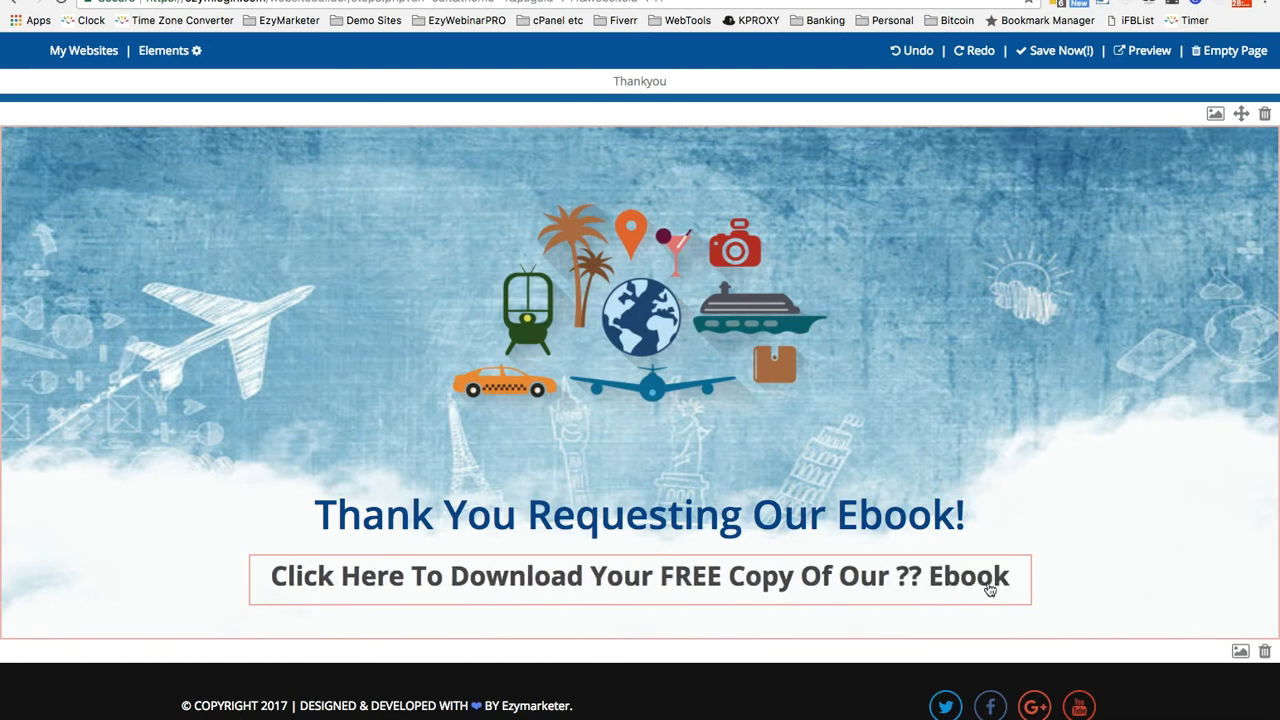
- Open the link address entry for the words "Click Here" in the subheading
click(273, 577)
drag(277, 579, 400, 584)
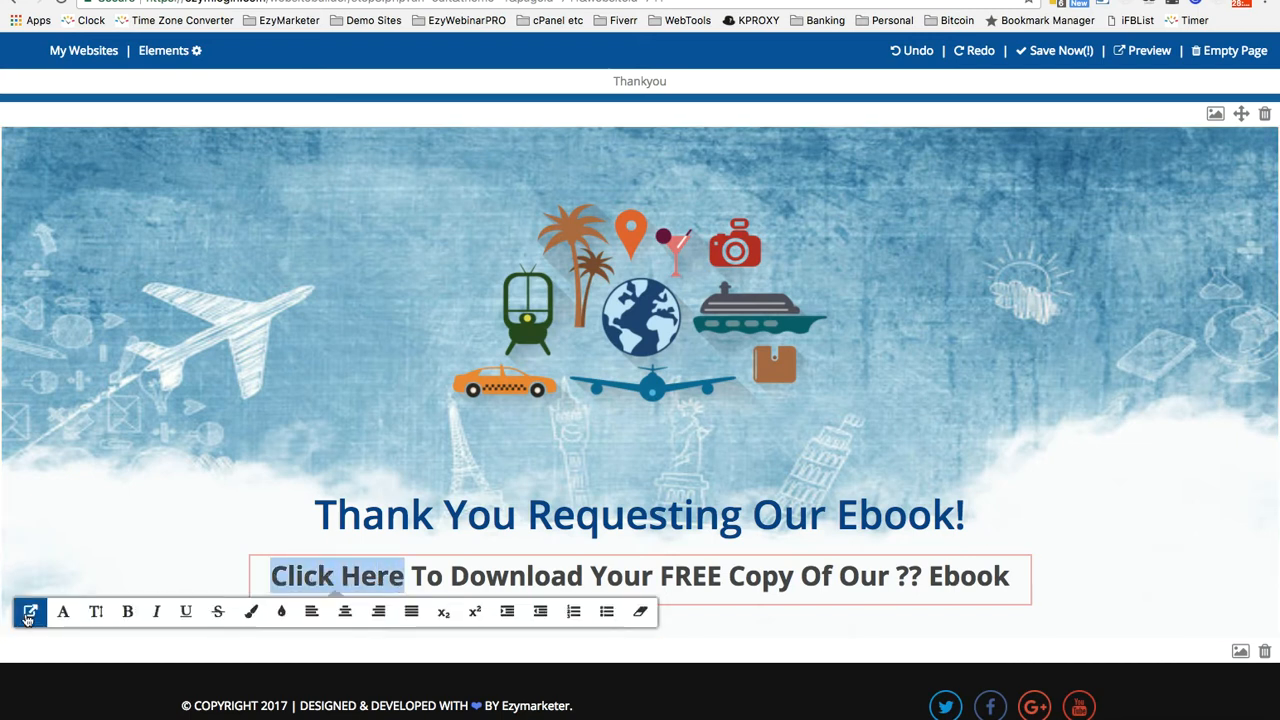
click(29, 614)
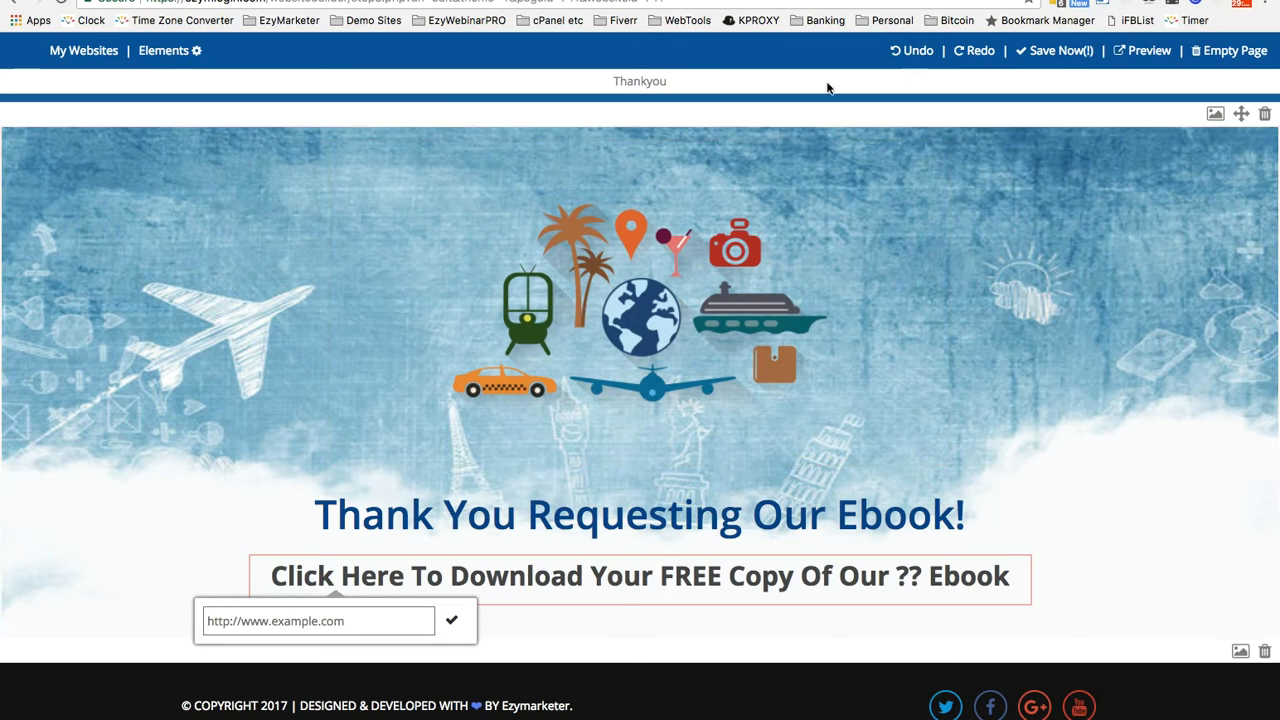
- Save the Thankyou page and delete the website Travel Demo from the list of websites
click(1056, 50)
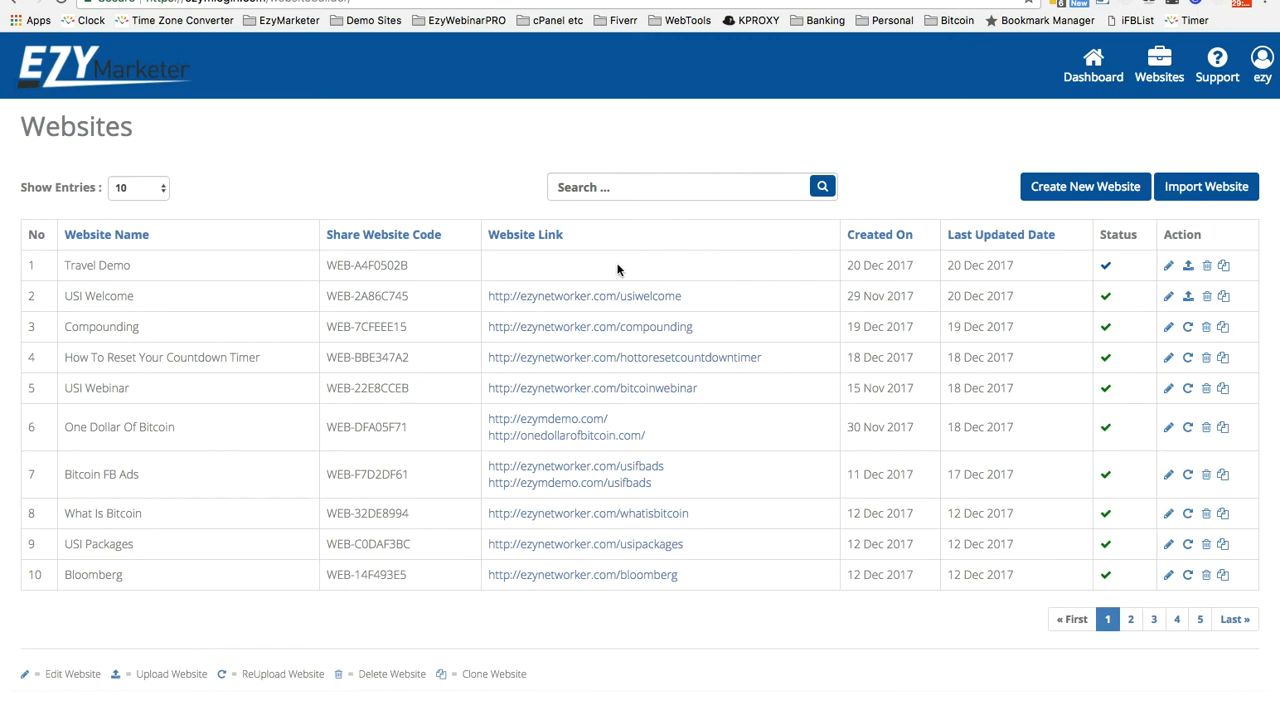
click(1208, 268)
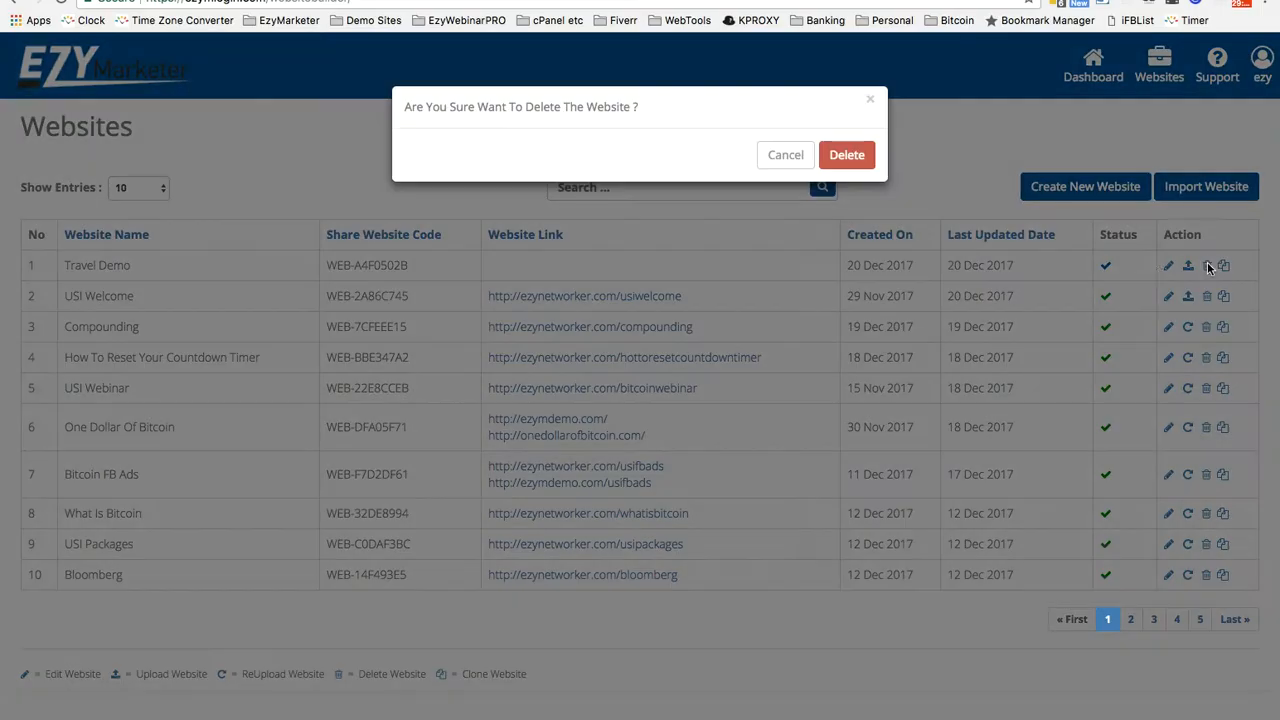
click(850, 157)
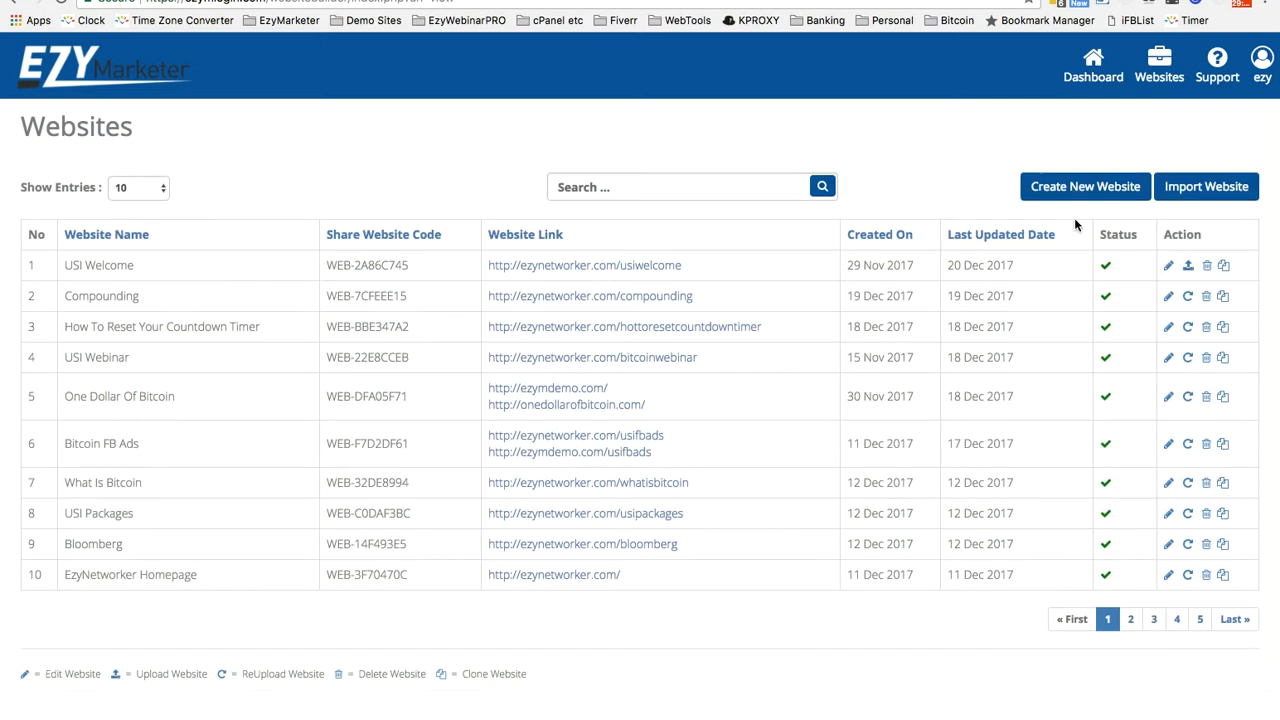
- Create a new website named Webinar Test Dec 20
click(1072, 190)
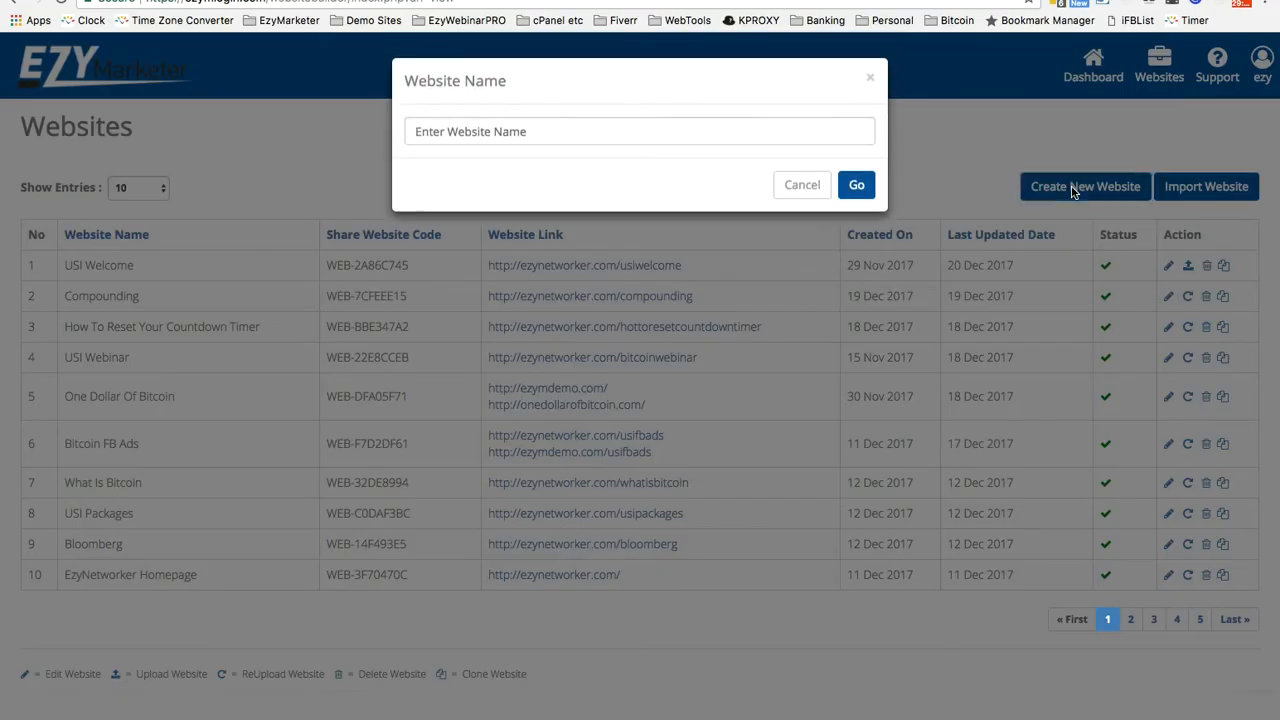
click(770, 134)
text(Webinar Tes)
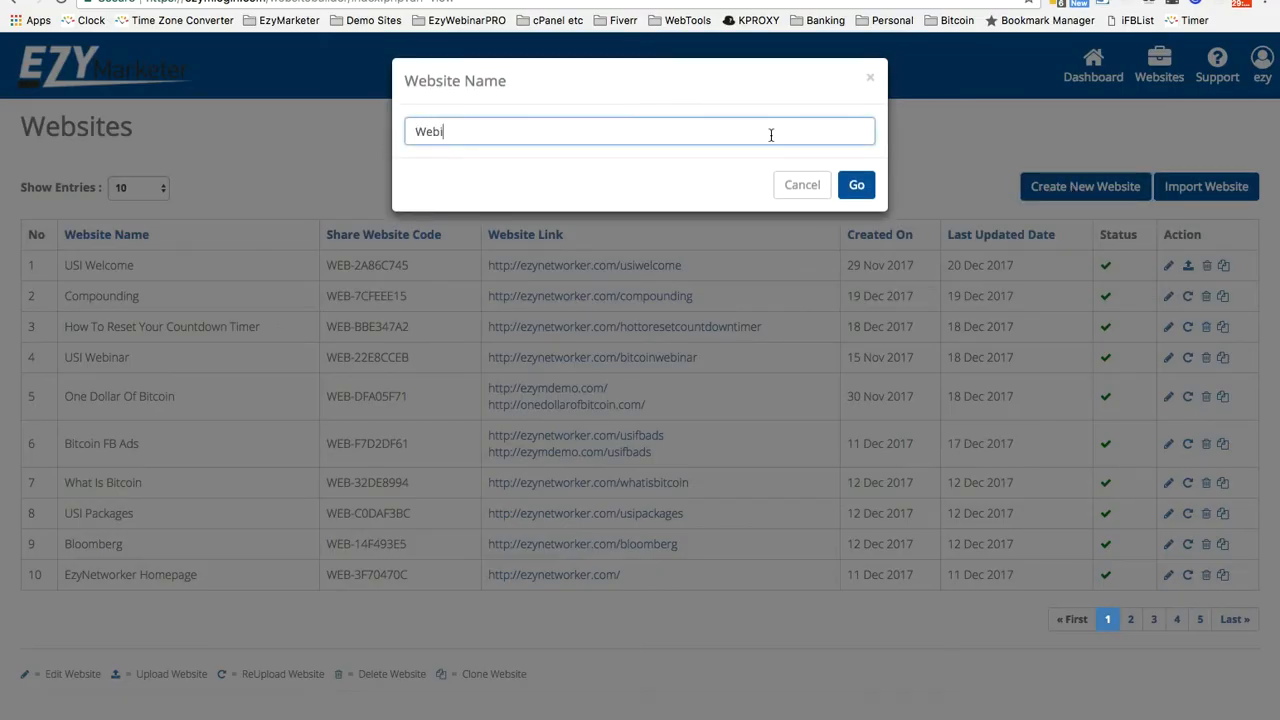
text(t Dec 20)
click(857, 185)
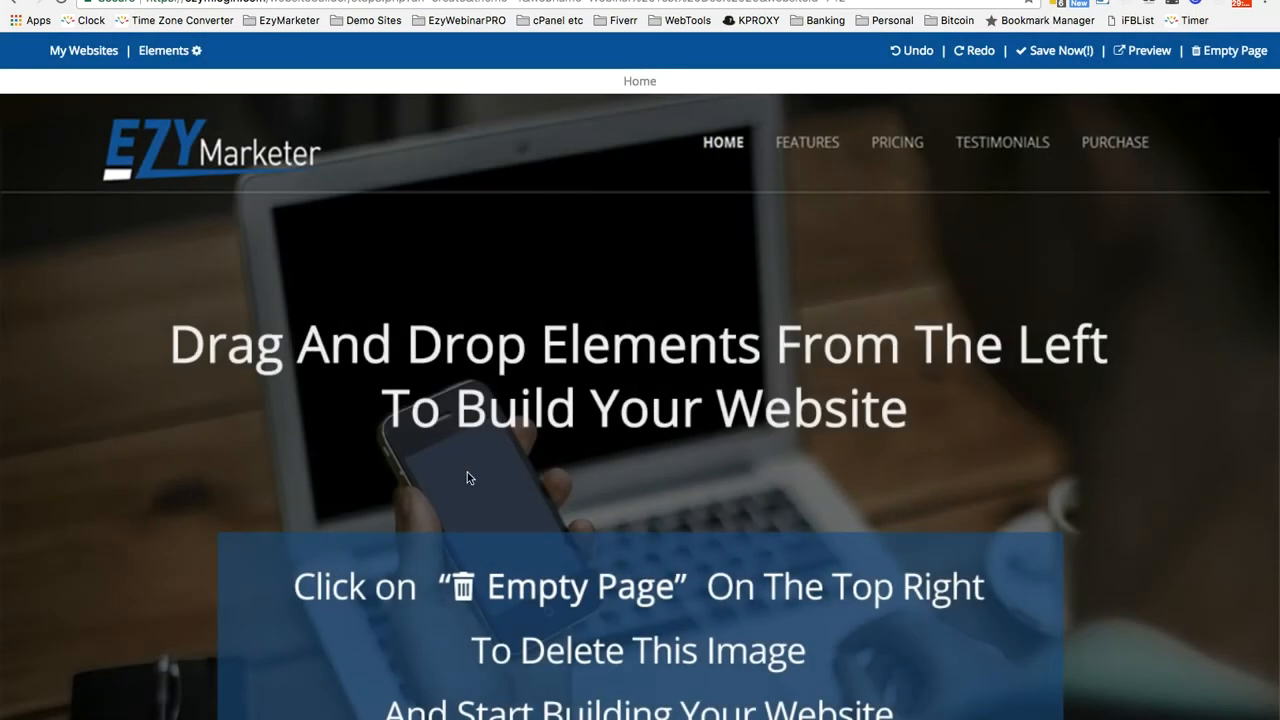
- Empty the new website's Home page of its placeholder content
scroll(467, 472, down, 3)
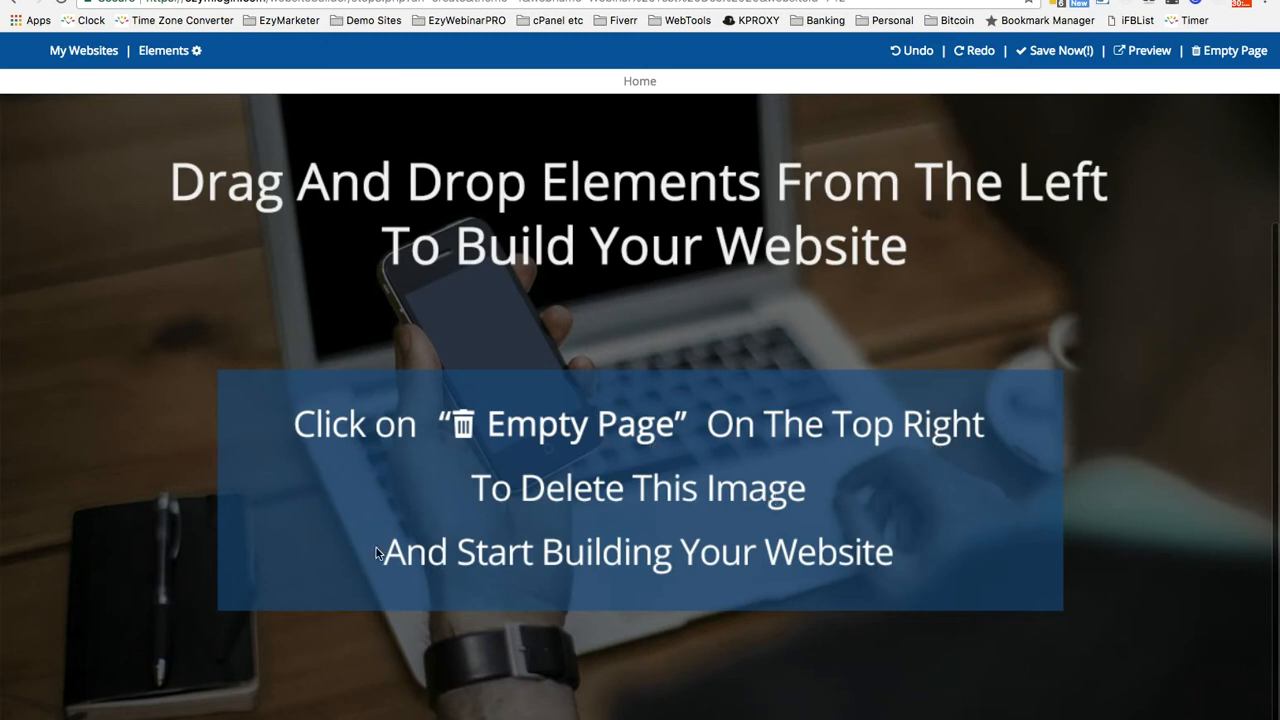
scroll(838, 572, up, 3)
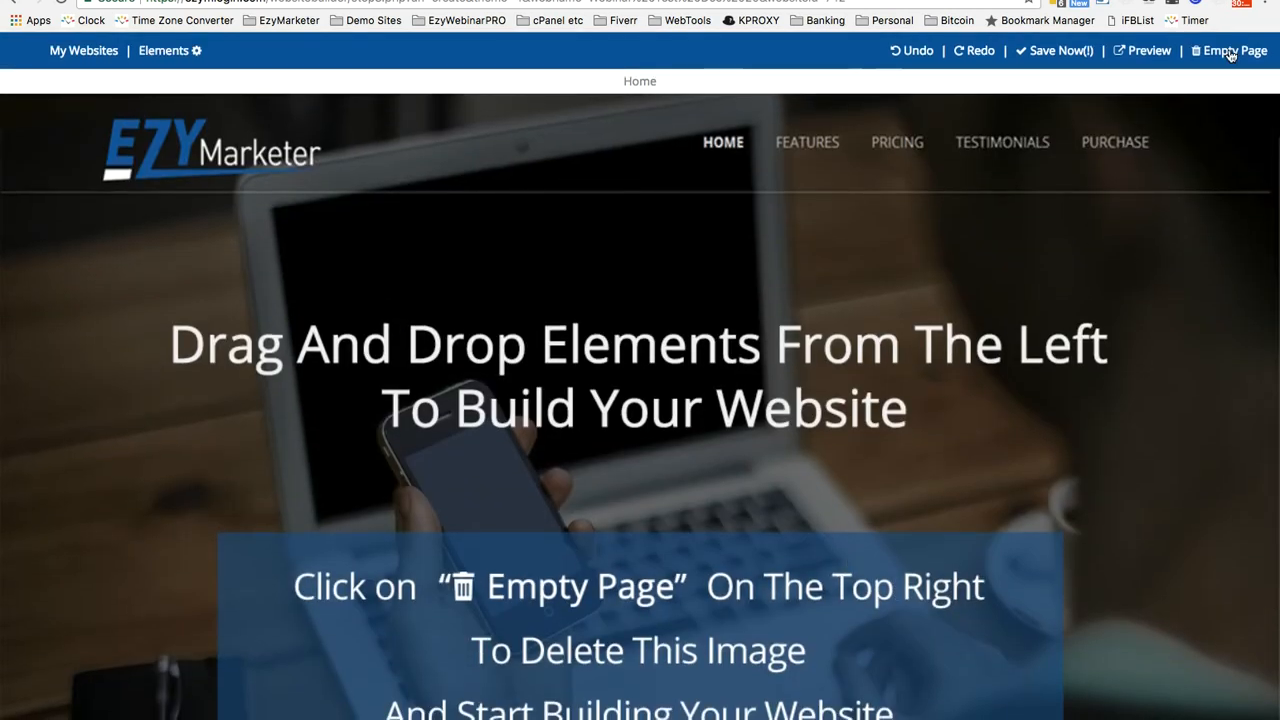
click(1230, 52)
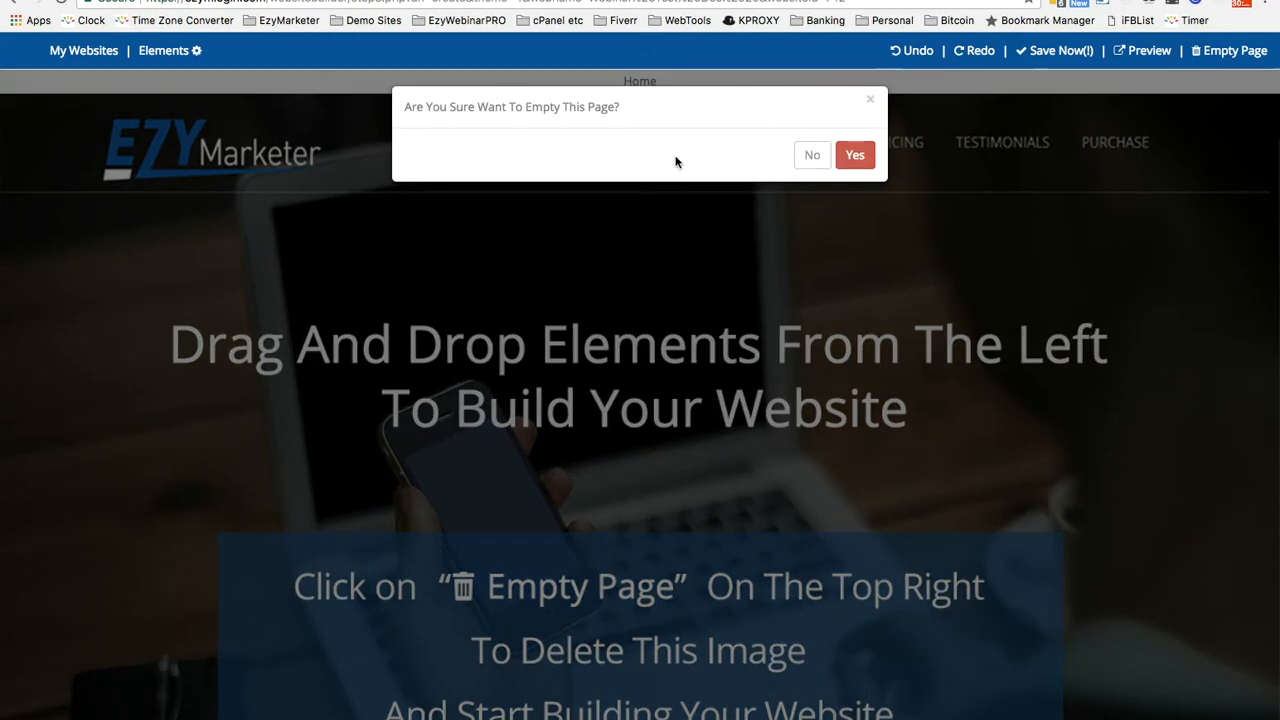
click(857, 157)
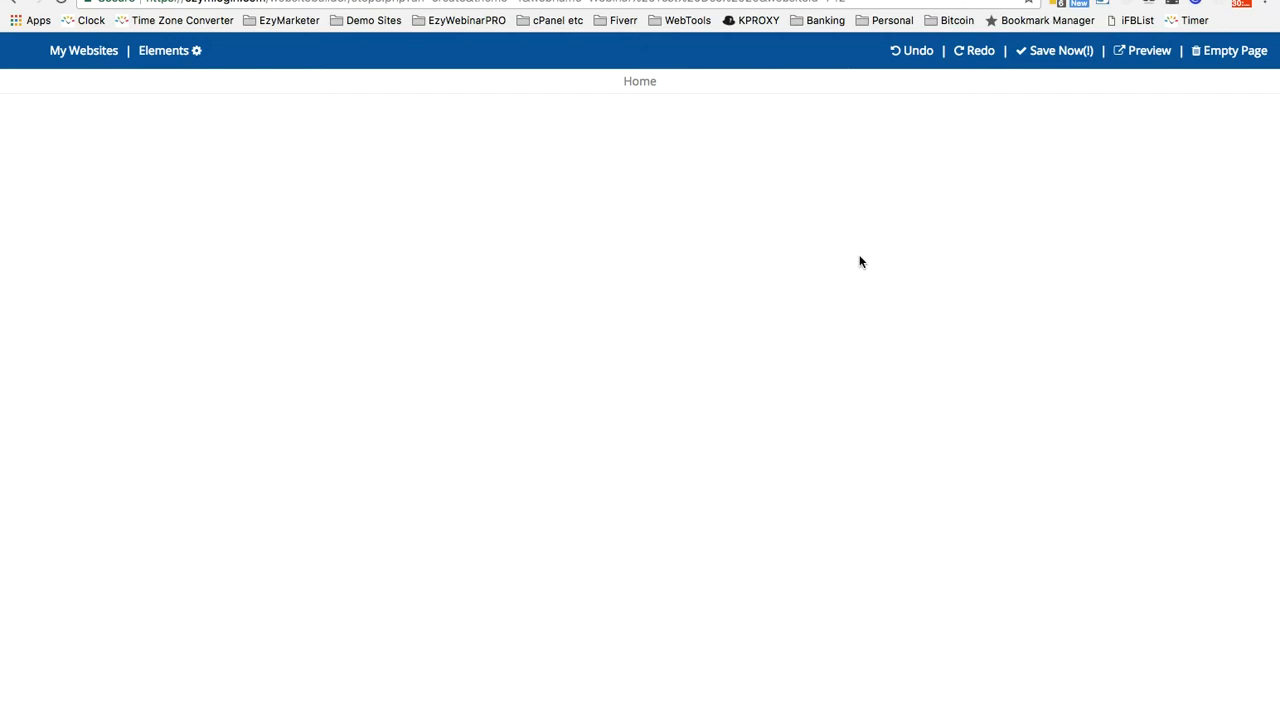
- Add the header block with the "ATTENTION" eye-catching message to the empty Home page
click(160, 51)
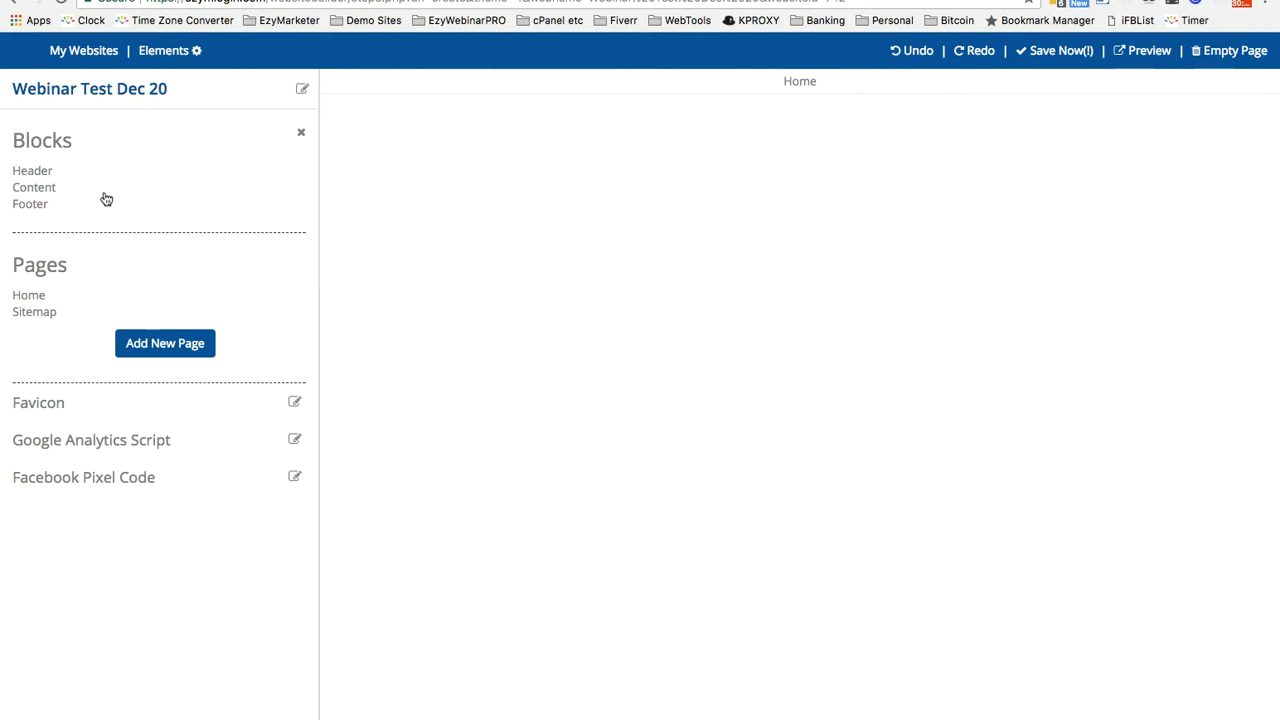
click(36, 172)
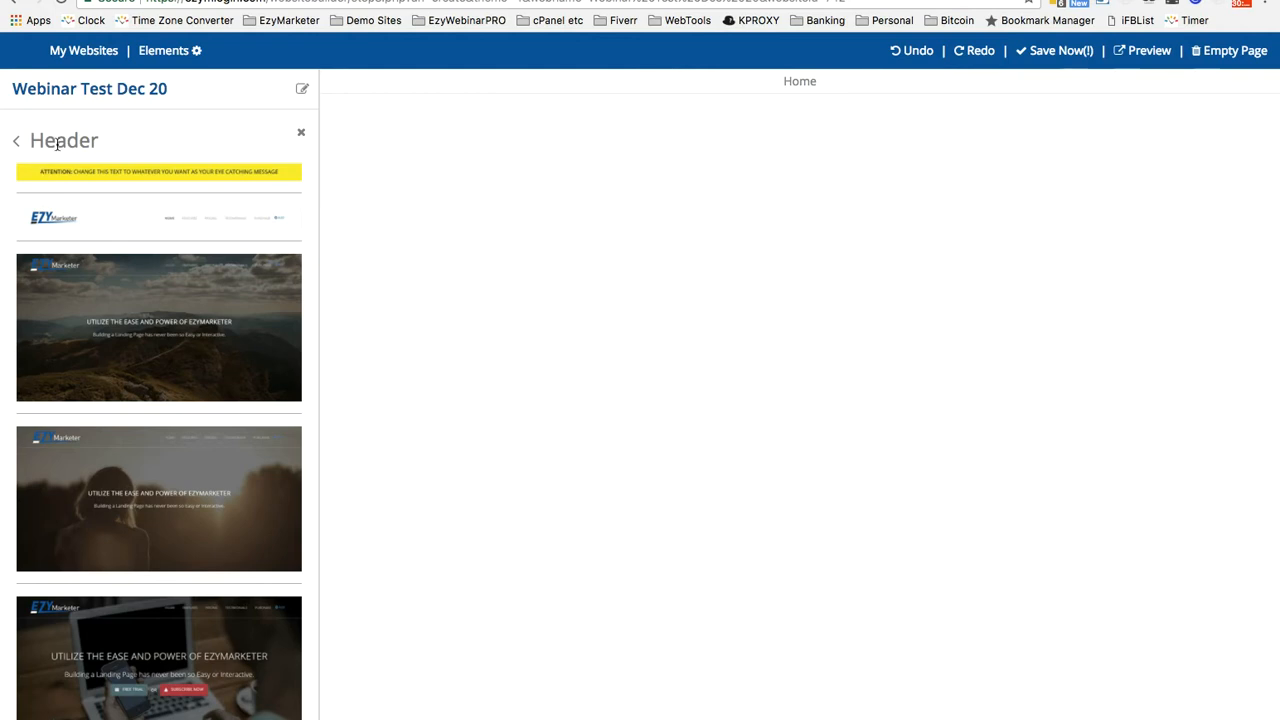
drag(75, 173, 756, 155)
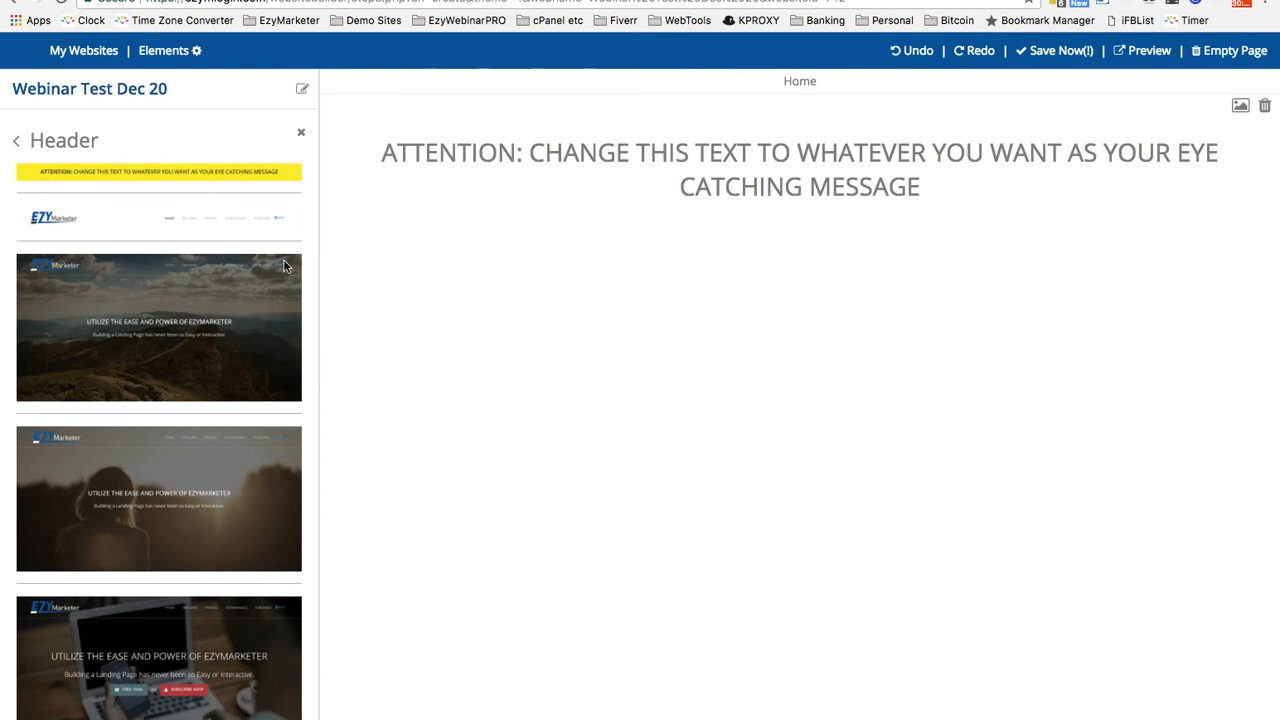
click(302, 137)
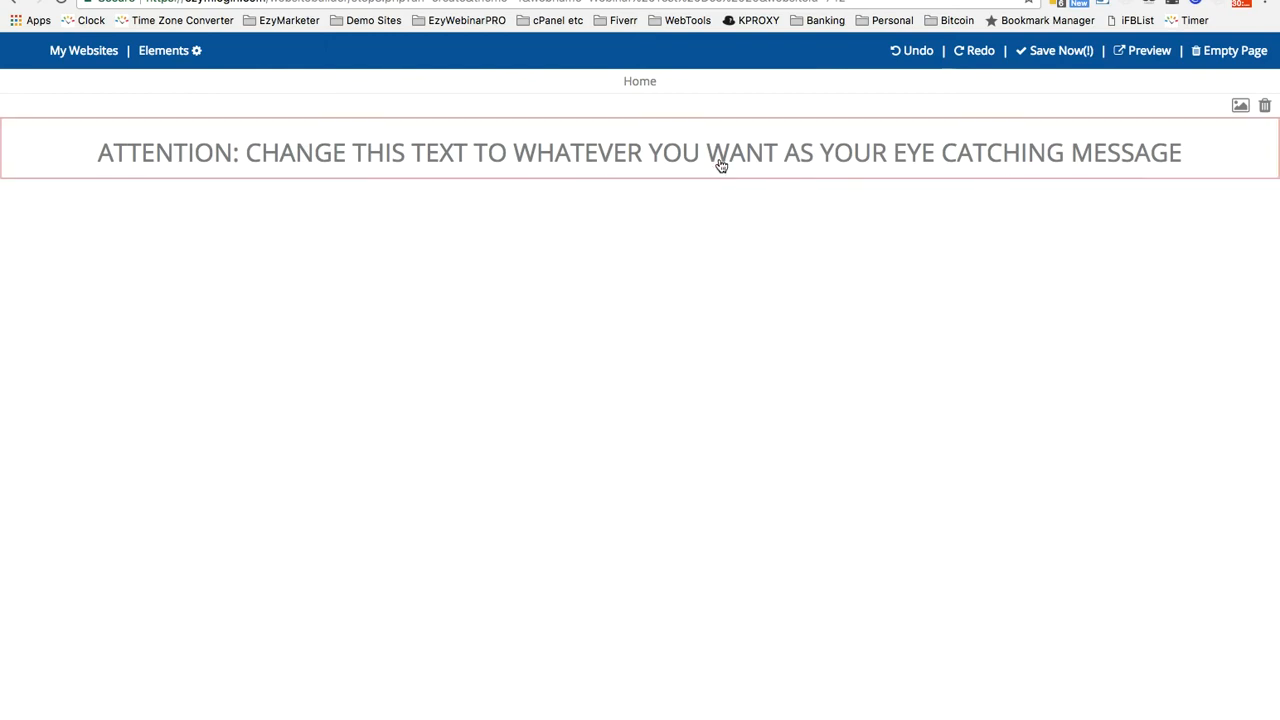
- Set the attention header block's background colour to bright yellow and apply the change
click(252, 128)
click(1240, 106)
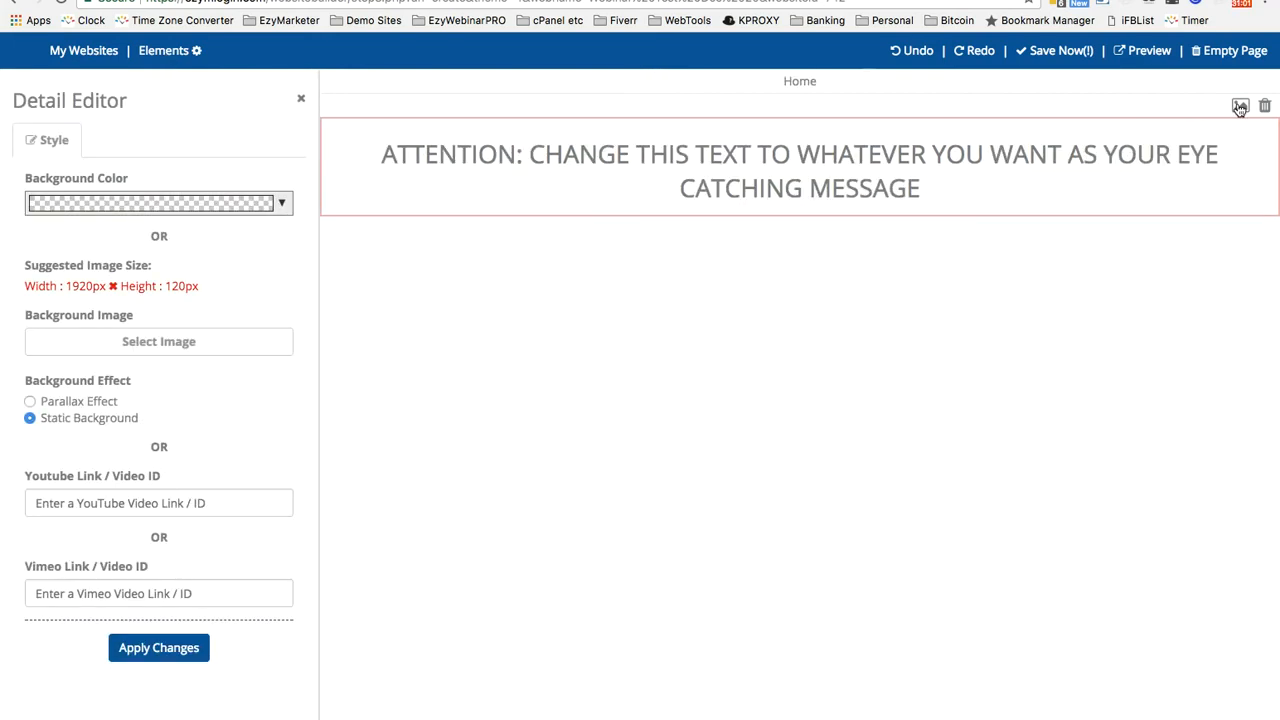
click(748, 190)
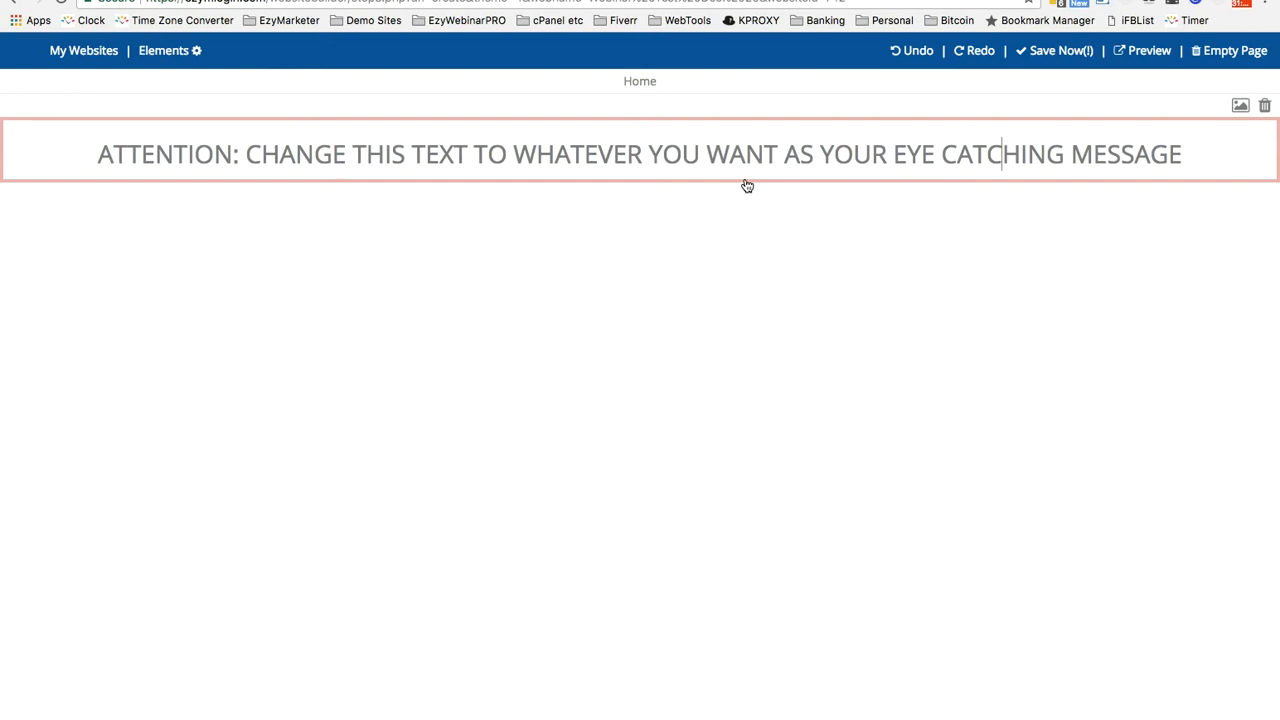
double_click(797, 152)
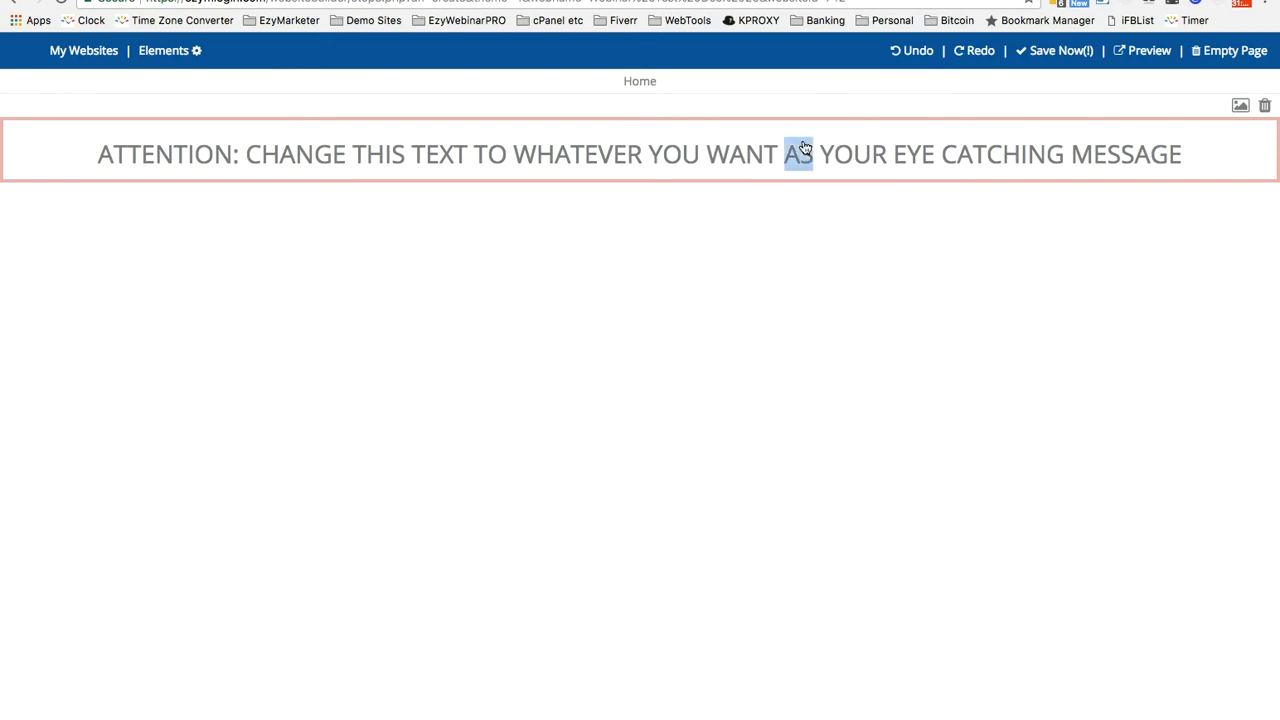
click(1240, 107)
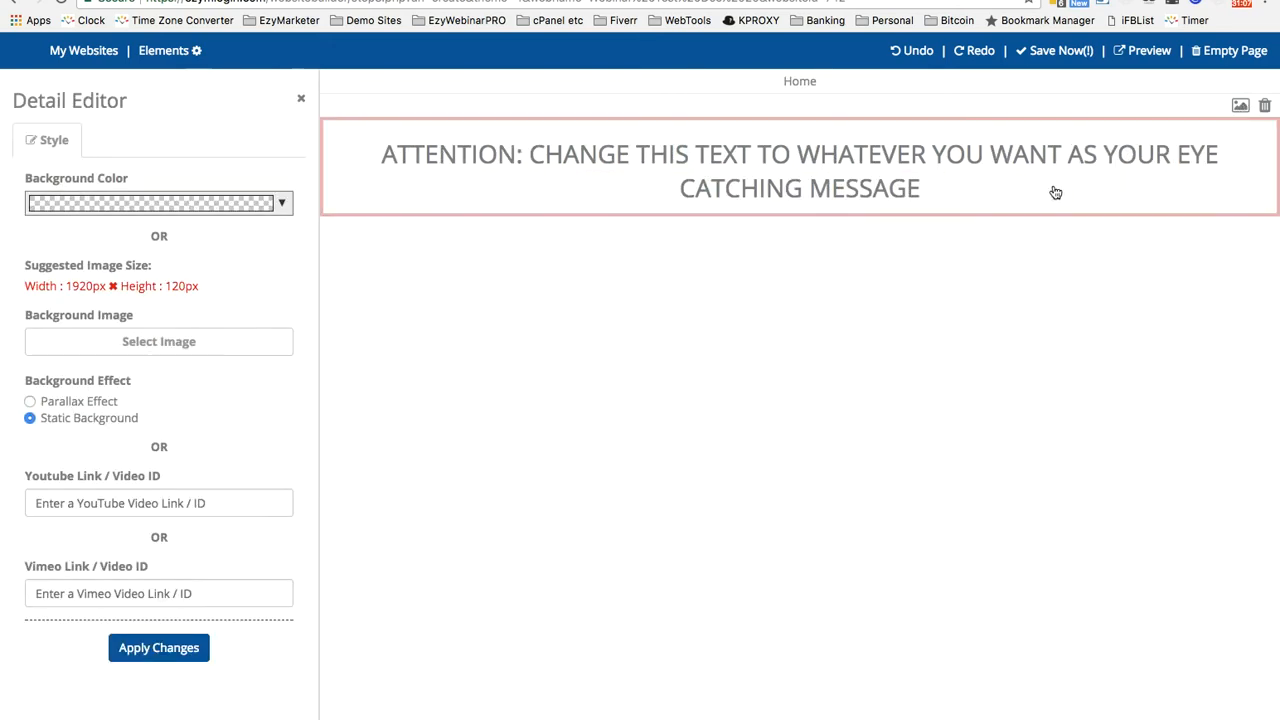
click(283, 205)
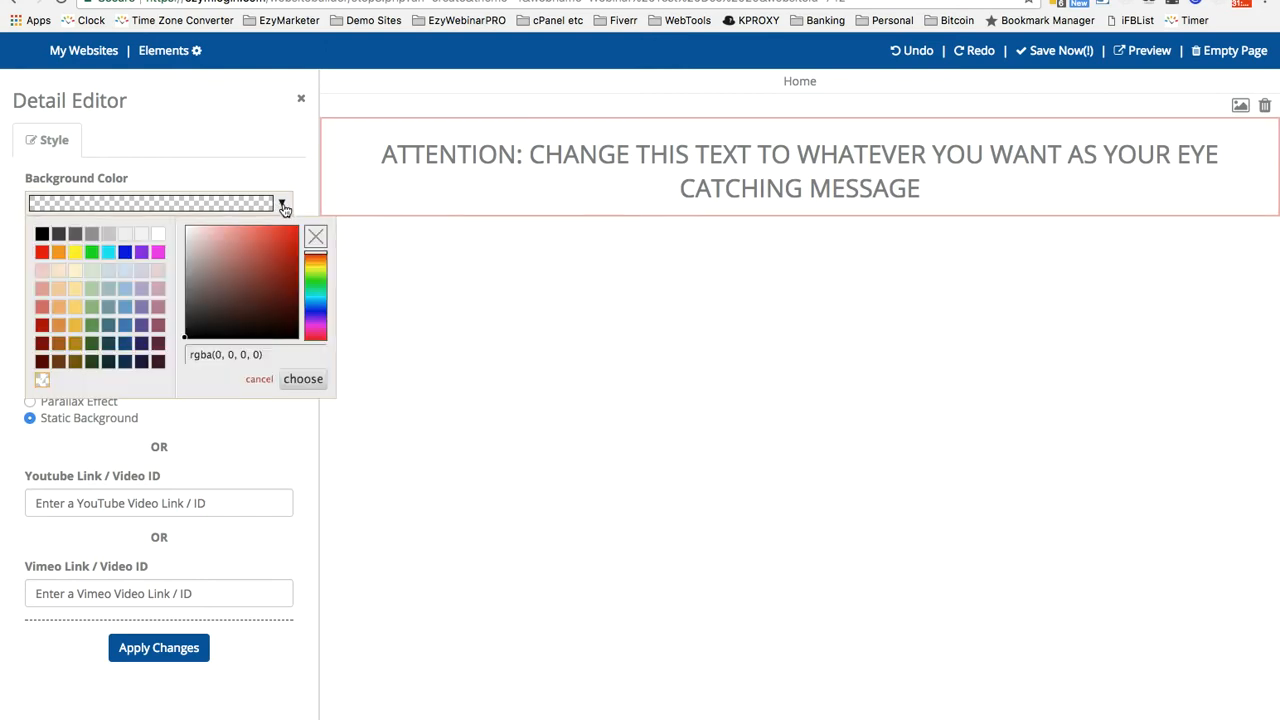
click(75, 253)
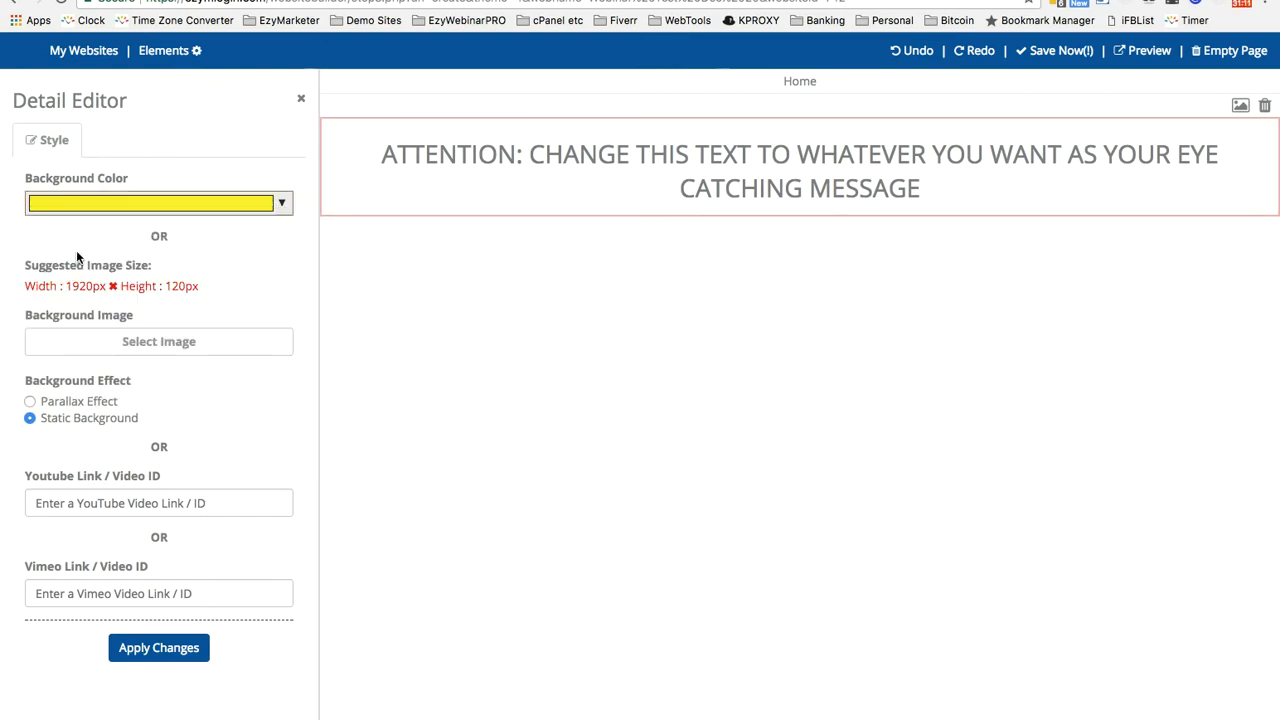
click(148, 652)
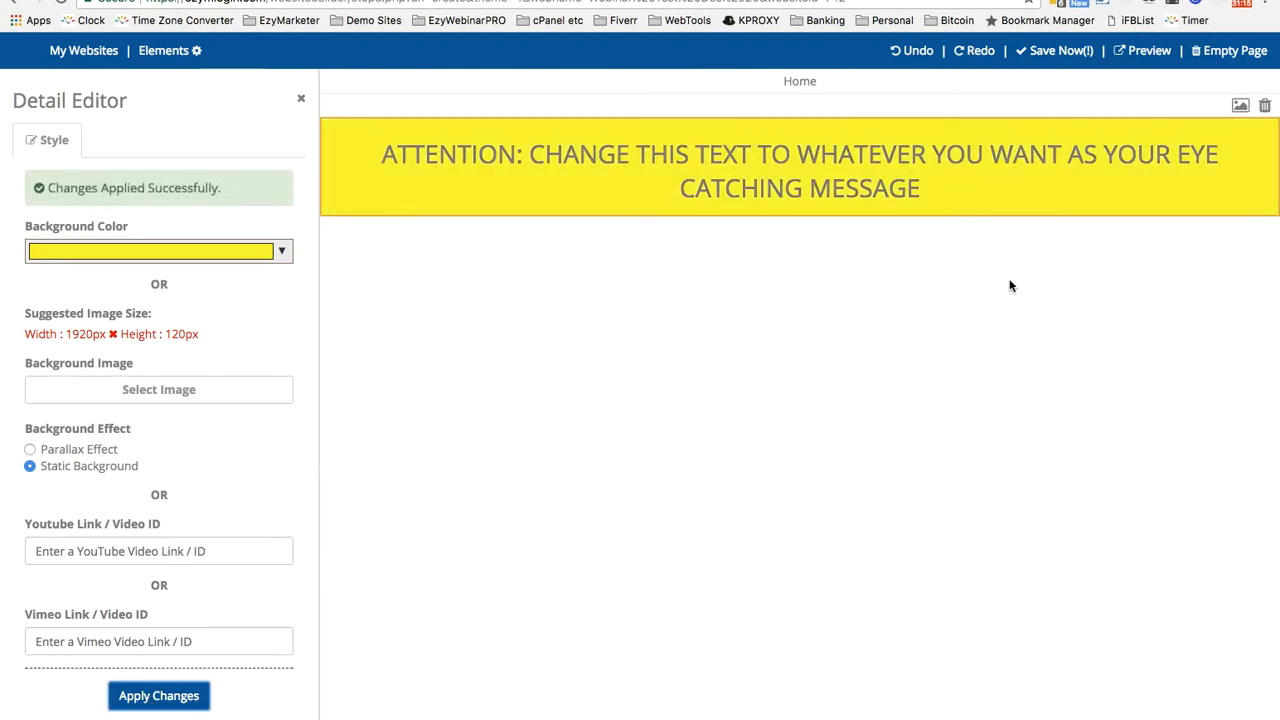
- Make the word "ATTENTION:" in the header message bold
click(611, 157)
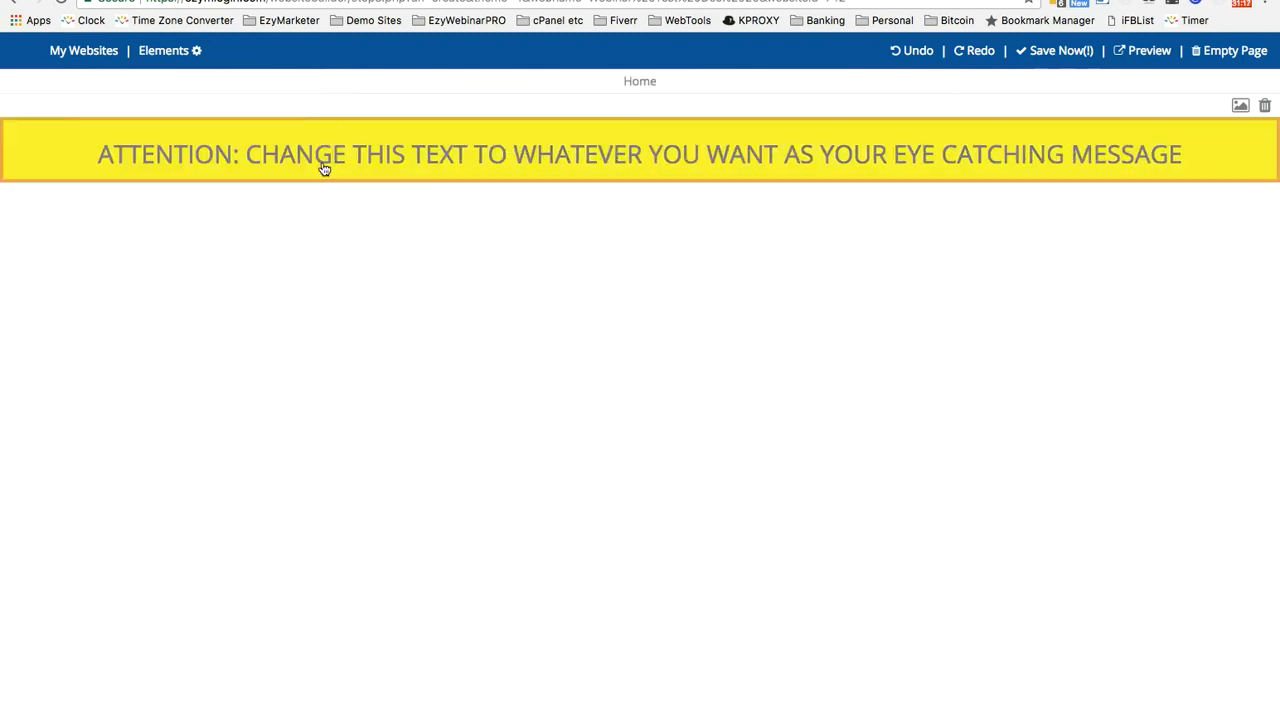
drag(241, 162, 87, 157)
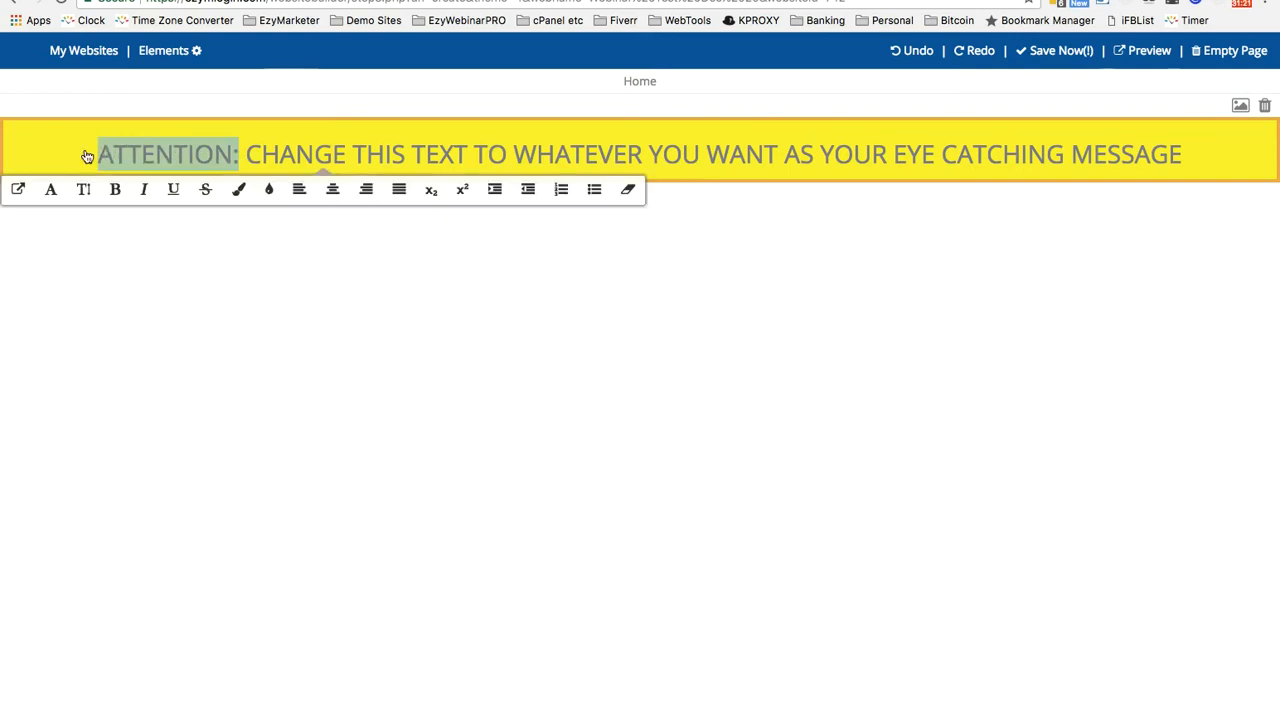
click(115, 189)
click(778, 346)
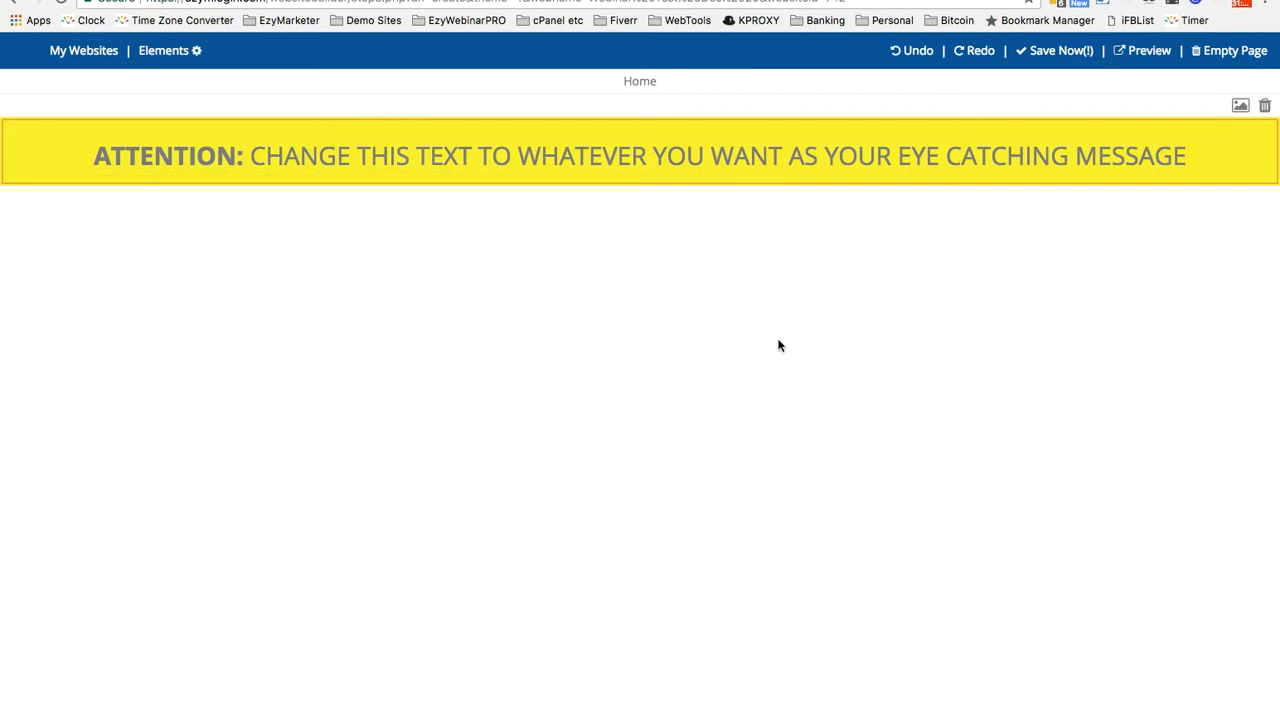
- Colour the whole attention header message black
triple_click(423, 166)
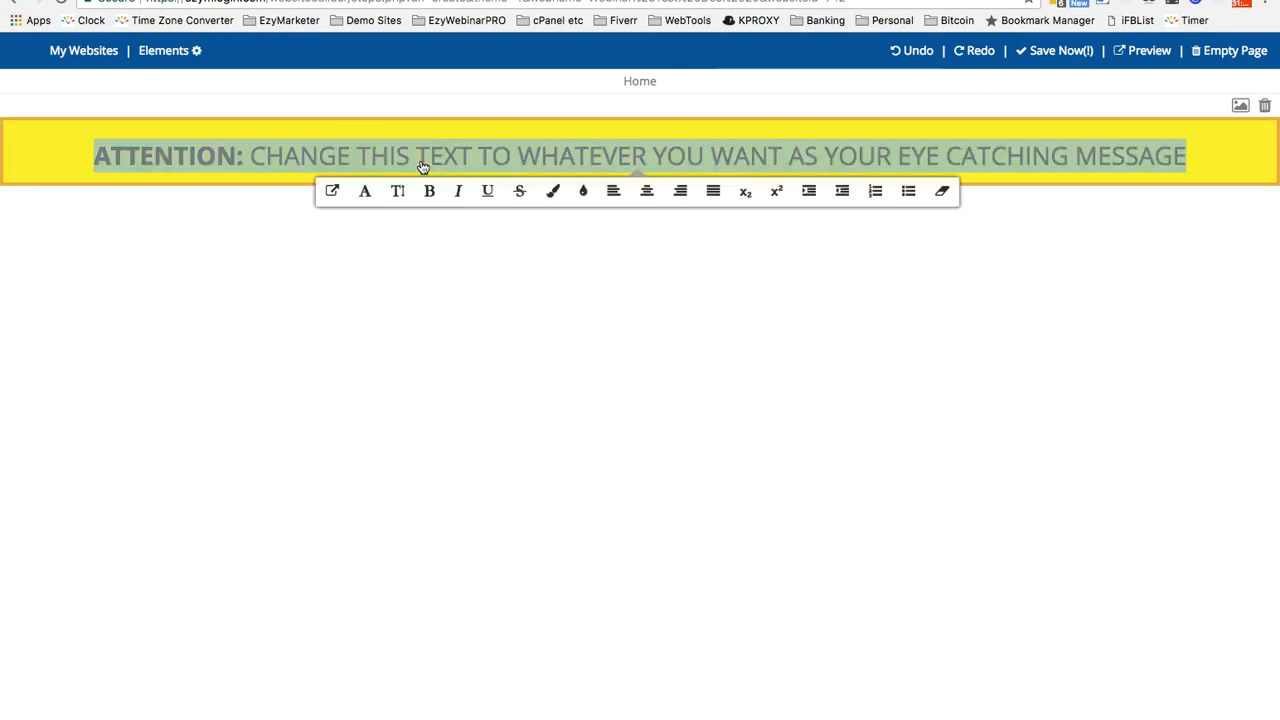
click(552, 191)
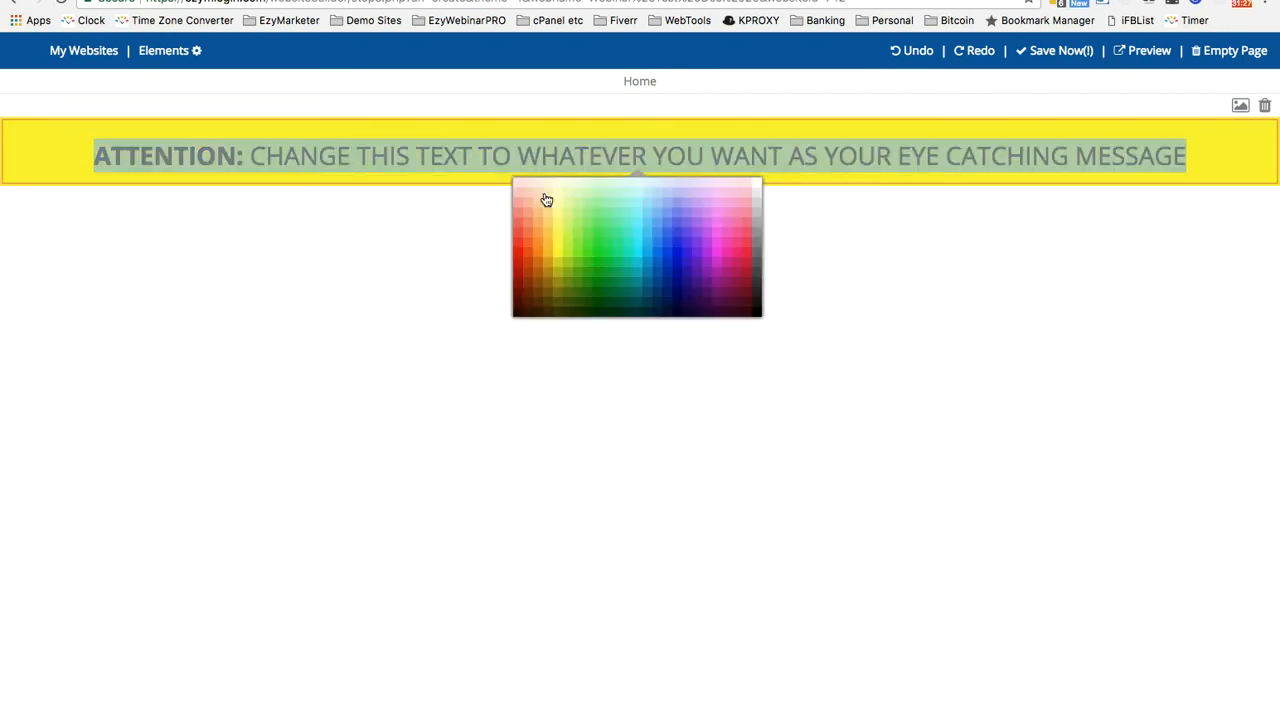
click(755, 313)
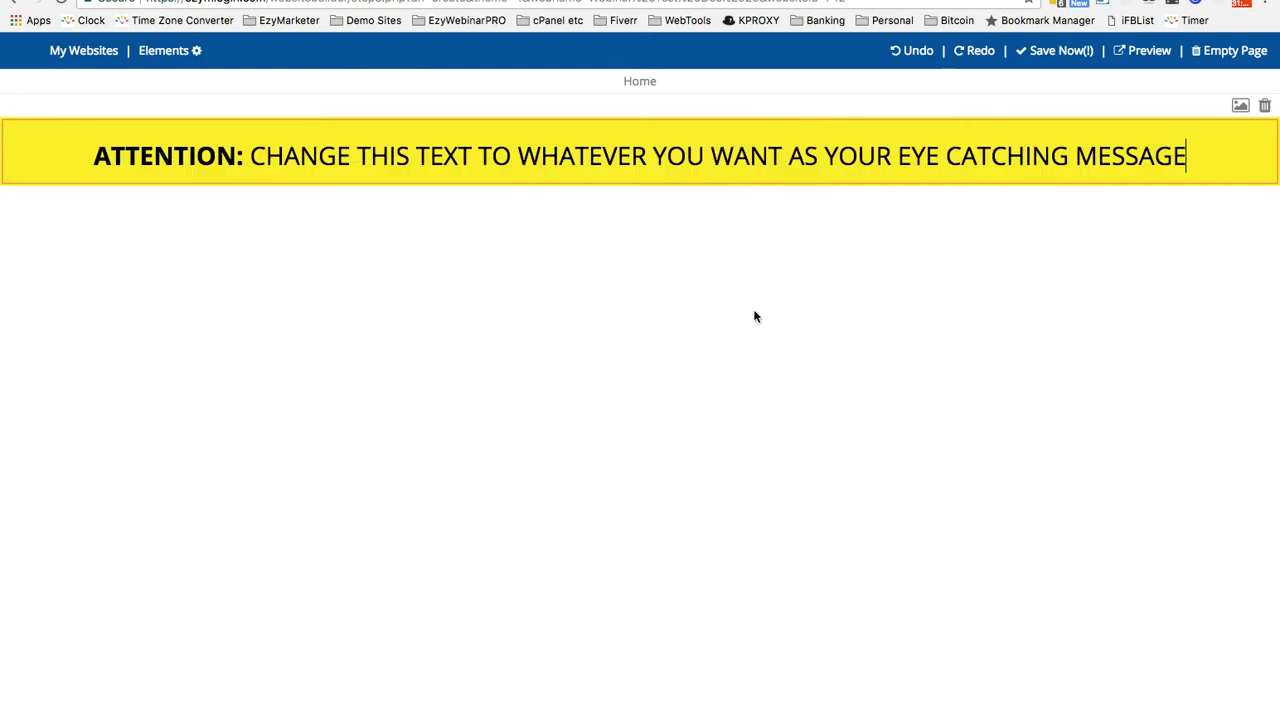
- Try to add the EZY Marketer logo and navigation header block to the Home page, agreeing to use the header from another page
click(150, 51)
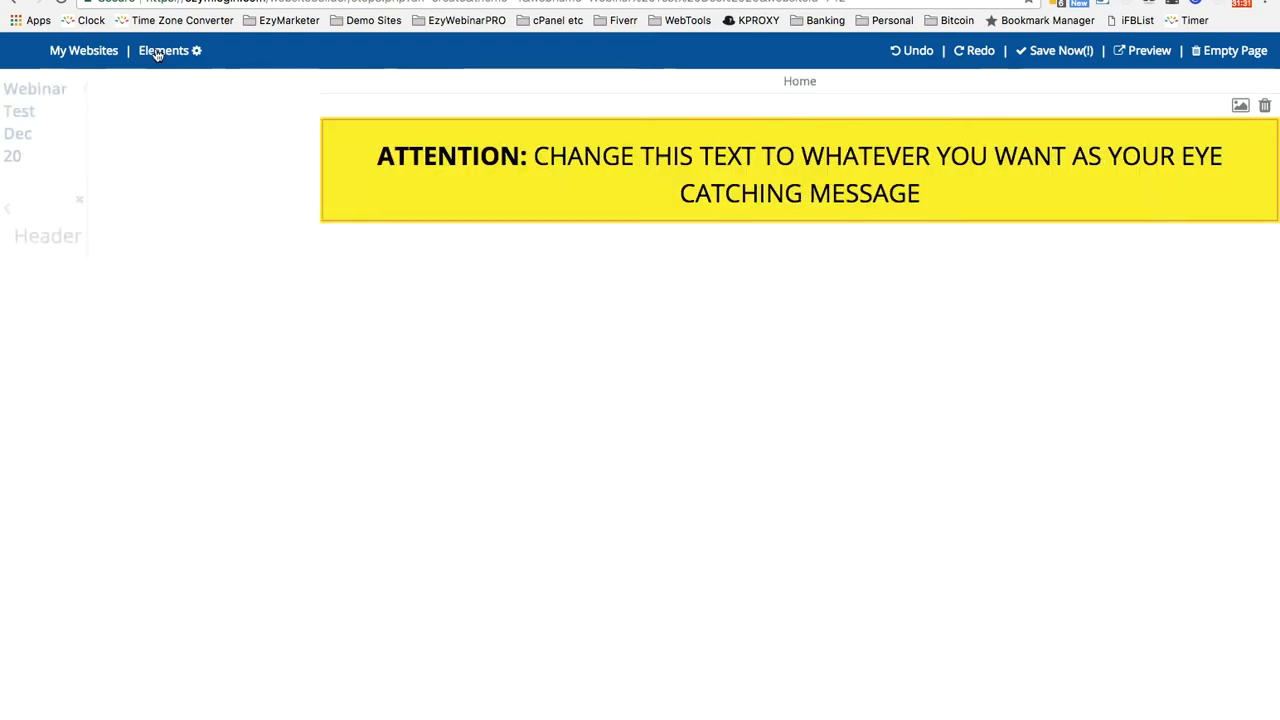
drag(84, 211, 768, 309)
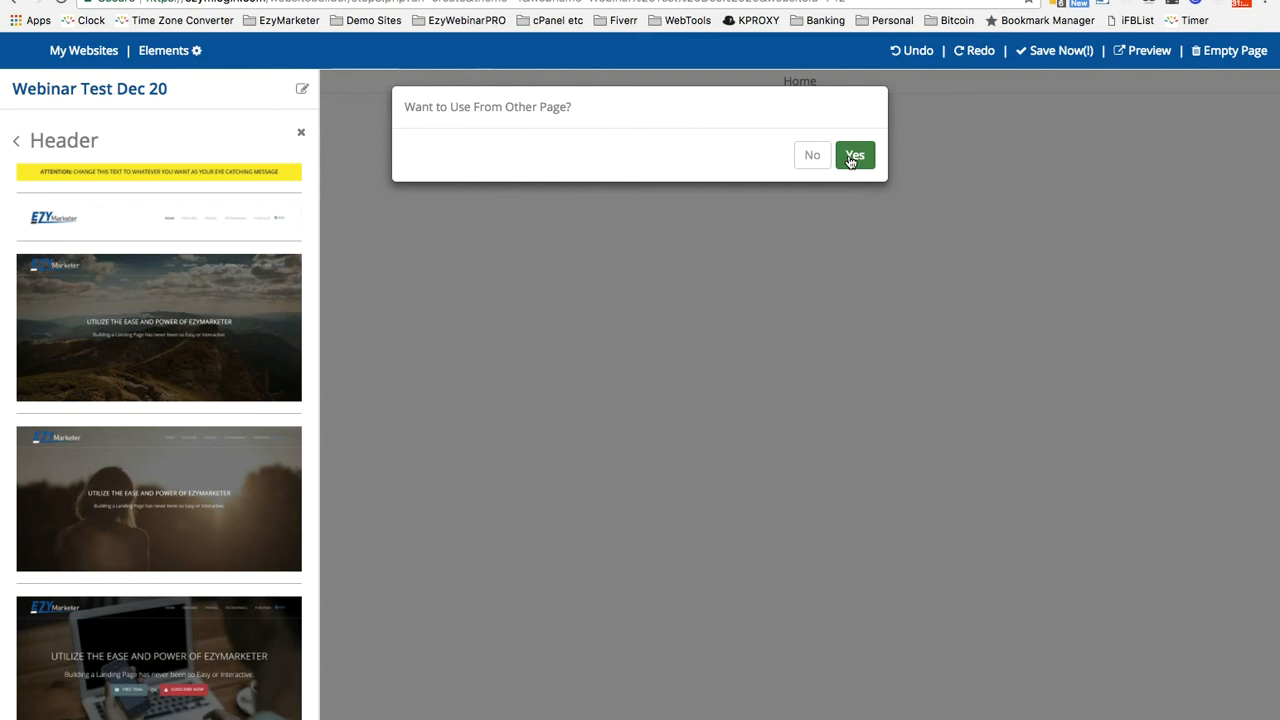
click(851, 158)
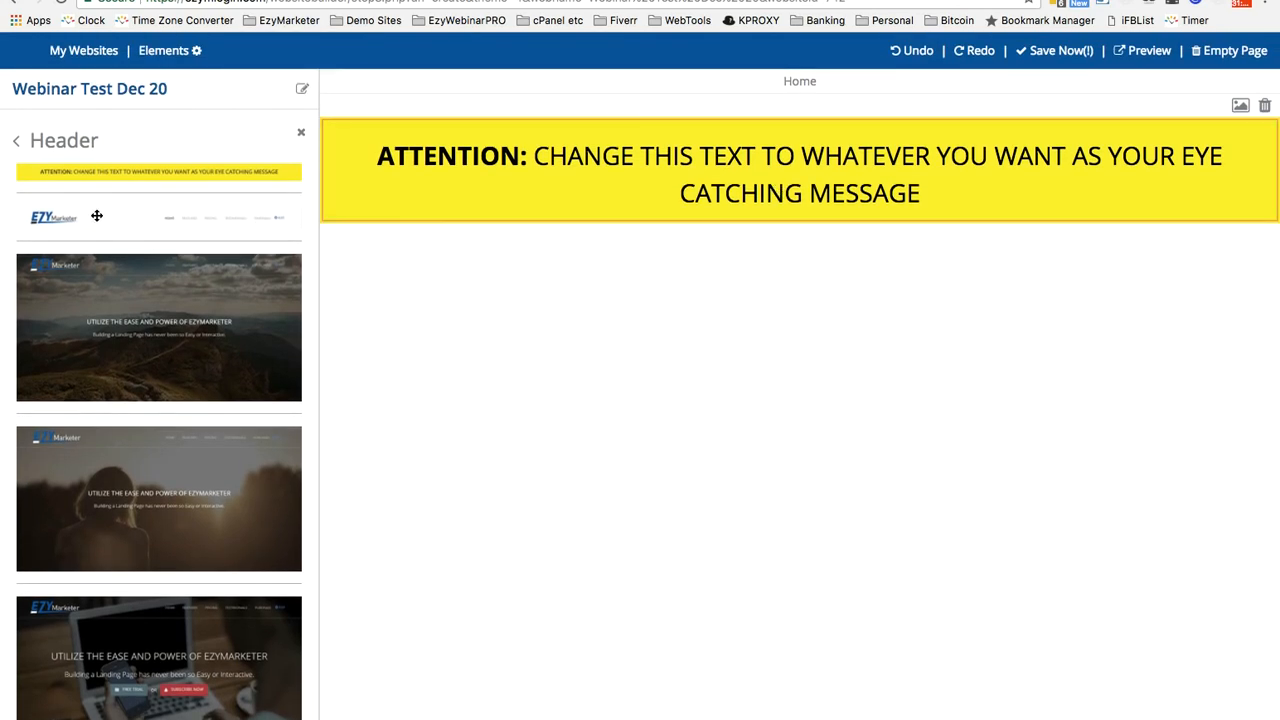
drag(78, 216, 755, 313)
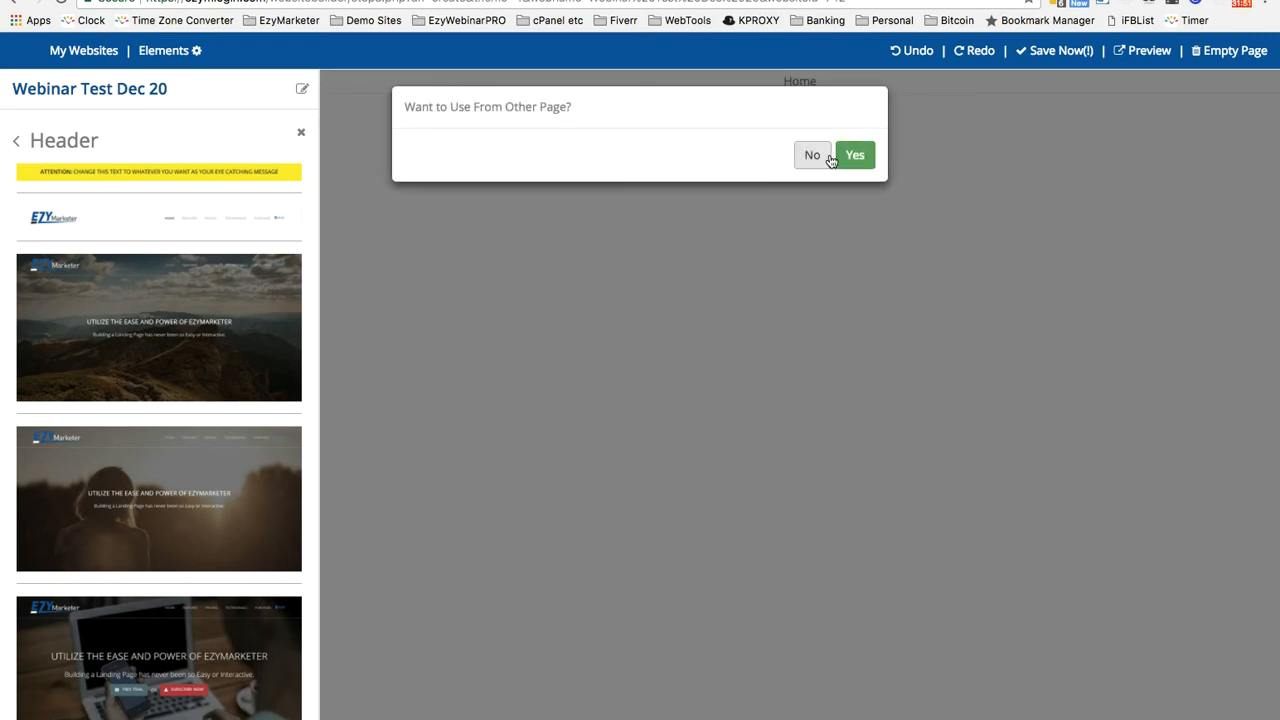
click(852, 156)
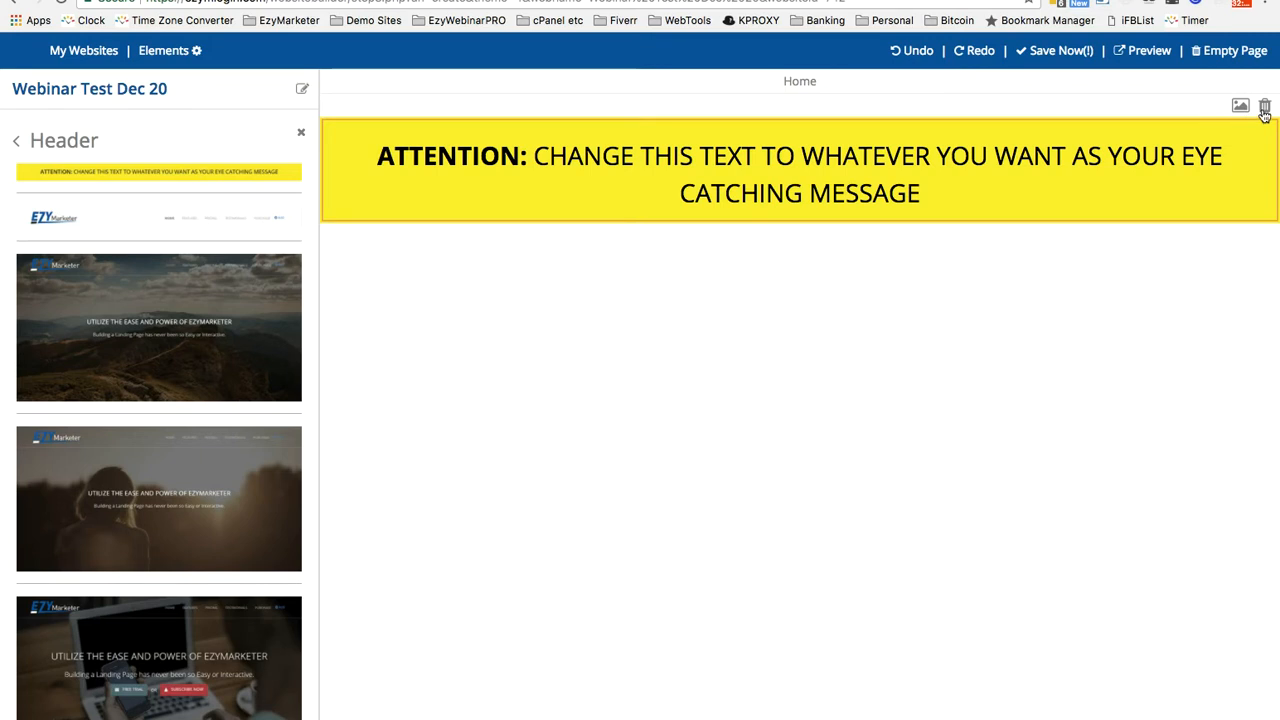
- Delete the yellow attention header section from the Home page
click(305, 92)
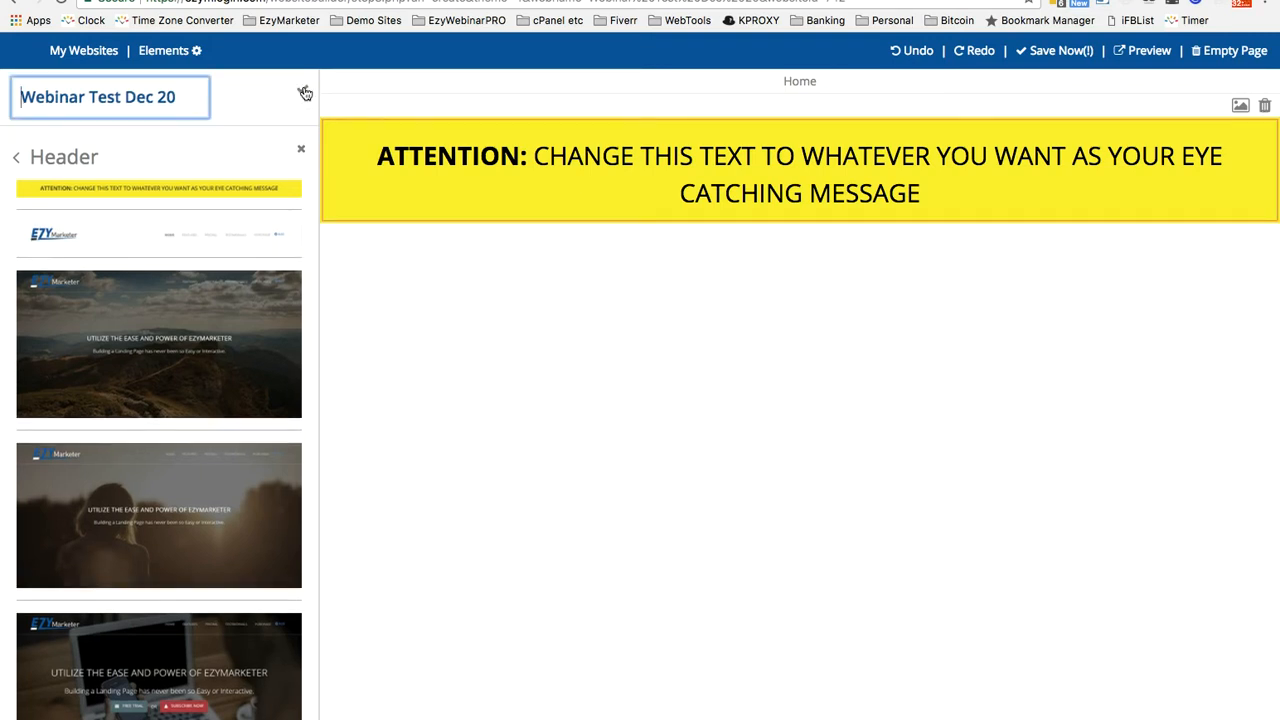
click(301, 152)
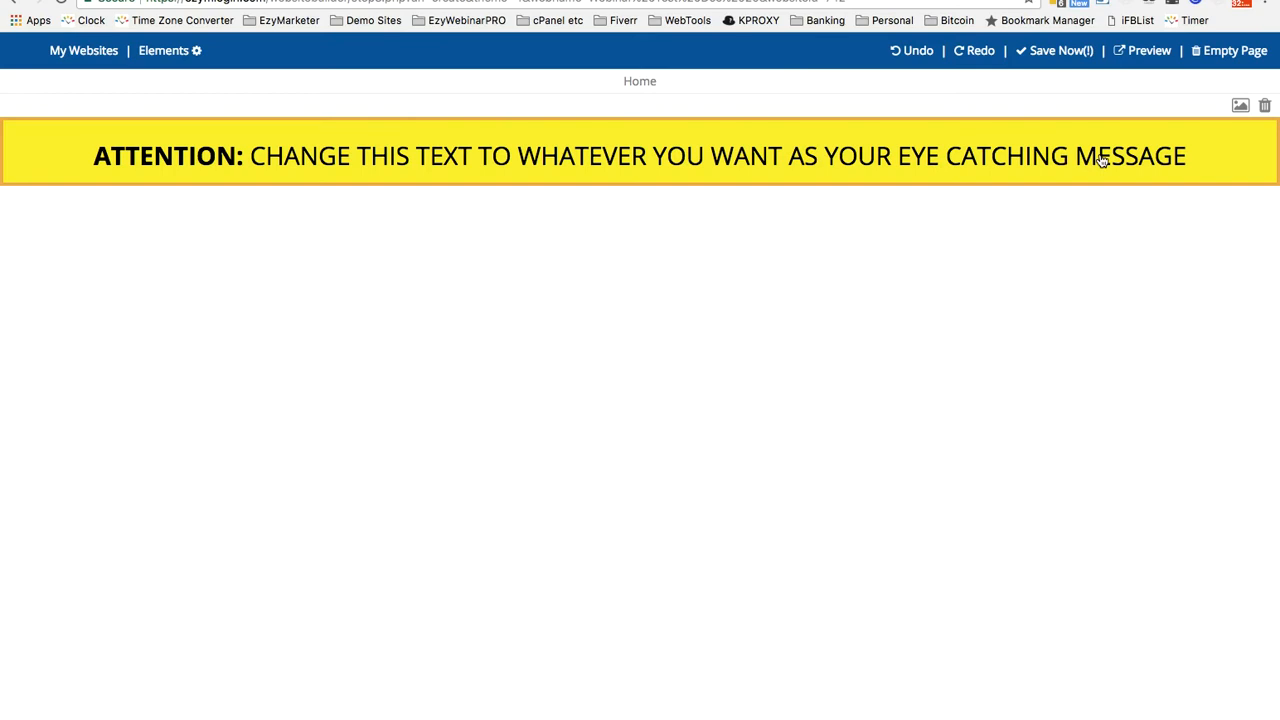
click(1265, 107)
click(862, 160)
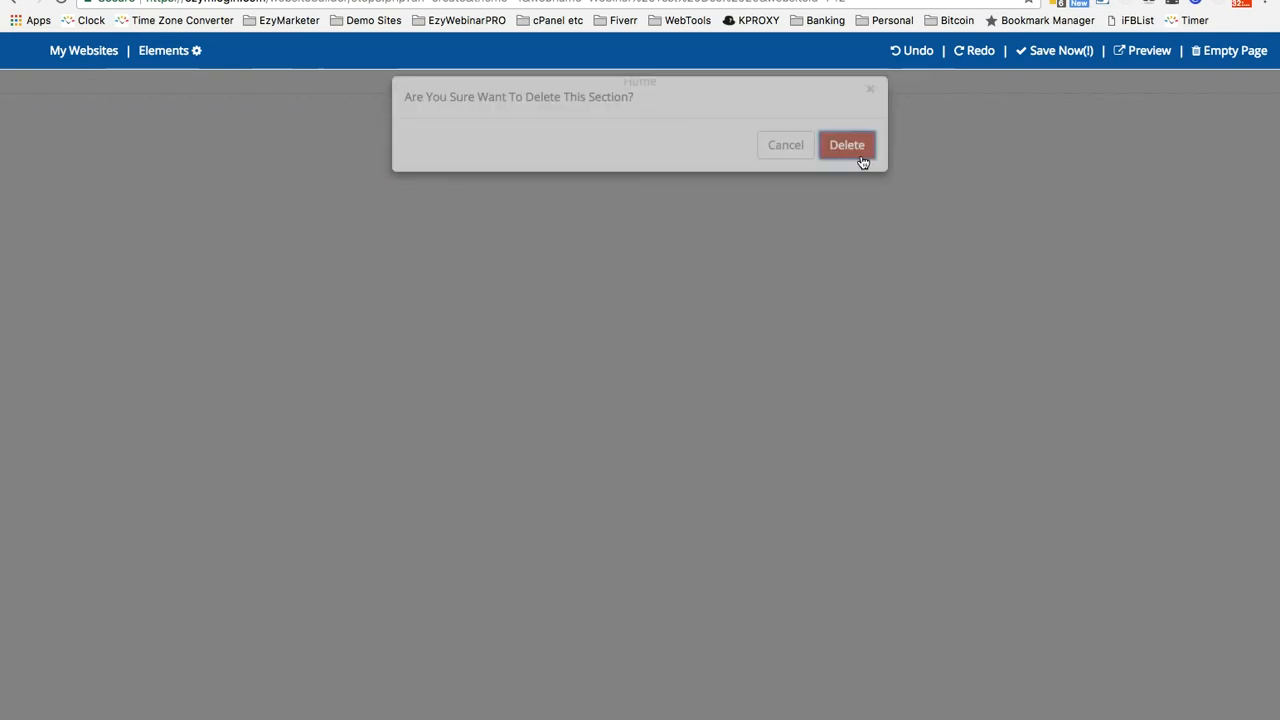
- Add the thin content divider block reading "UTILIZE THE EASE AND POWER OF EZYMARKETER" to the empty Home page
click(168, 55)
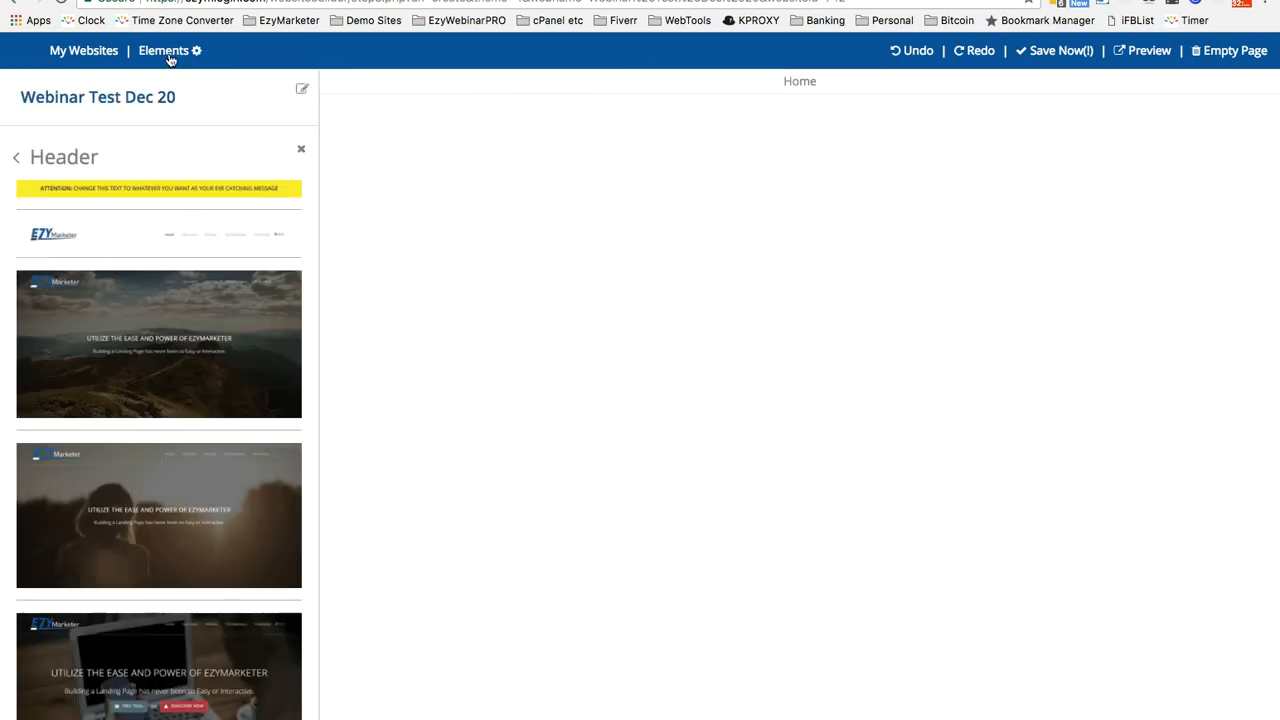
click(18, 159)
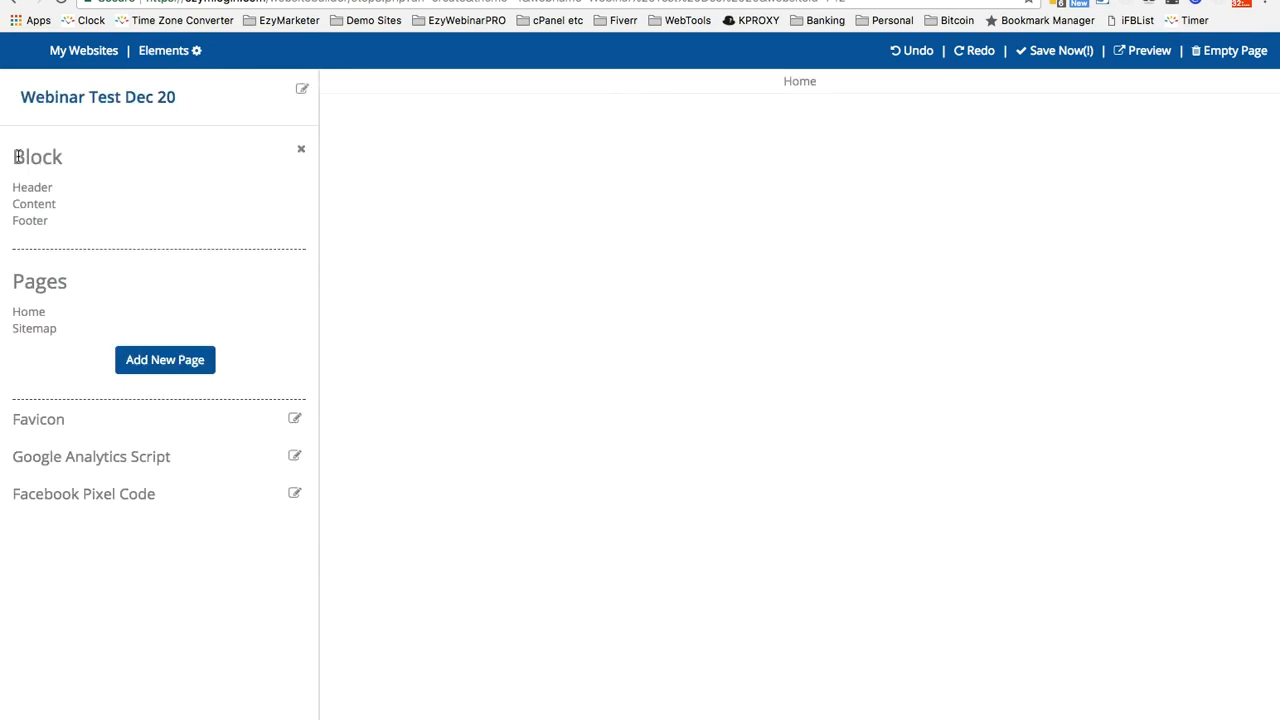
click(50, 205)
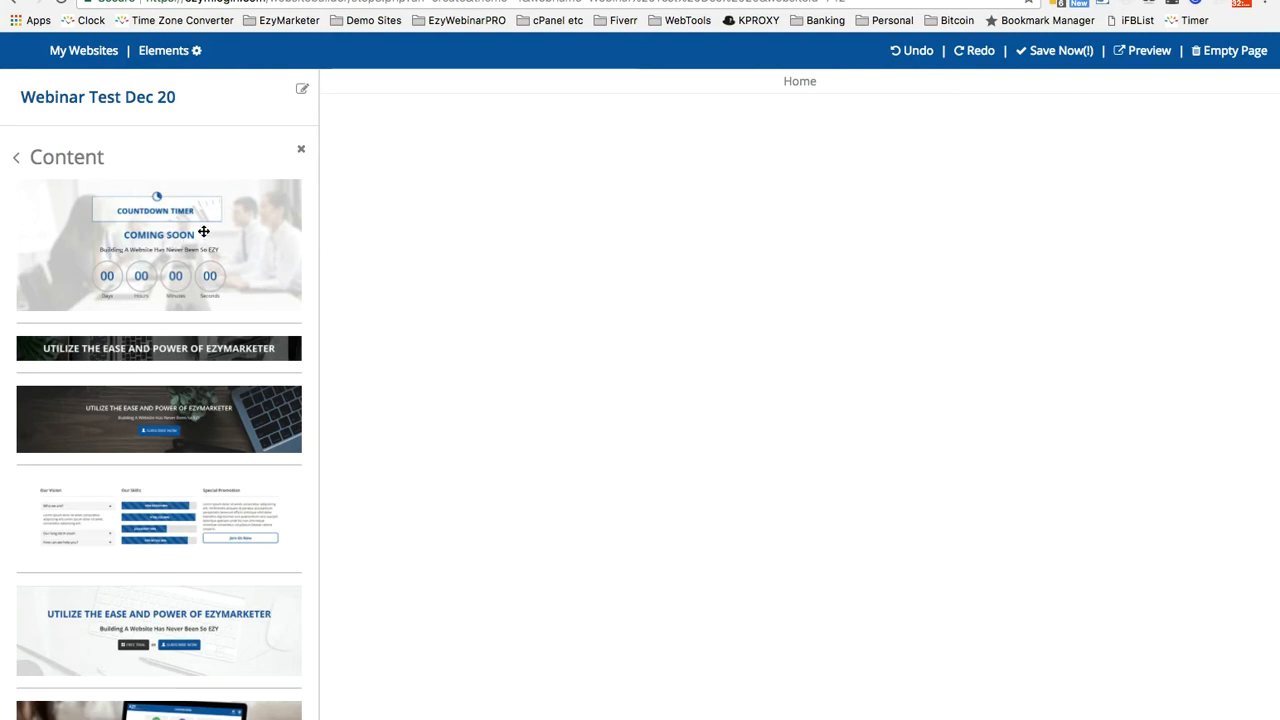
scroll(203, 231, down, 5)
scroll(203, 231, up, 5)
drag(78, 356, 773, 325)
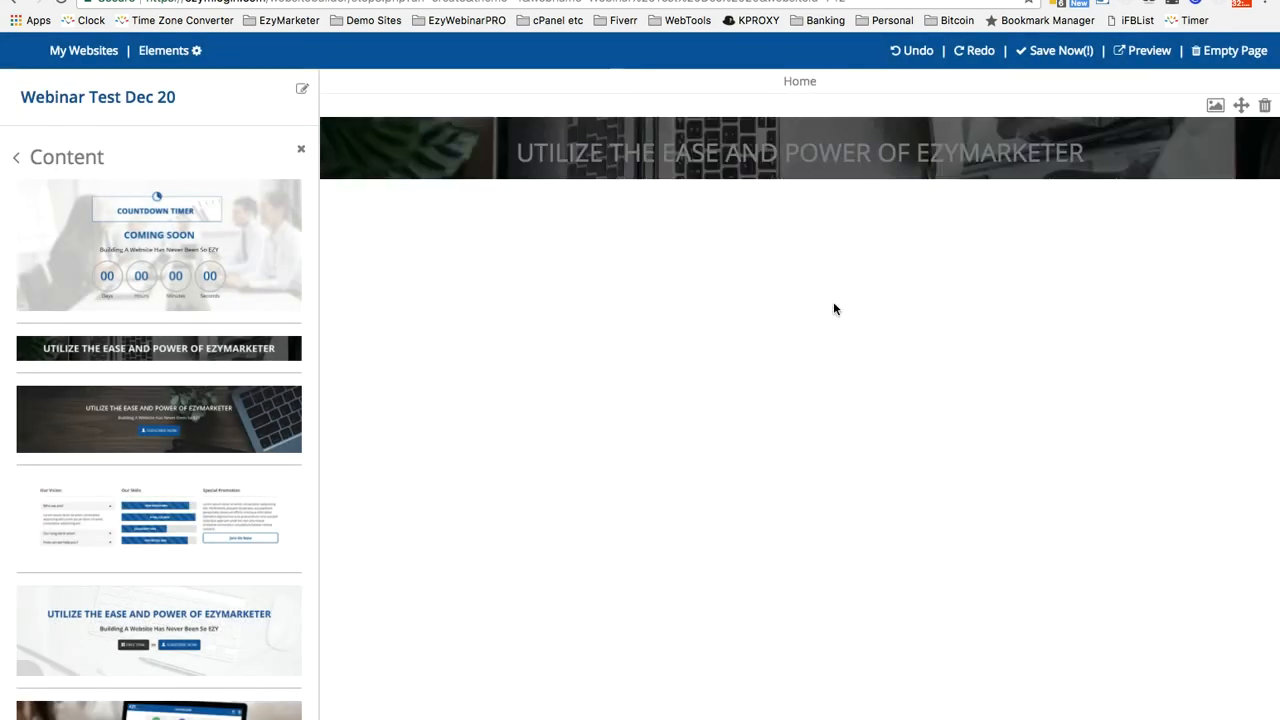
- Examine the divider block's heading text and its background style options, leaving the settings unapplied
double_click(843, 152)
click(843, 153)
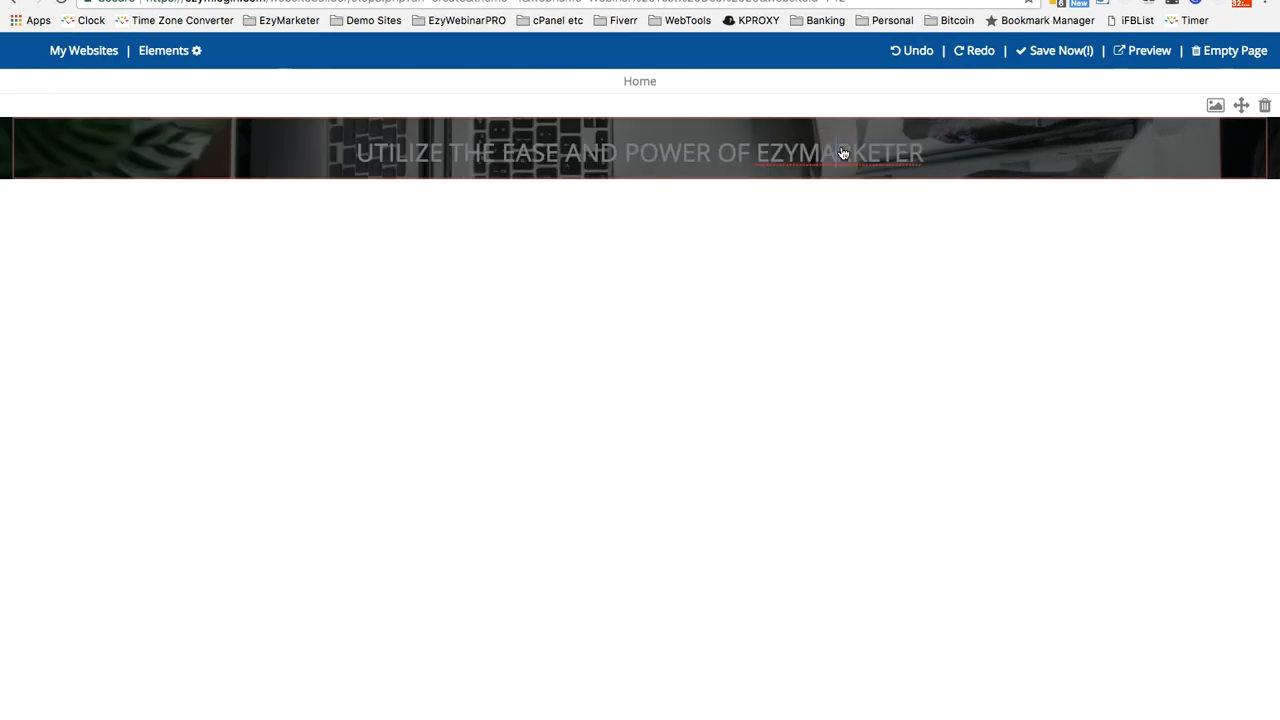
double_click(843, 152)
click(1150, 146)
click(1216, 106)
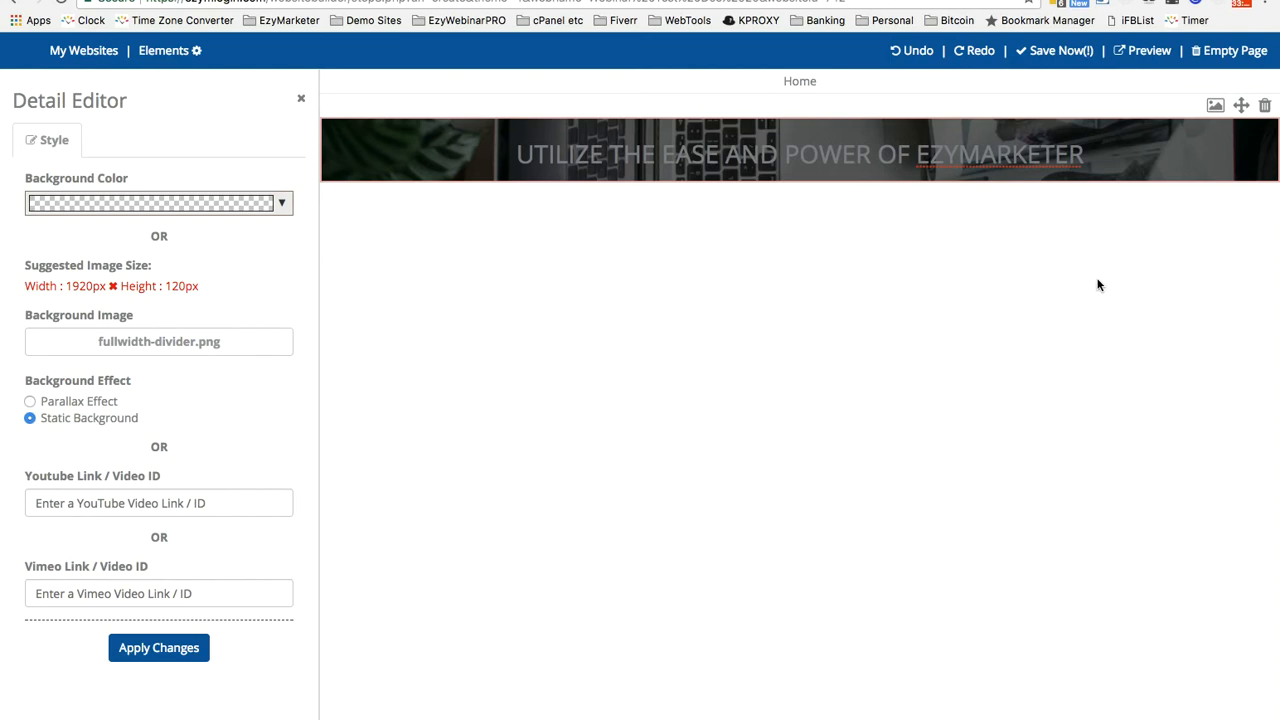
click(301, 101)
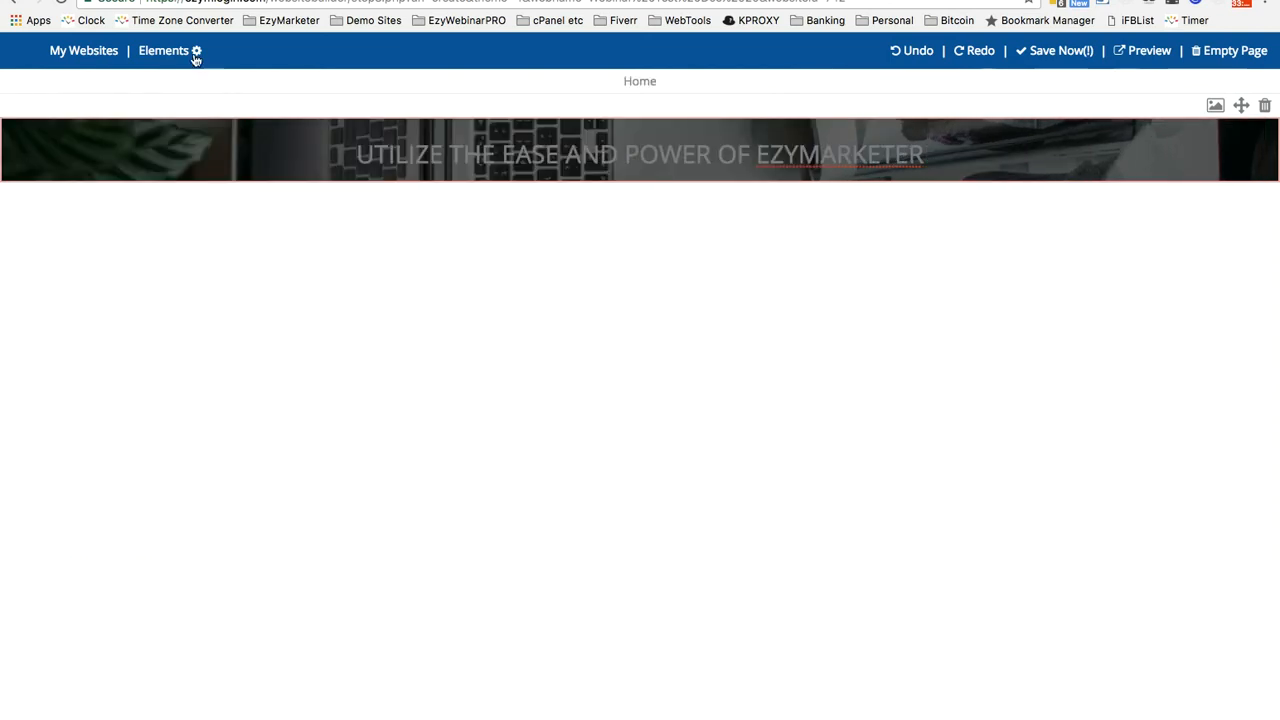
- Add the Product Overview content block with the laptop image beside a checklist, placing it below the divider block
click(155, 51)
scroll(176, 384, down, 5)
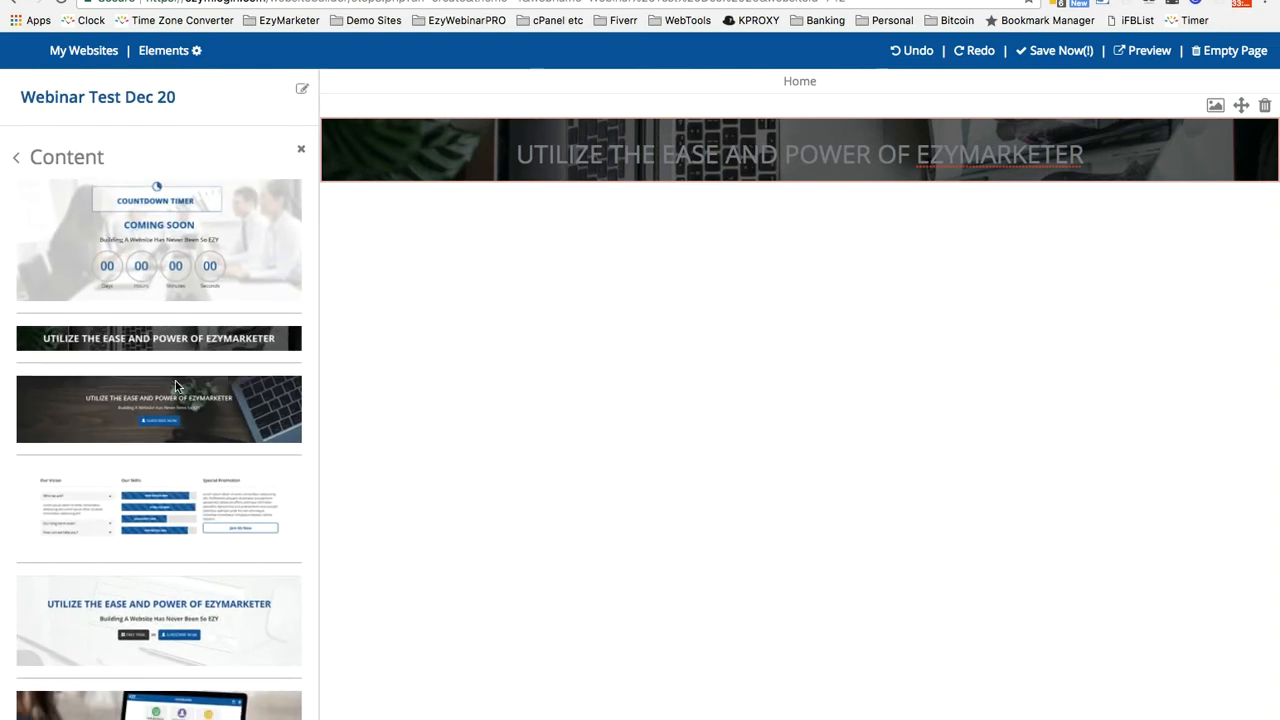
scroll(176, 384, down, 4)
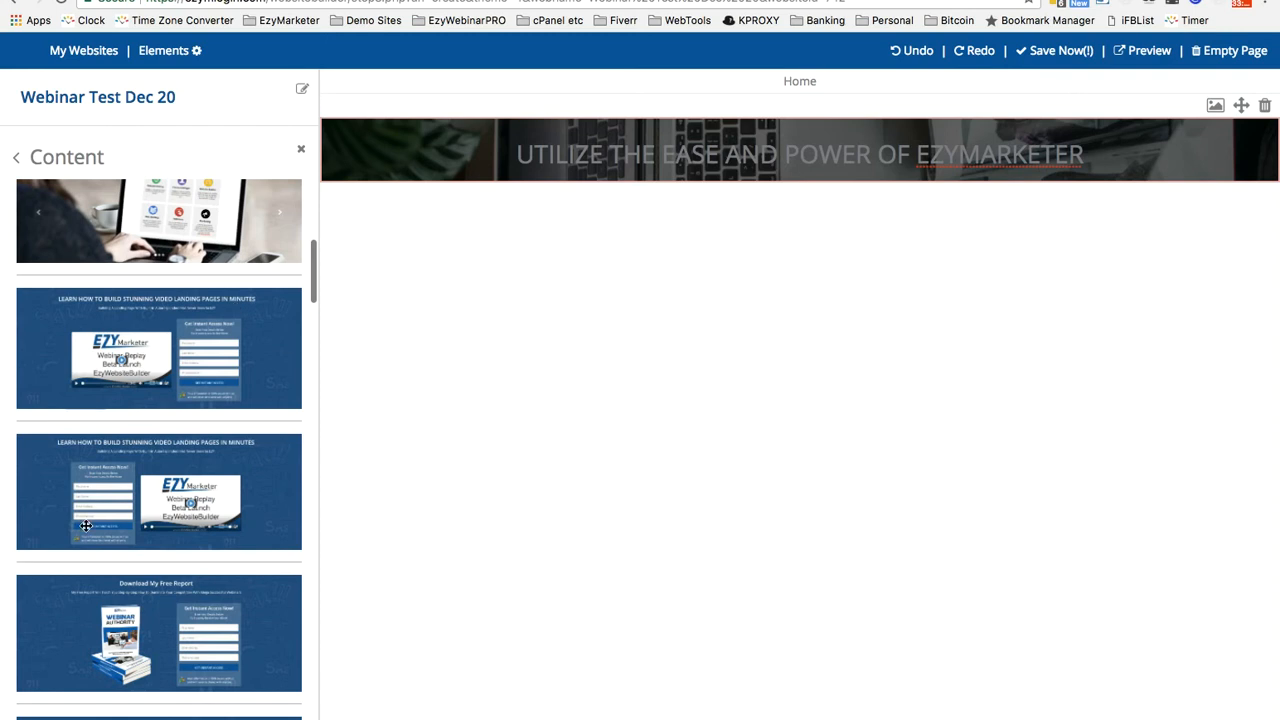
scroll(163, 498, down, 3)
scroll(163, 498, down, 7)
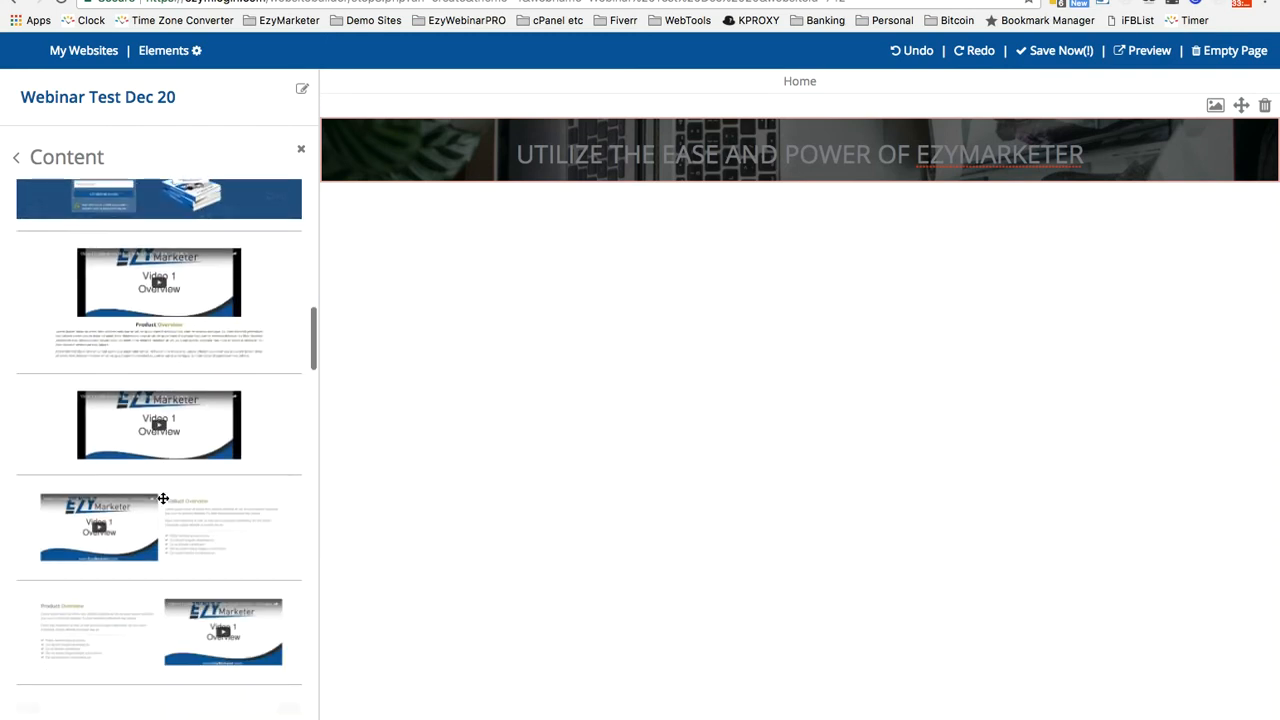
scroll(163, 498, down, 1)
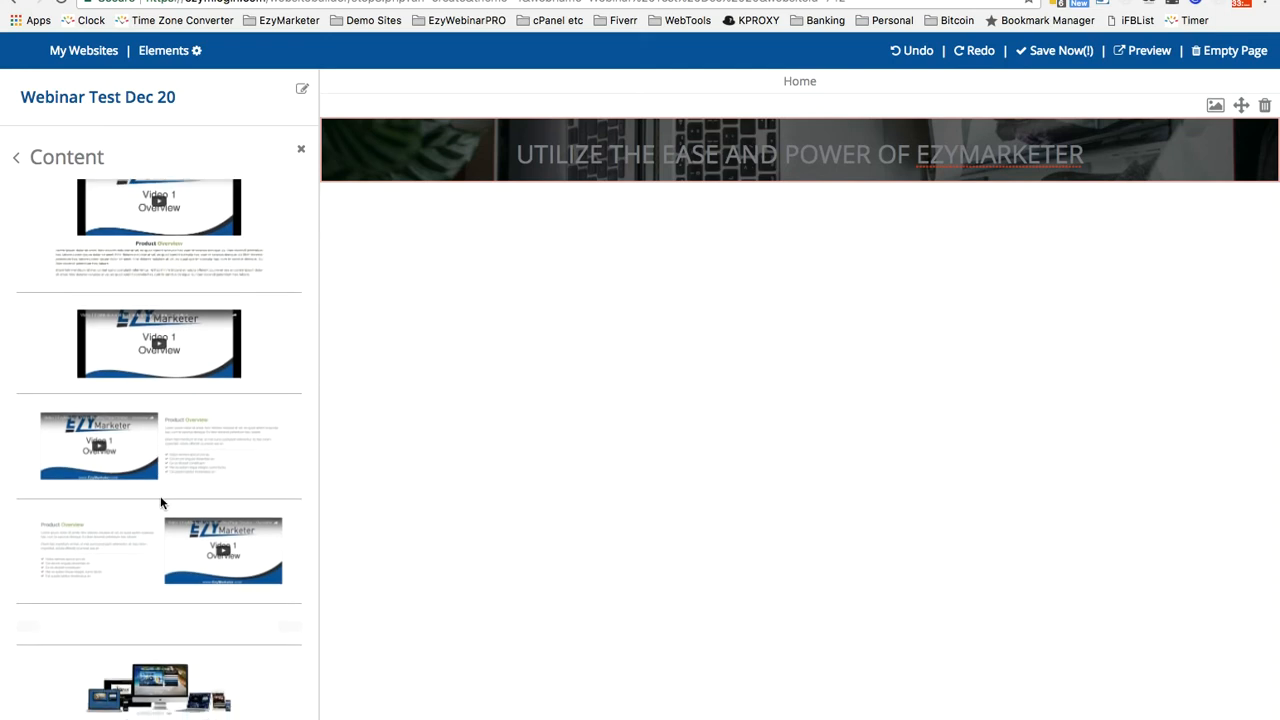
scroll(149, 486, down, 4)
scroll(146, 473, up, 4)
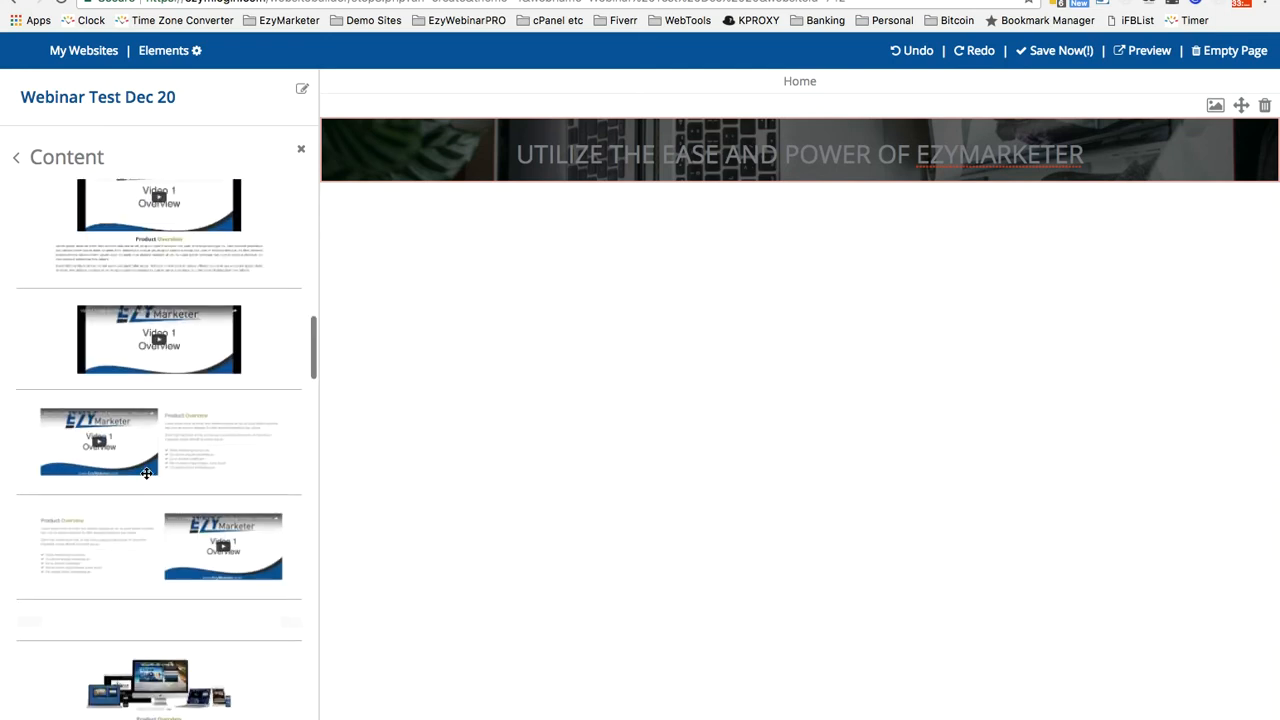
scroll(190, 430, up, 1)
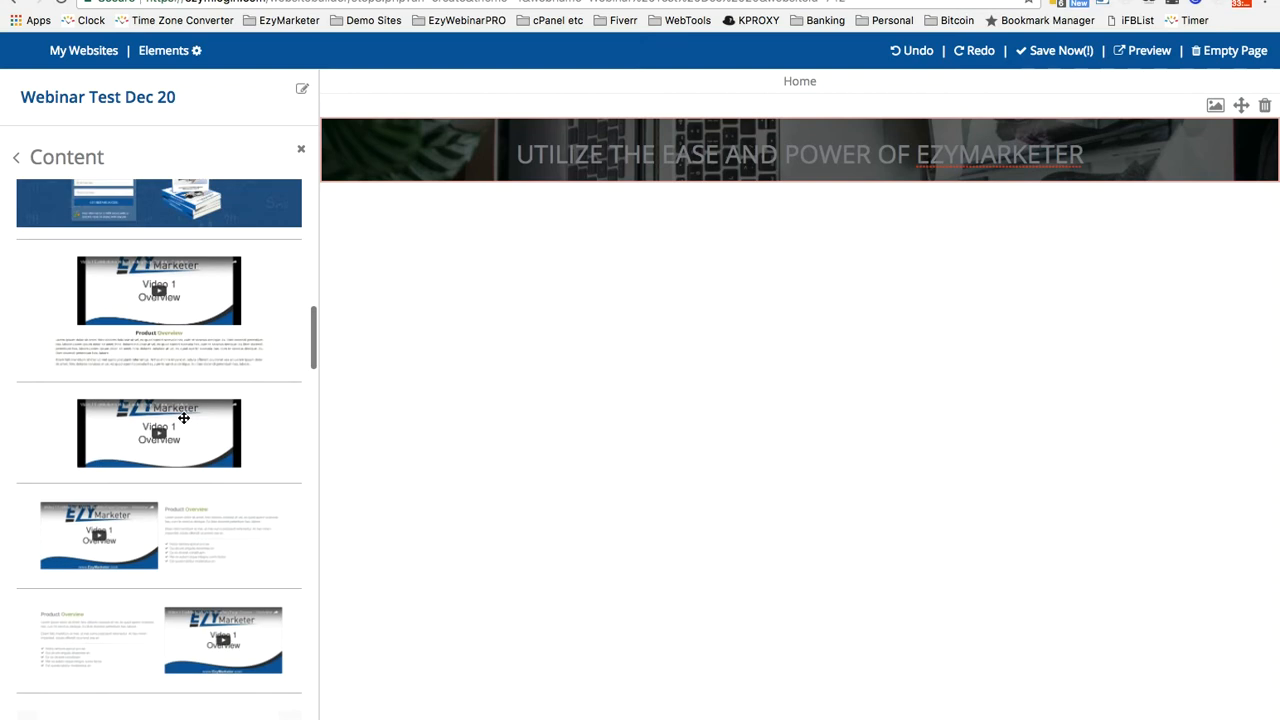
scroll(182, 422, down, 5)
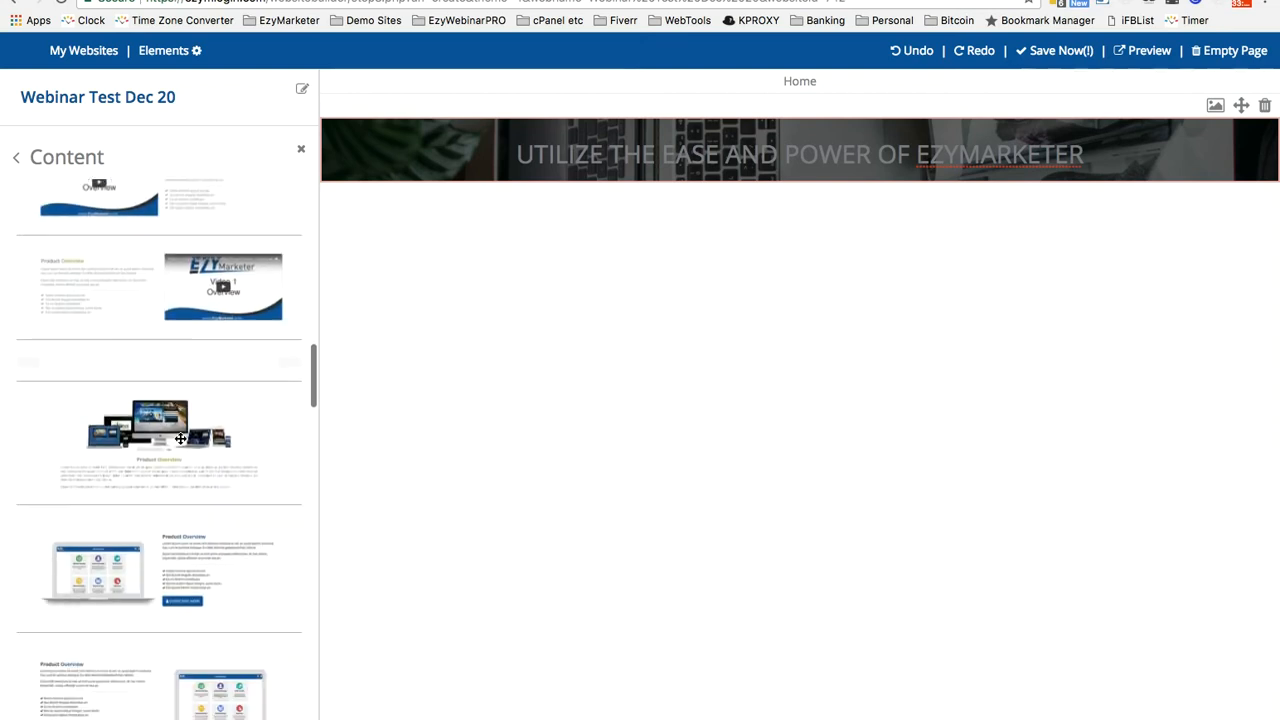
scroll(175, 453, down, 2)
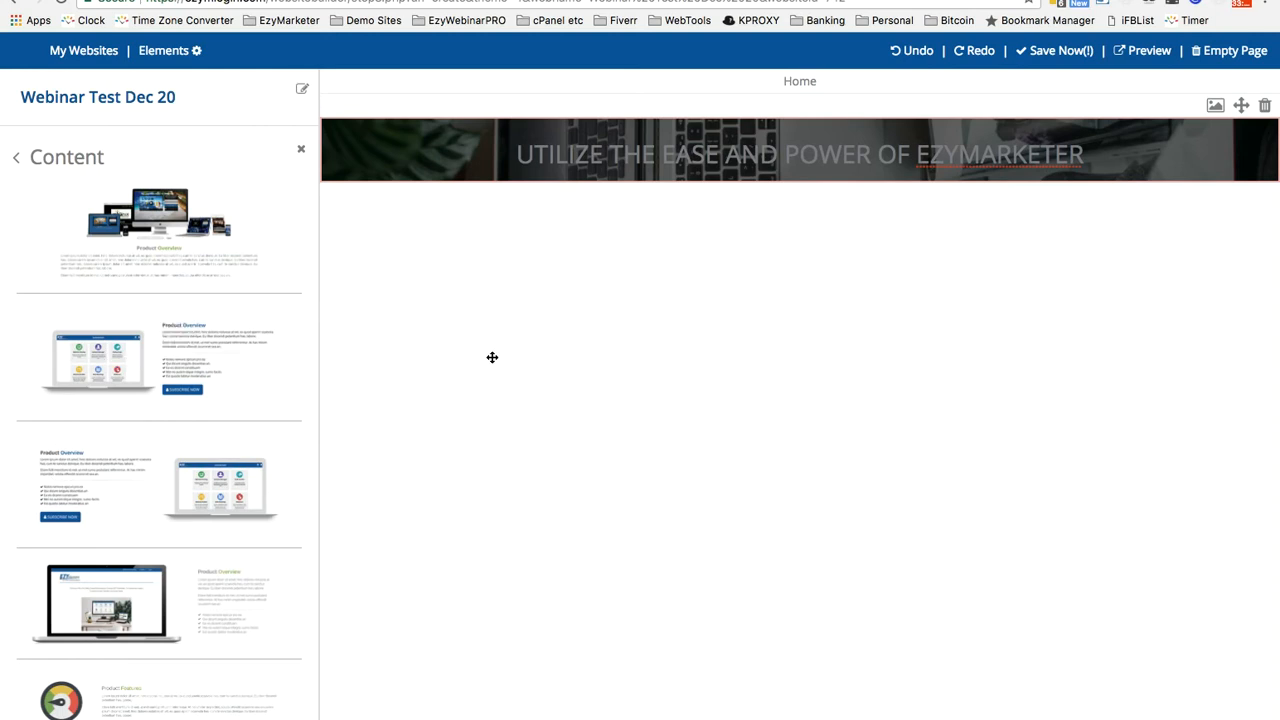
drag(508, 357, 507, 360)
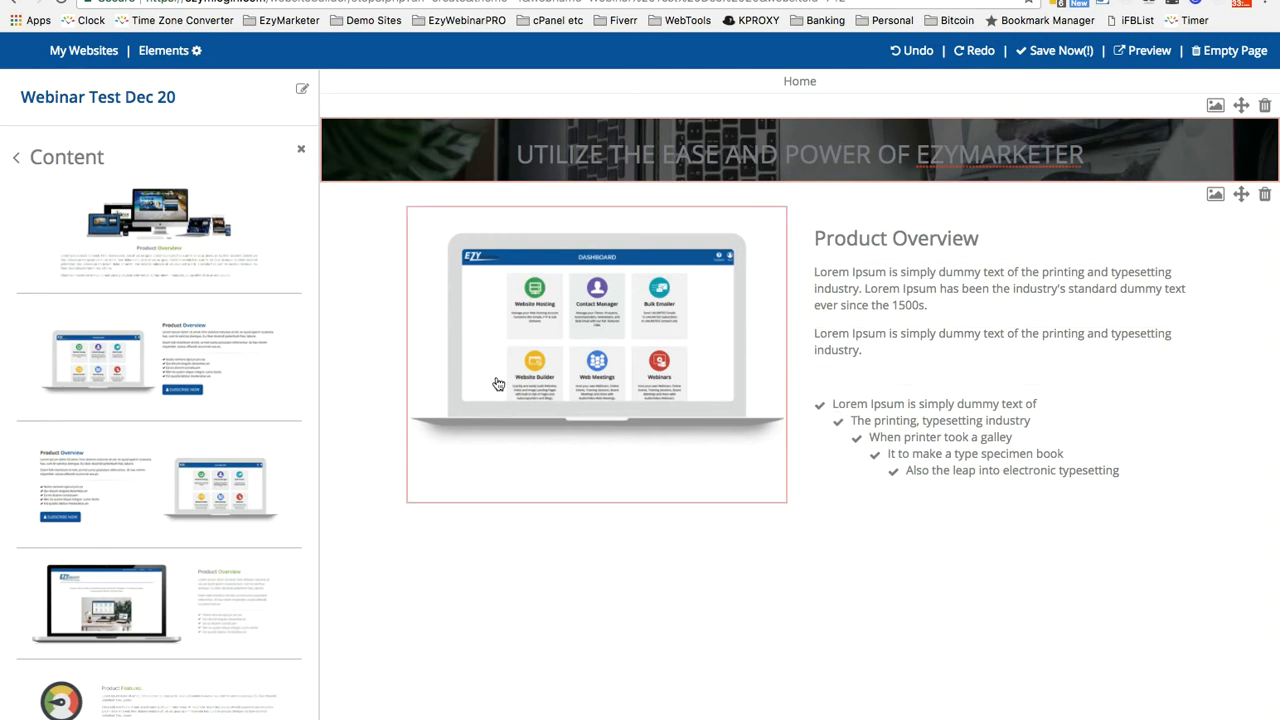
- Examine the laptop image's settings and the icon choices for the first checklist item in Product Overview, and close the editor without applying changes
click(591, 317)
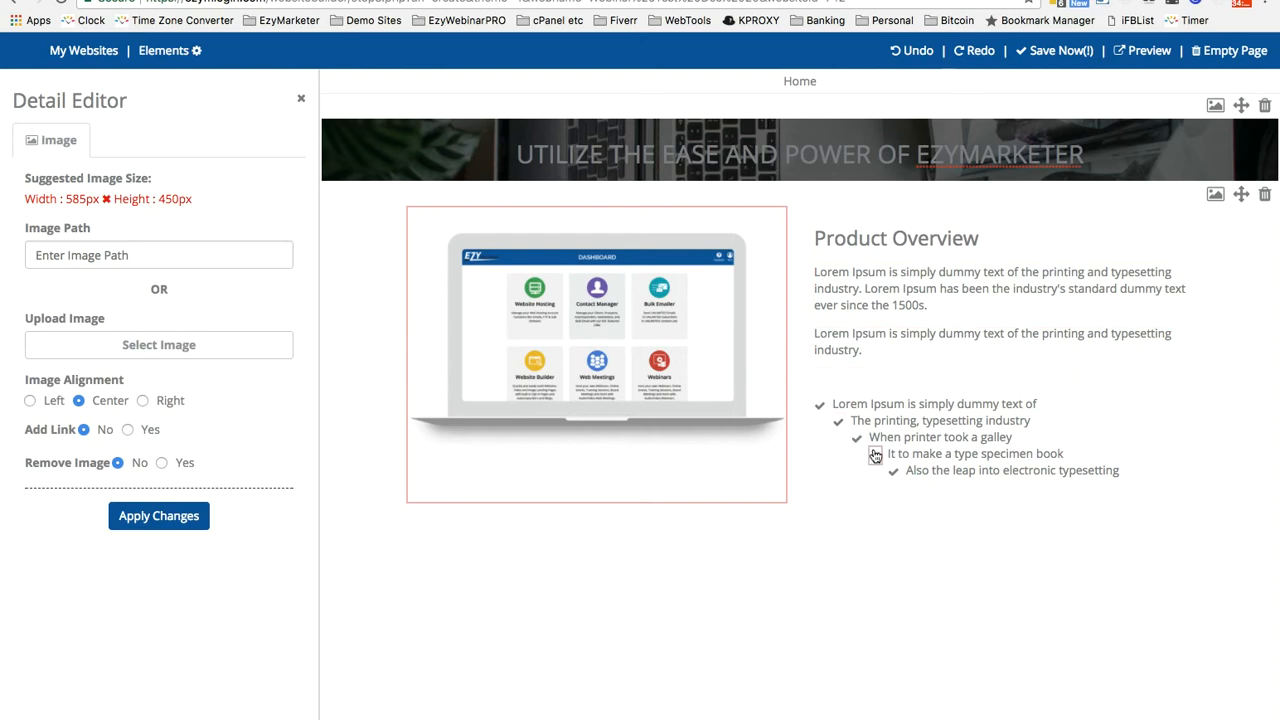
click(820, 407)
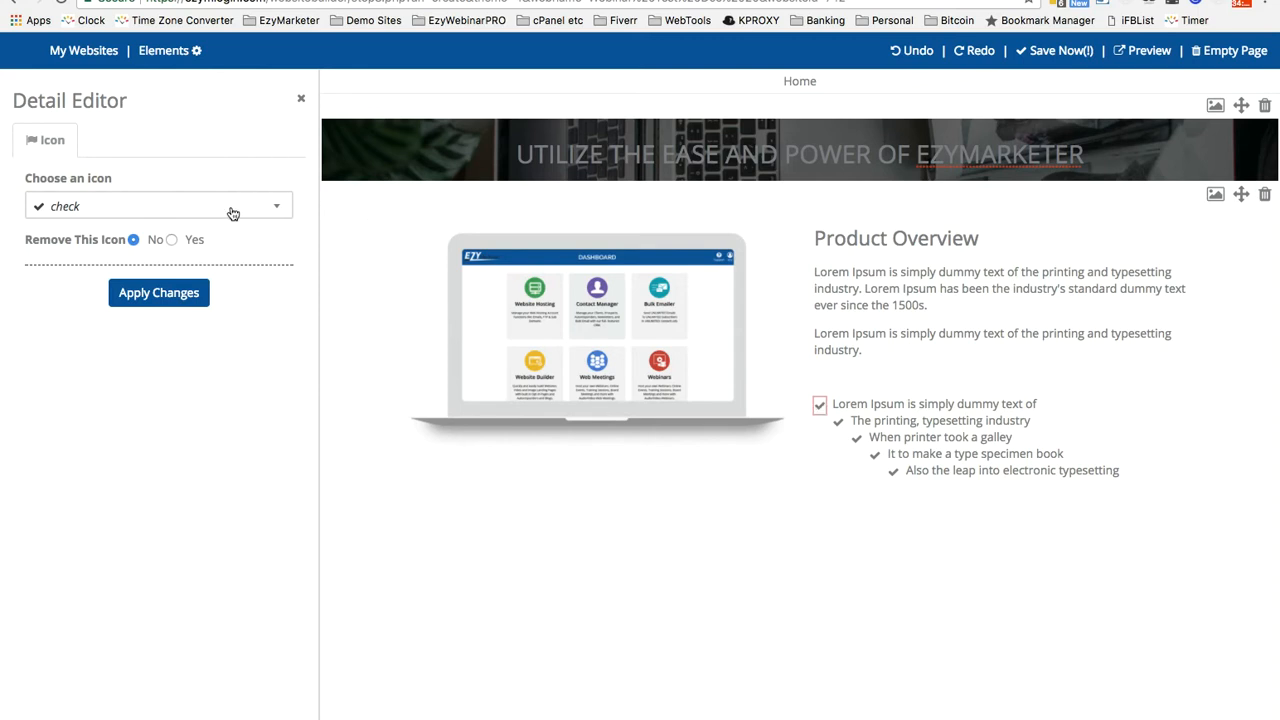
click(282, 208)
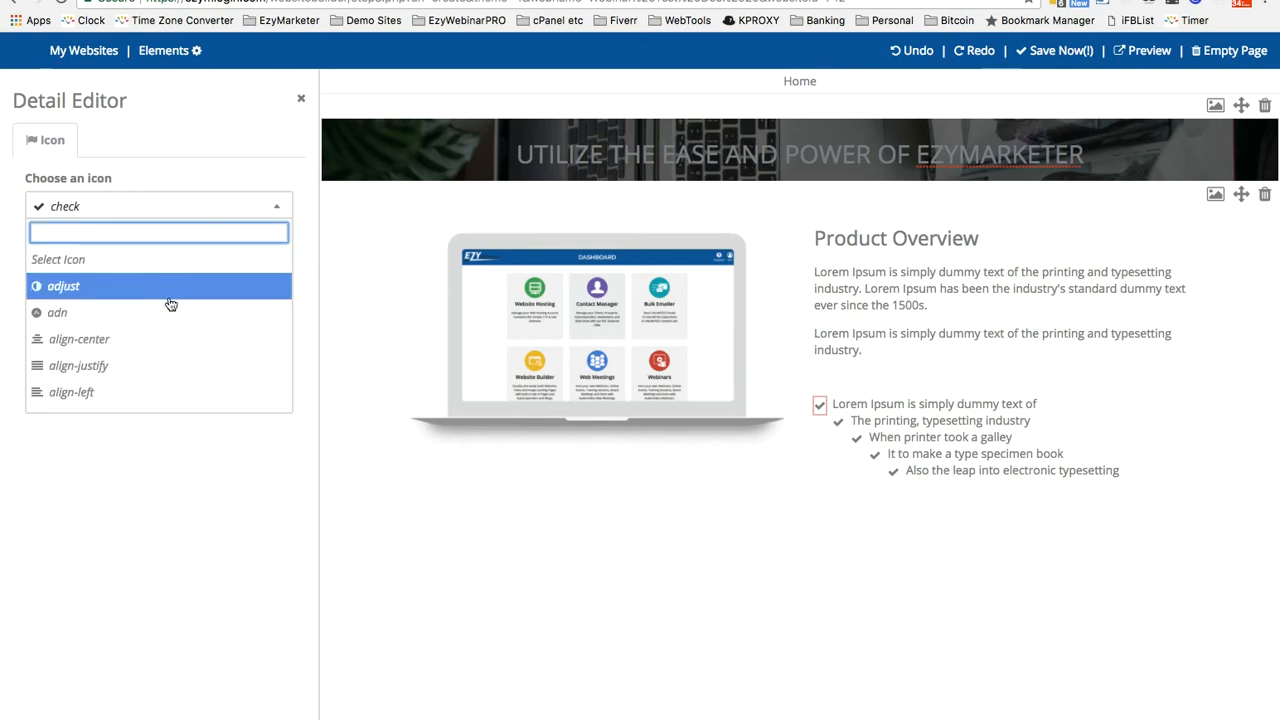
scroll(166, 310, down, 3)
scroll(169, 316, down, 6)
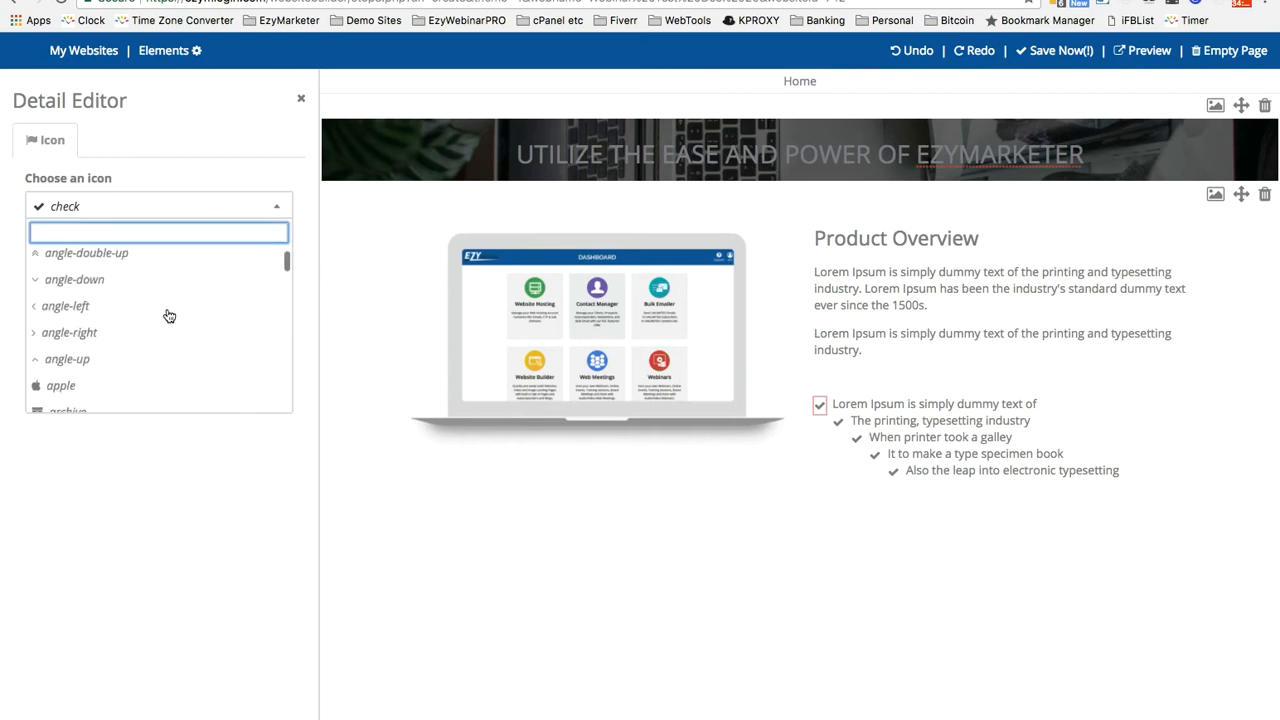
scroll(166, 312, down, 5)
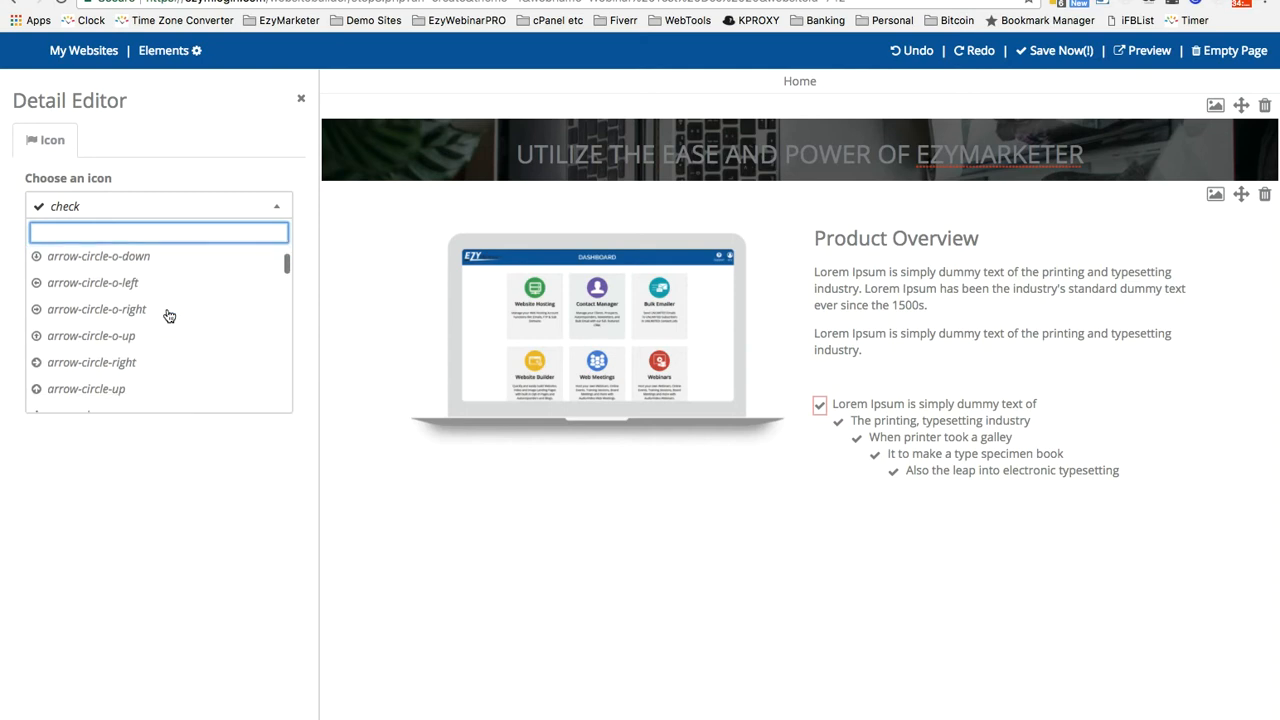
scroll(92, 316, down, 6)
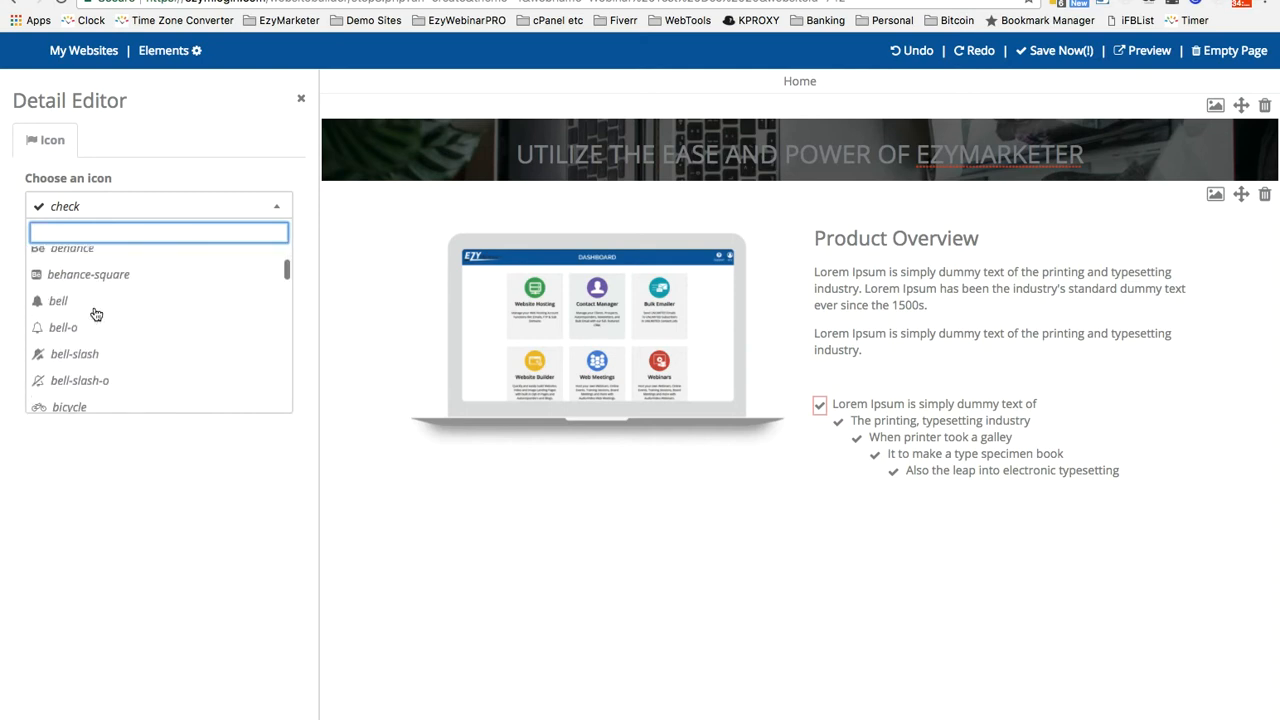
click(532, 599)
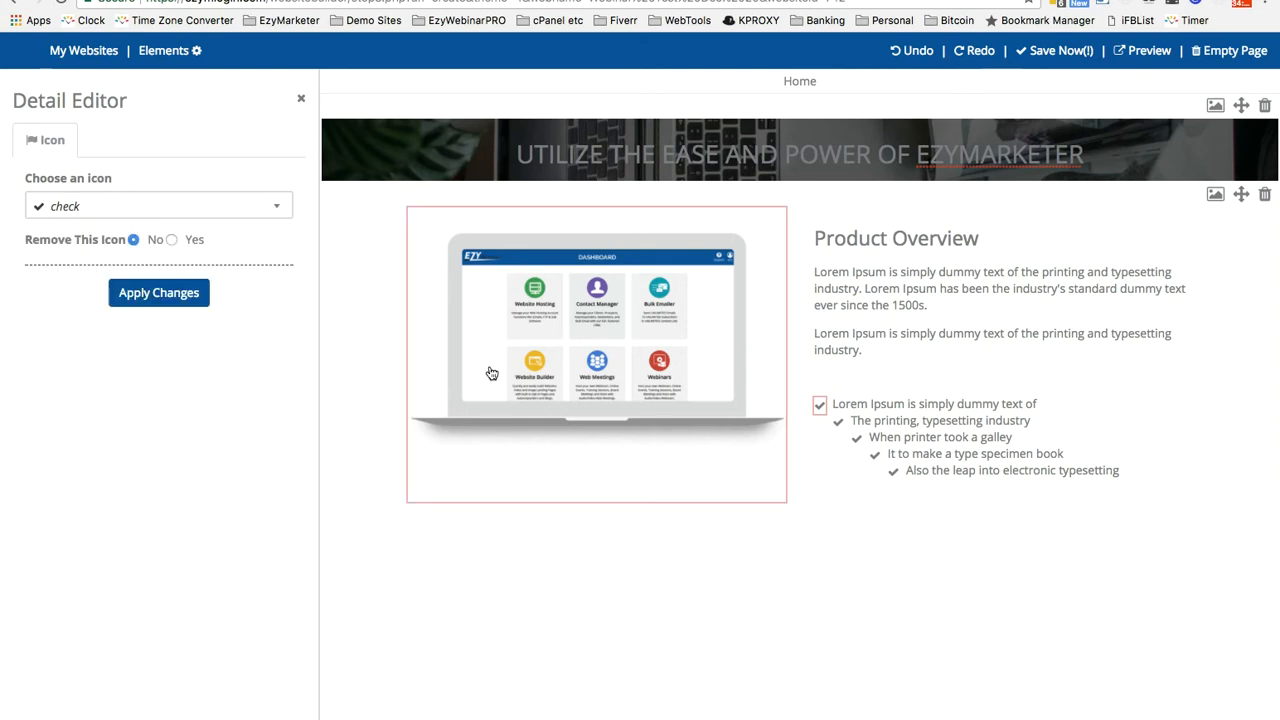
click(303, 102)
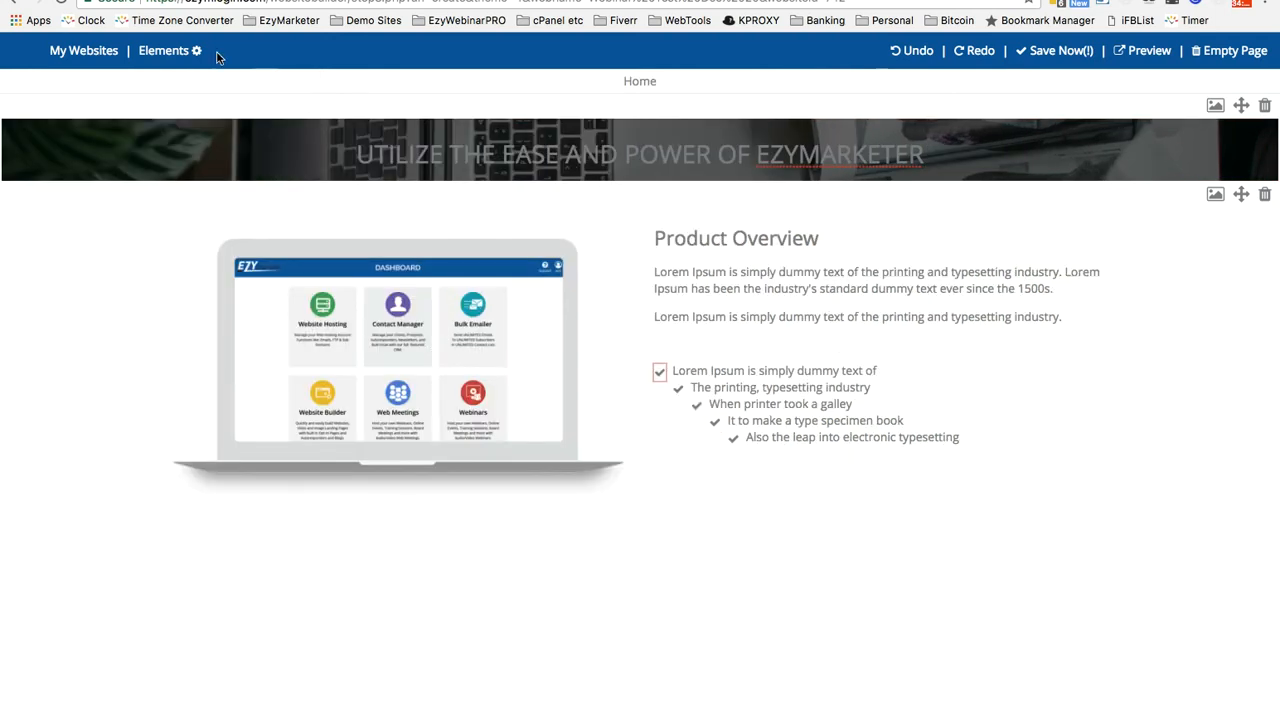
- Add the mirrored Product Overview content block, with text before the laptop image, below the existing Product Overview block
click(165, 52)
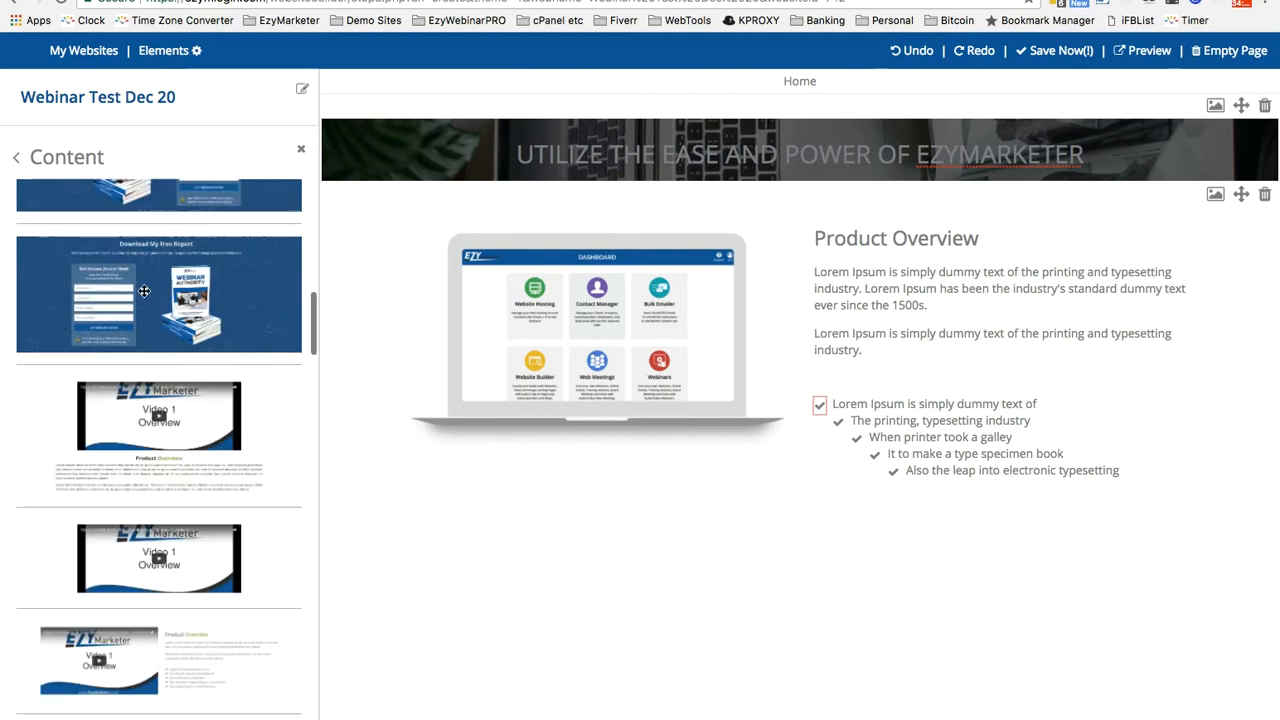
scroll(144, 292, down, 5)
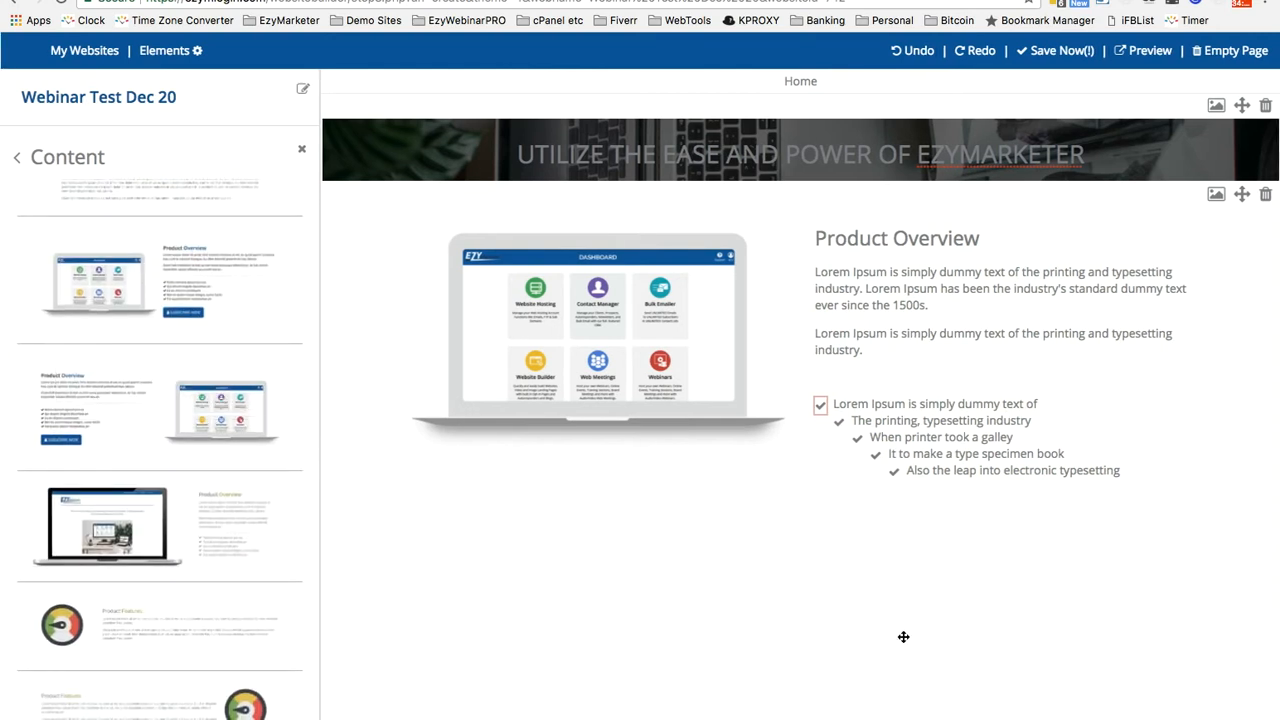
drag(903, 637, 902, 634)
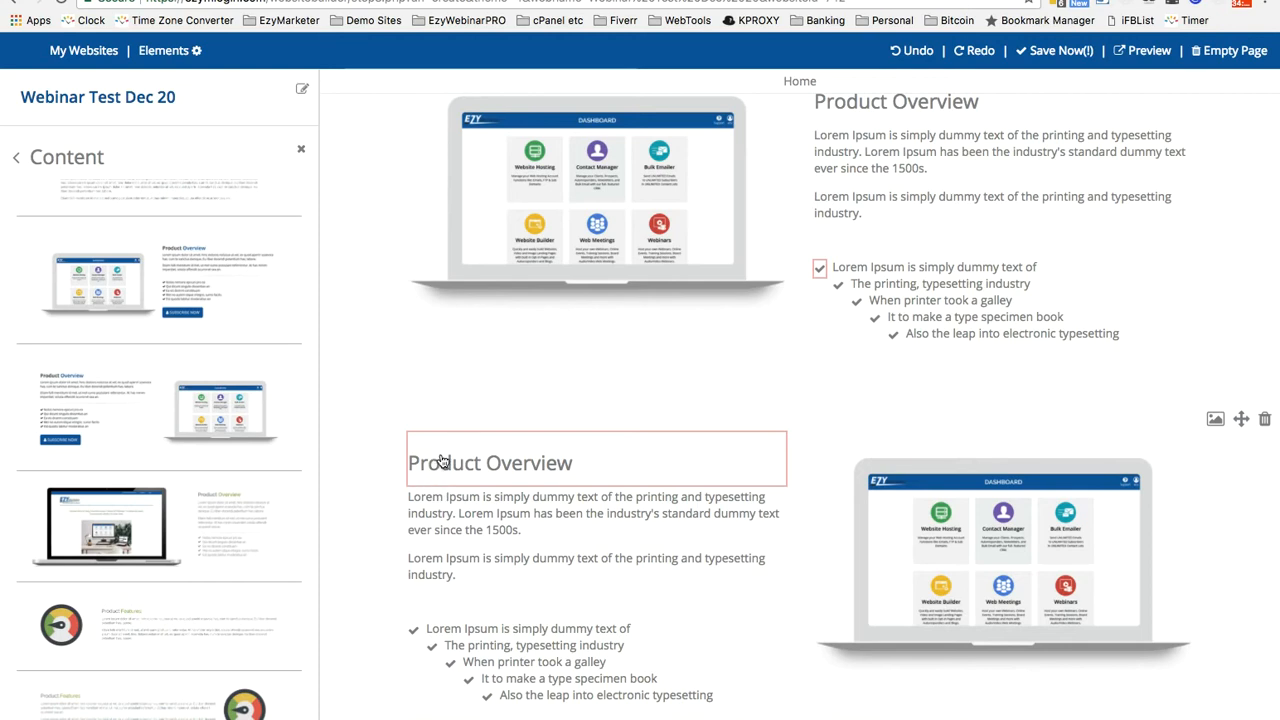
- Examine the editable heading and first checklist text of the new Product Overview block, leaving the wording as it is
click(533, 471)
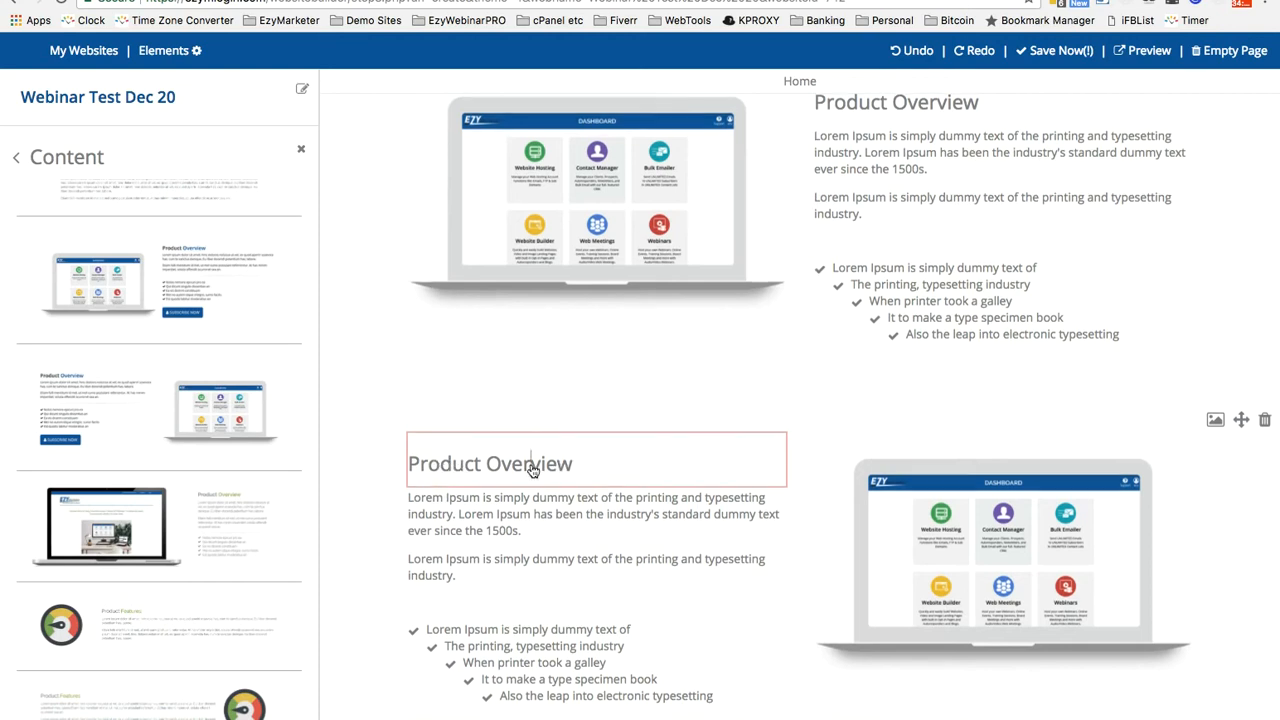
double_click(289, 490)
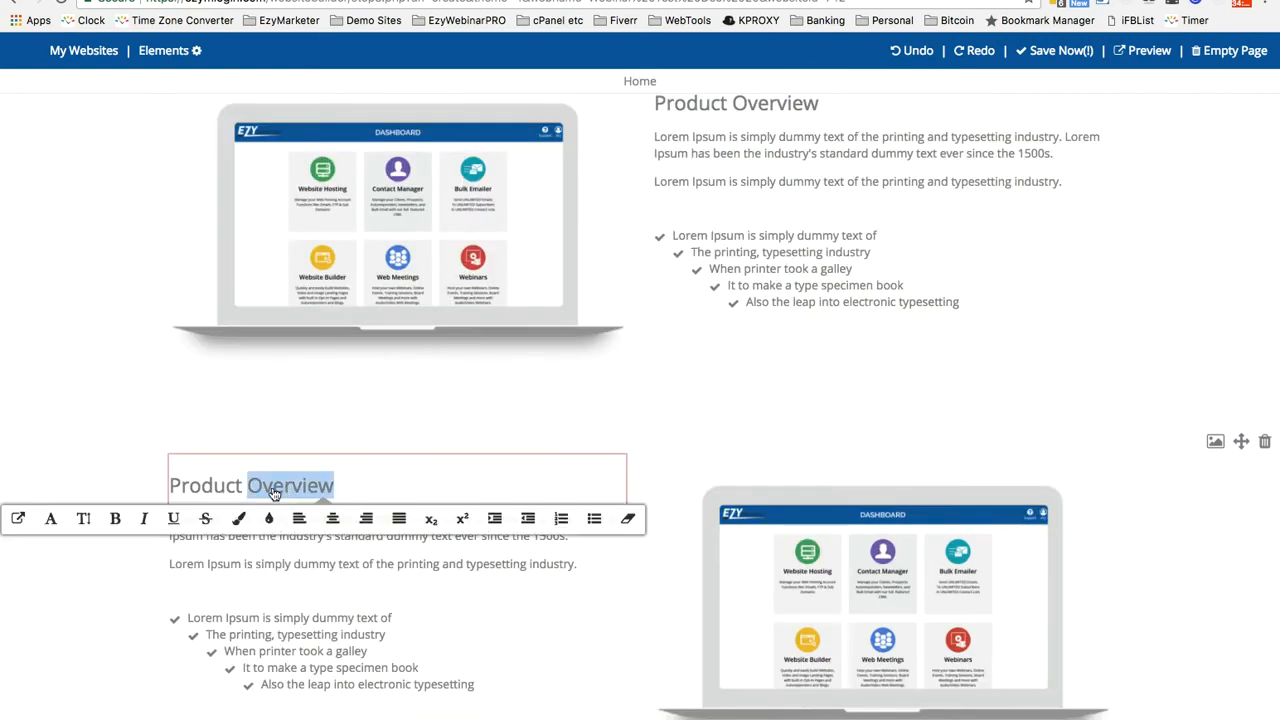
click(396, 617)
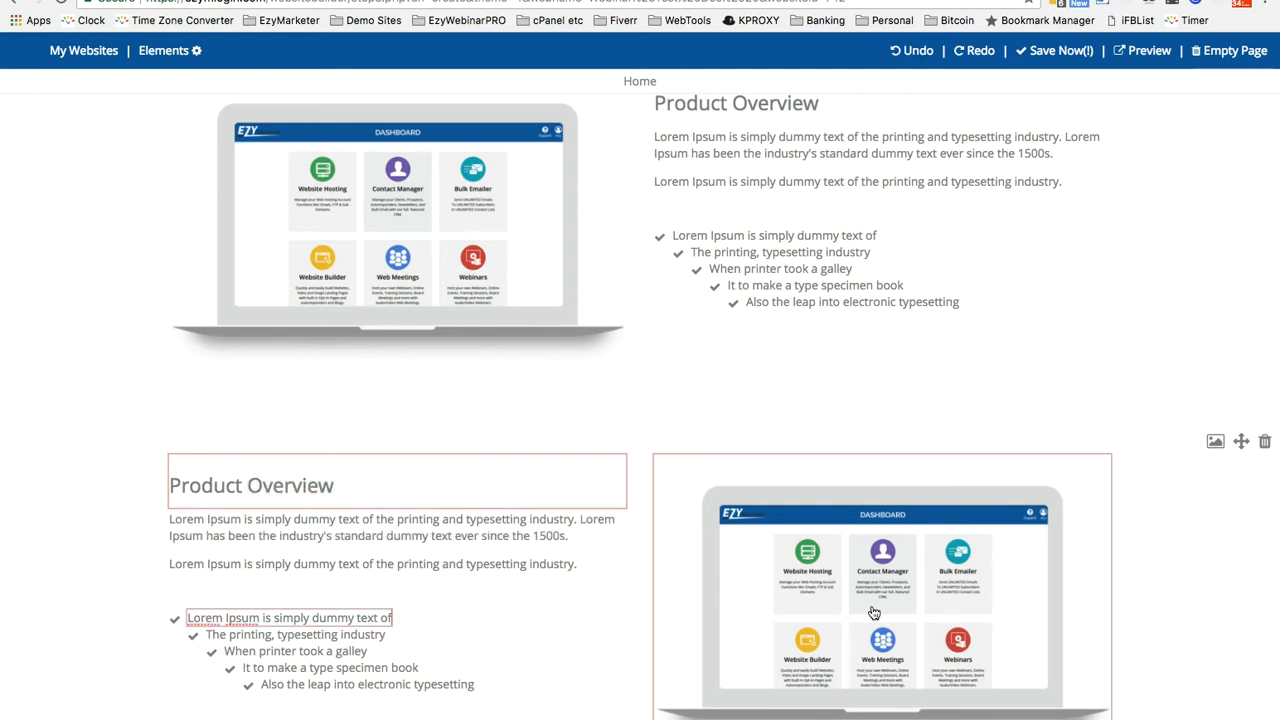
scroll(873, 613, down, 1)
scroll(870, 610, up, 3)
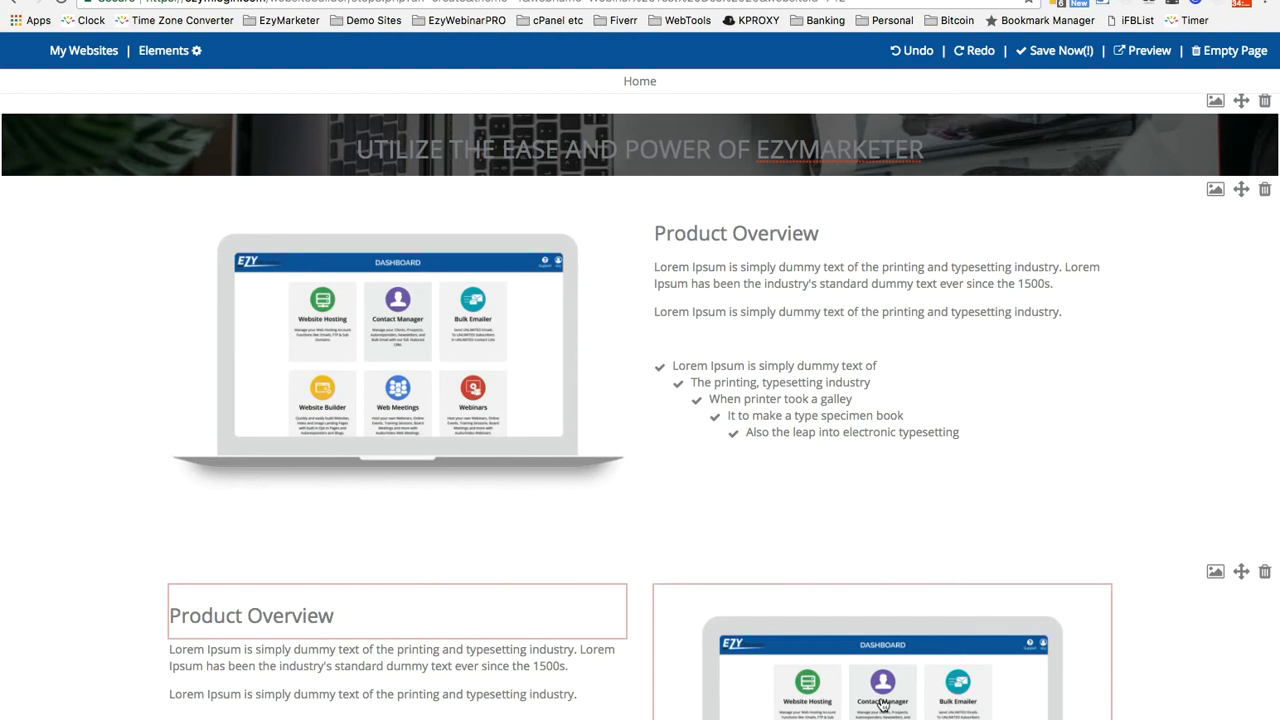
scroll(652, 416, up, 1)
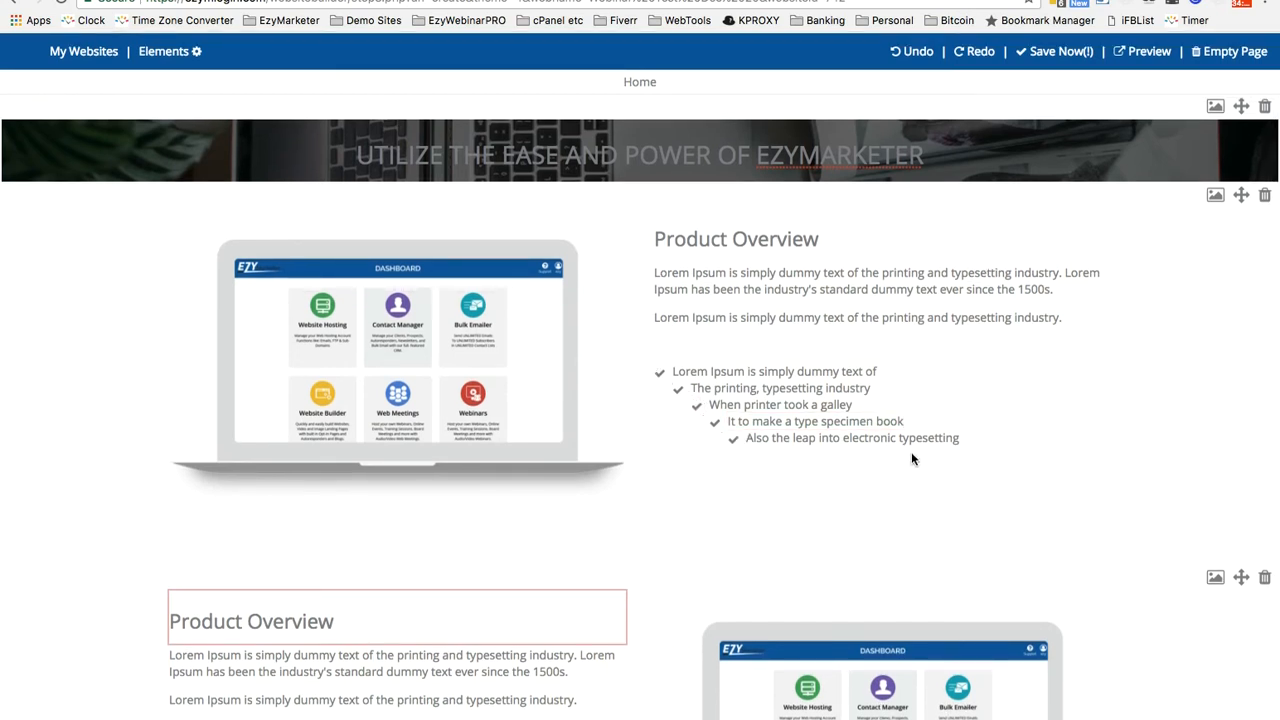
- Add the three-column features block with Pixel Perfect, Graphs and Strategy below the second Product Overview block
click(167, 52)
scroll(200, 253, down, 8)
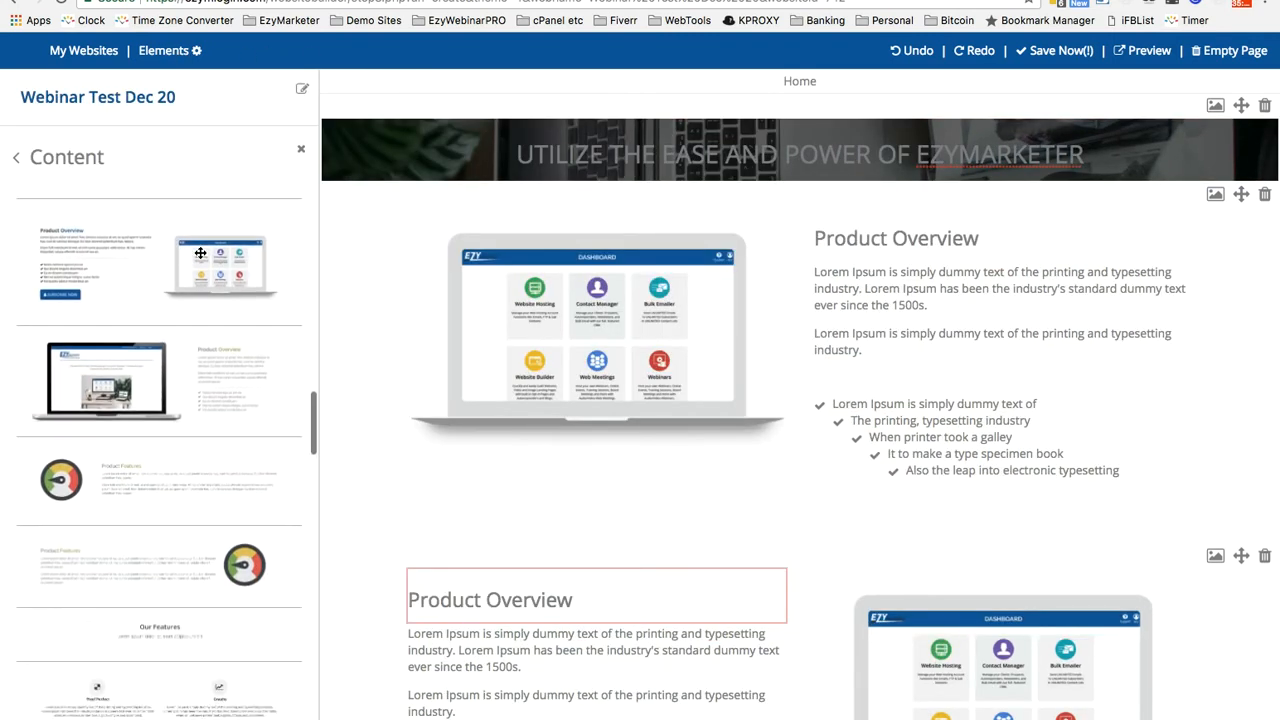
scroll(199, 257, down, 6)
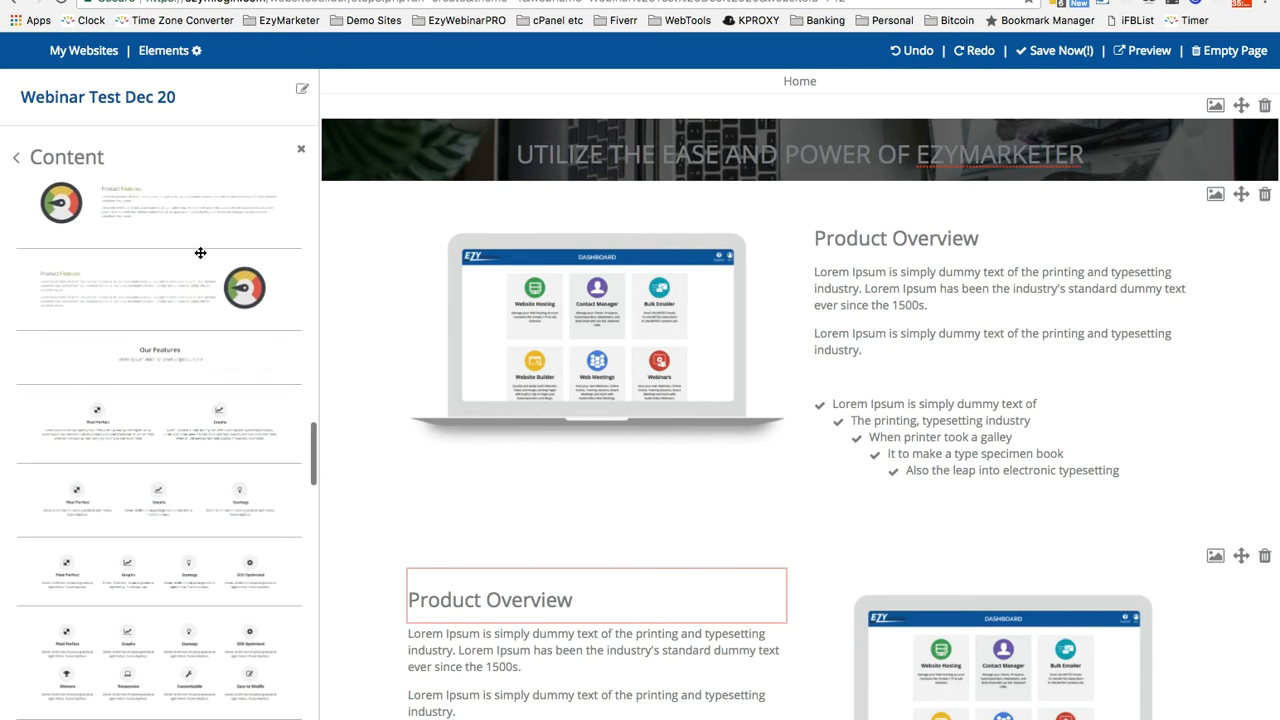
scroll(199, 257, down, 1)
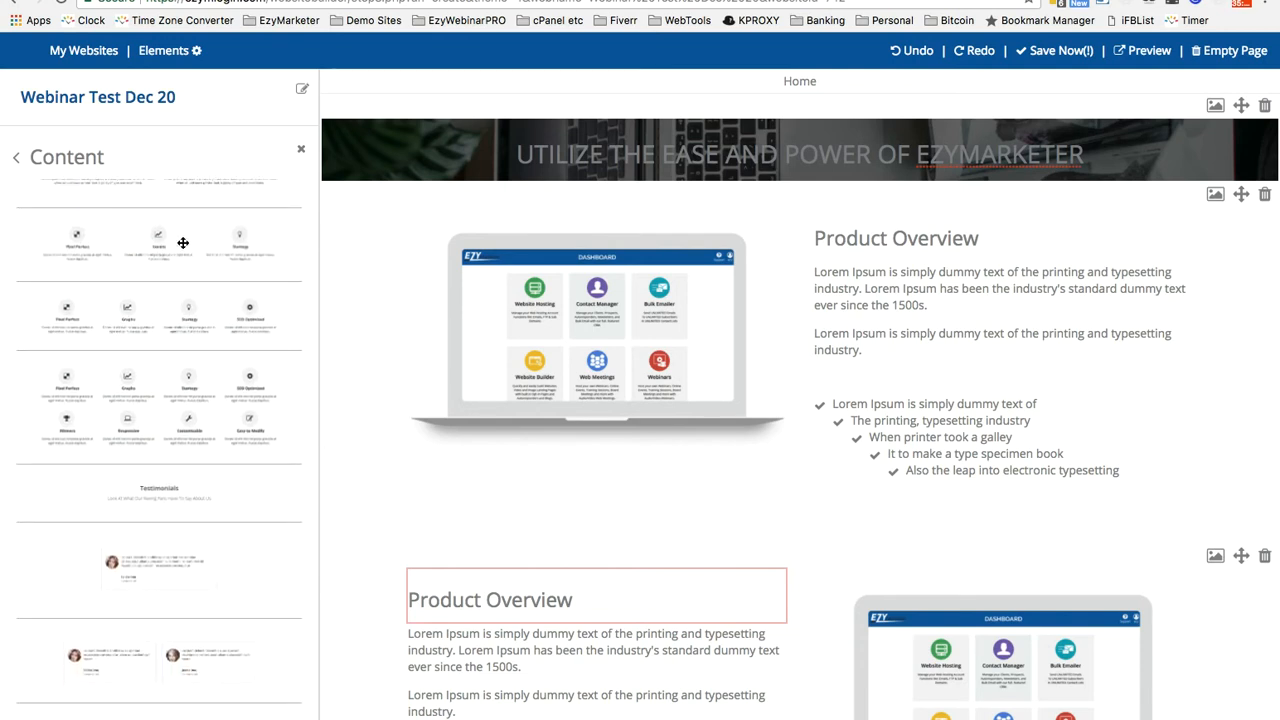
scroll(116, 251, up, 4)
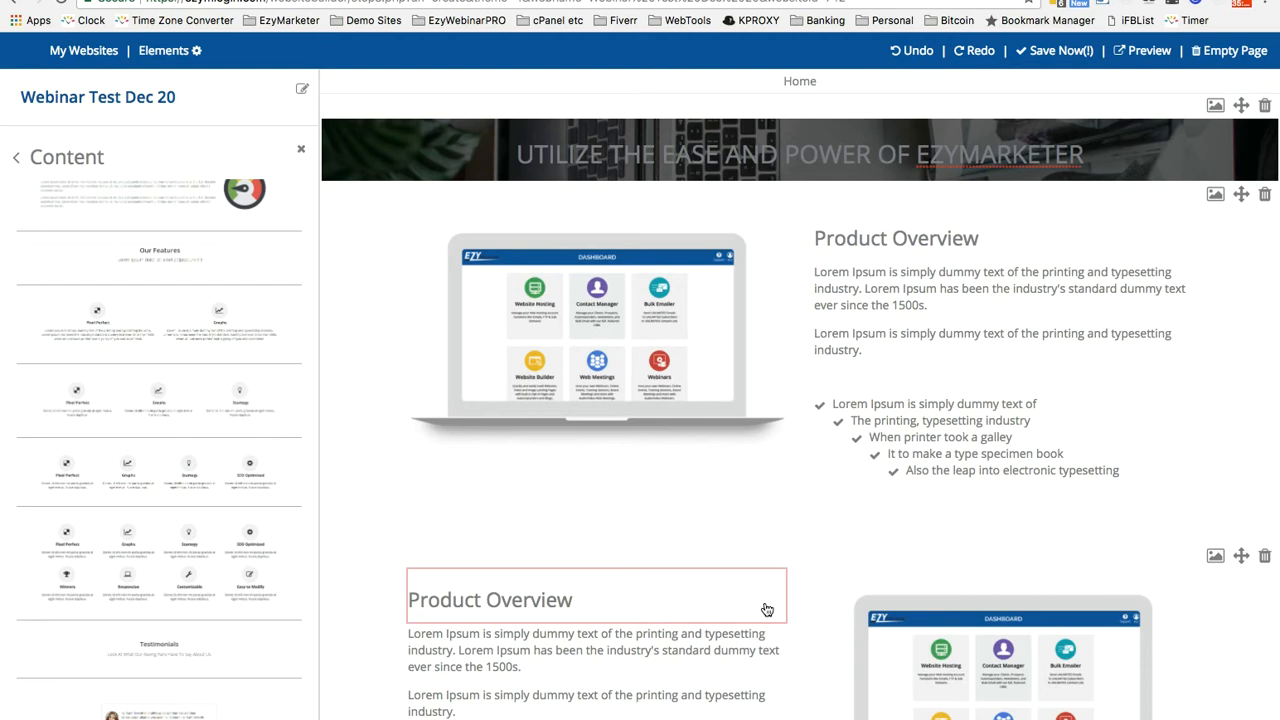
scroll(766, 609, down, 4)
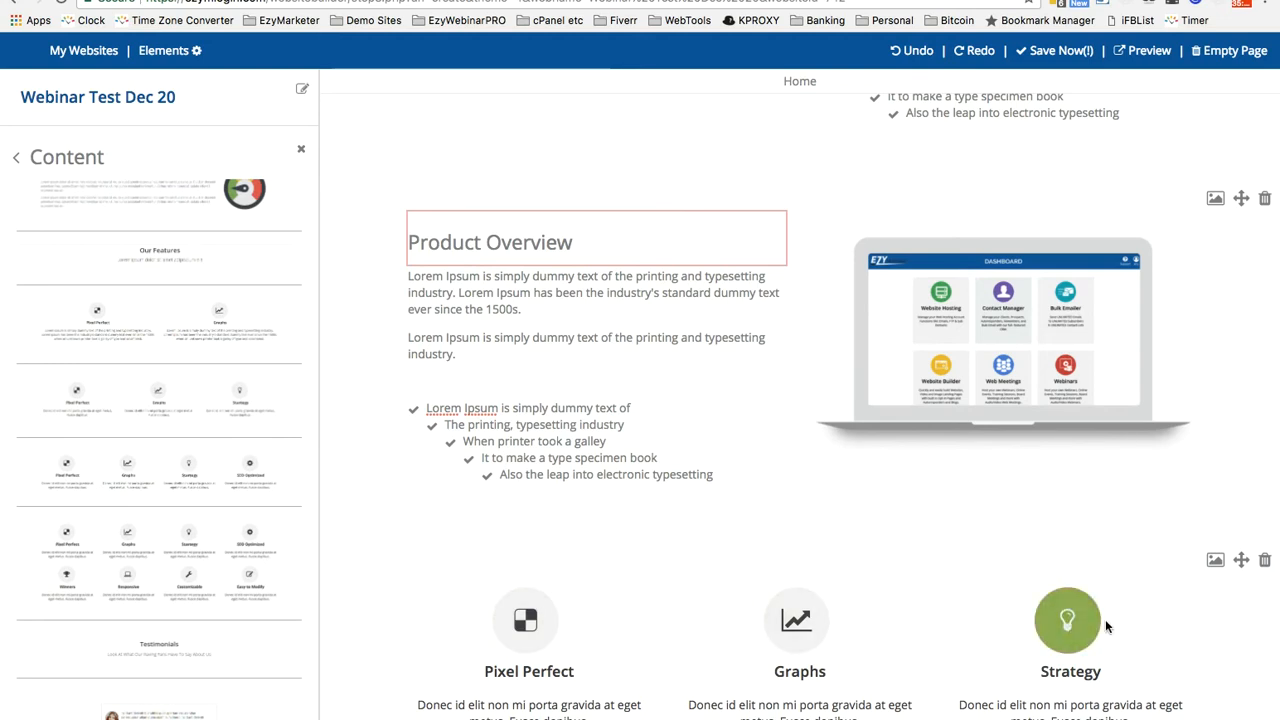
- Set the Pixel Perfect icon's hover background color to dark blue and apply the change
click(524, 628)
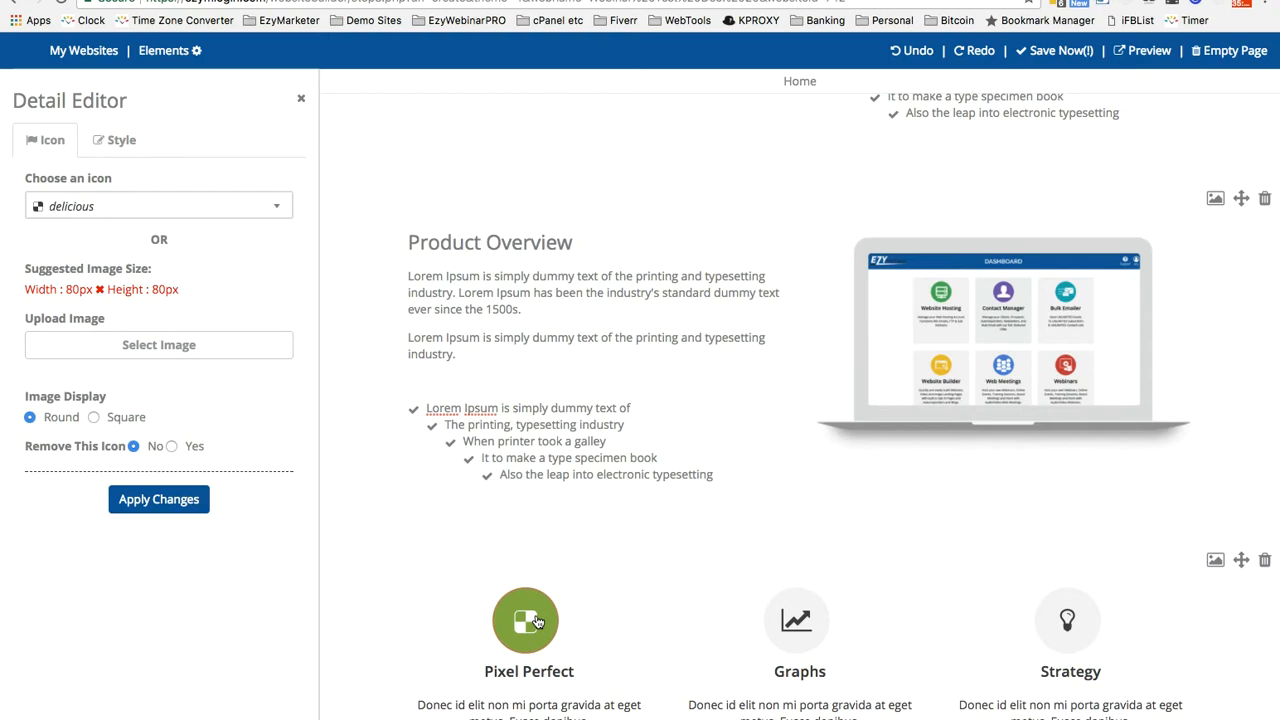
click(119, 144)
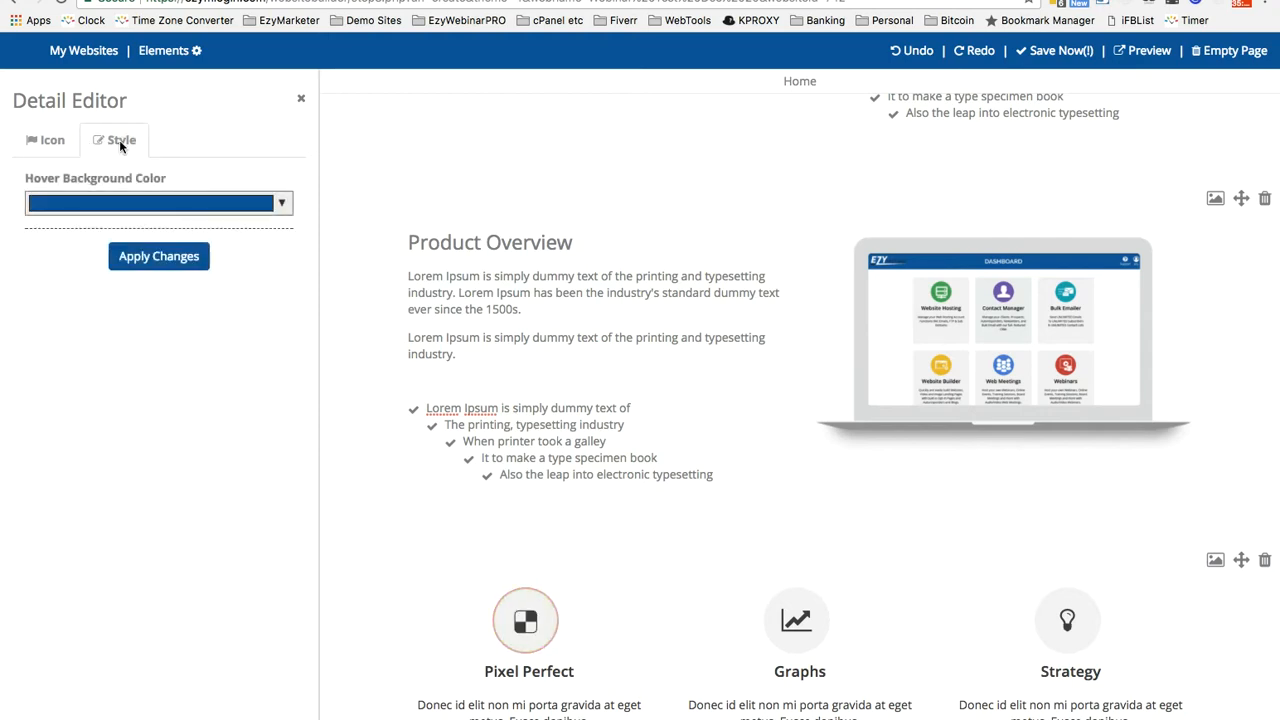
click(279, 205)
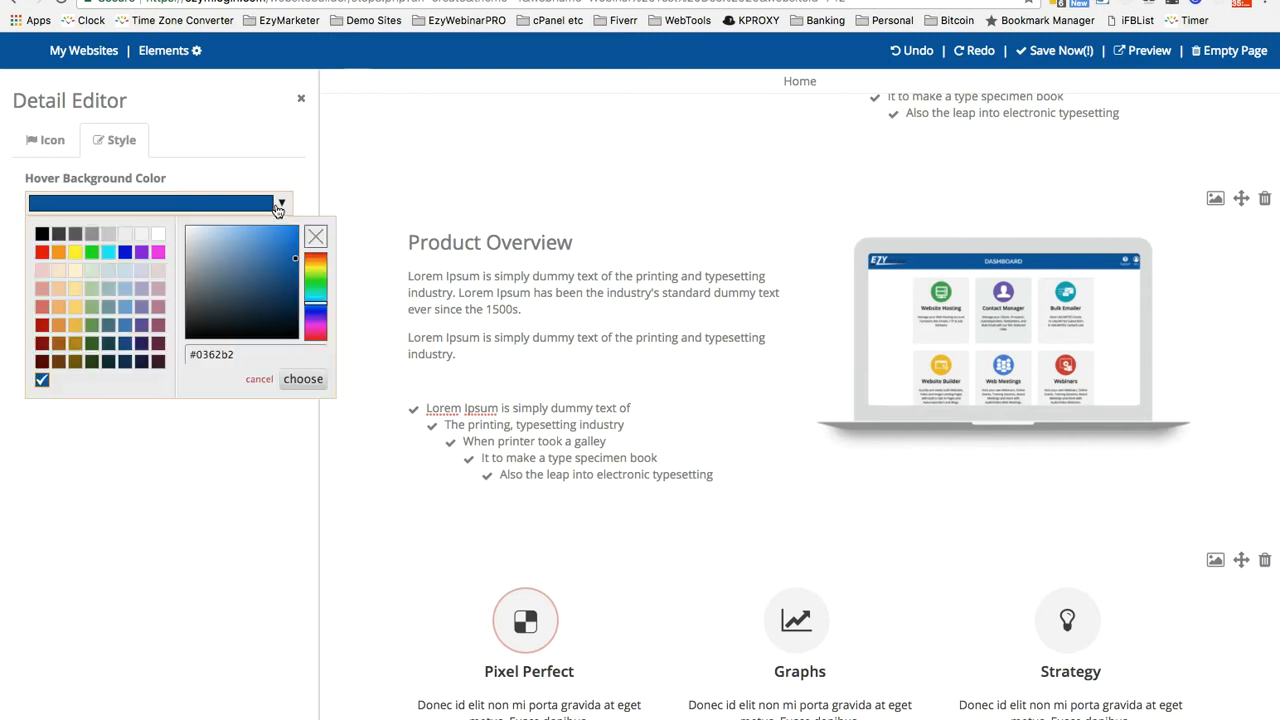
click(128, 345)
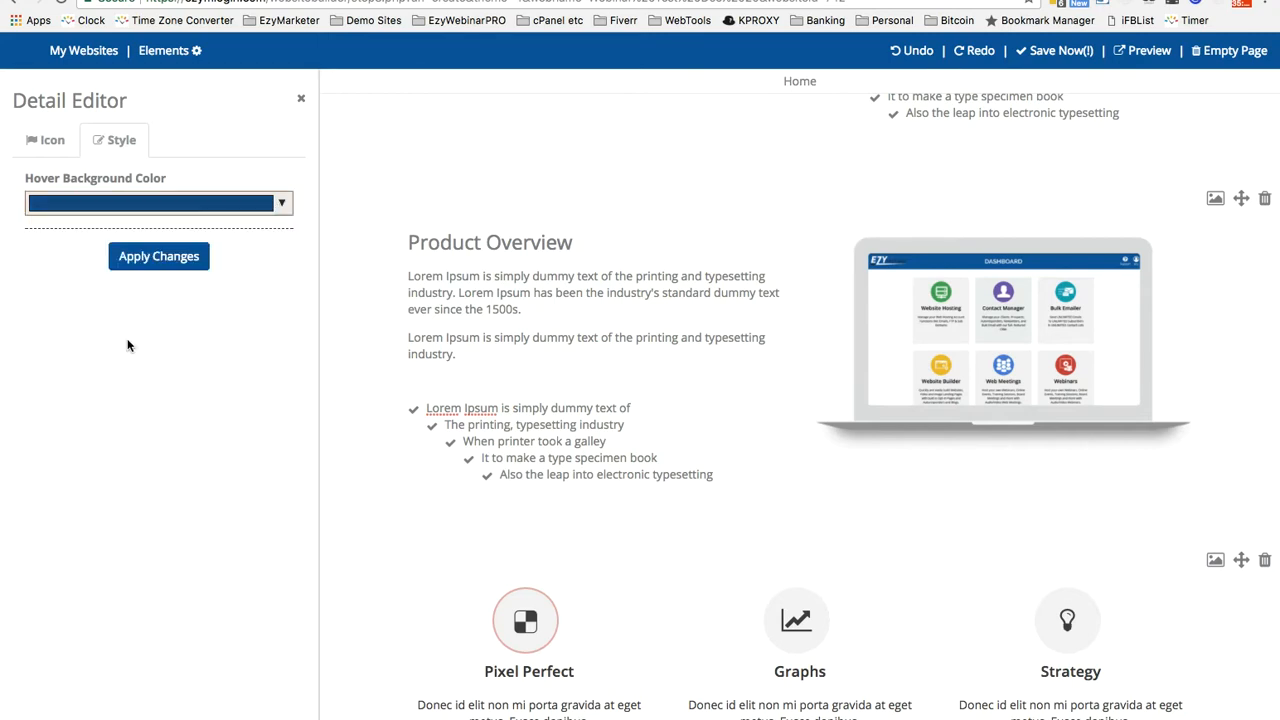
click(155, 259)
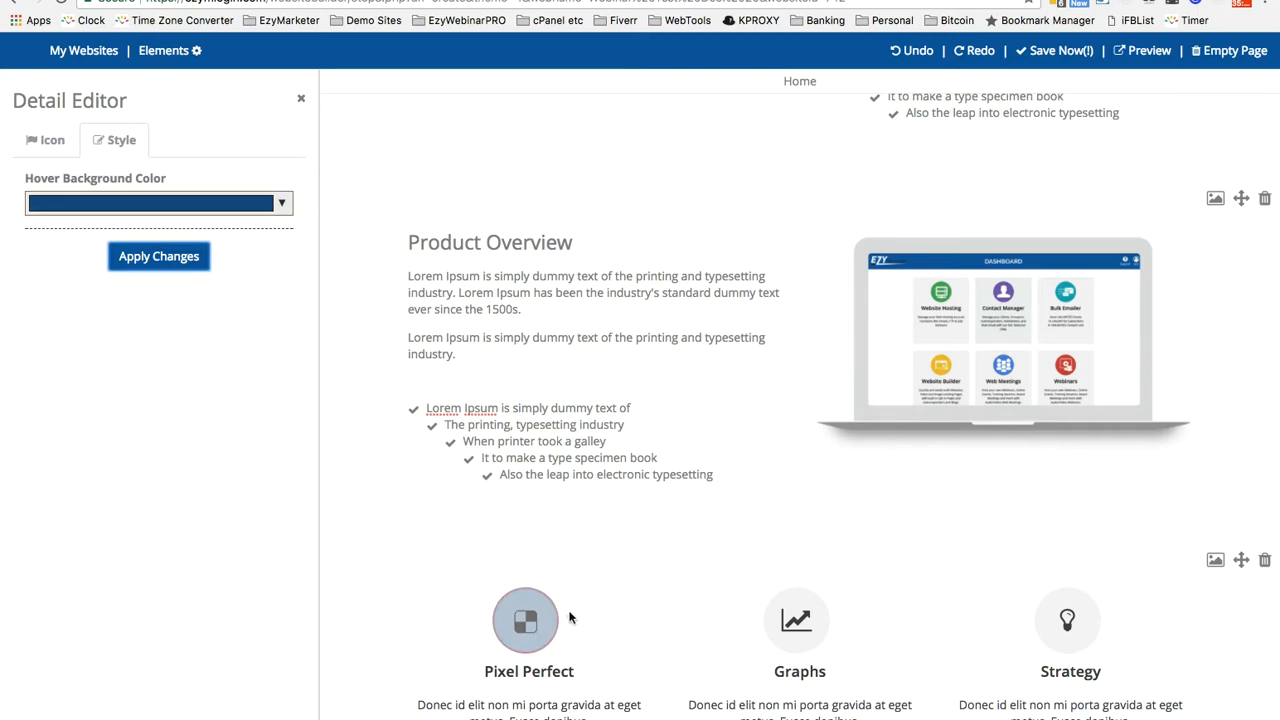
- Change the Pixel Perfect icon to desktop with a Square image display and apply the changes
click(45, 146)
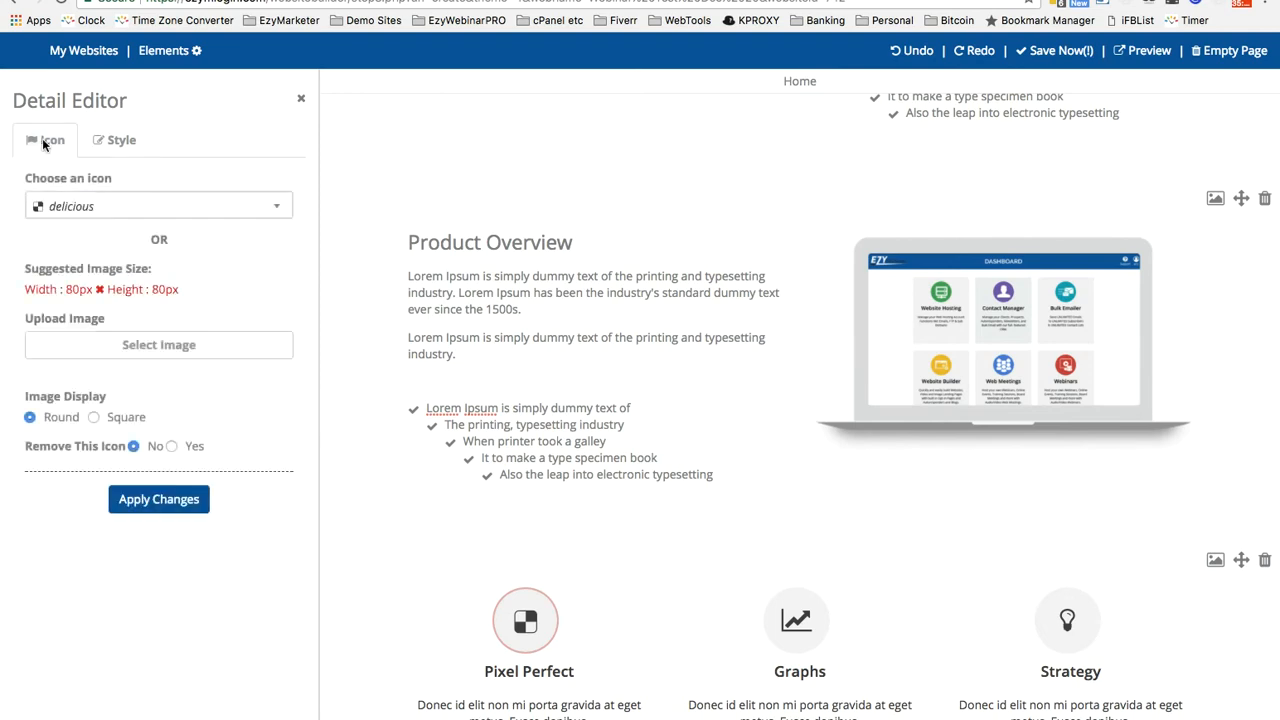
click(125, 212)
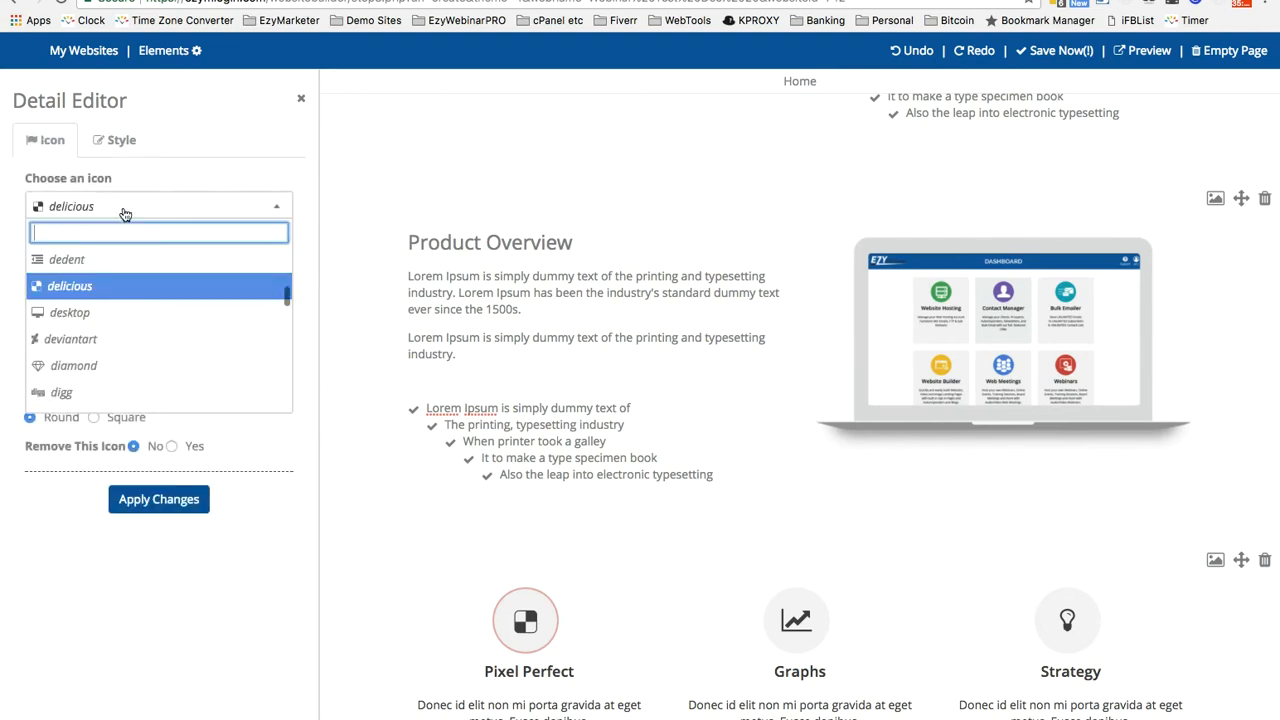
click(133, 315)
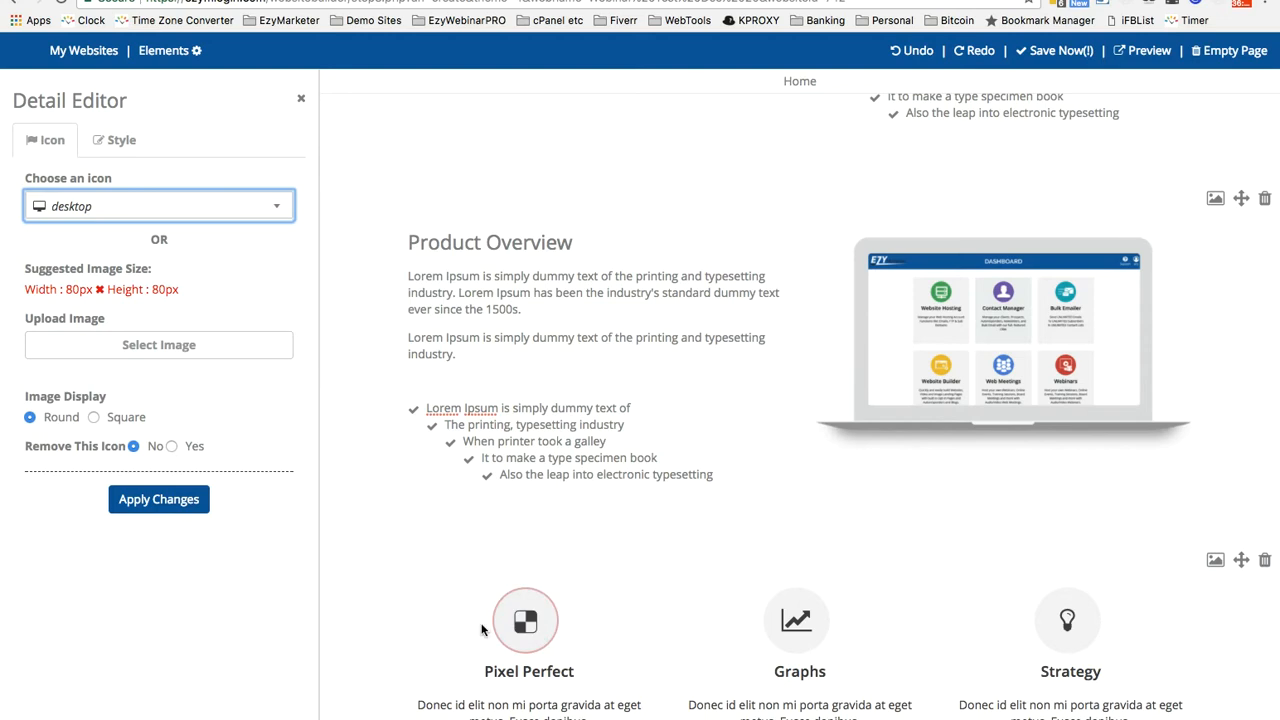
click(94, 418)
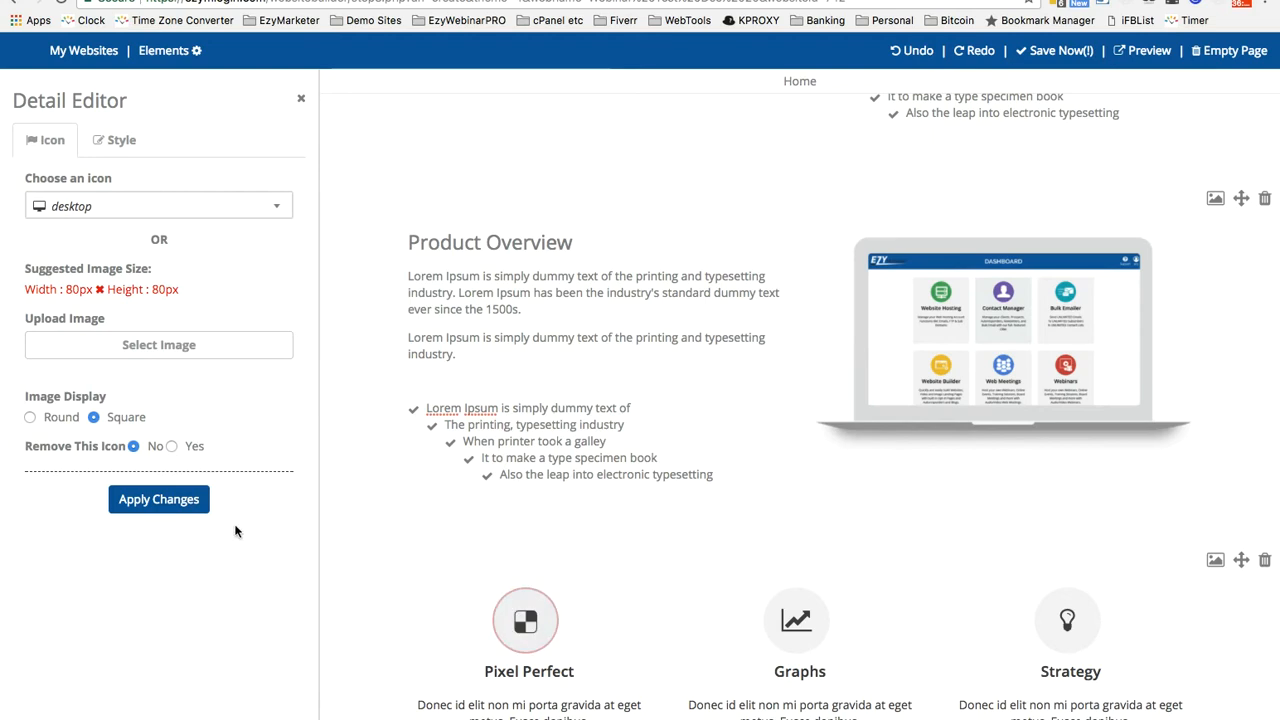
click(157, 508)
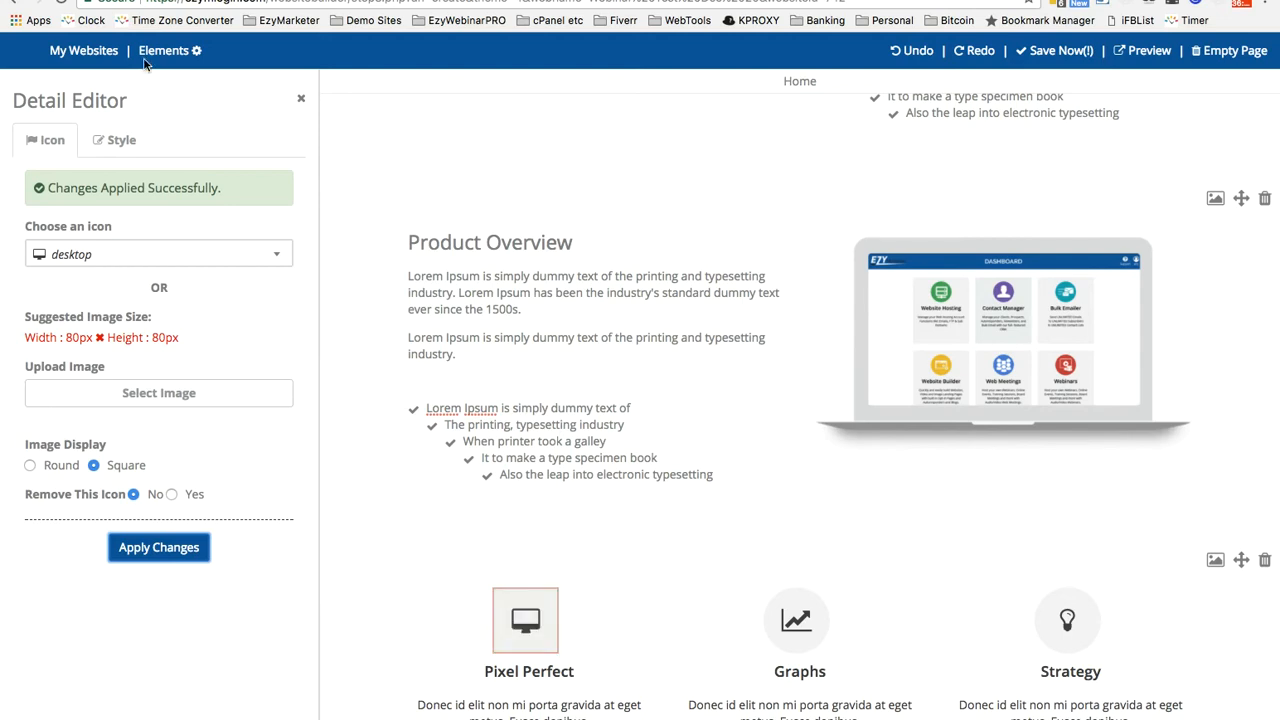
- Reapply dark blue as the hover background color of the square desktop icon above Pixel Perfect, and close the editor
click(118, 140)
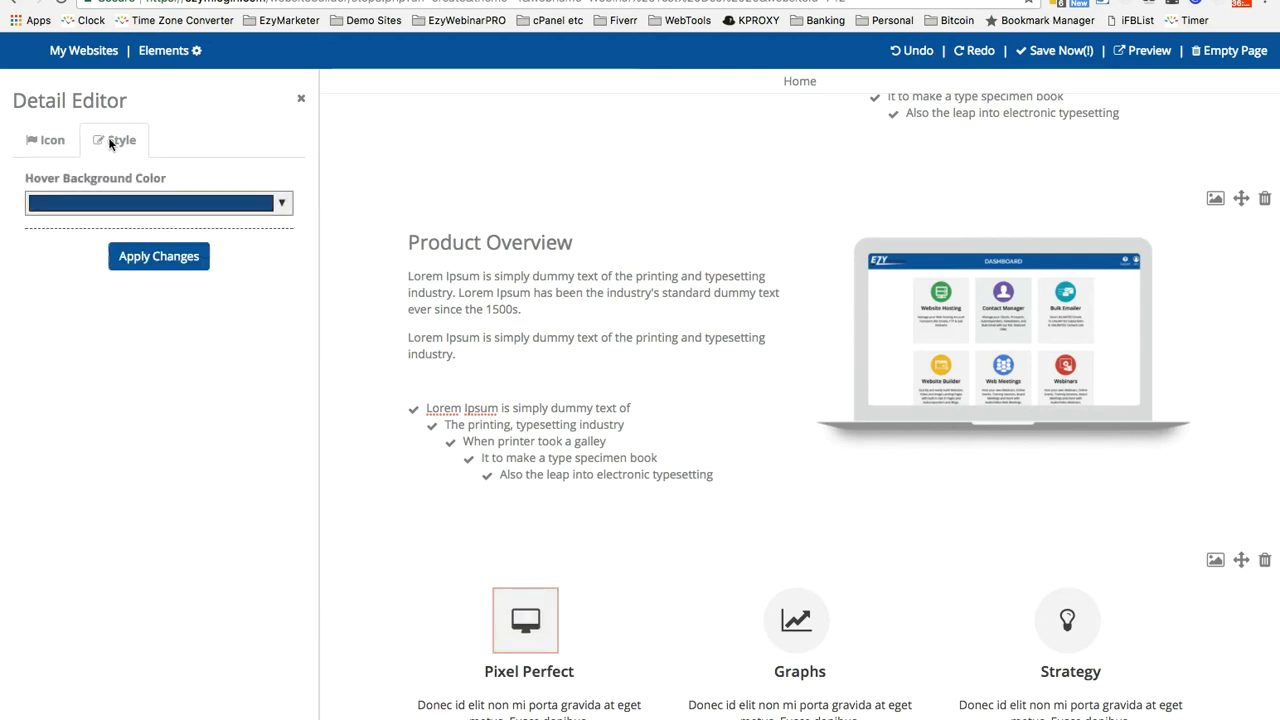
click(171, 211)
click(124, 344)
click(145, 258)
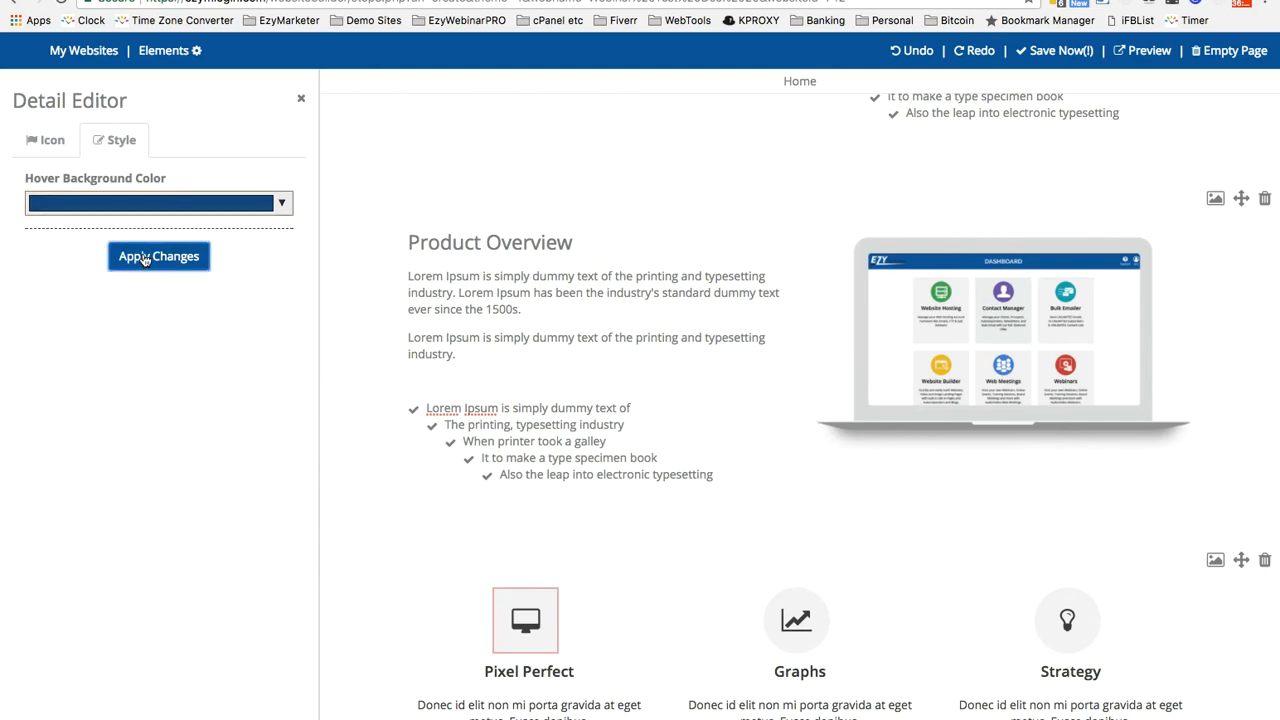
click(212, 200)
click(110, 343)
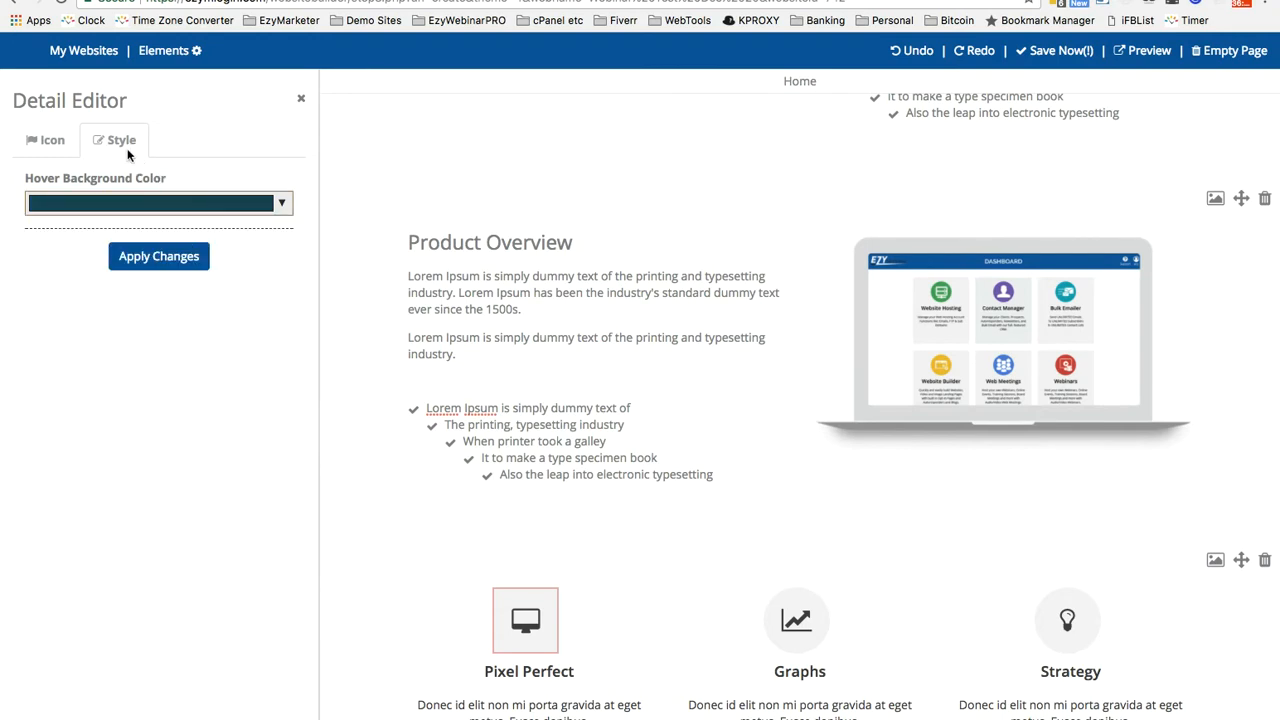
click(153, 213)
click(124, 345)
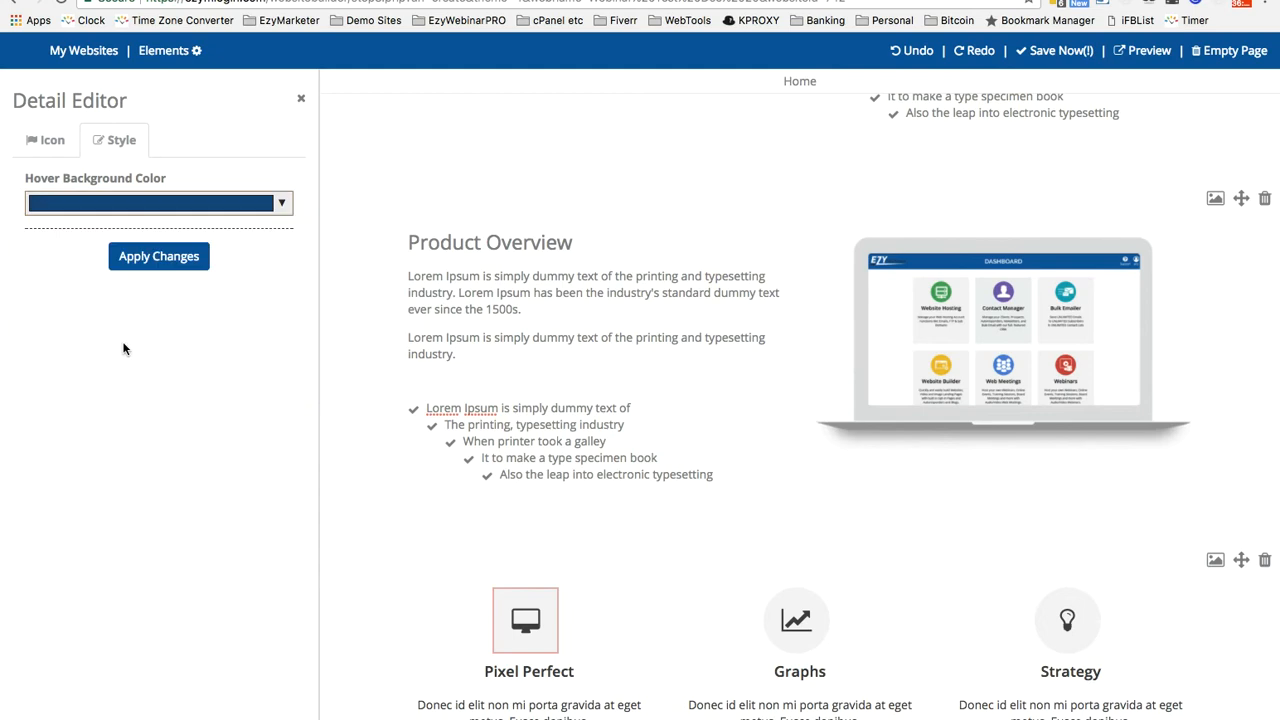
click(158, 257)
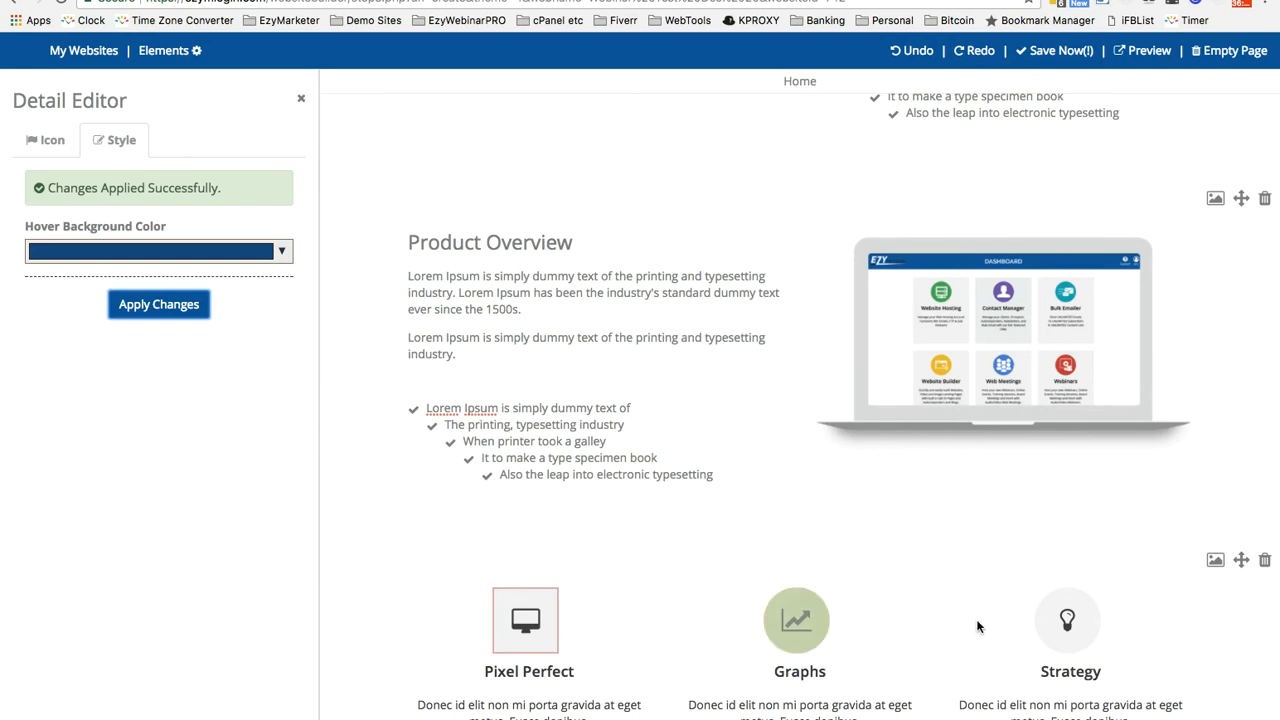
click(808, 716)
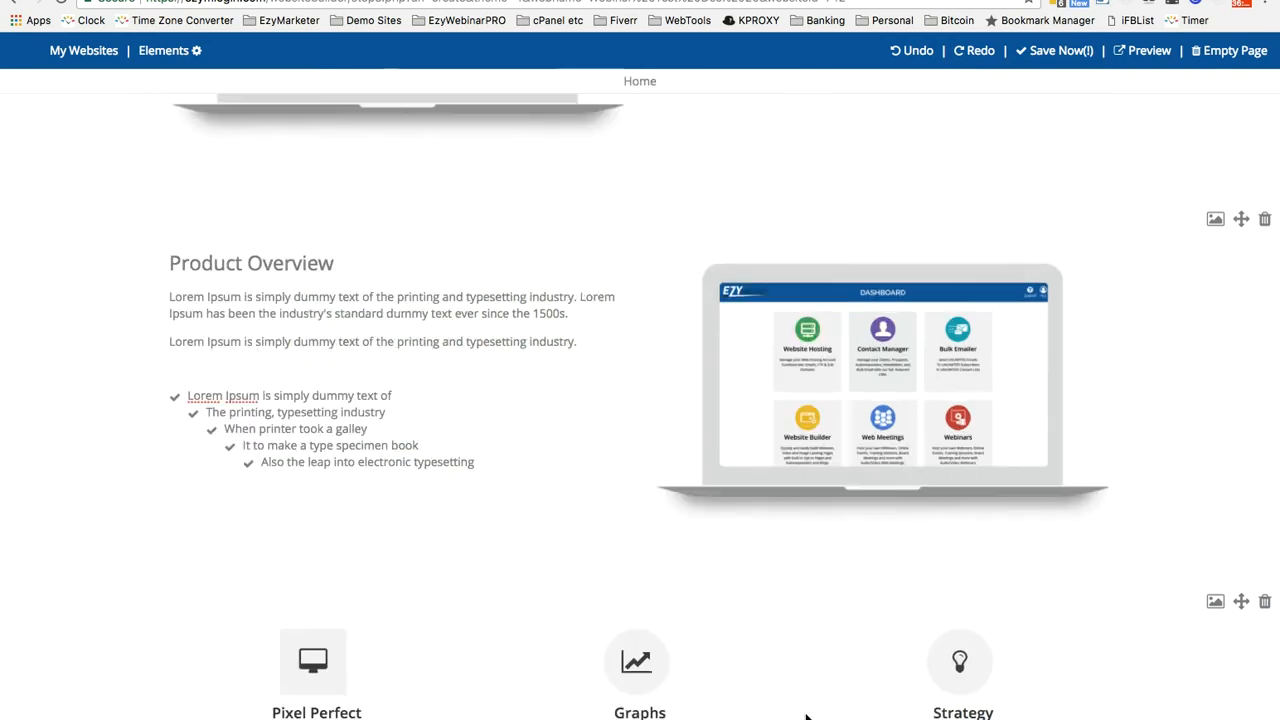
scroll(623, 710, down, 1)
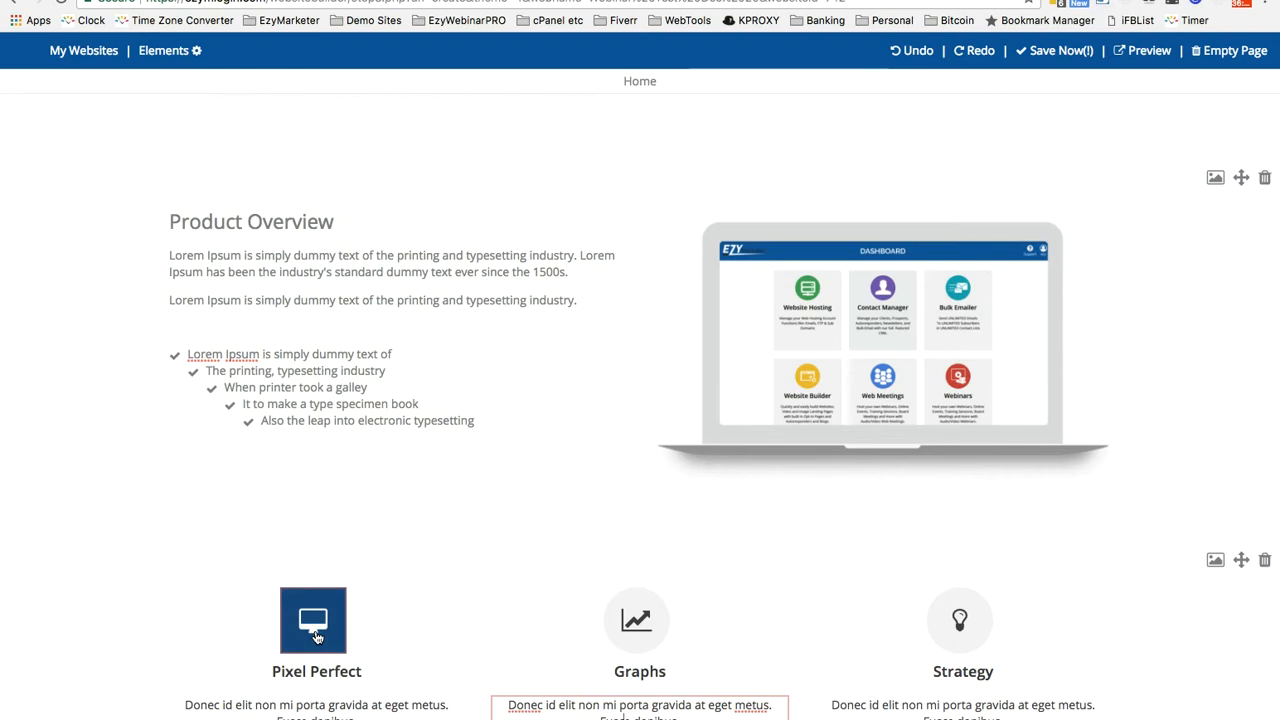
- Add a single-column text block below the Pixel Perfect, Graphs and Strategy block and replace its text with "Type Whatever Text You Want"
click(166, 51)
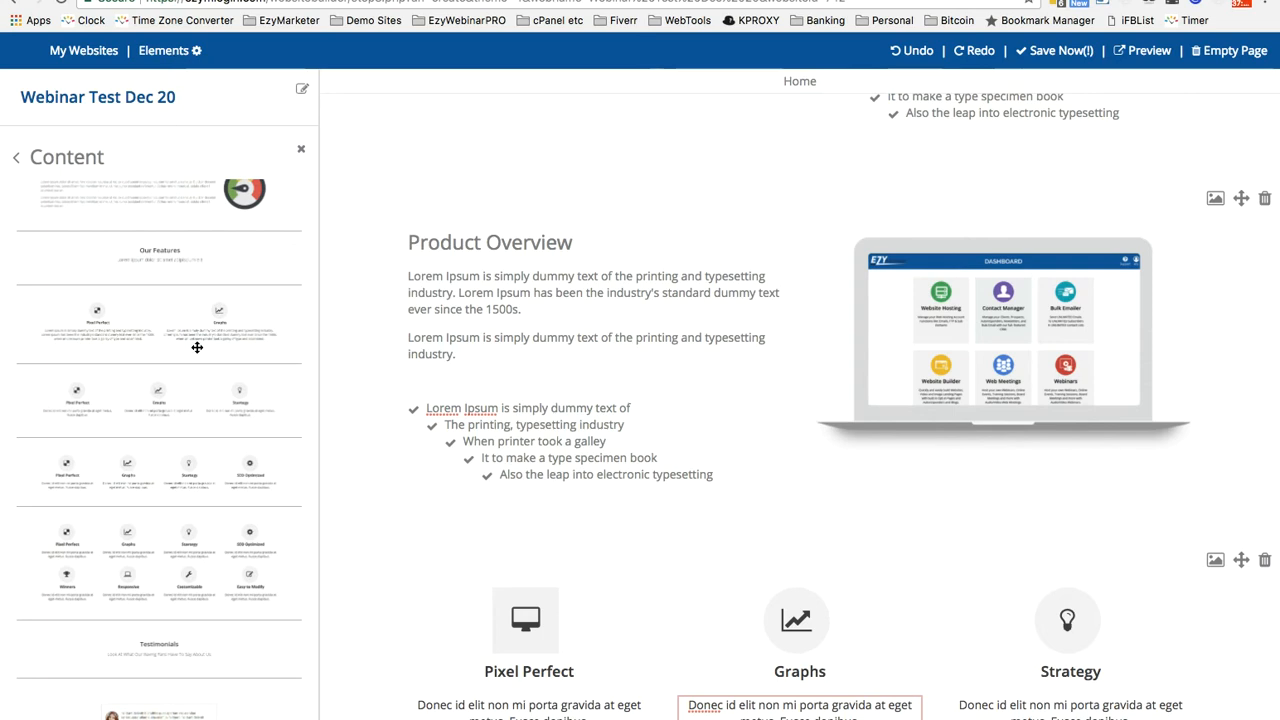
scroll(195, 345, down, 10)
scroll(197, 347, down, 10)
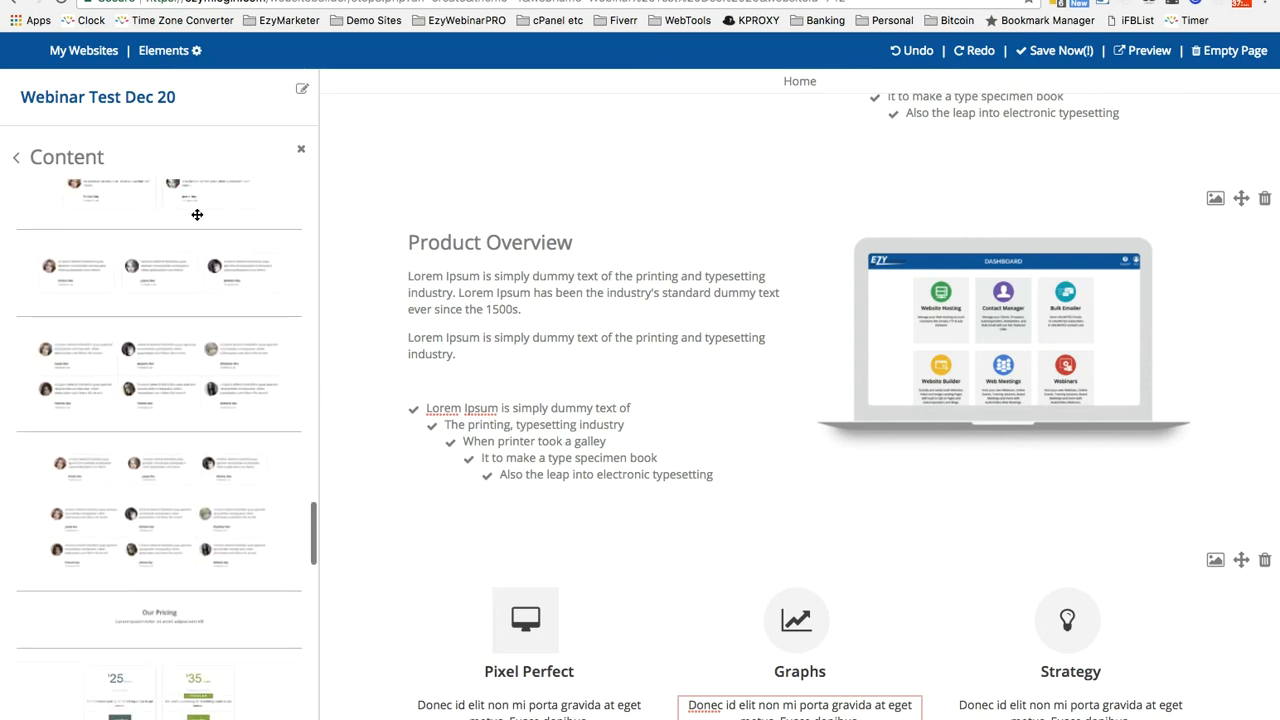
scroll(197, 214, down, 5)
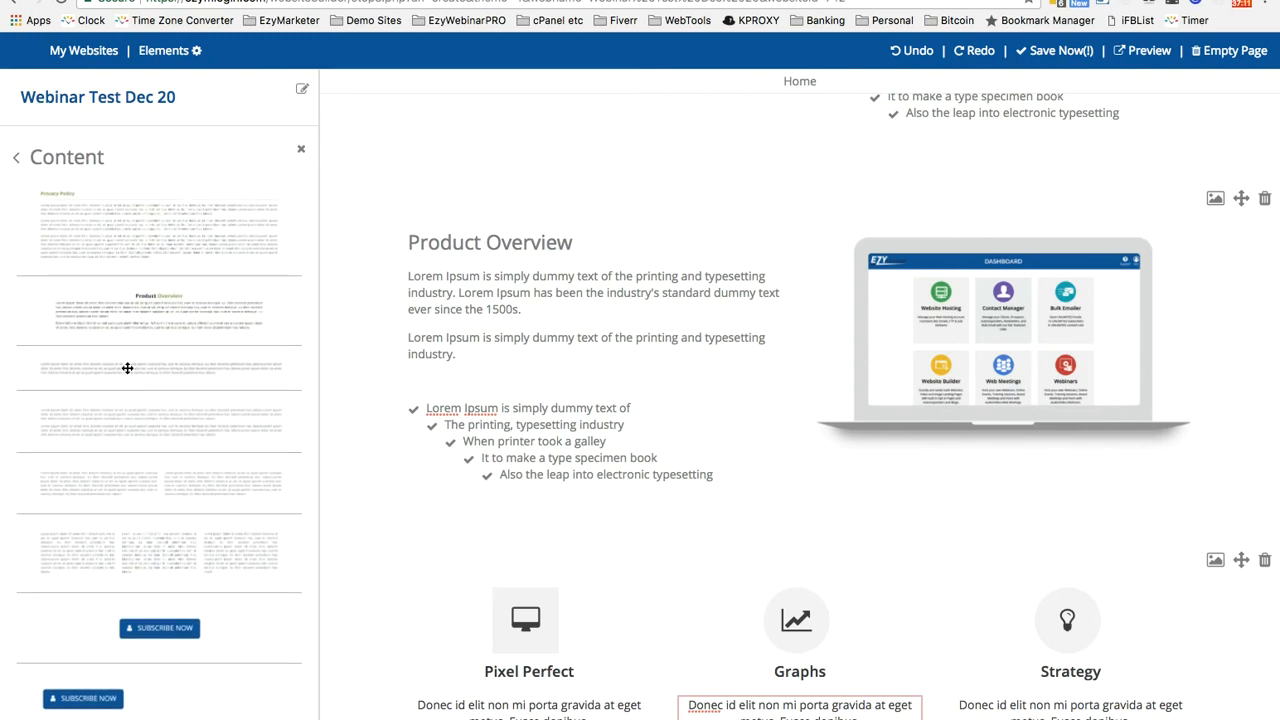
drag(127, 368, 860, 580)
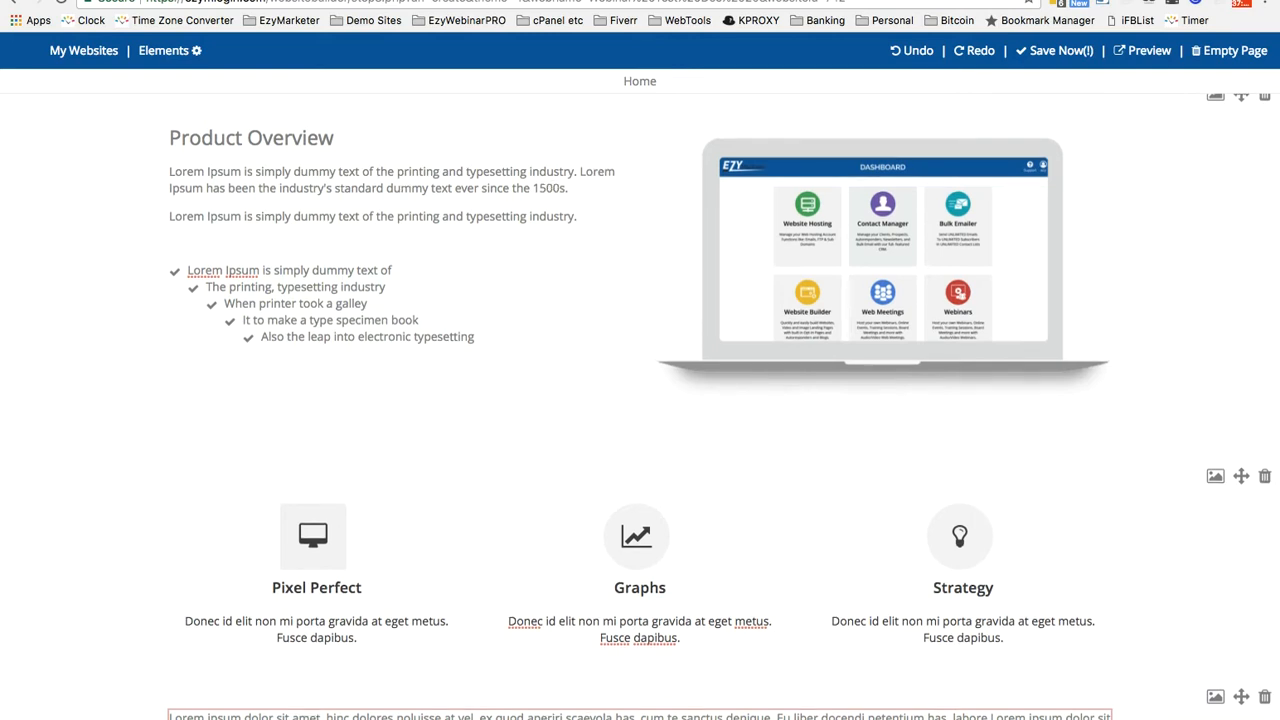
key(super+a)
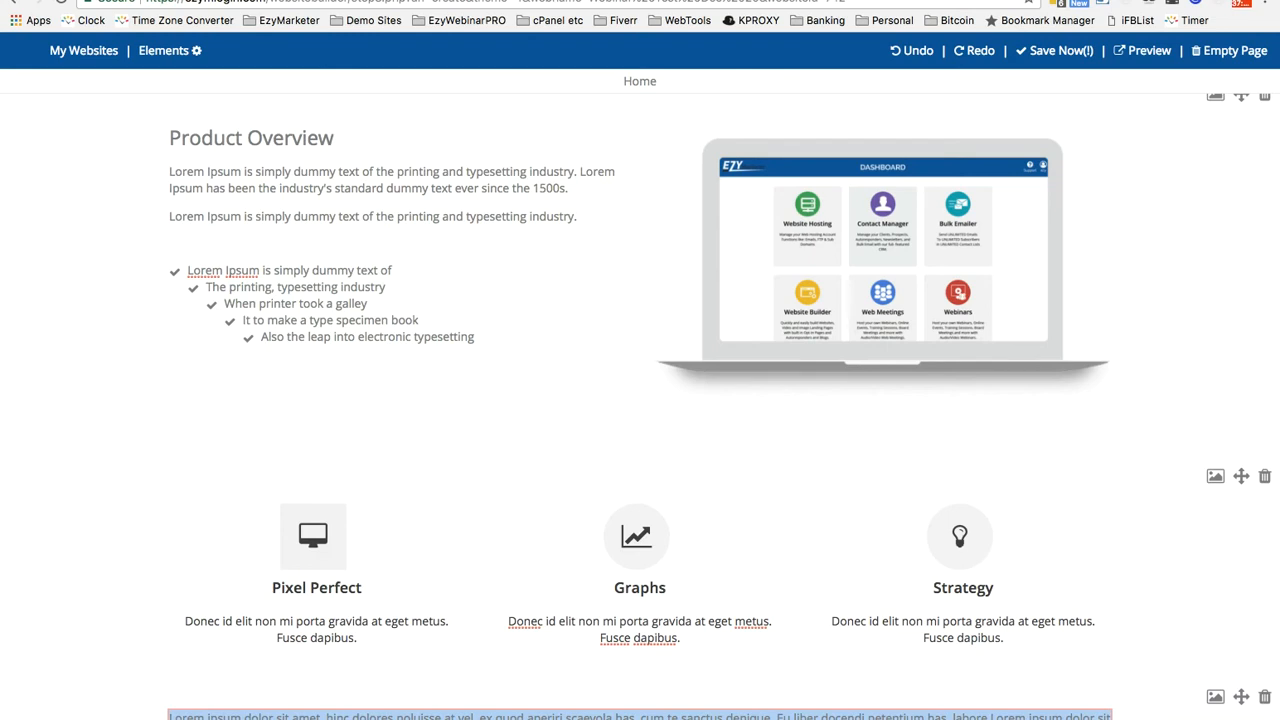
key(BackSpace)
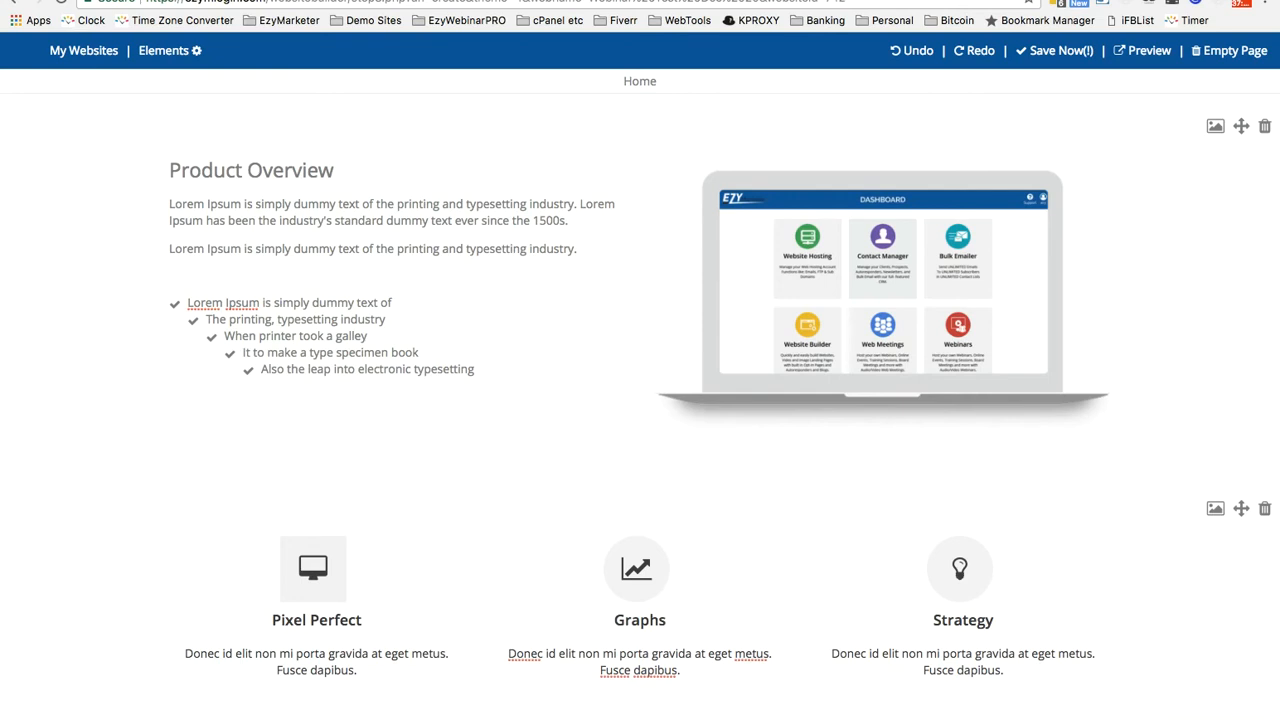
- Move the "Type Whatever Text You Want" block above the features block and on up to directly above the second Product Overview block
scroll(1153, 651, up, 4)
scroll(1150, 651, down, 5)
drag(1241, 718, 1229, 611)
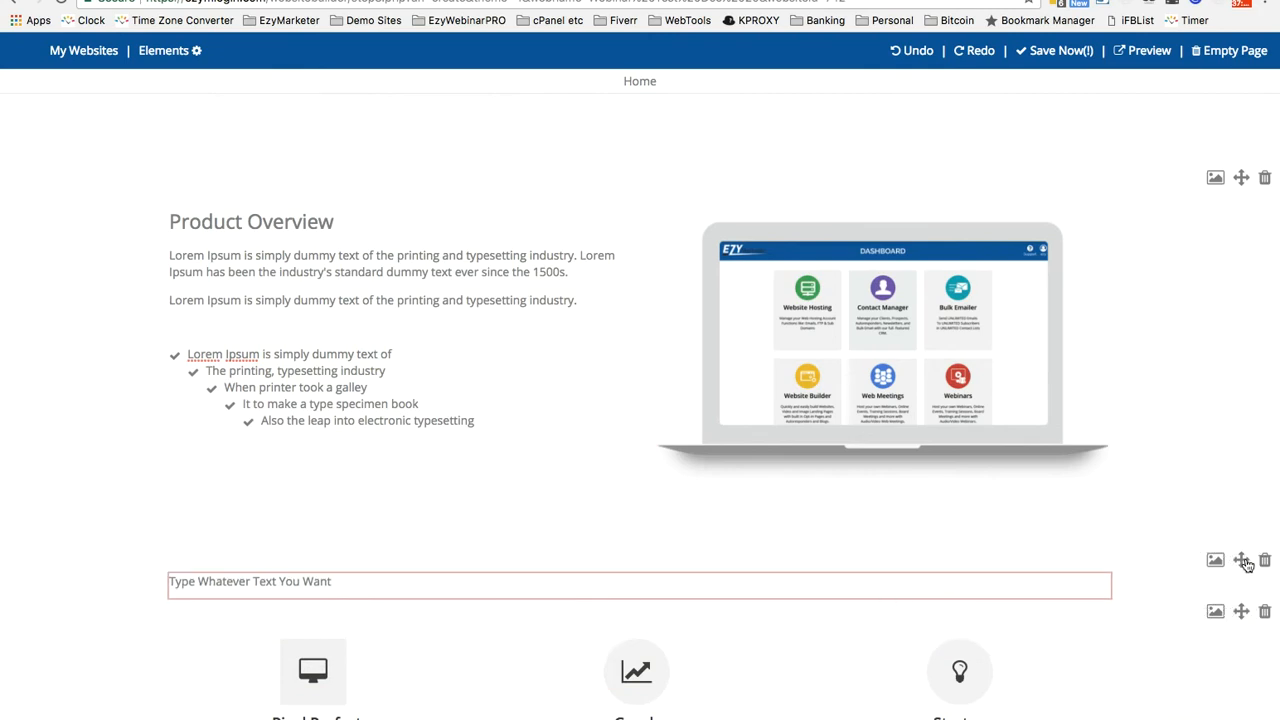
drag(1241, 562, 1210, 207)
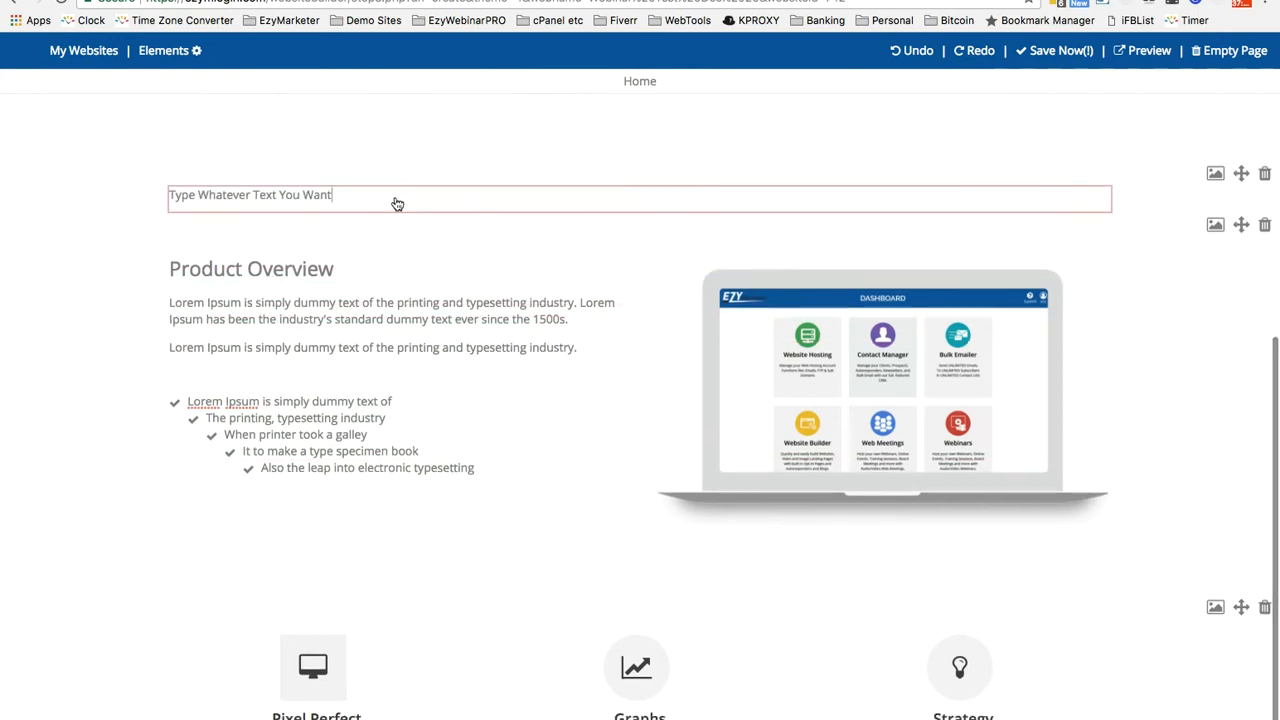
- Center the "Type Whatever Text You Want" line and set its text size to Larger
drag(391, 203, 75, 196)
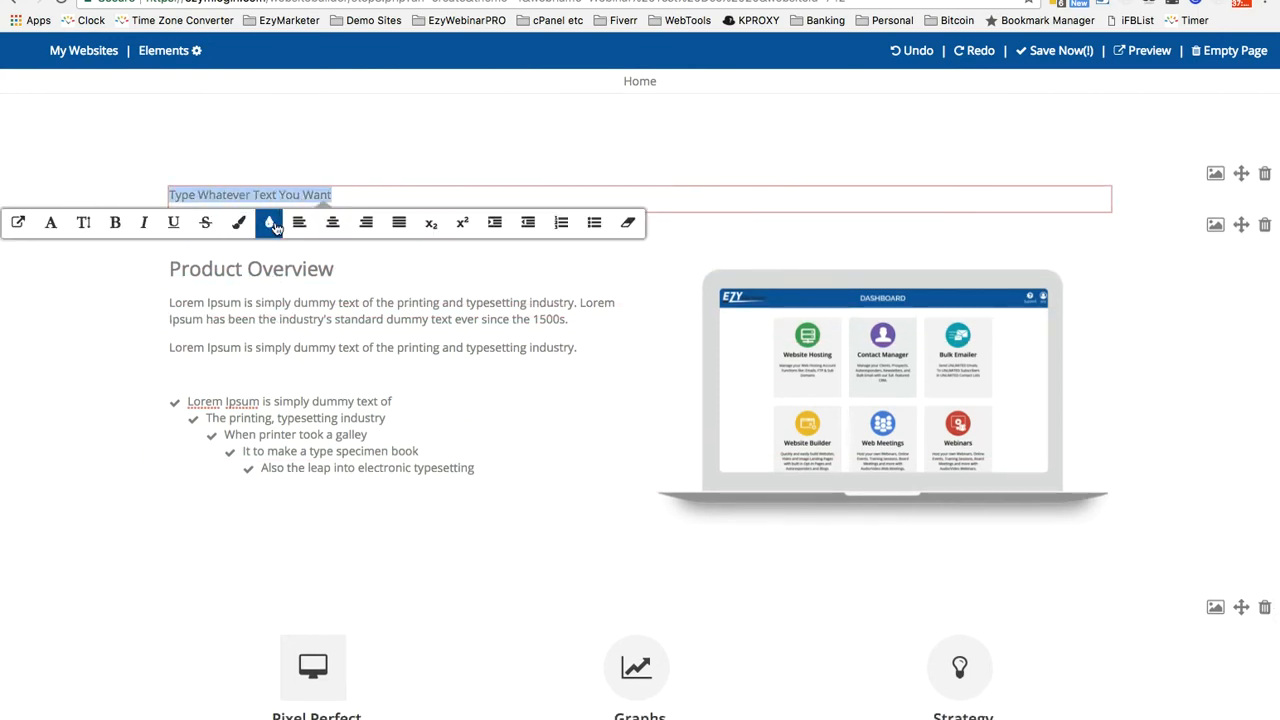
click(333, 224)
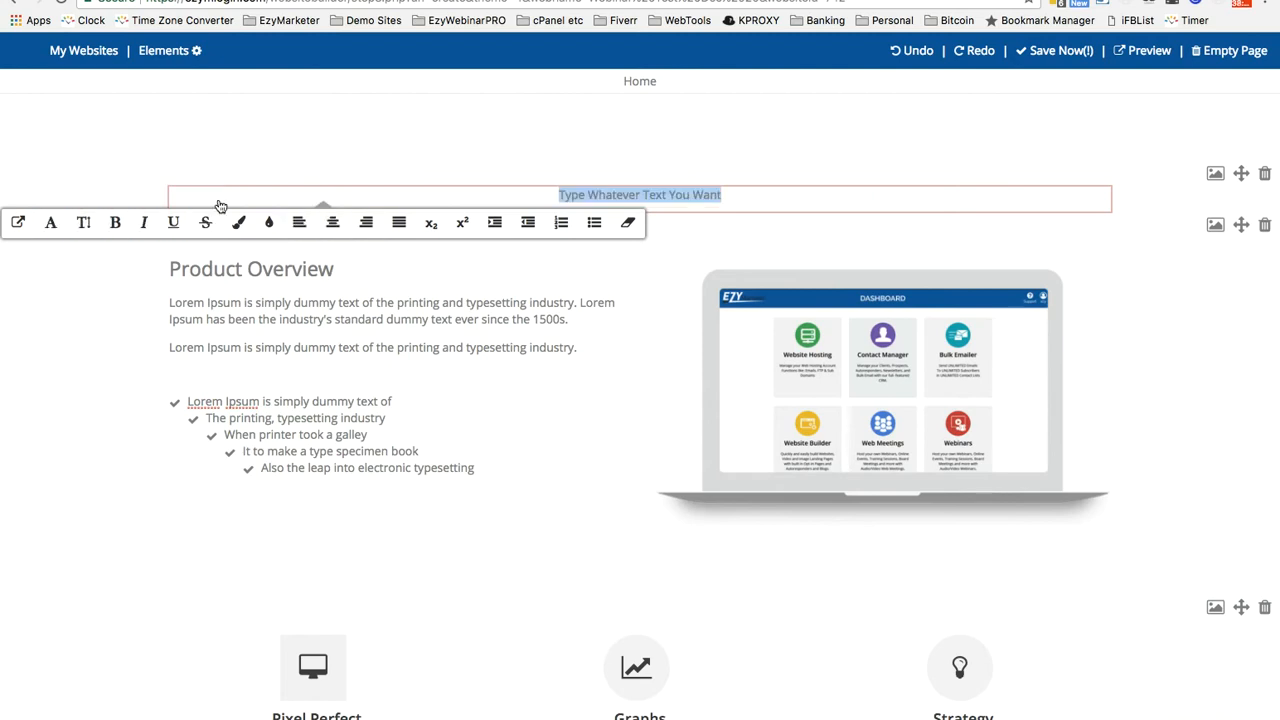
click(84, 225)
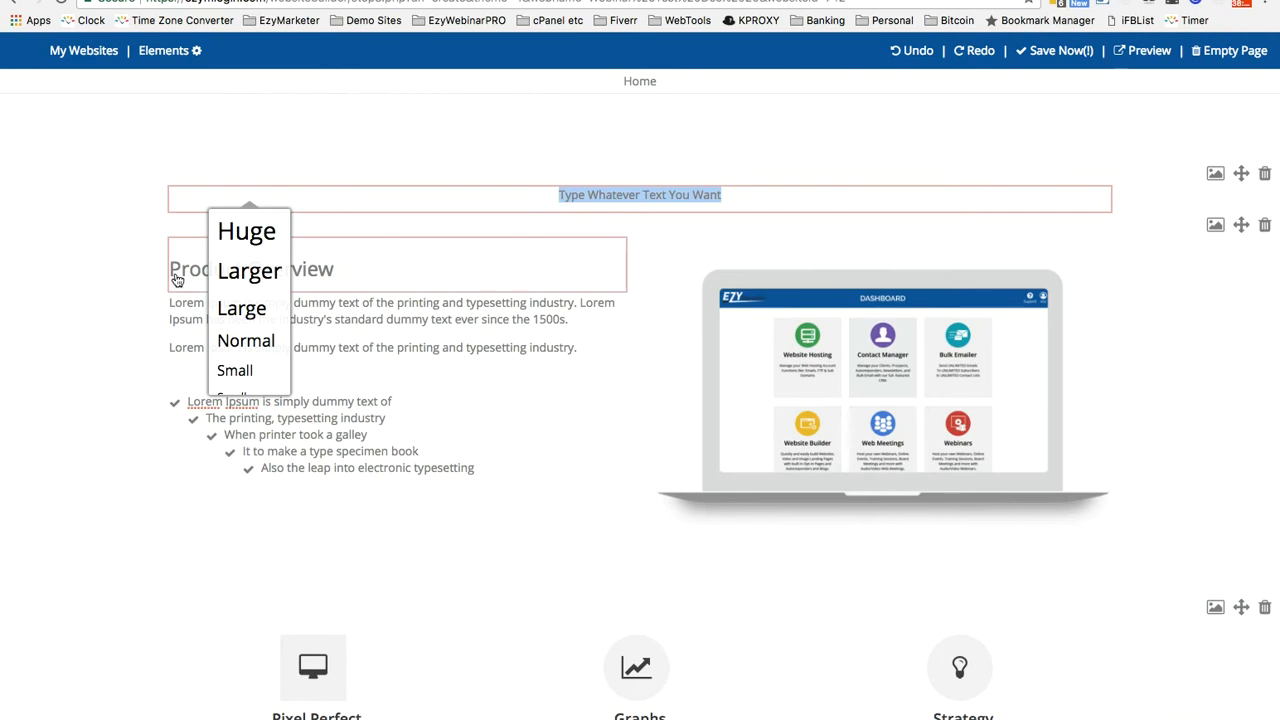
click(245, 271)
- Make the "Type Whatever Text You Want" heading bold and color its text blue
drag(868, 208, 378, 194)
click(430, 246)
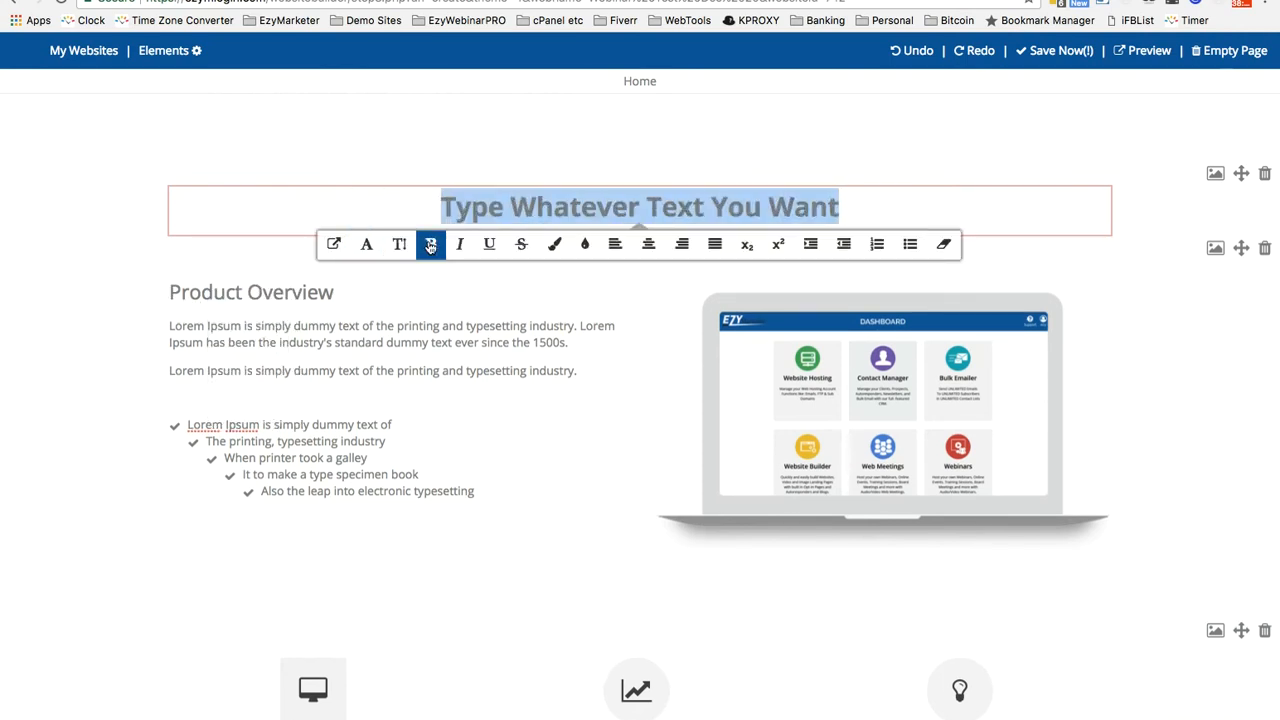
click(555, 246)
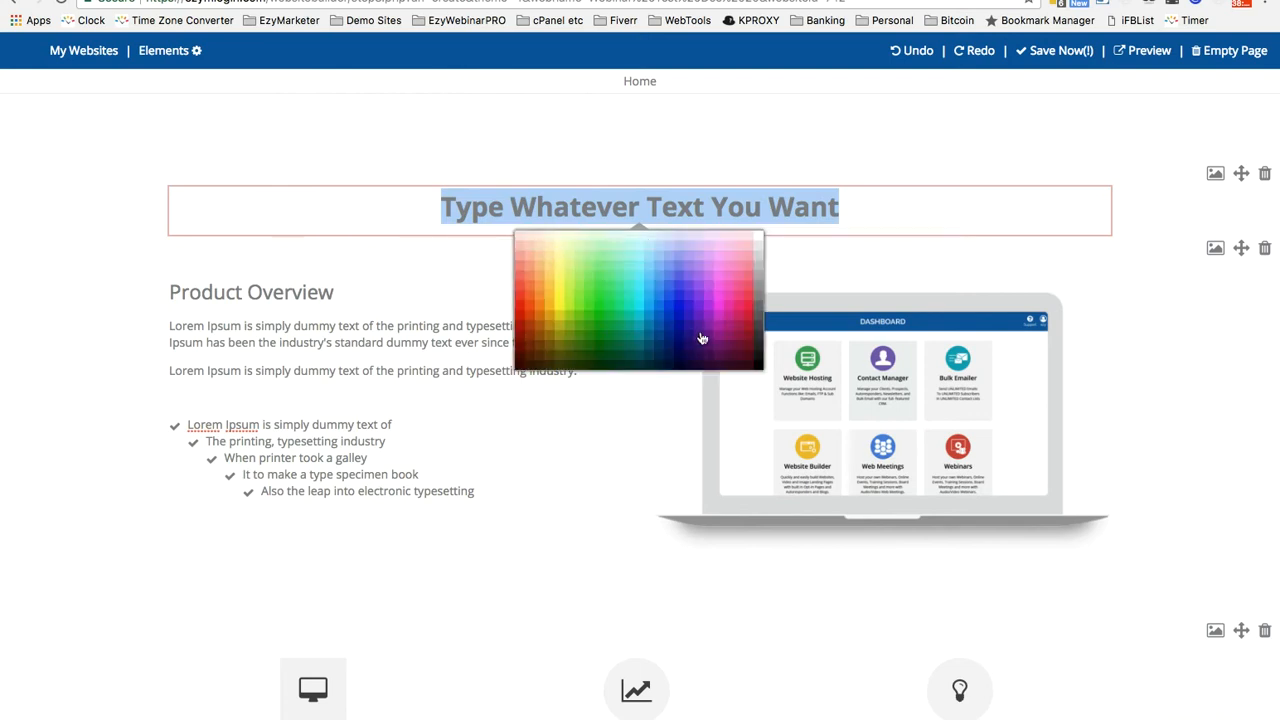
click(659, 324)
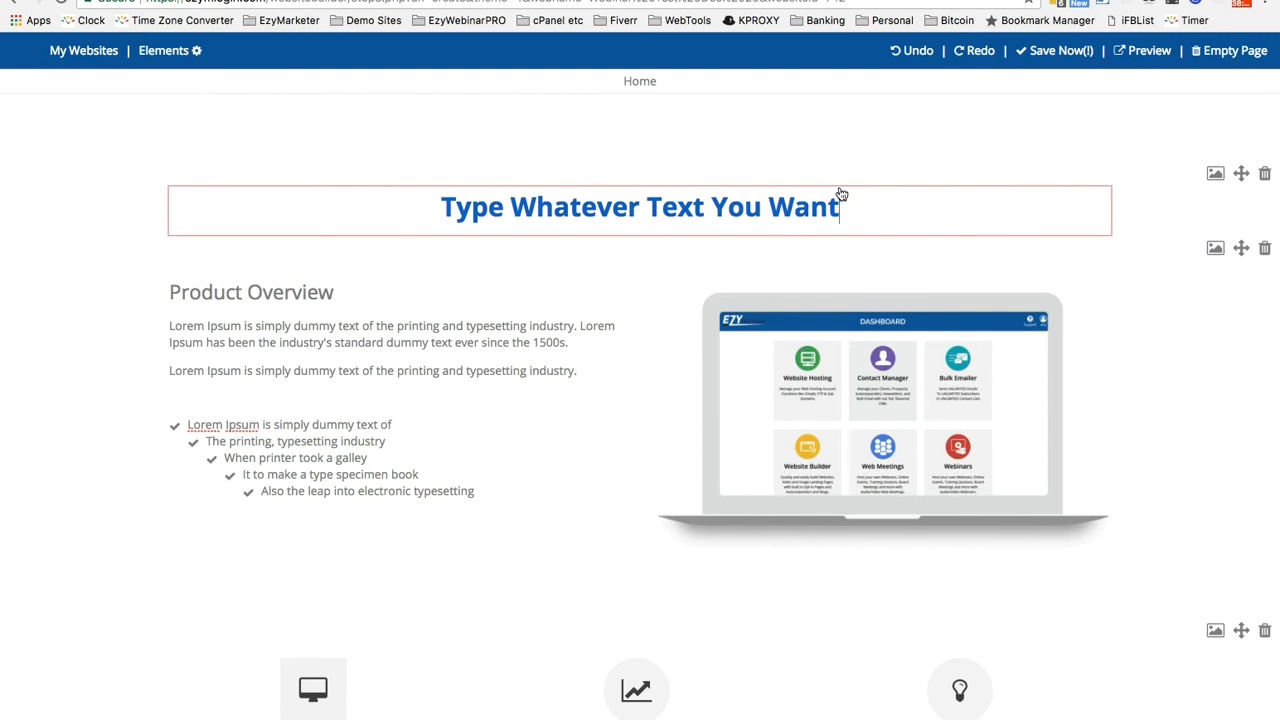
- Add the three-column text block below the Pixel Perfect, Graphs and Strategy block
click(154, 54)
scroll(187, 280, down, 5)
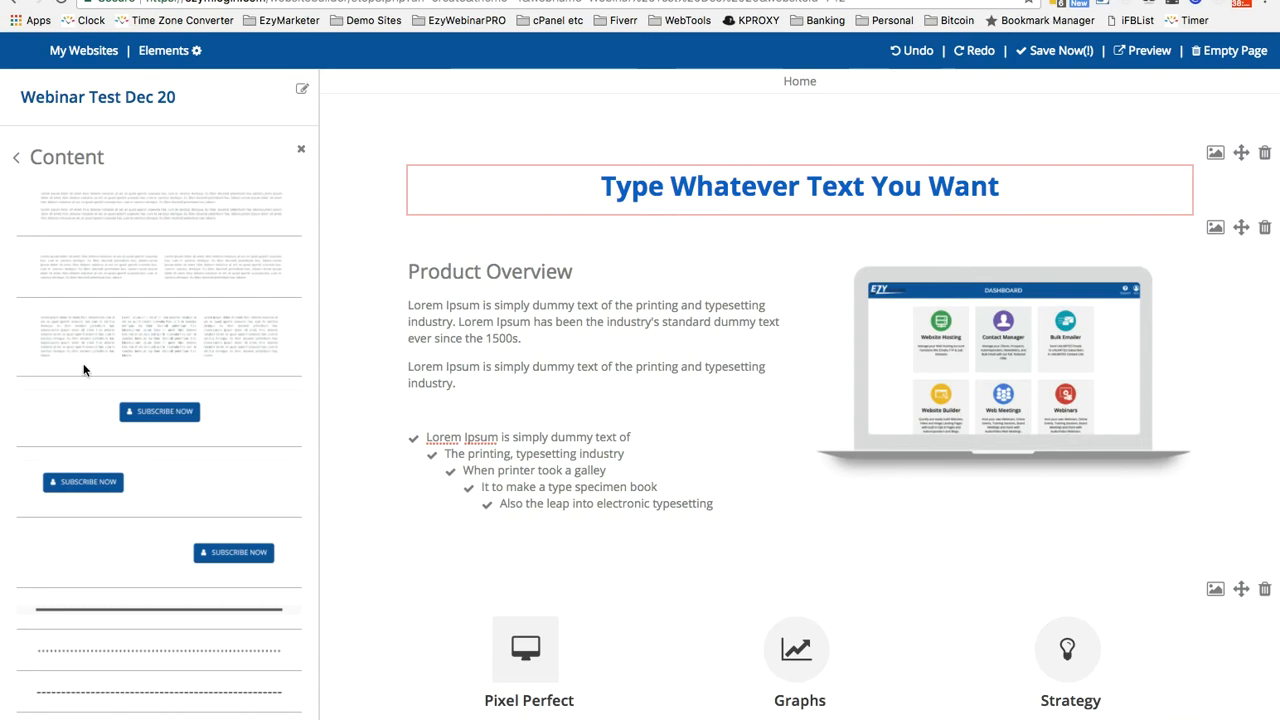
drag(145, 344, 862, 592)
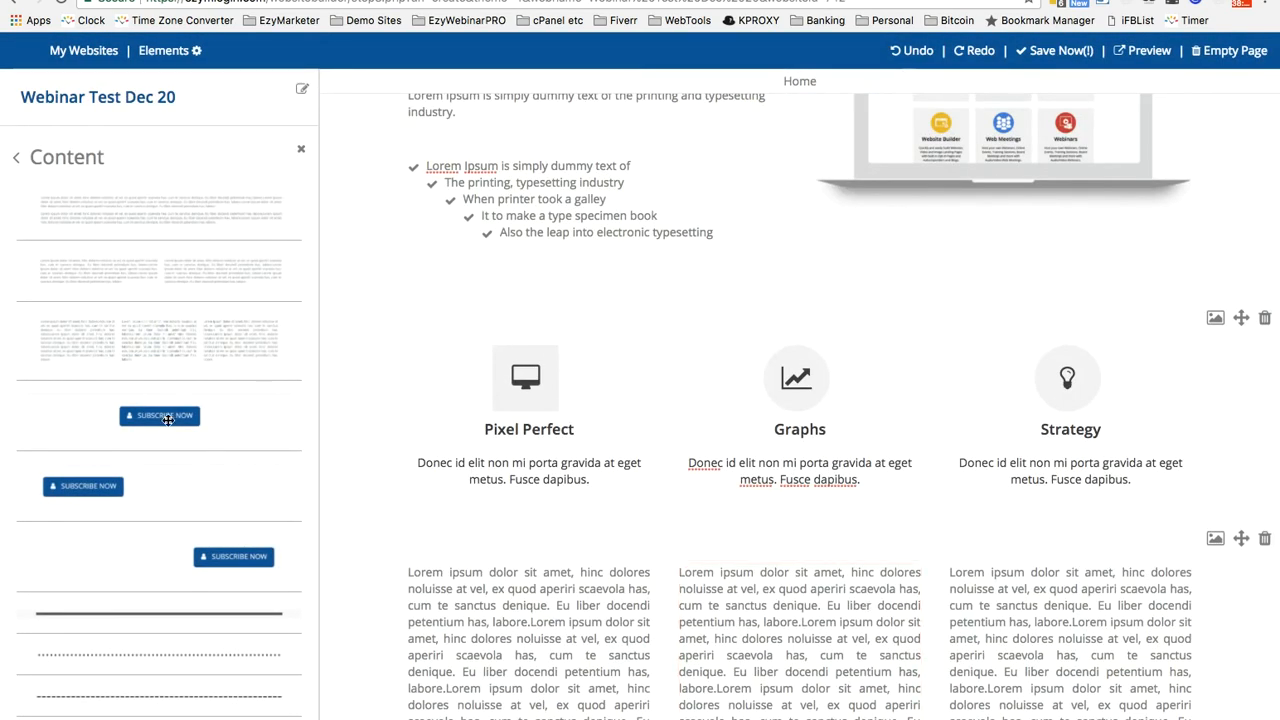
- Add the centered Subscribe Now button block below the three-column text block
click(876, 678)
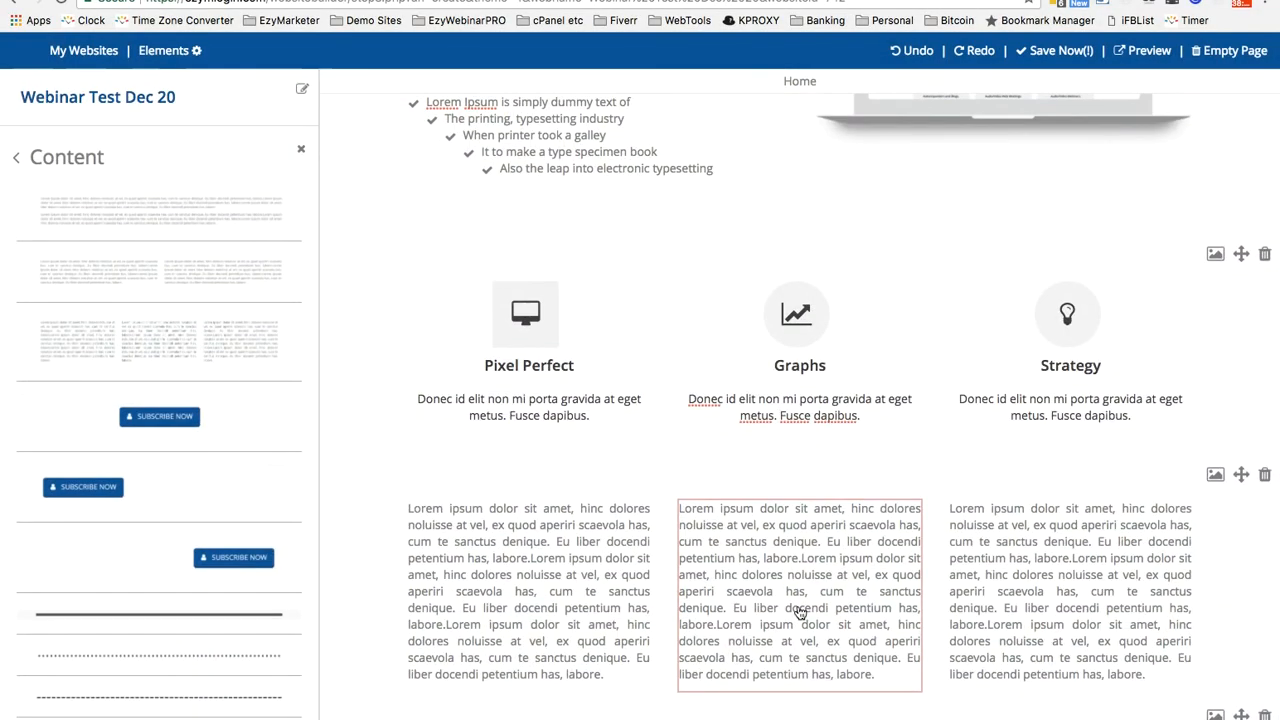
scroll(877, 619, down, 1)
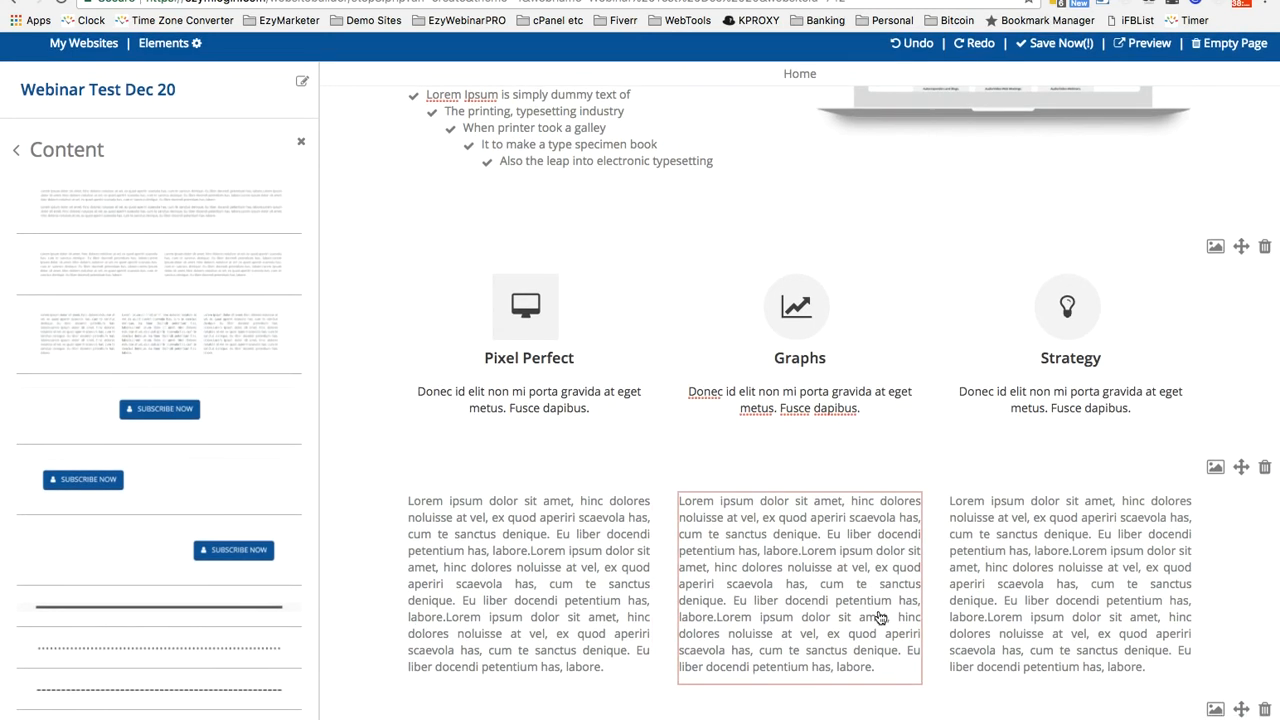
scroll(209, 451, down, 1)
scroll(762, 557, down, 1)
scroll(762, 557, up, 1)
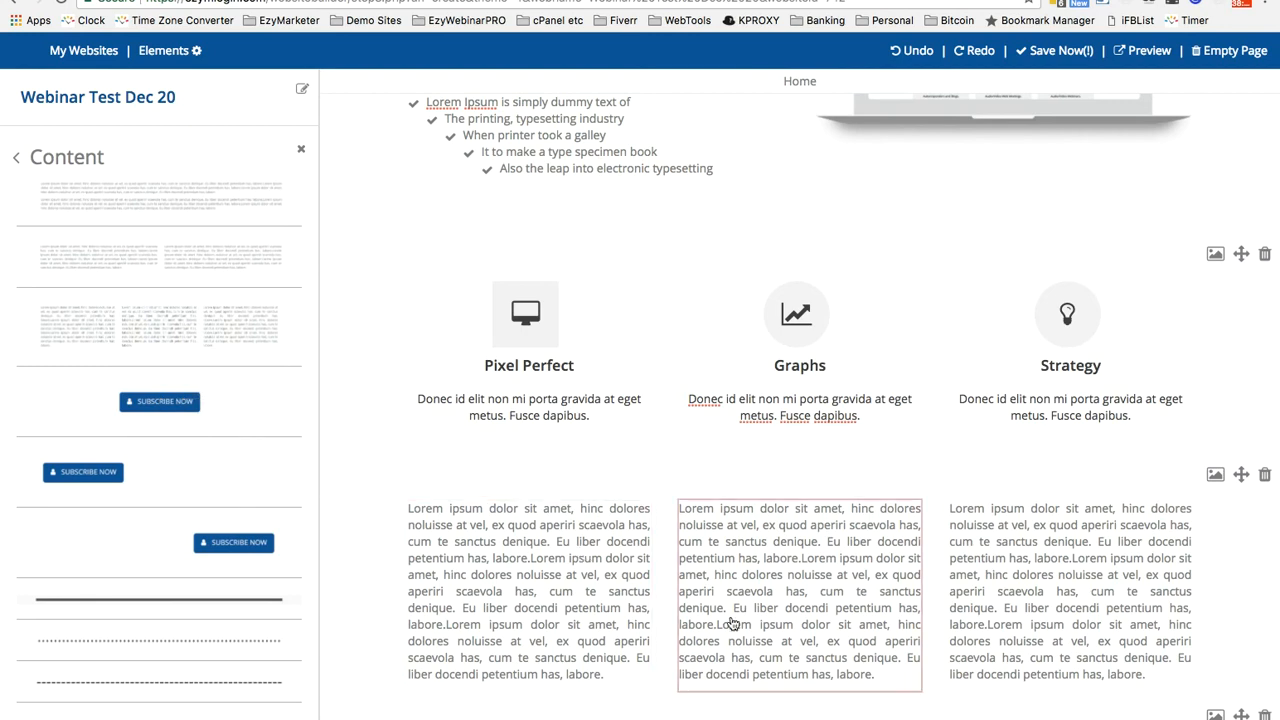
- Add one more content section beneath the Subscribe Now section and select the middle column's text above it
drag(852, 718, 851, 719)
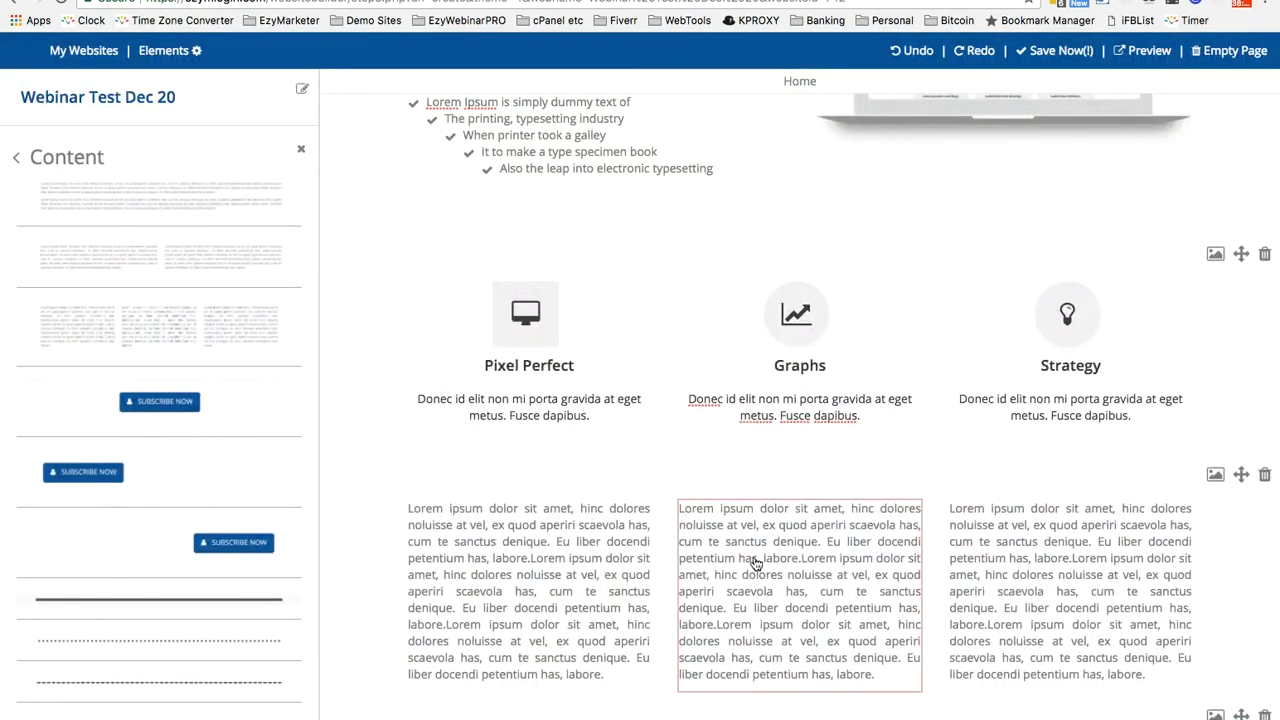
click(756, 565)
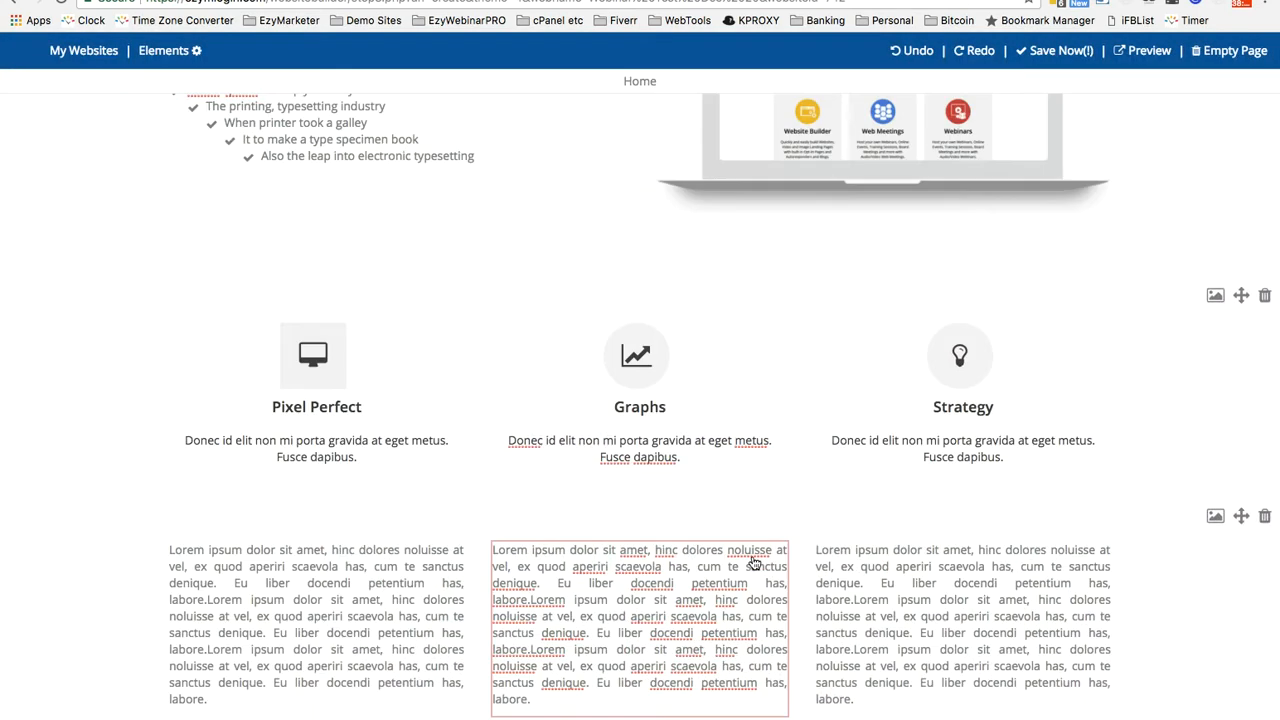
triple_click(750, 564)
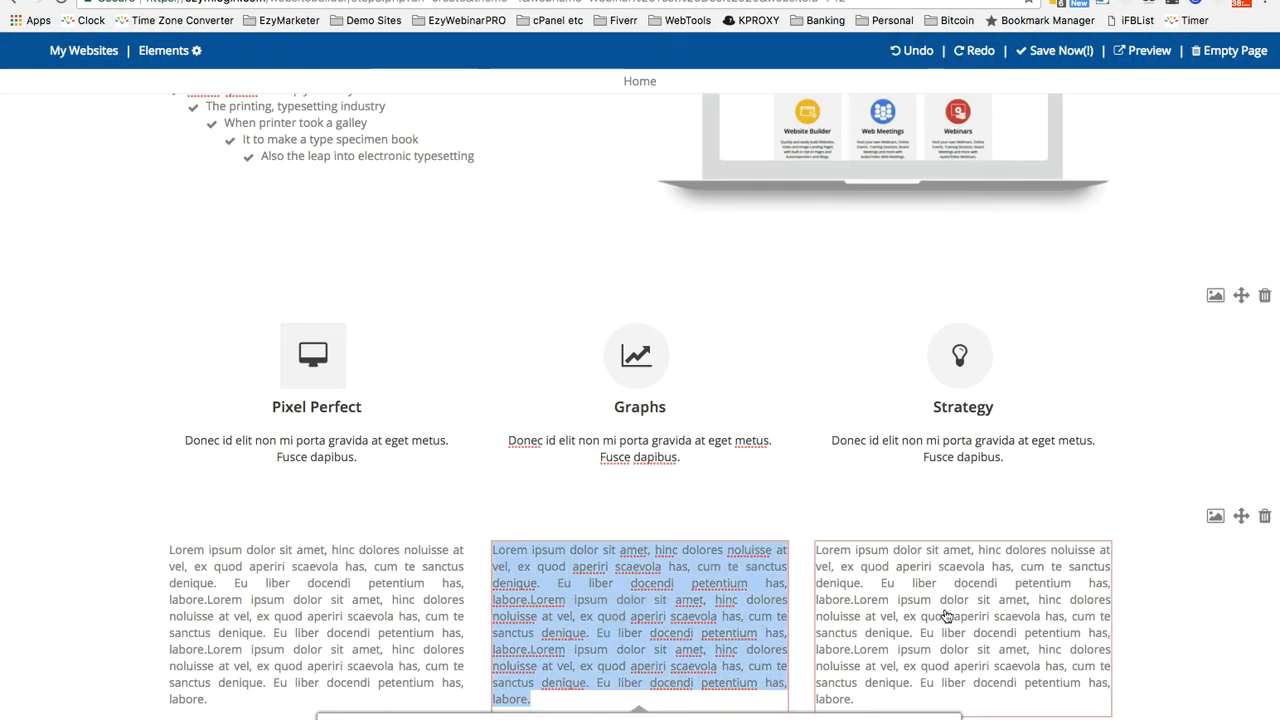
scroll(946, 614, down, 2)
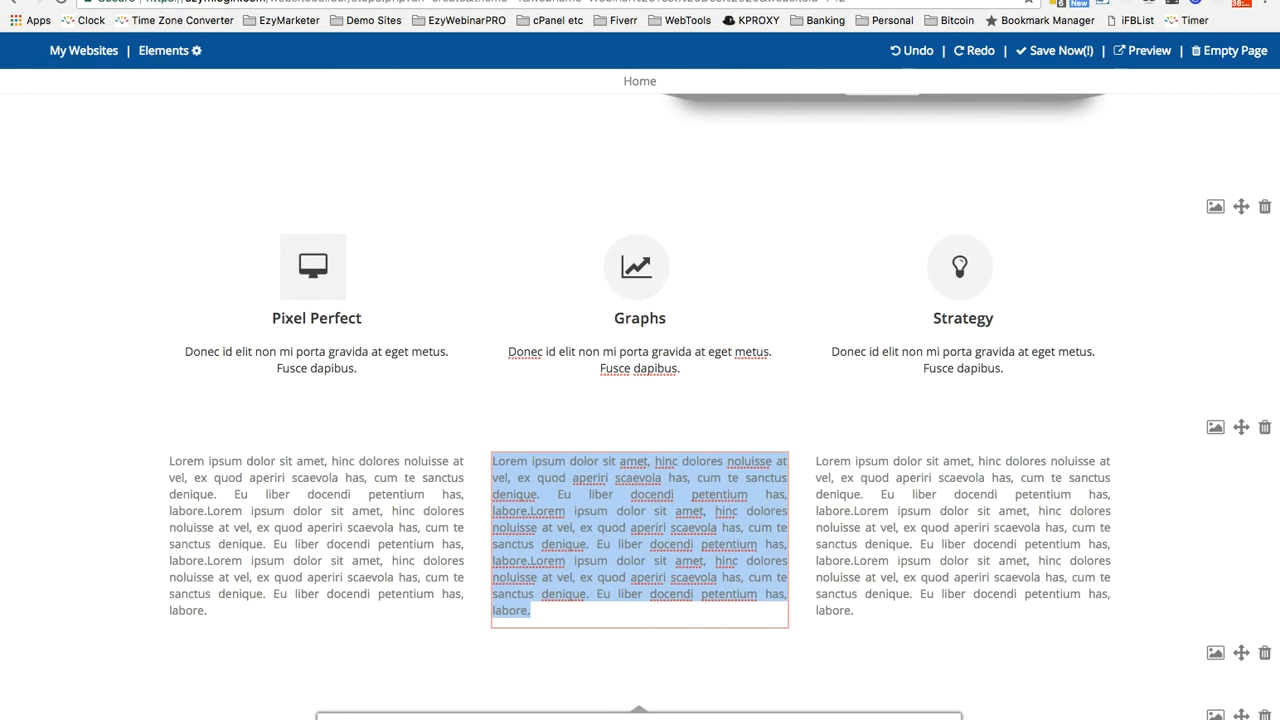
- Delete the extra section beneath the Subscribe Now button at the end of the page
click(1000, 665)
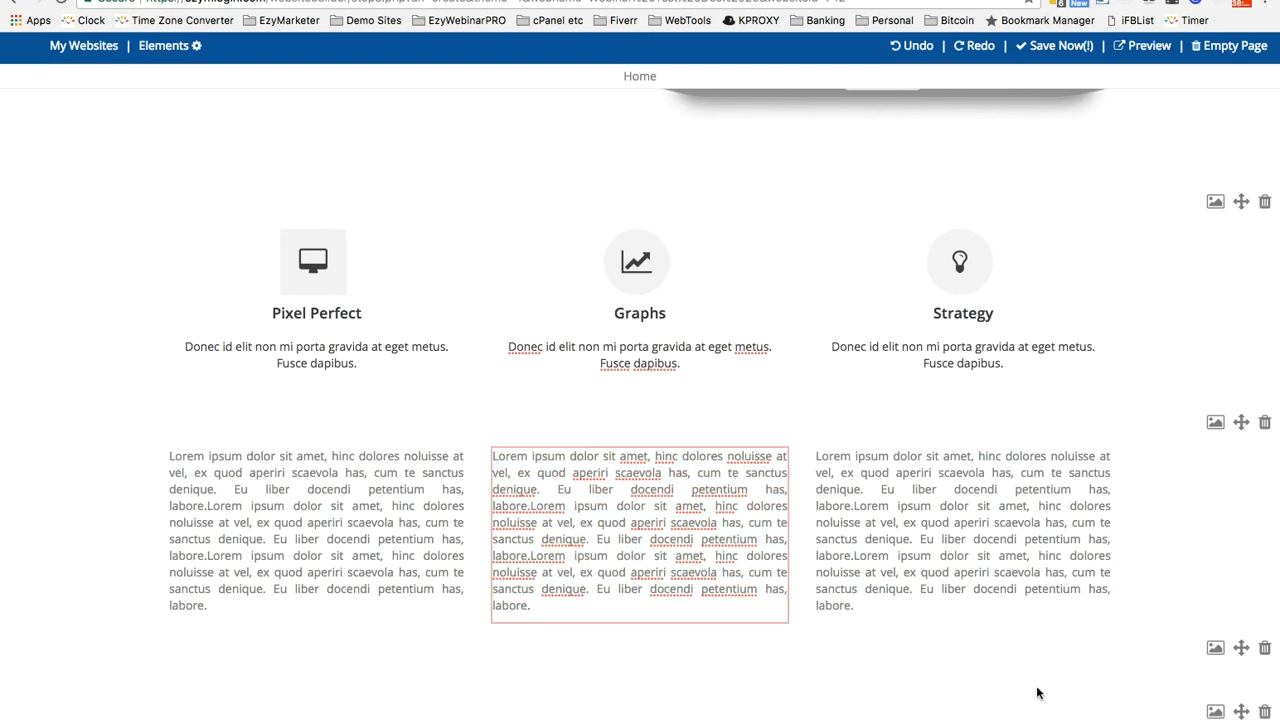
click(1264, 714)
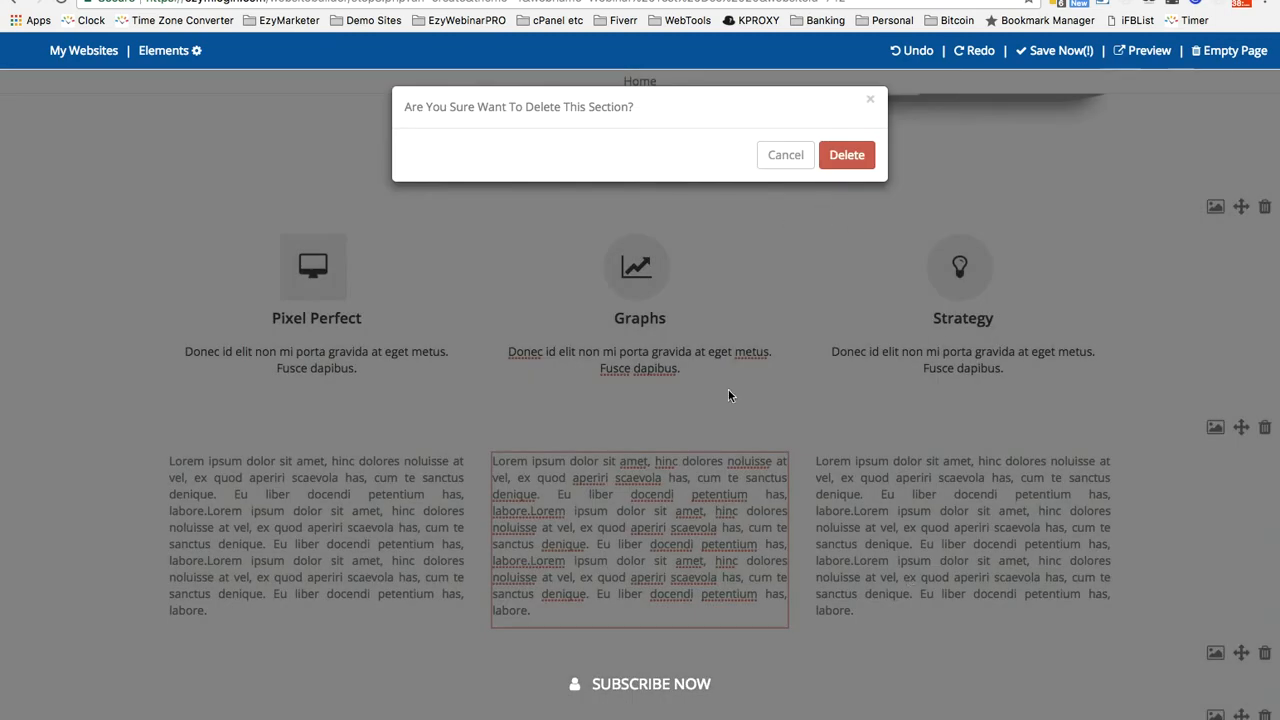
click(858, 155)
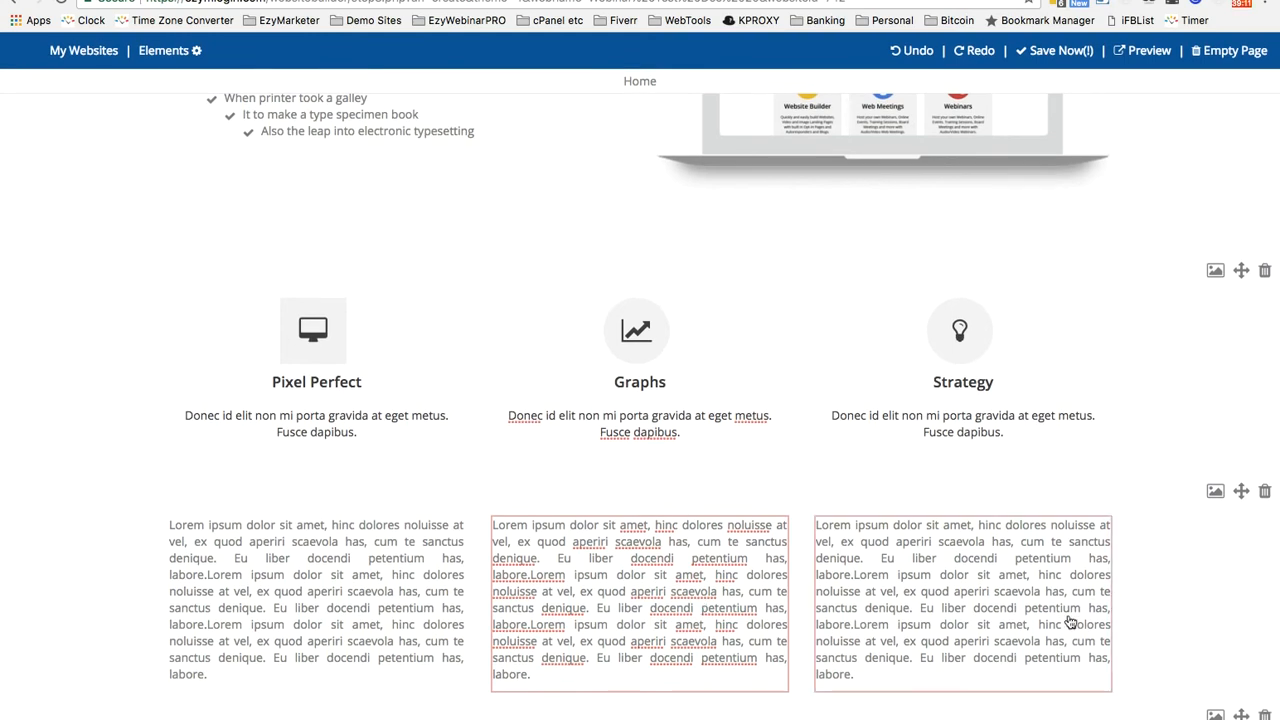
- Look through the remaining content blocks, including the Subscribe Now button alignments, divider lines, contact forms and map sections
scroll(627, 686, up, 2)
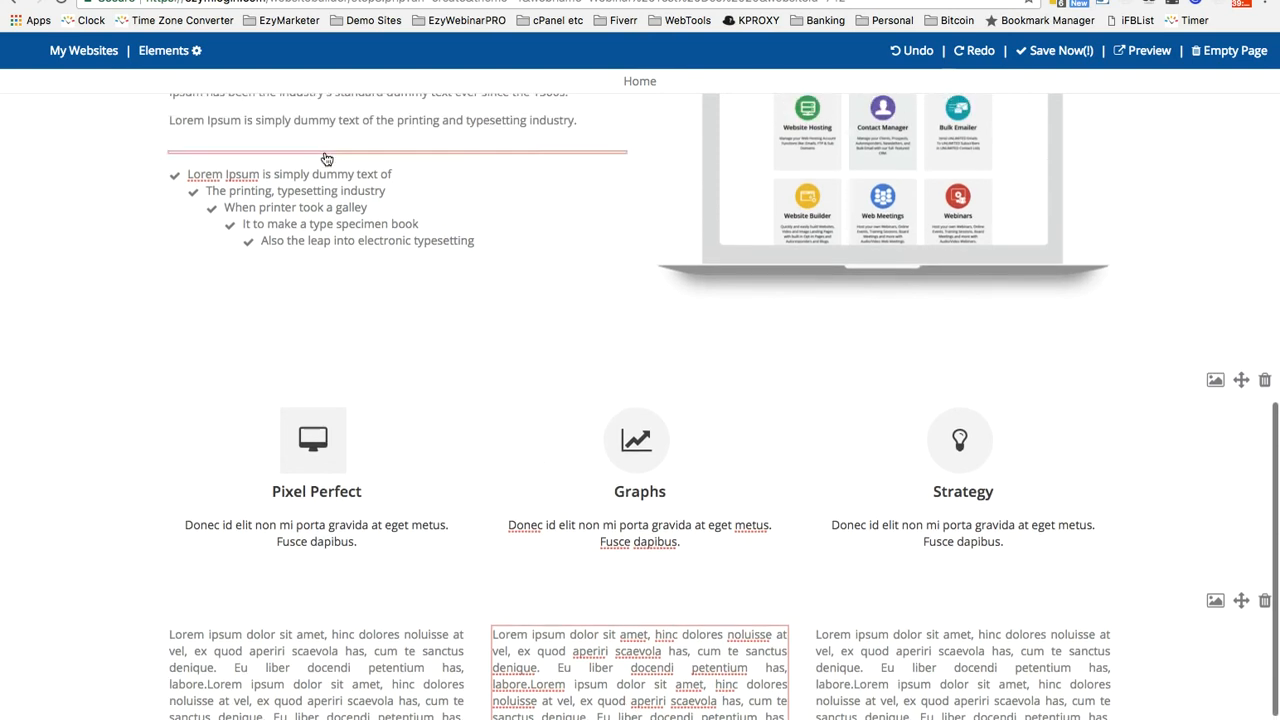
click(160, 52)
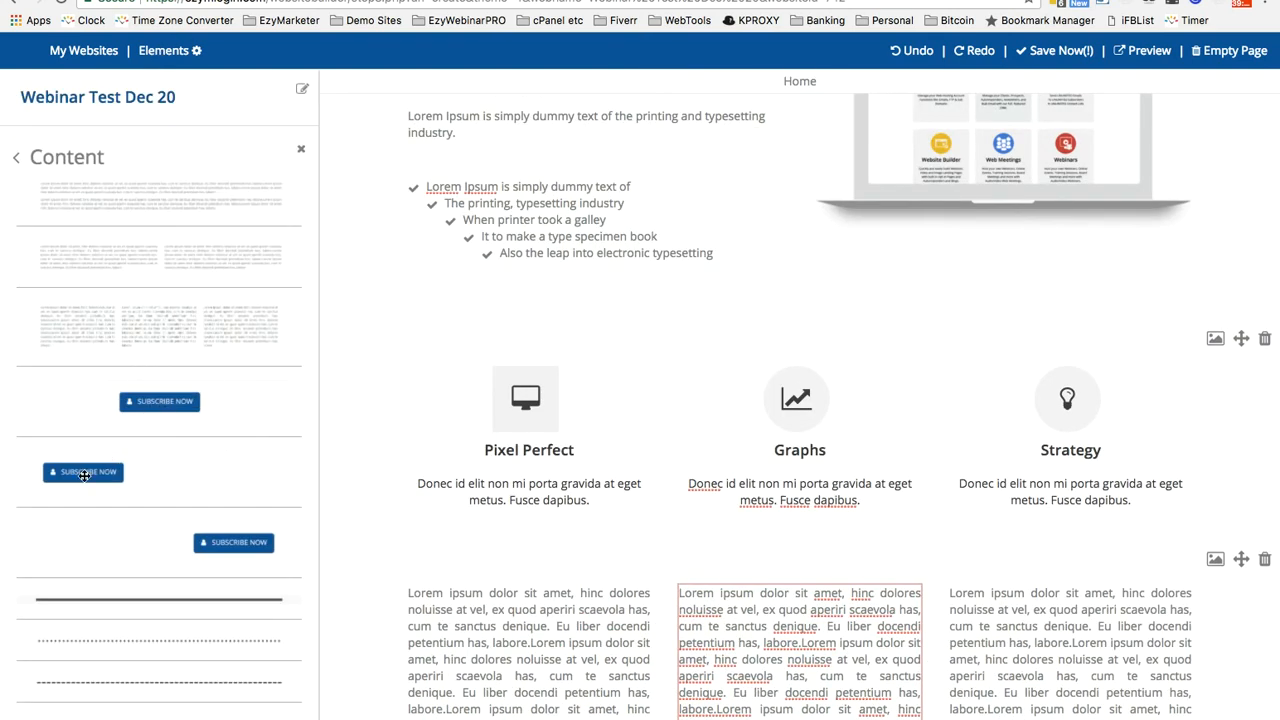
scroll(840, 680, down, 2)
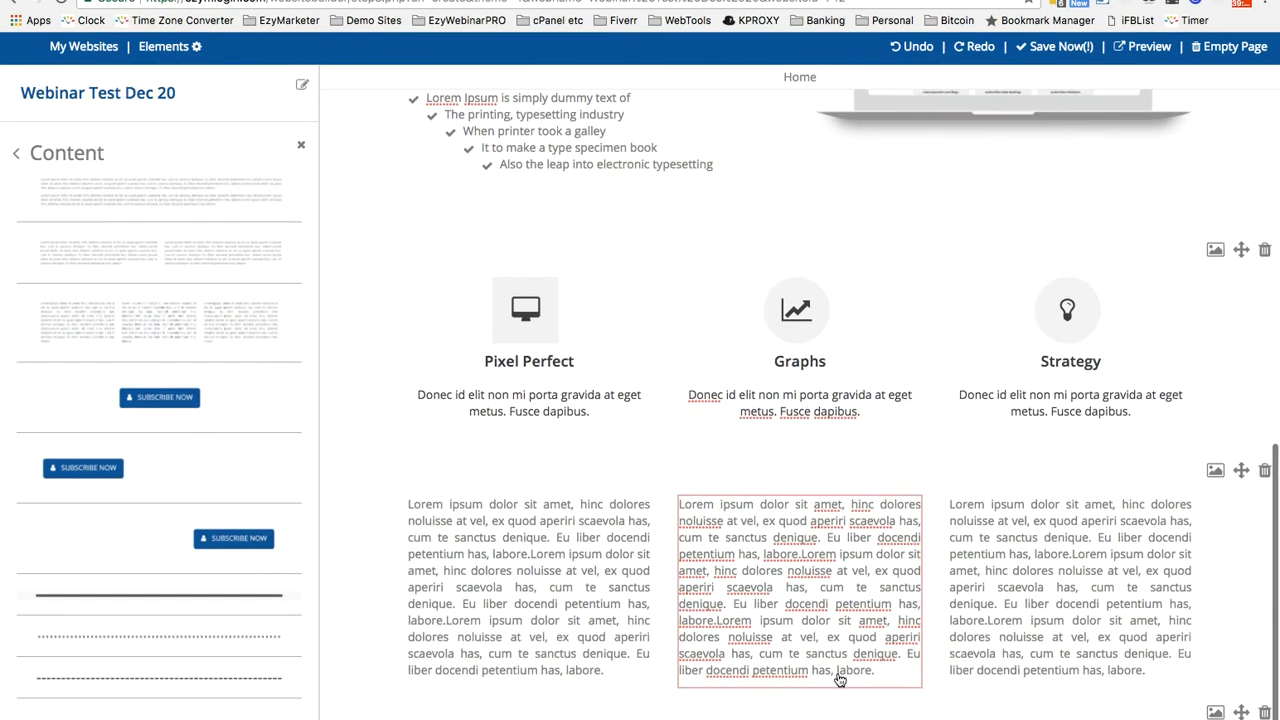
scroll(246, 543, down, 1)
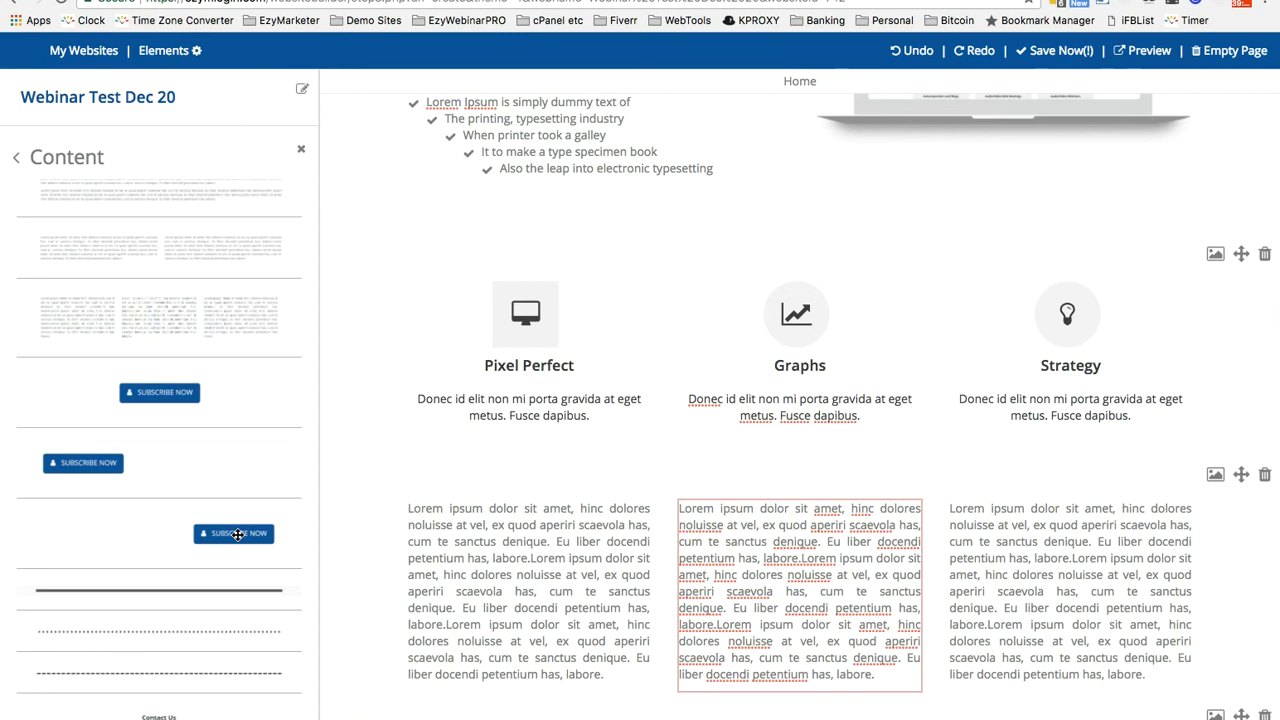
scroll(237, 533, down, 5)
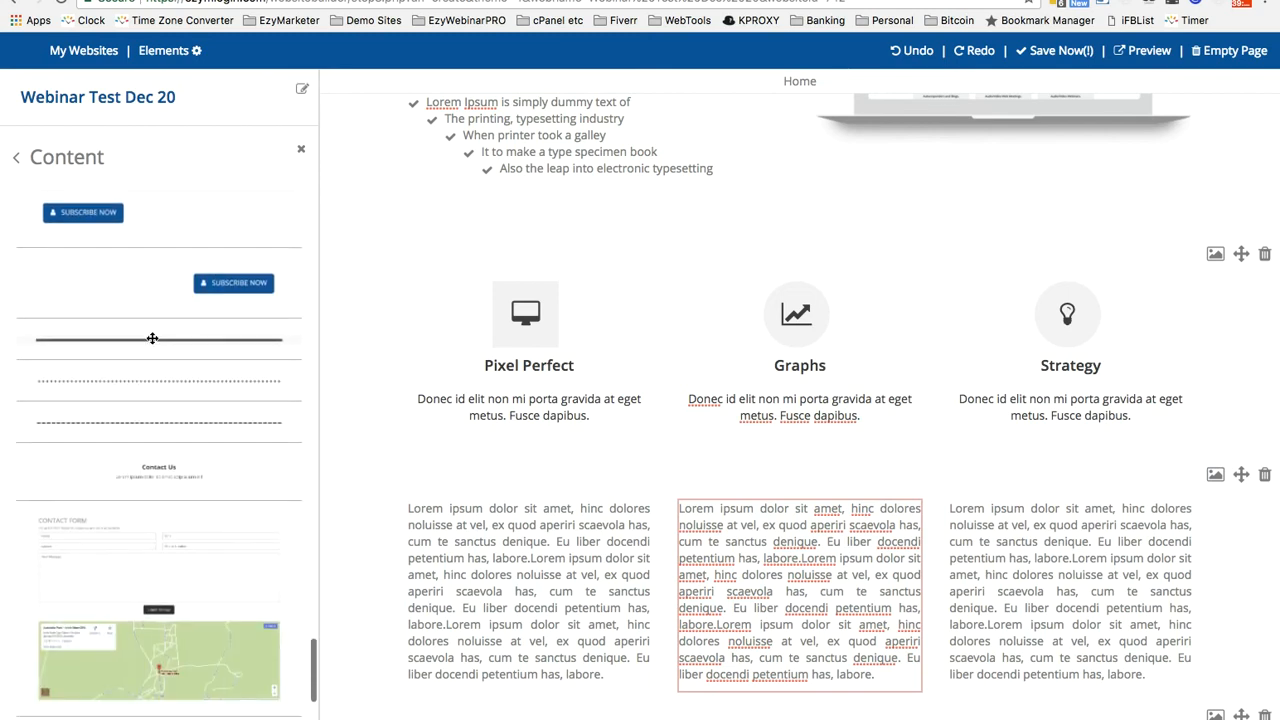
scroll(145, 365, down, 5)
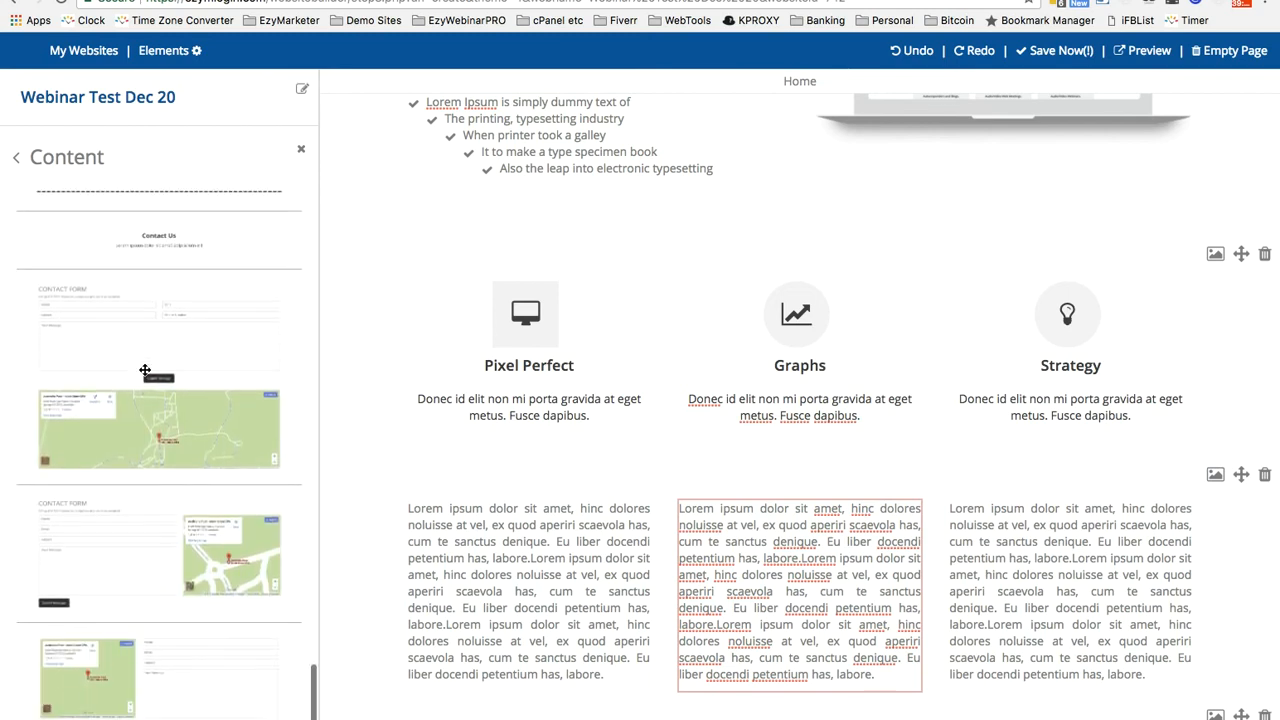
scroll(145, 370, down, 10)
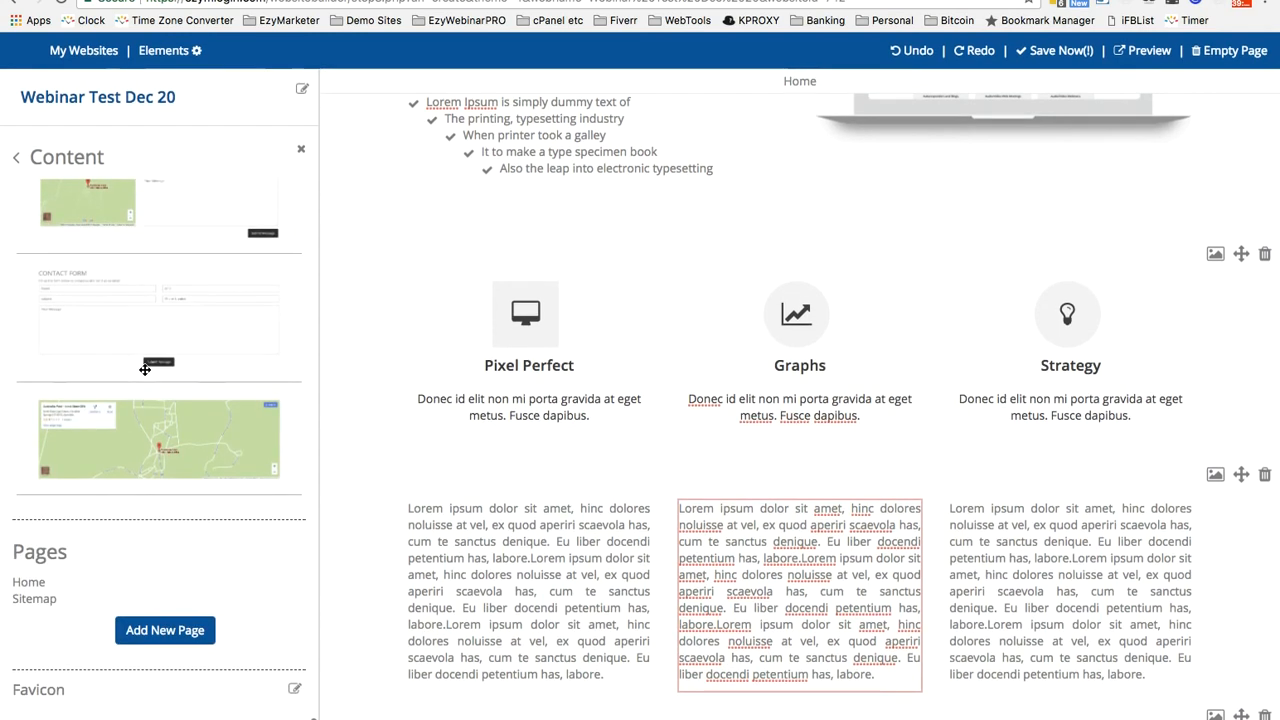
scroll(145, 370, down, 5)
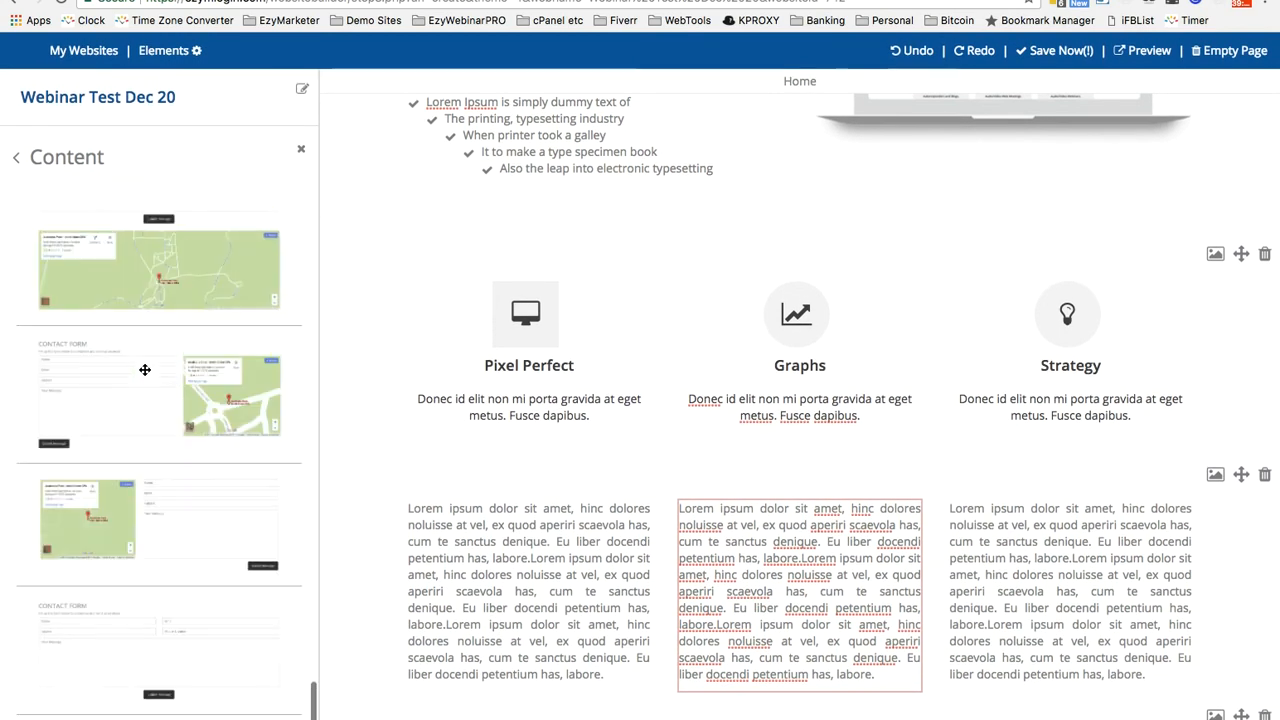
scroll(145, 370, down, 10)
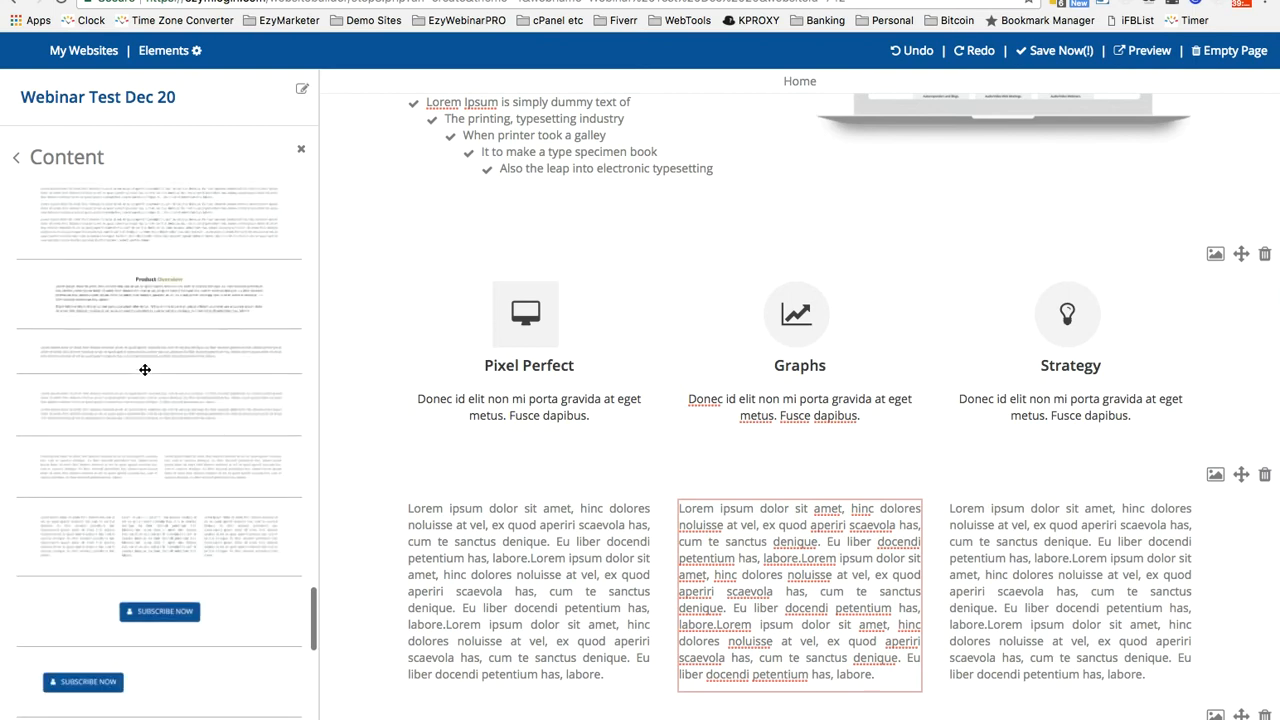
- Leave the website builder for the dashboard, dismiss the version update notice and open the Contact Manager
scroll(145, 370, up, 10)
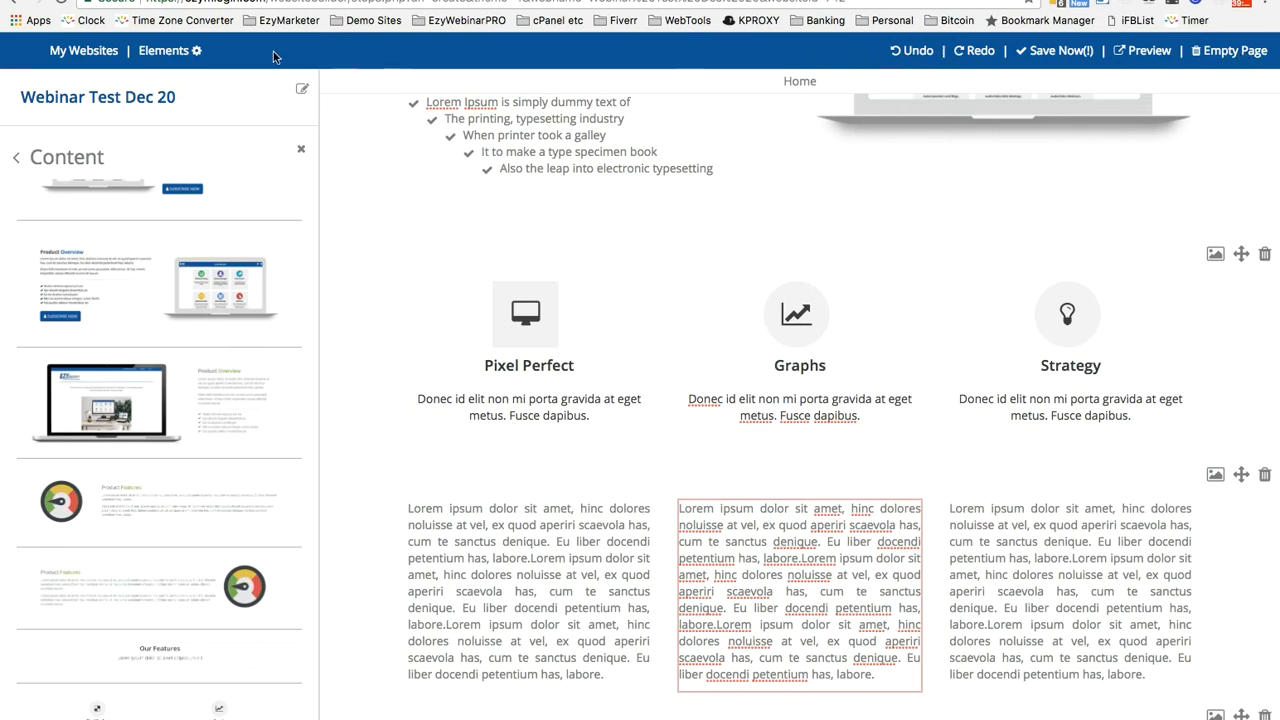
click(85, 56)
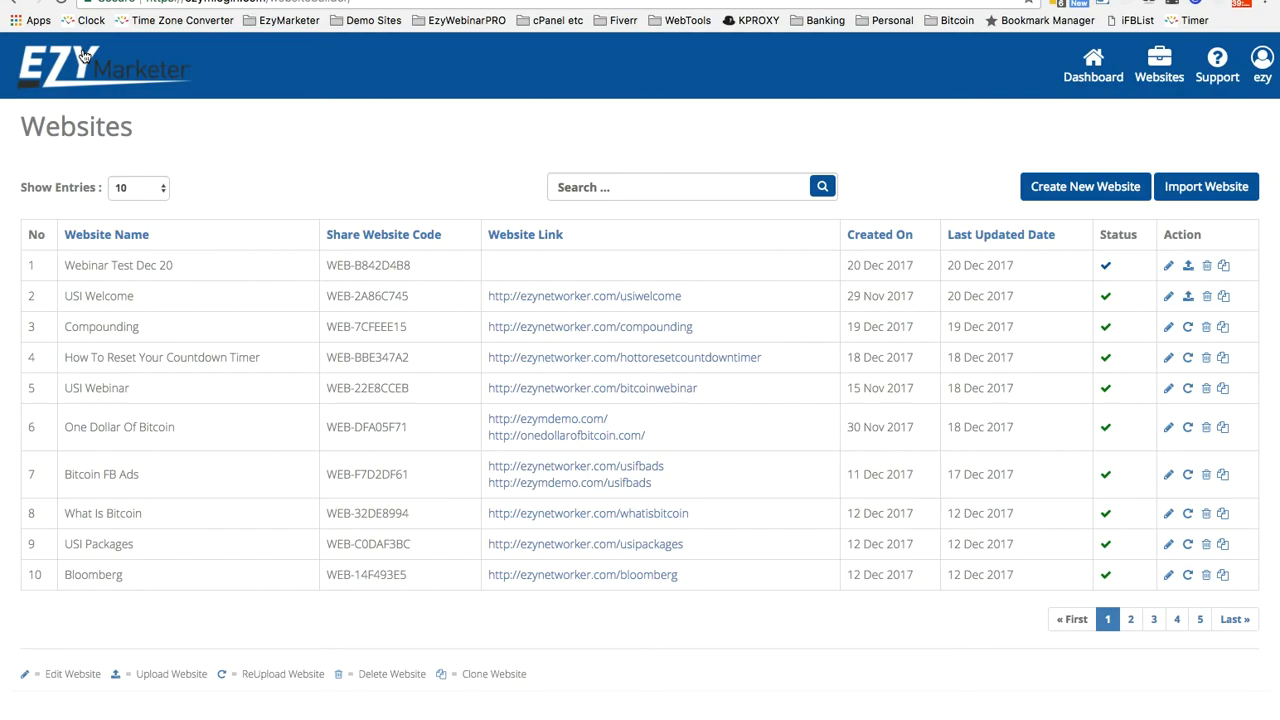
click(1094, 72)
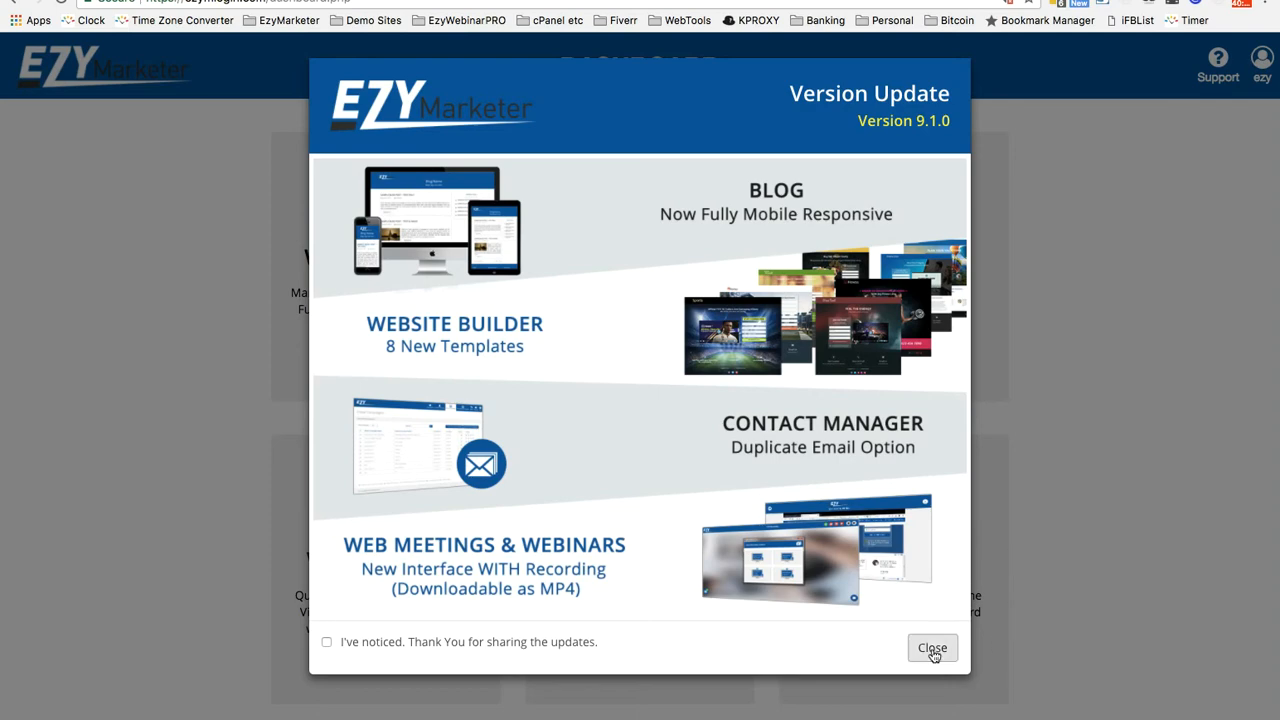
click(931, 648)
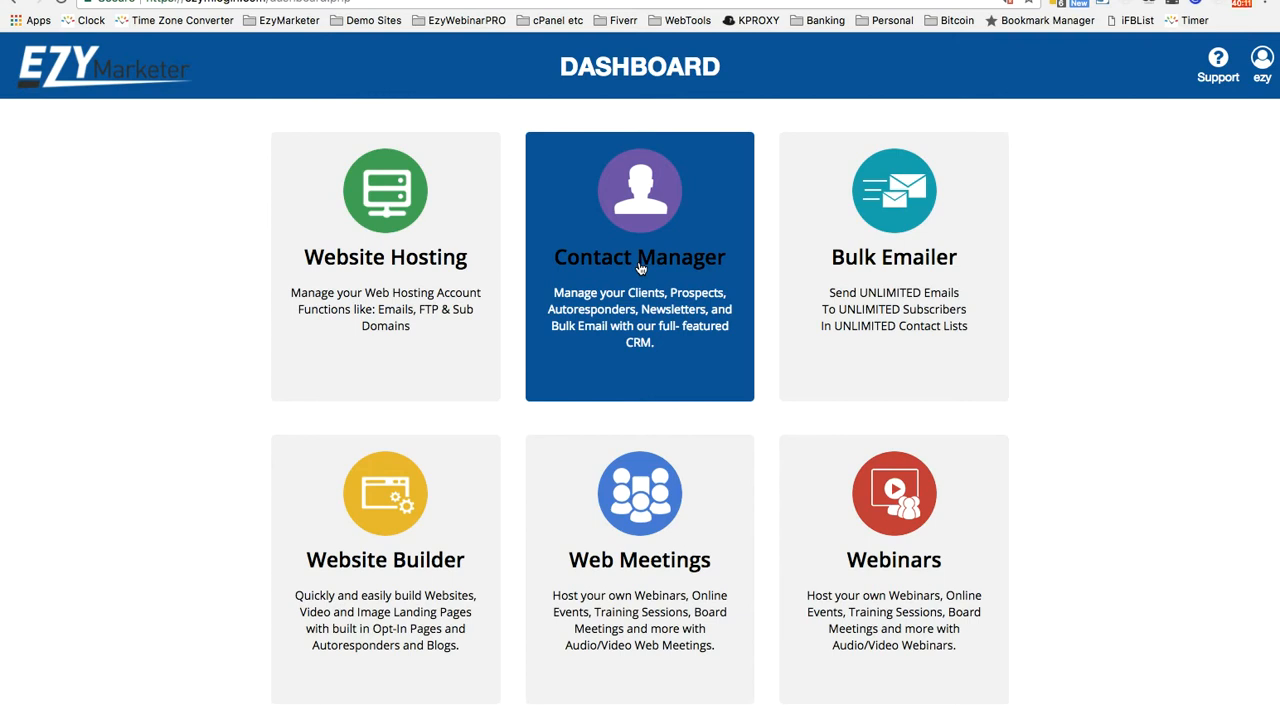
click(640, 268)
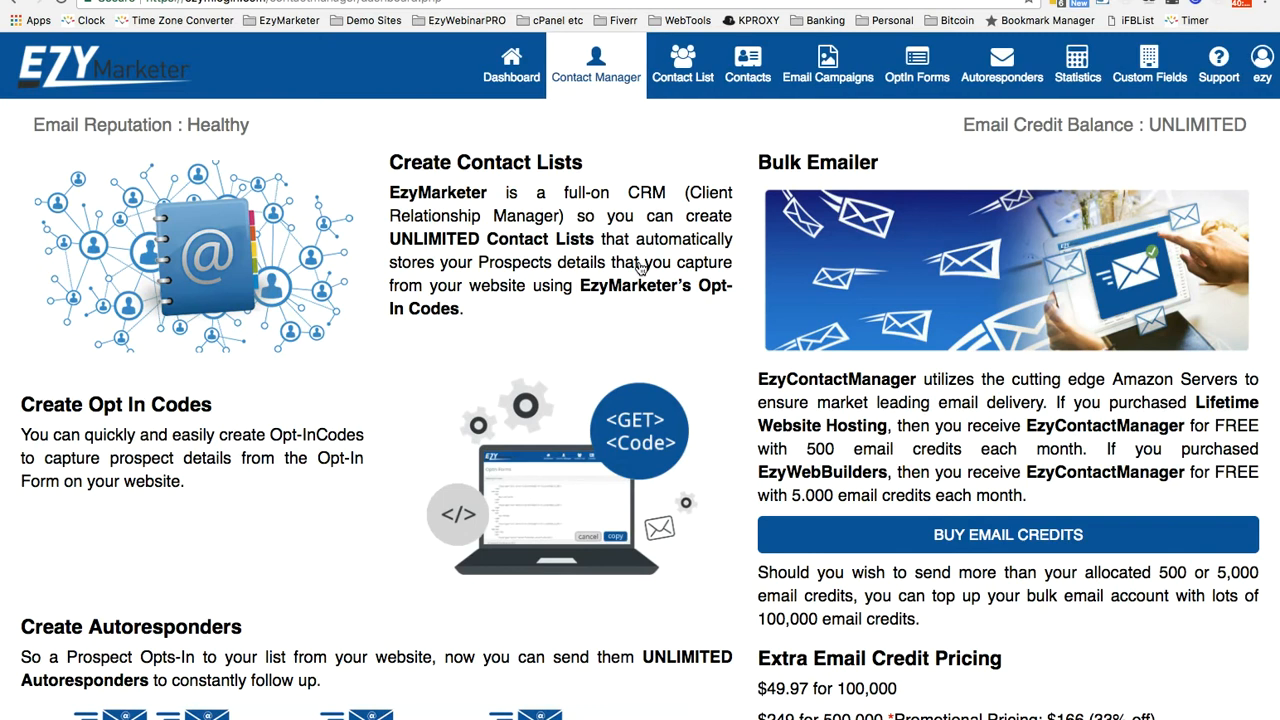
- Open the email campaigns list and clone the 19 Dec 2017 campaign "EzyMarketer Newsflash ~ Massive FREE Upgrade to EzyMarketer + Training Webinar"
click(828, 66)
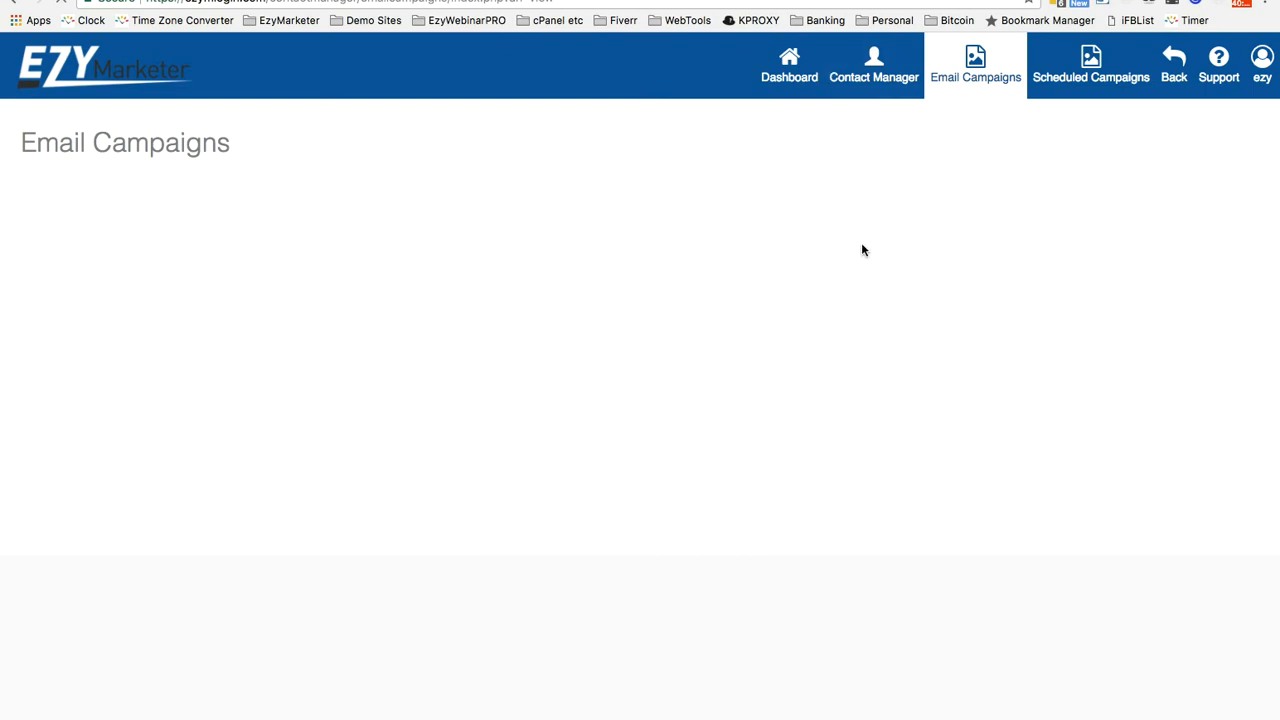
scroll(865, 313, down, 4)
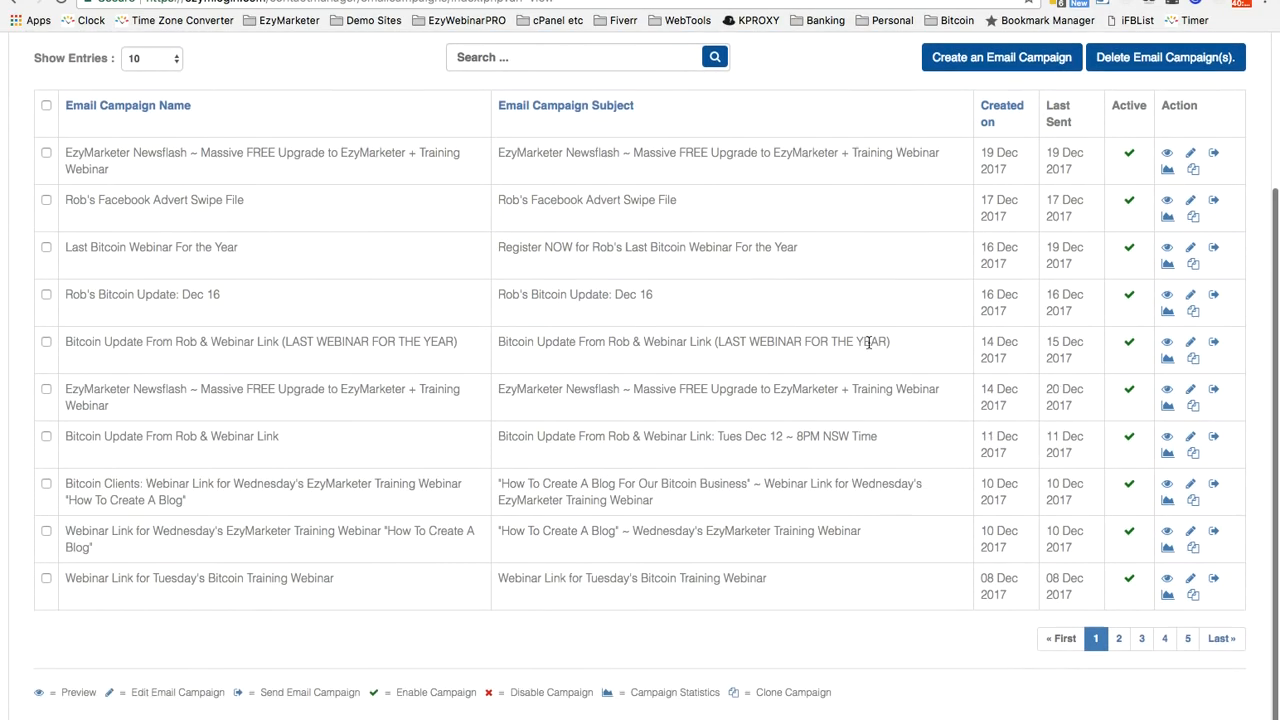
scroll(793, 181, up, 4)
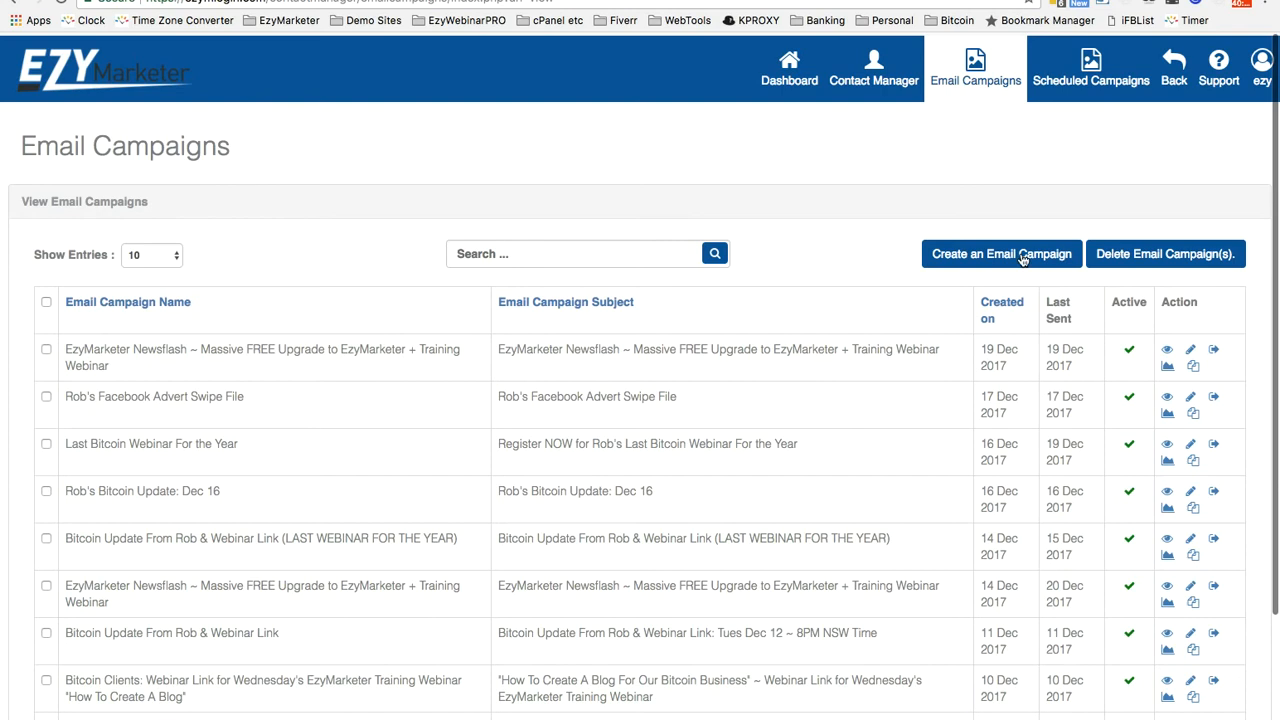
scroll(1018, 245, down, 1)
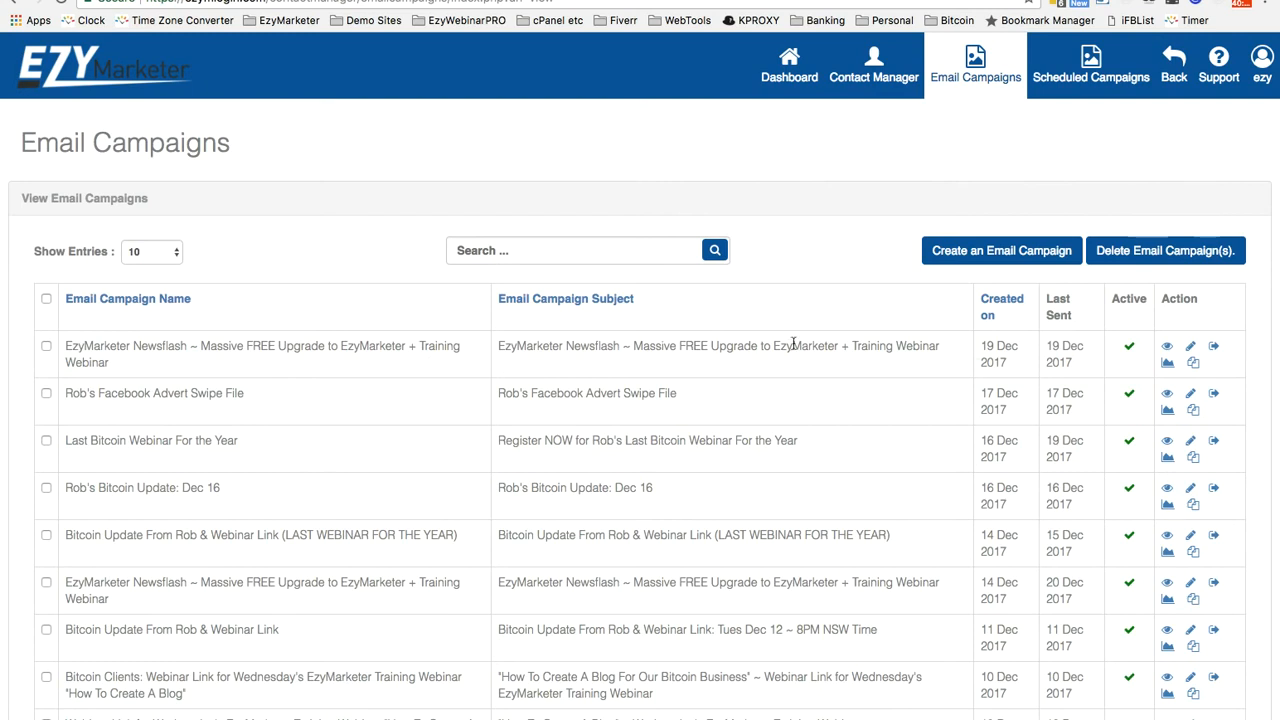
drag(940, 346, 534, 346)
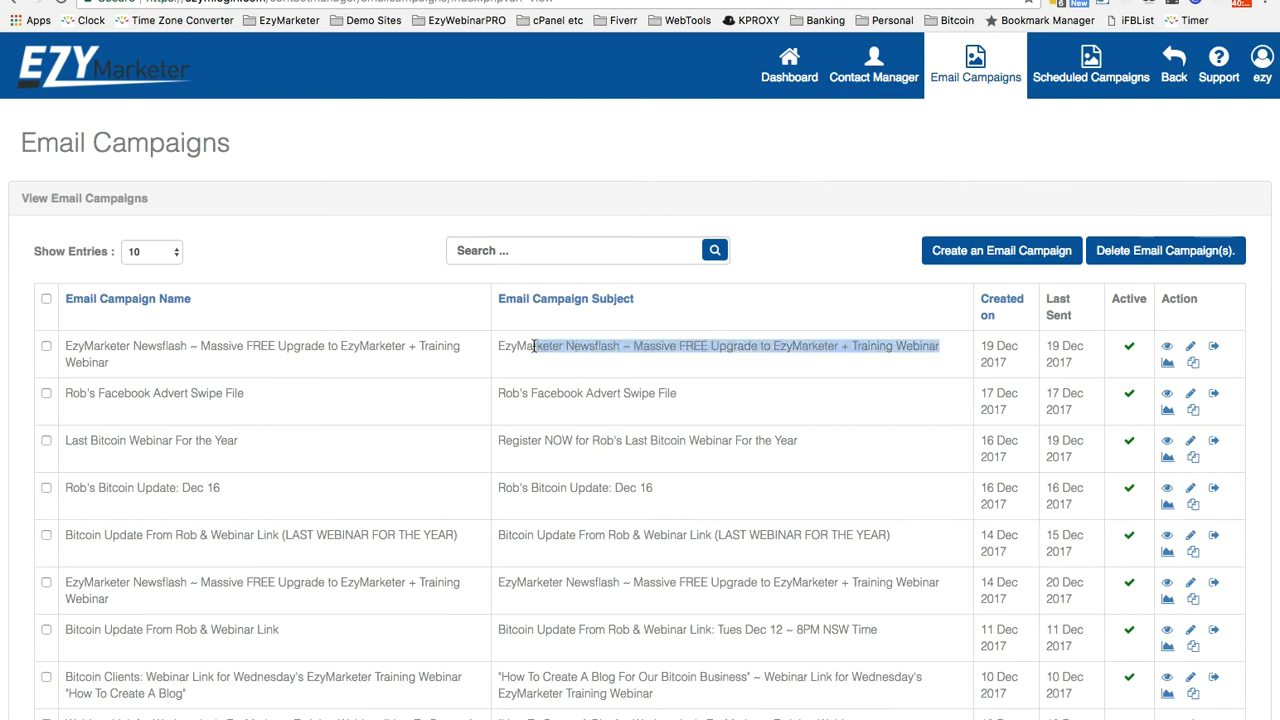
click(537, 346)
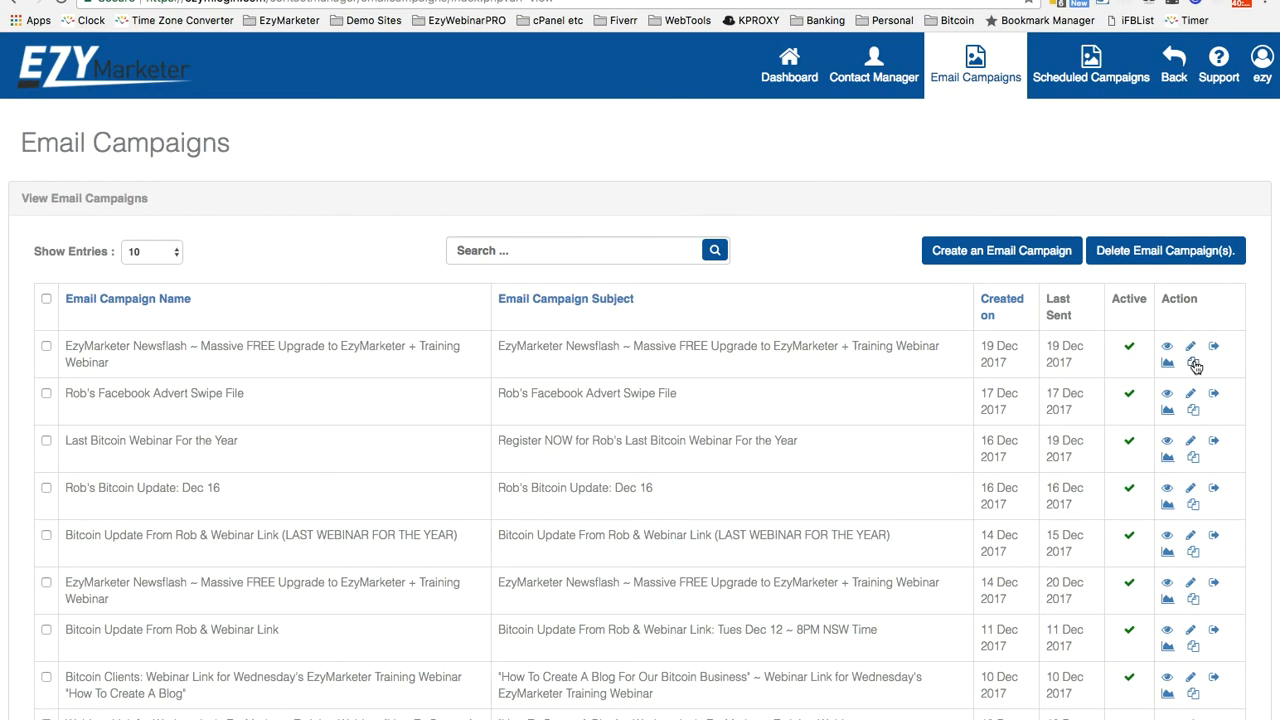
click(1193, 363)
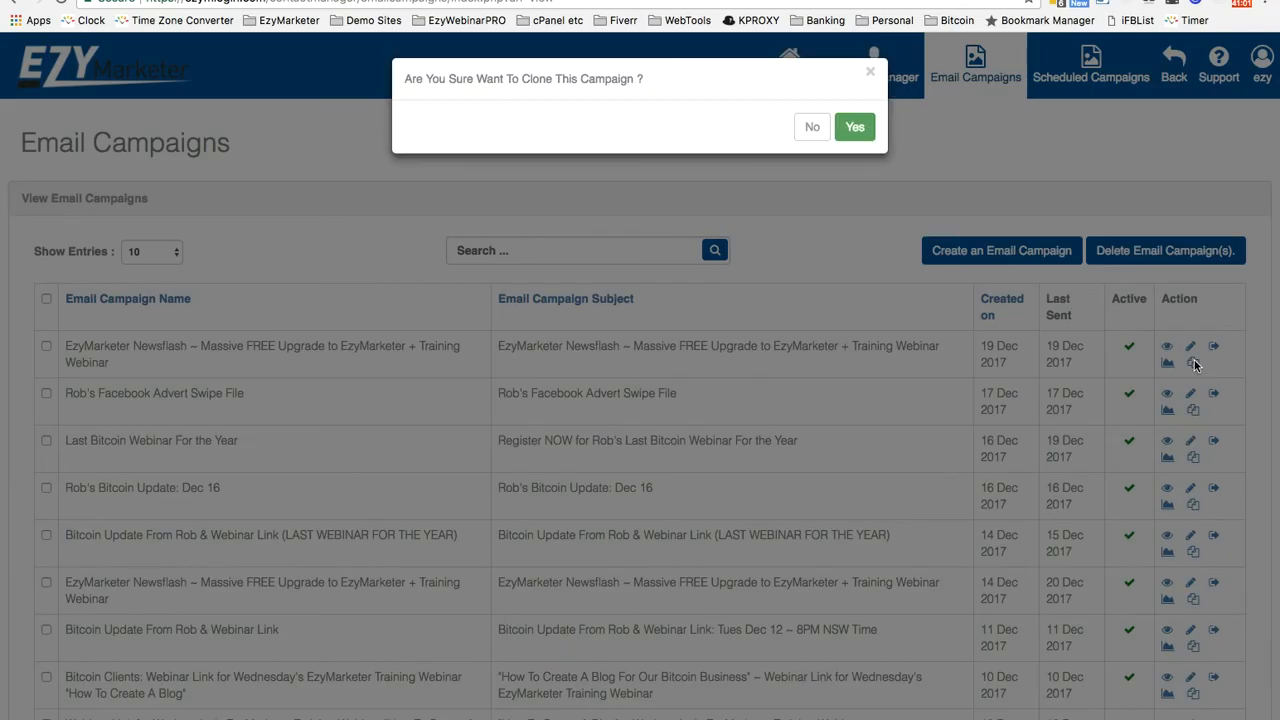
click(855, 127)
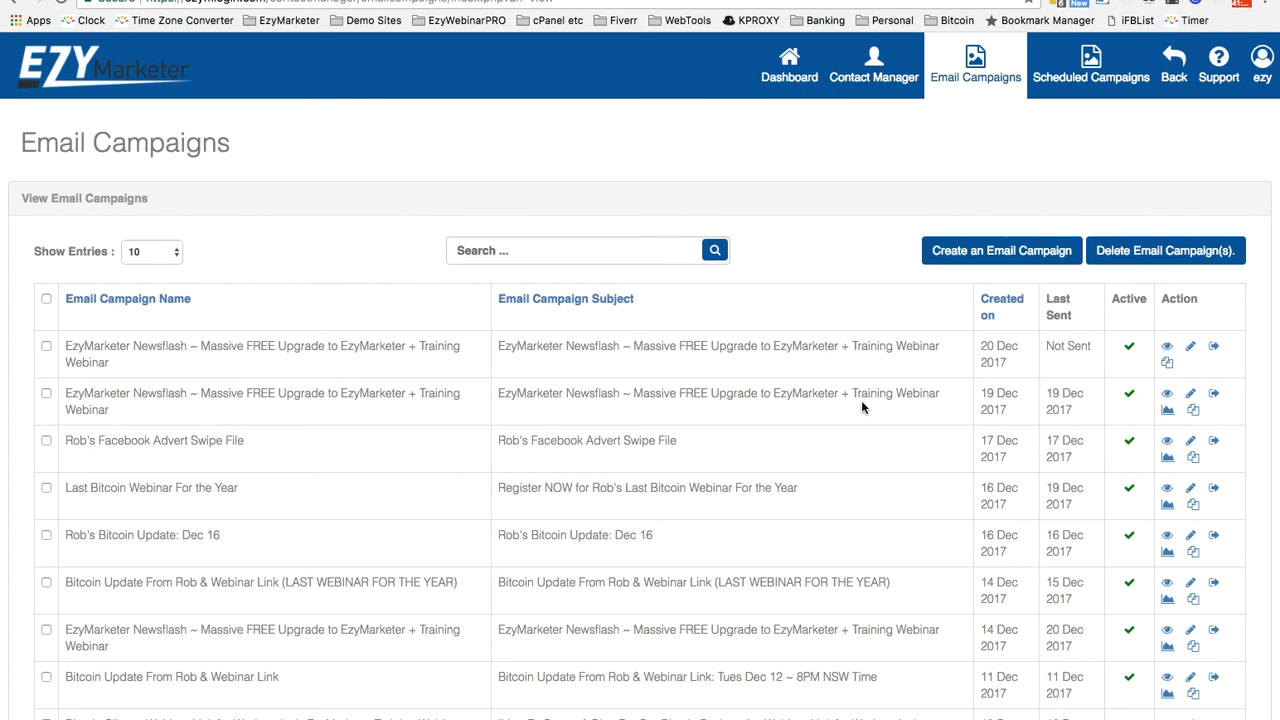
- Open the sending options for the cloned campaign, select the 123 contact list and choose scheduled sending instead of immediate sending
click(1215, 347)
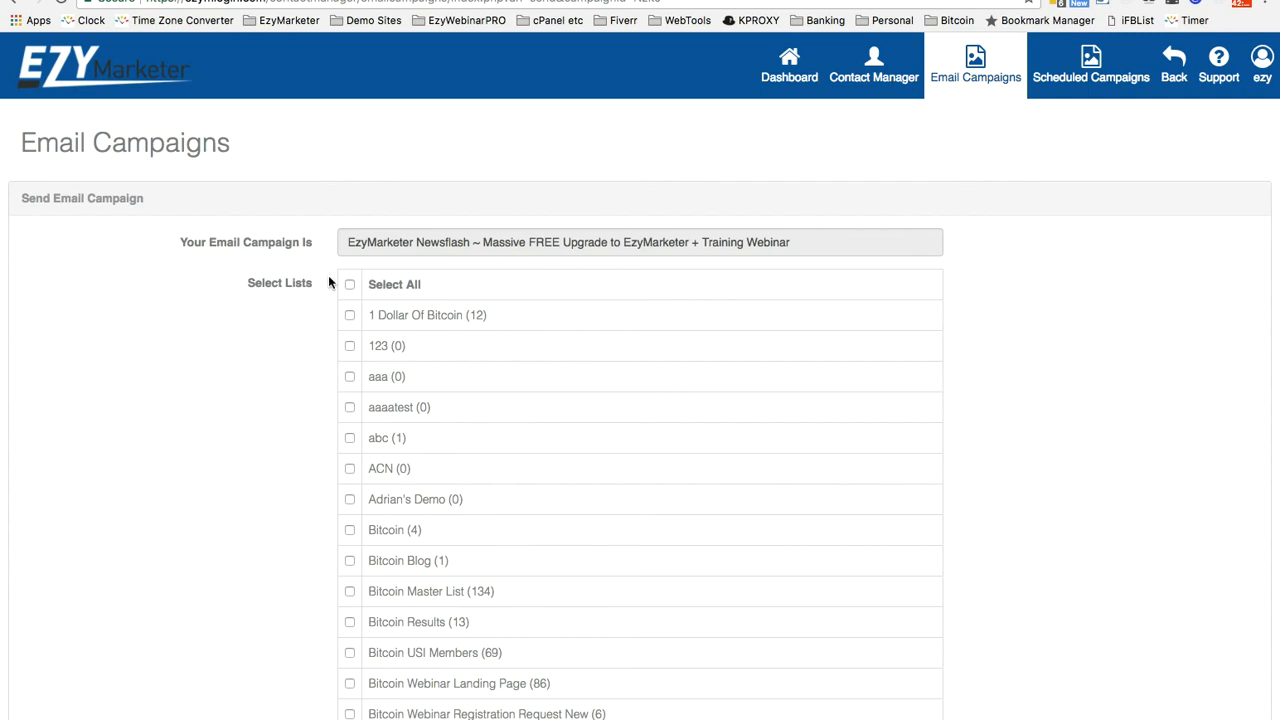
click(349, 345)
scroll(1053, 425, down, 20)
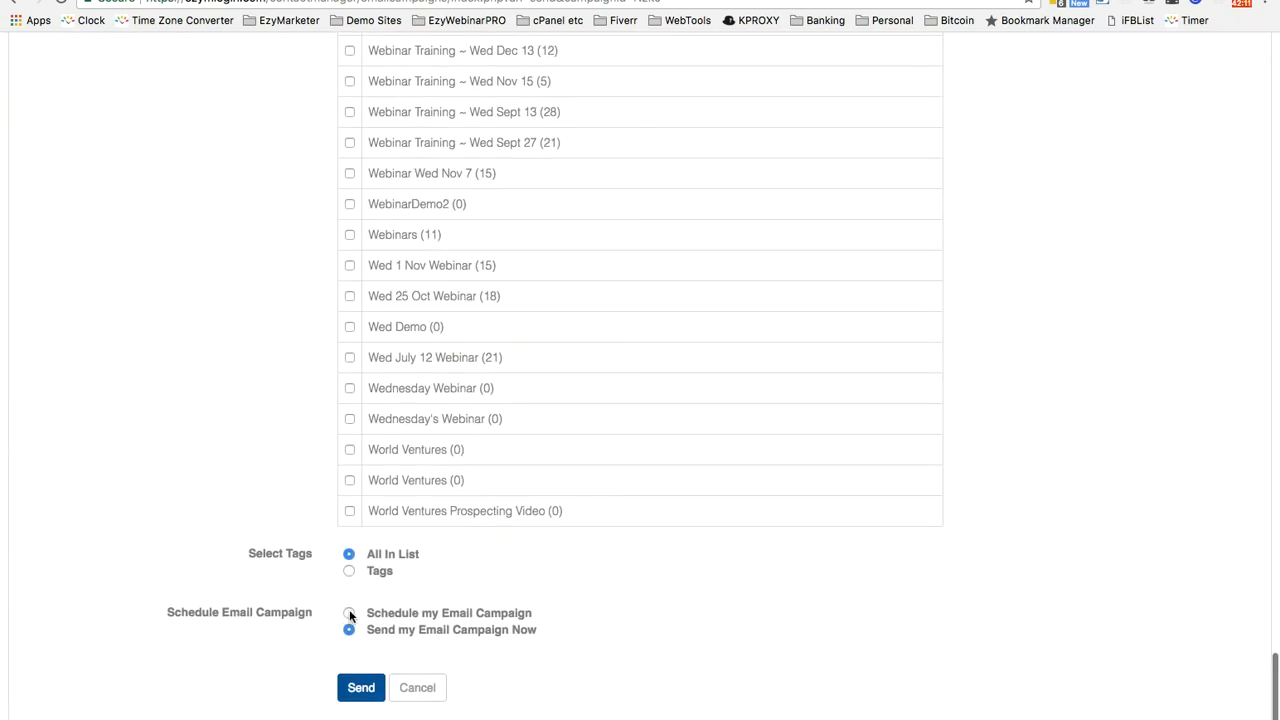
click(349, 612)
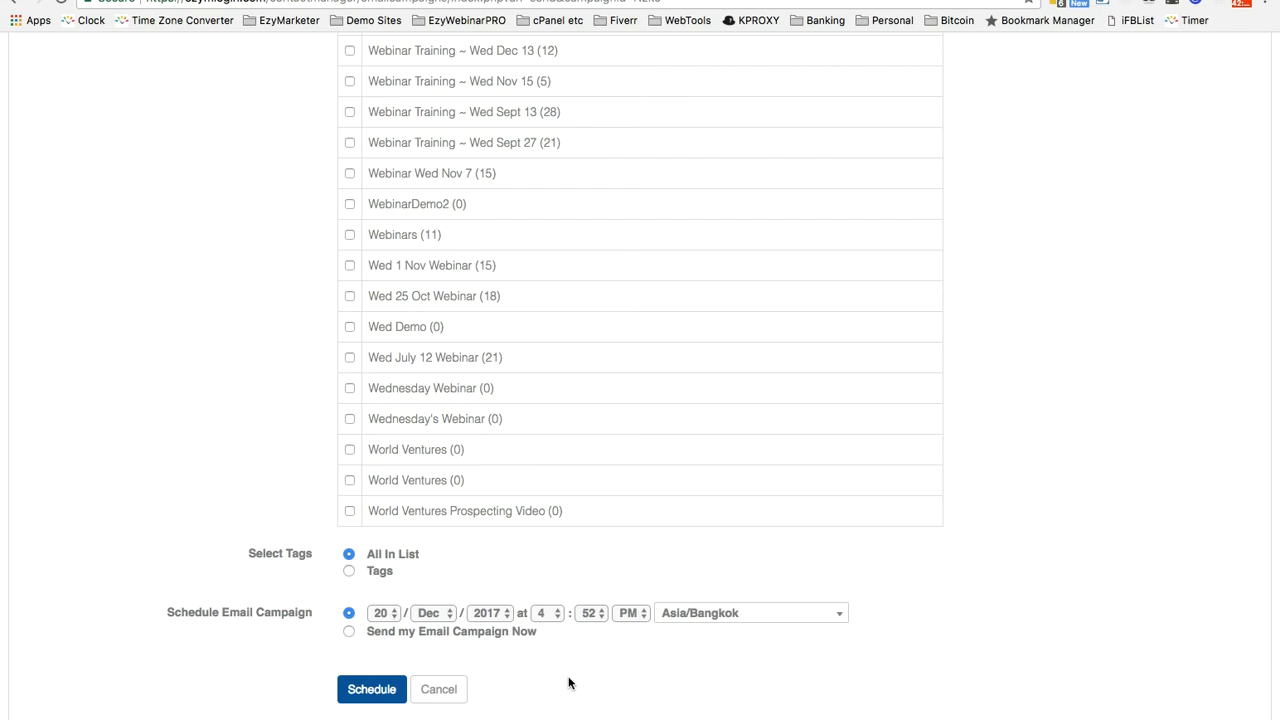
scroll(568, 683, up, 20)
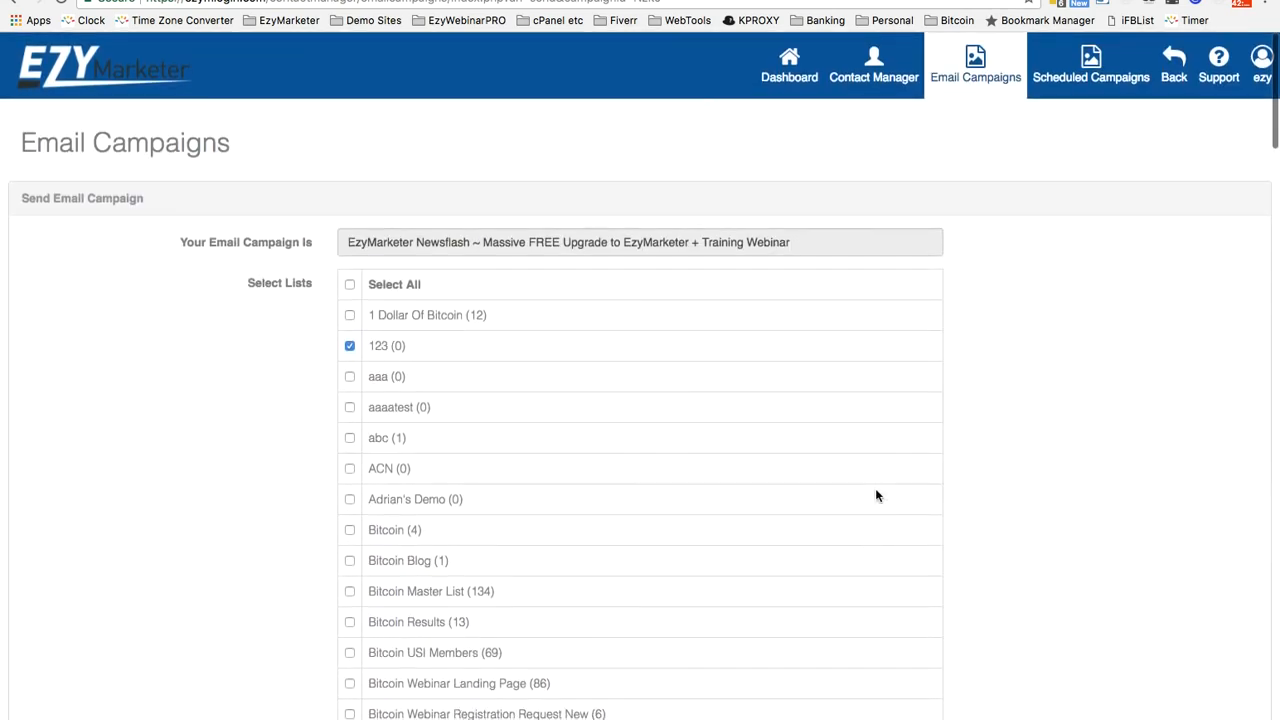
- Return to the Contact Manager and open the autoresponders of the Landing Page Demo contact list
click(878, 76)
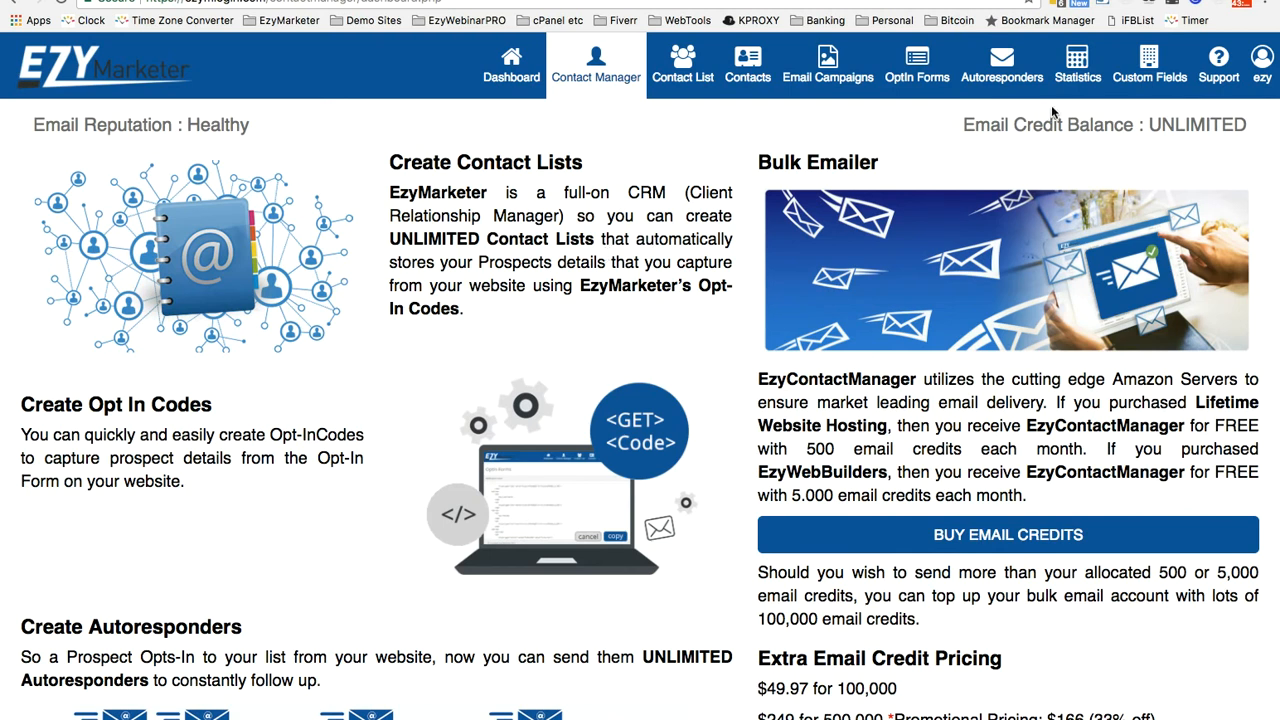
click(998, 66)
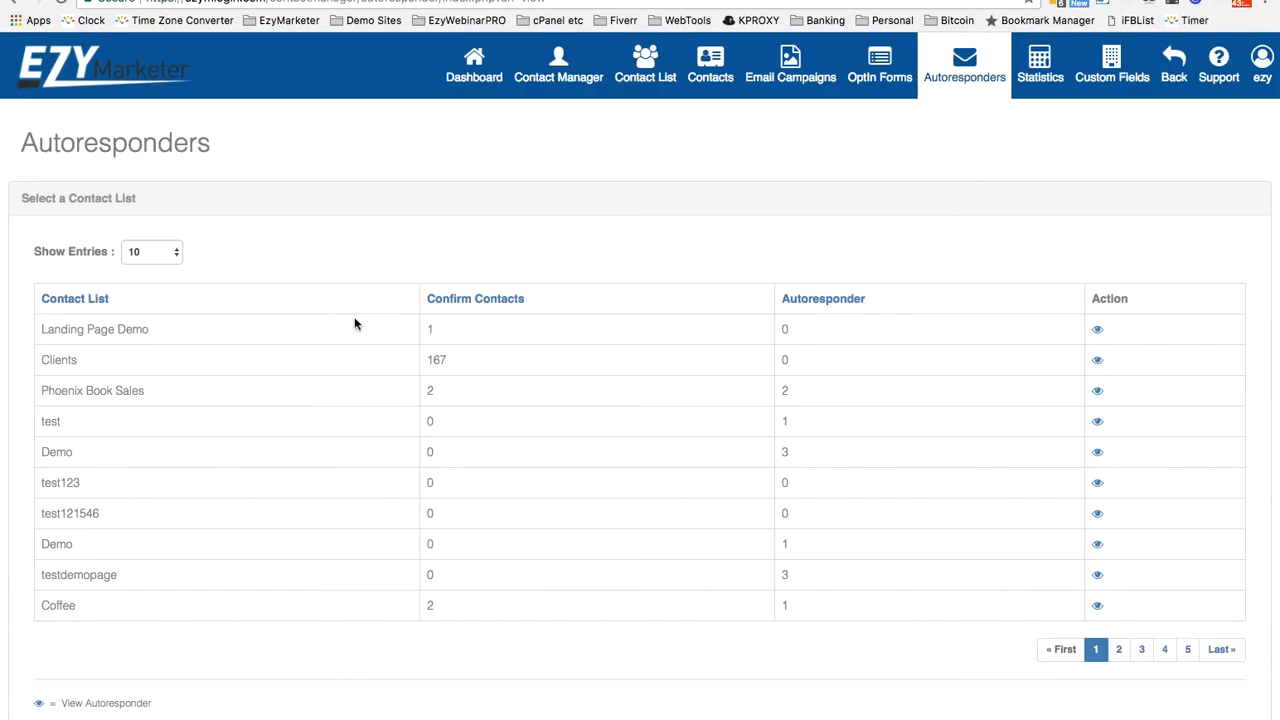
scroll(310, 391, down, 1)
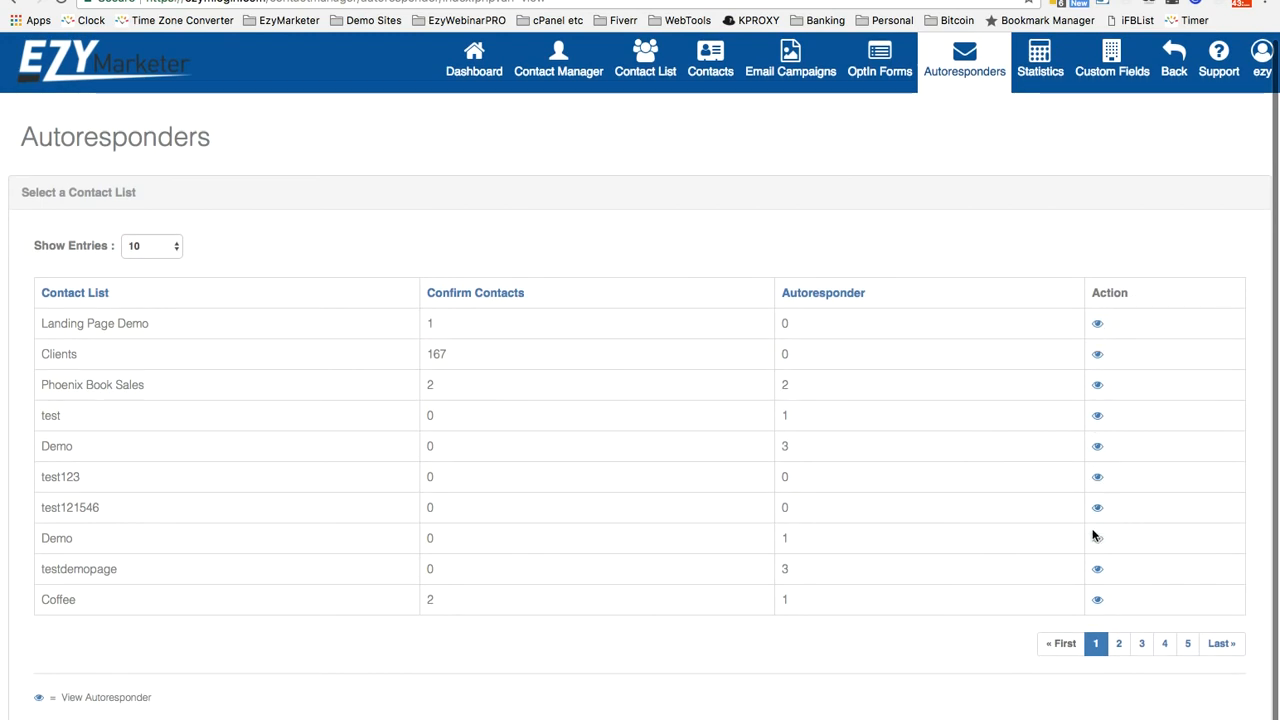
click(1098, 326)
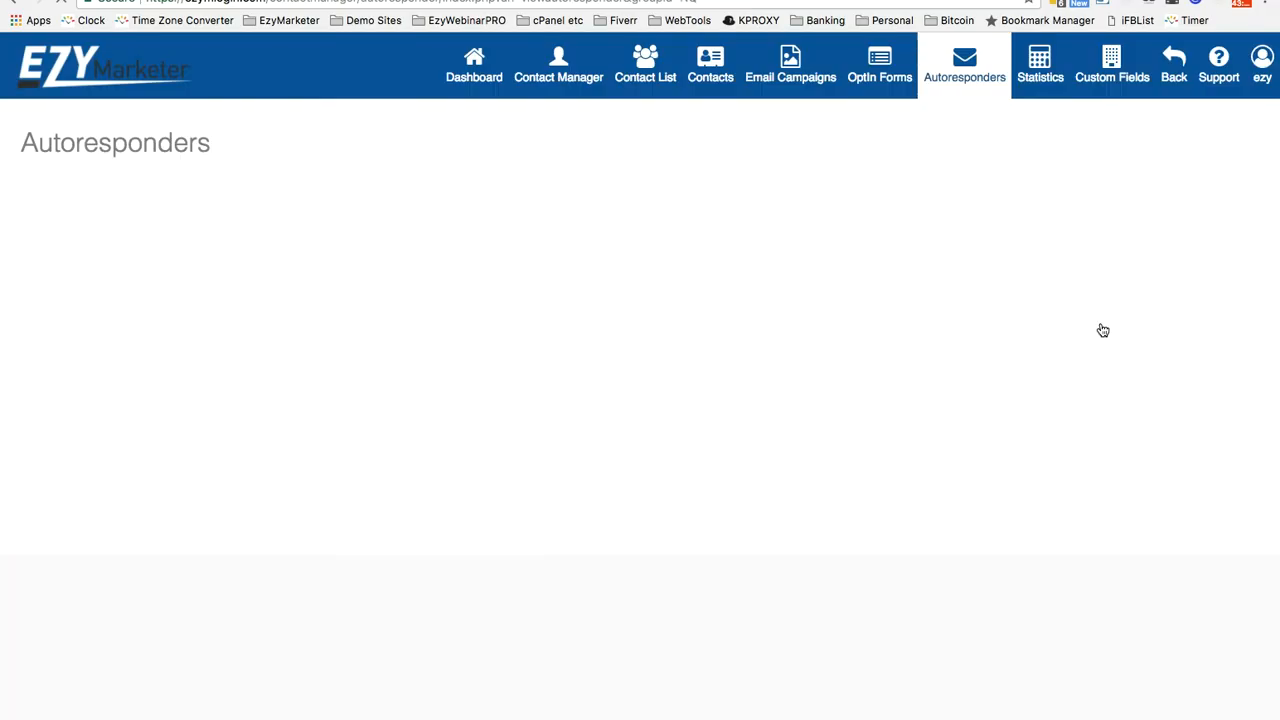